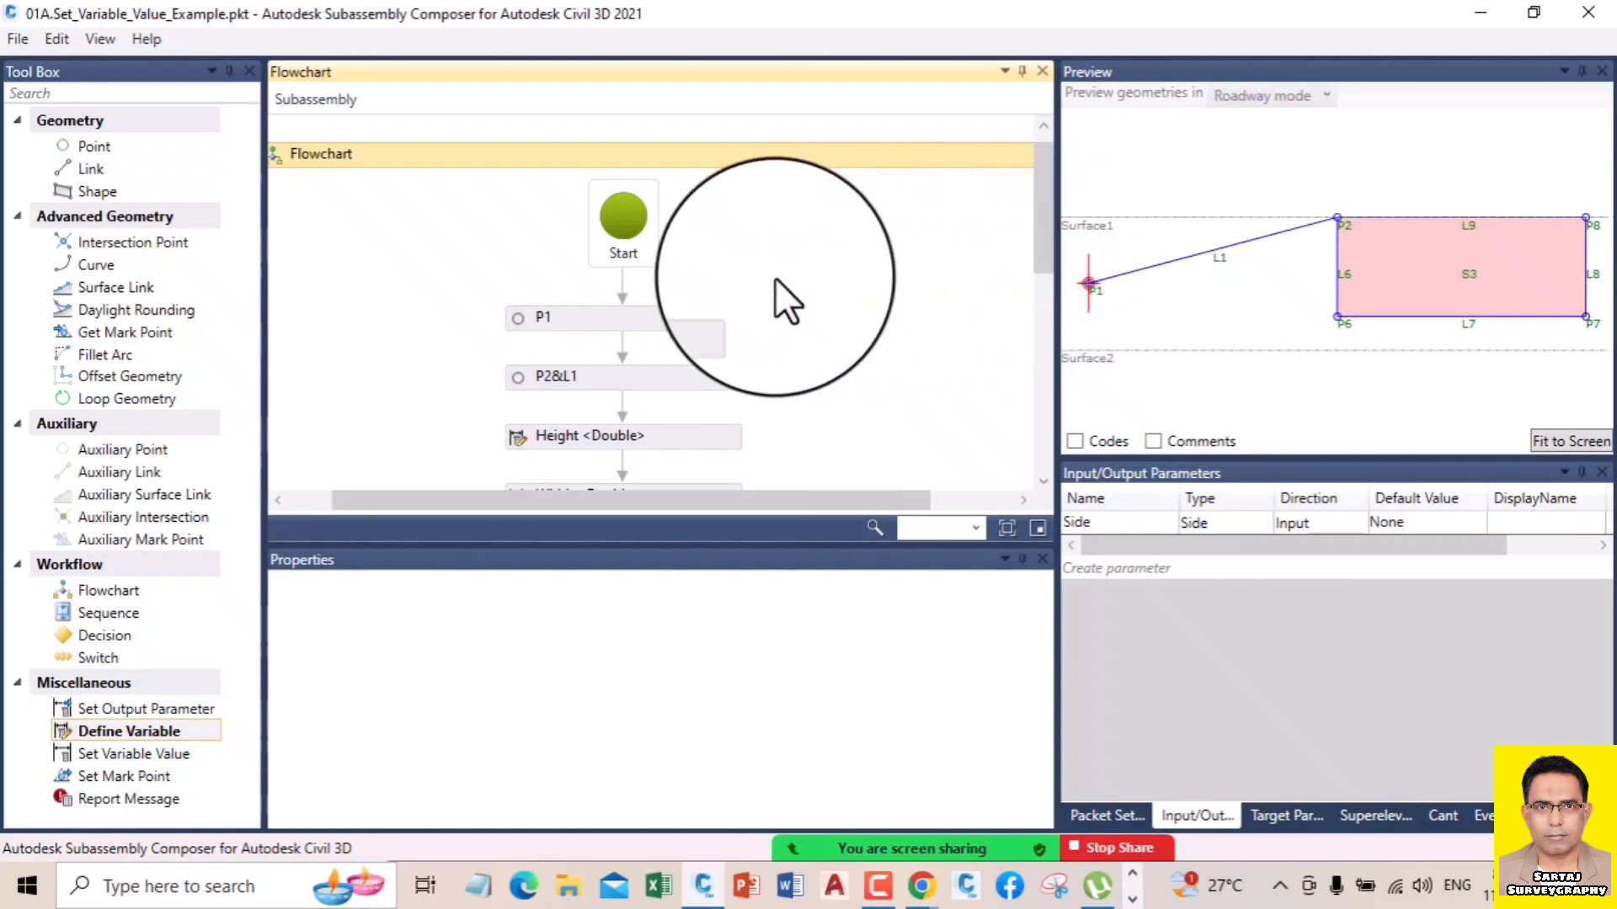
- Examine the properties of the P1 and P2&L1 elements and the condition of the Decision element in the flowchart
click(635, 321)
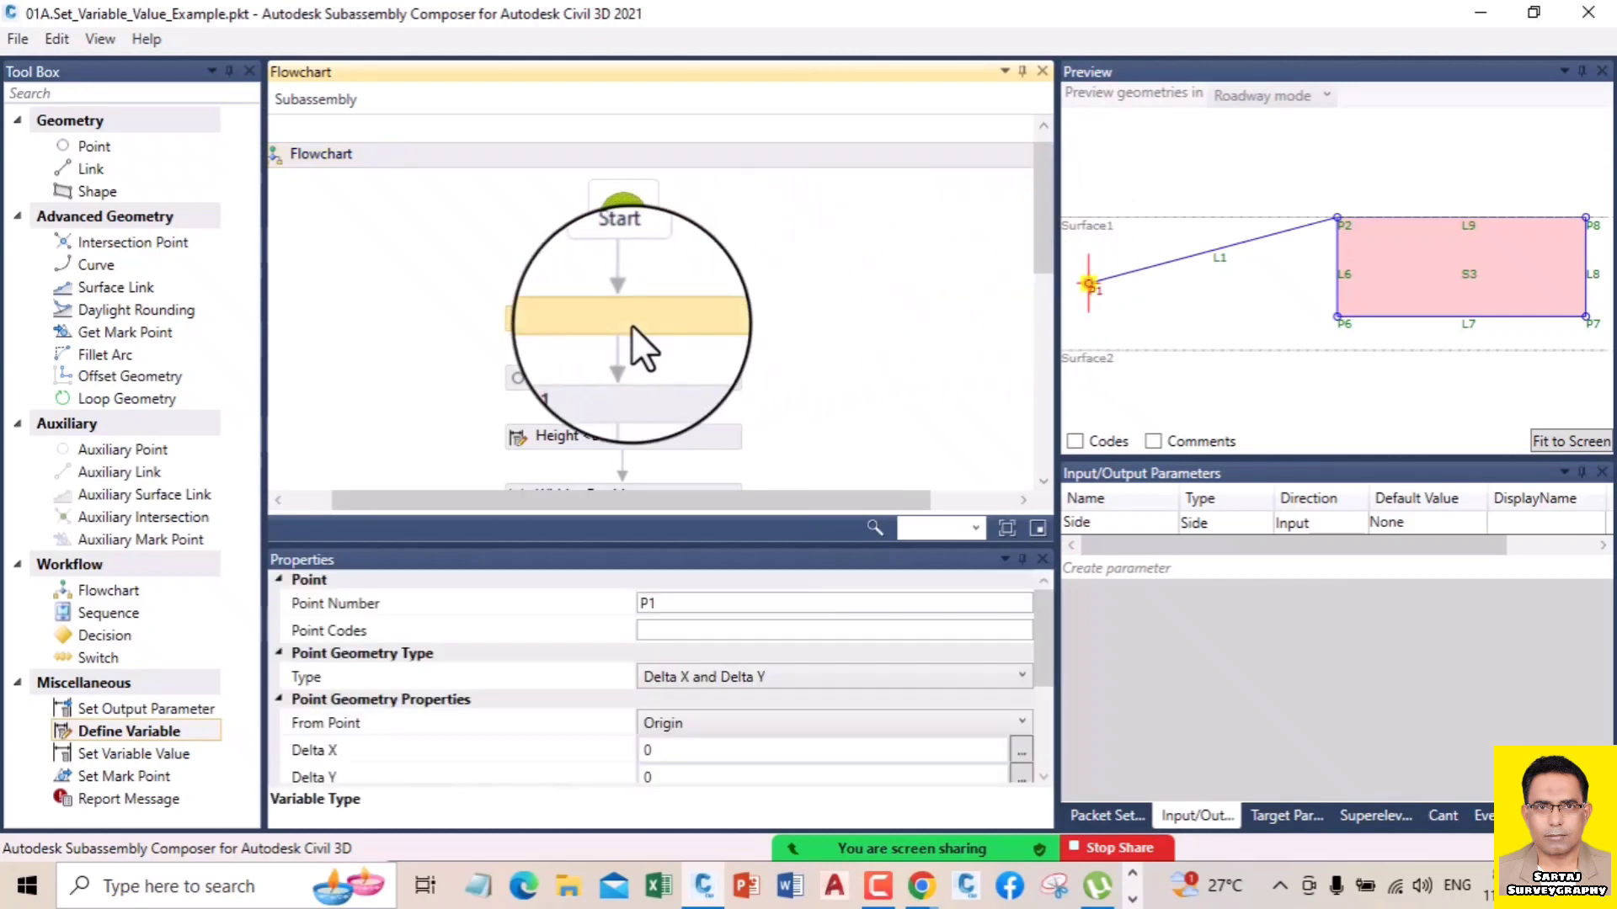
click(630, 381)
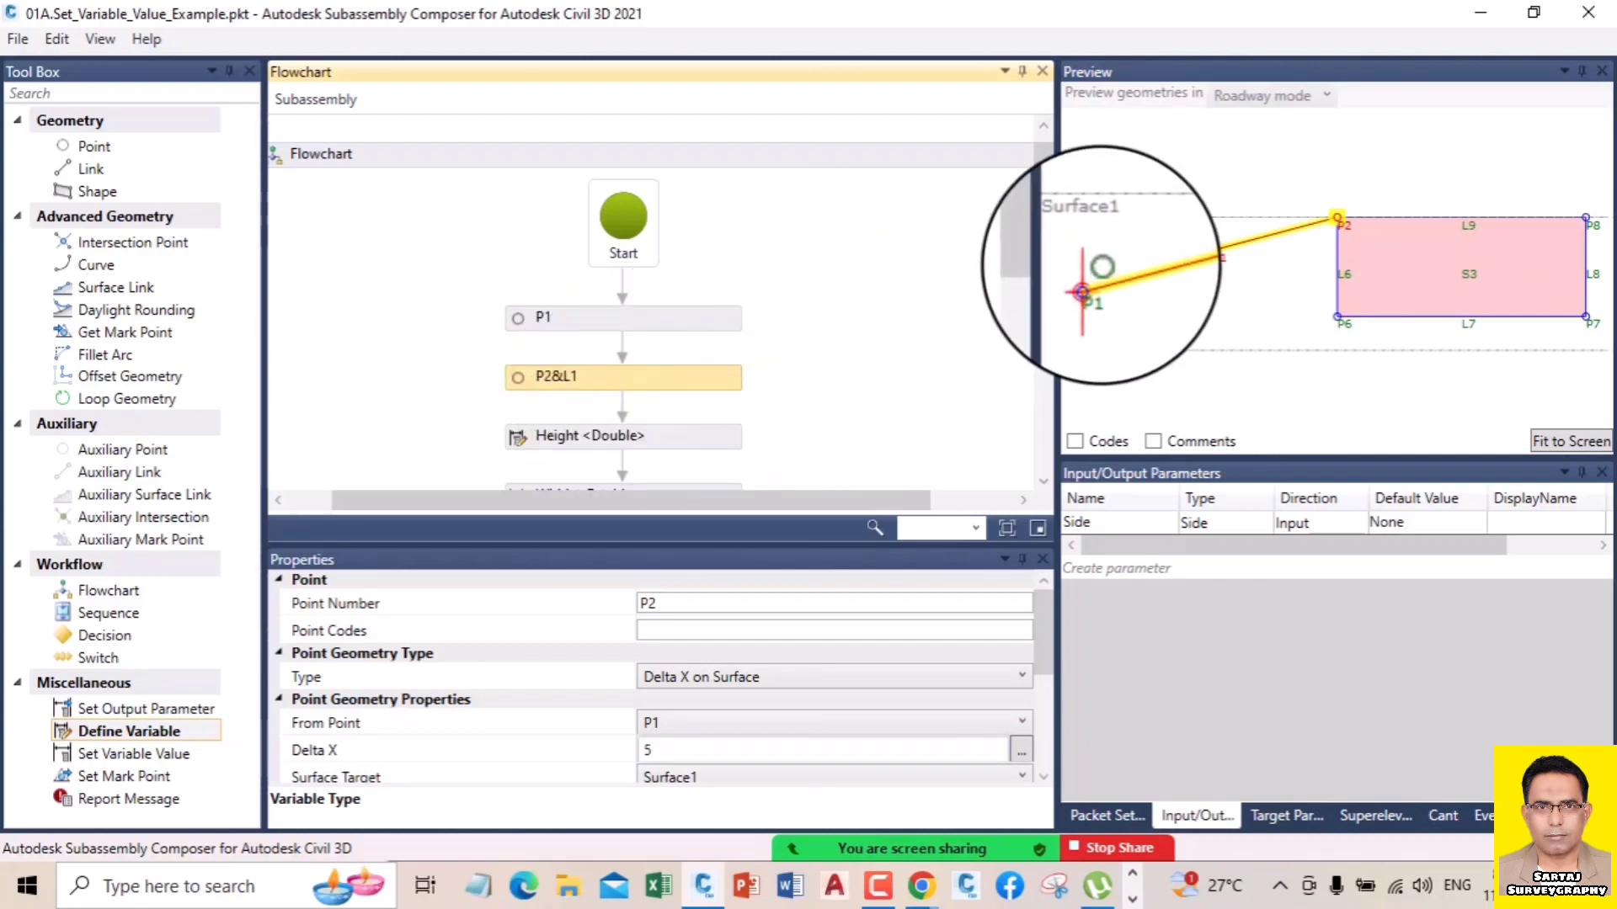
drag(1035, 260, 1044, 299)
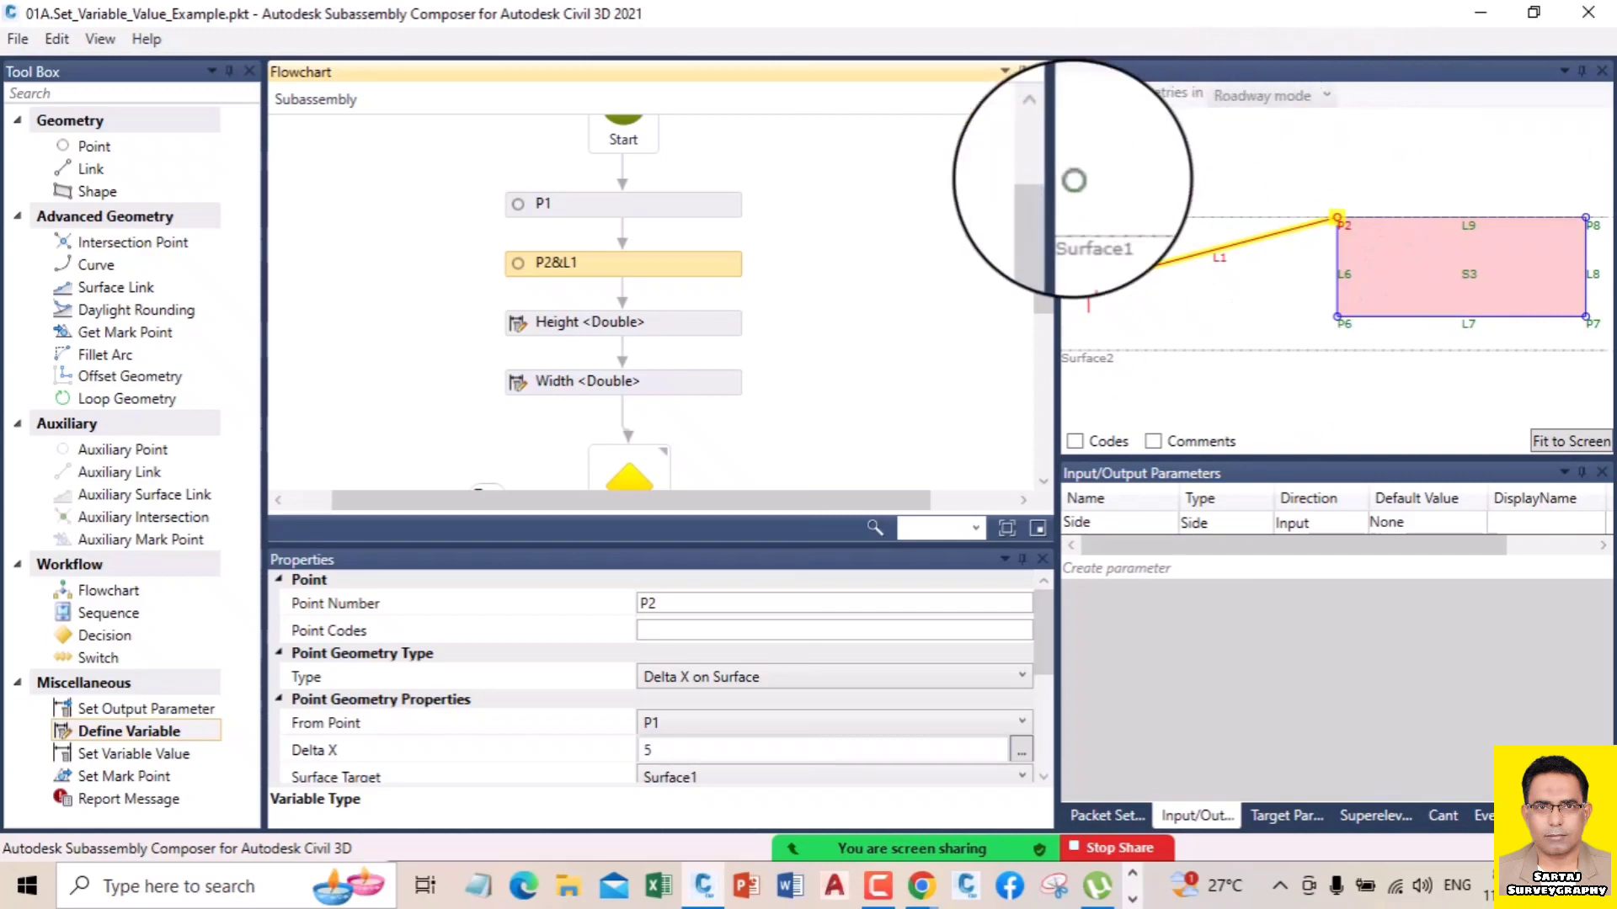
drag(1048, 208, 1039, 261)
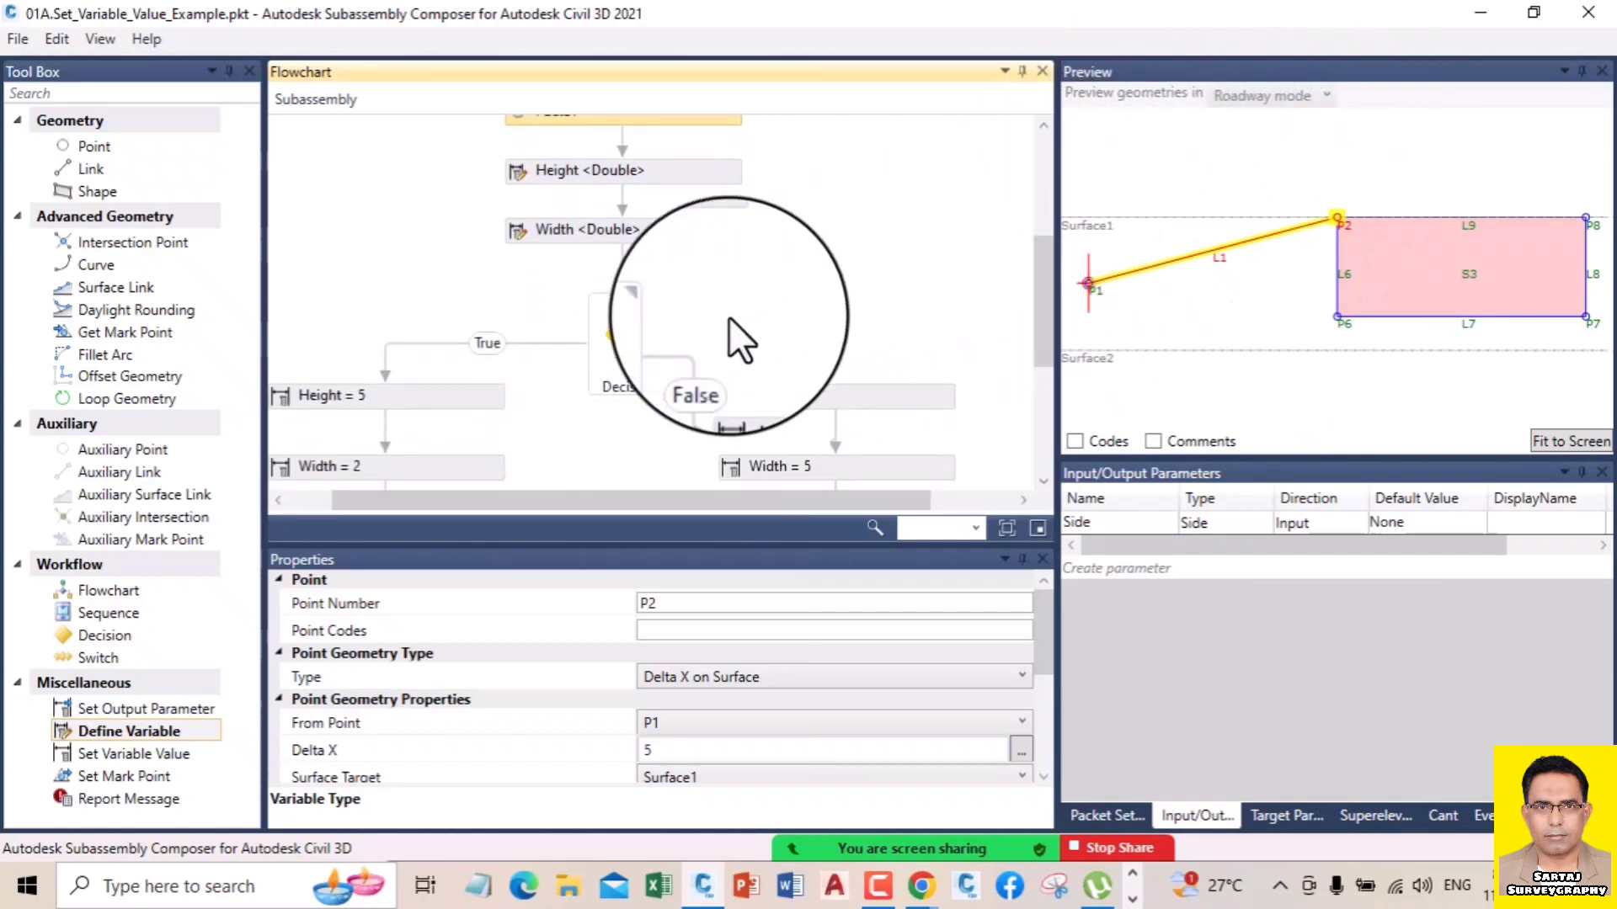
click(646, 341)
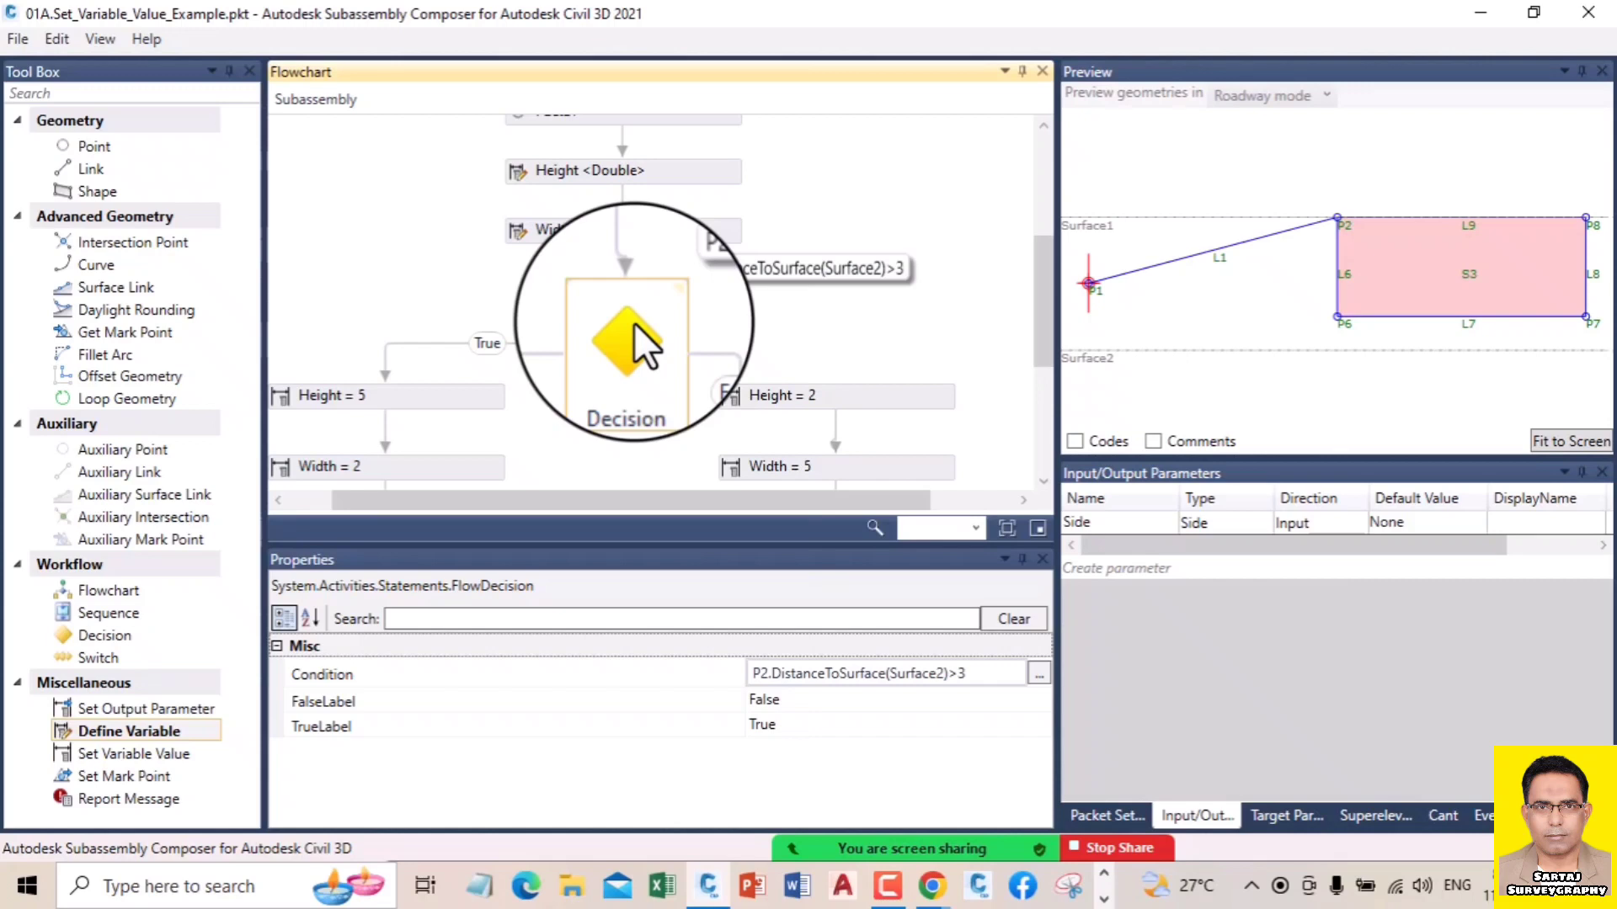
- Examine the Height variable's definition, including its name, the available variable types and its default value
click(161, 706)
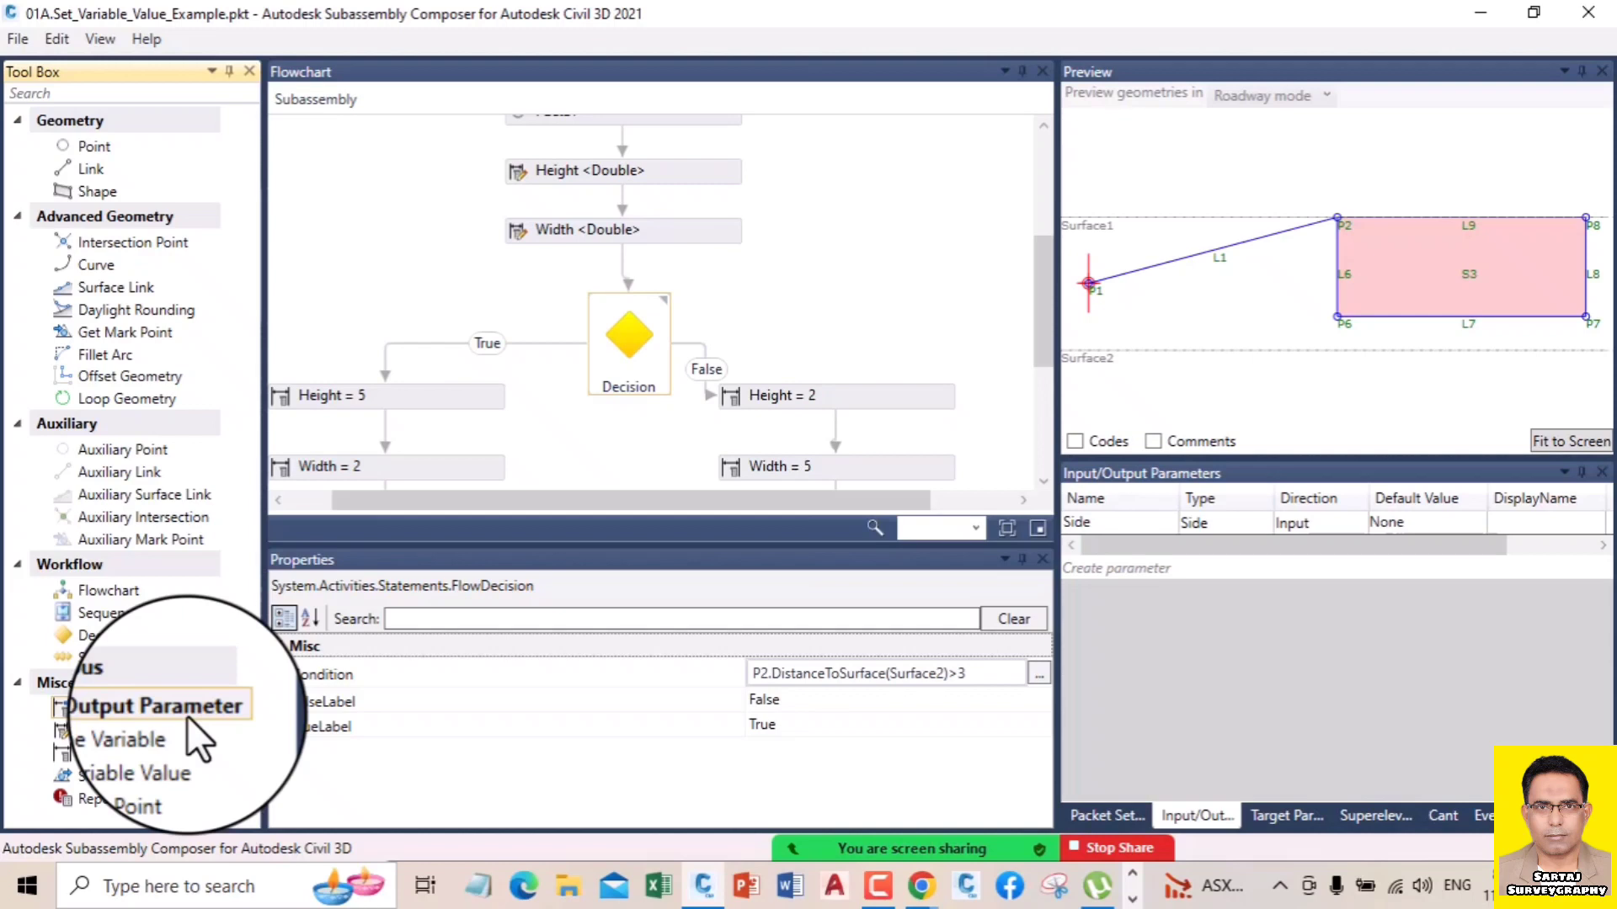
click(119, 733)
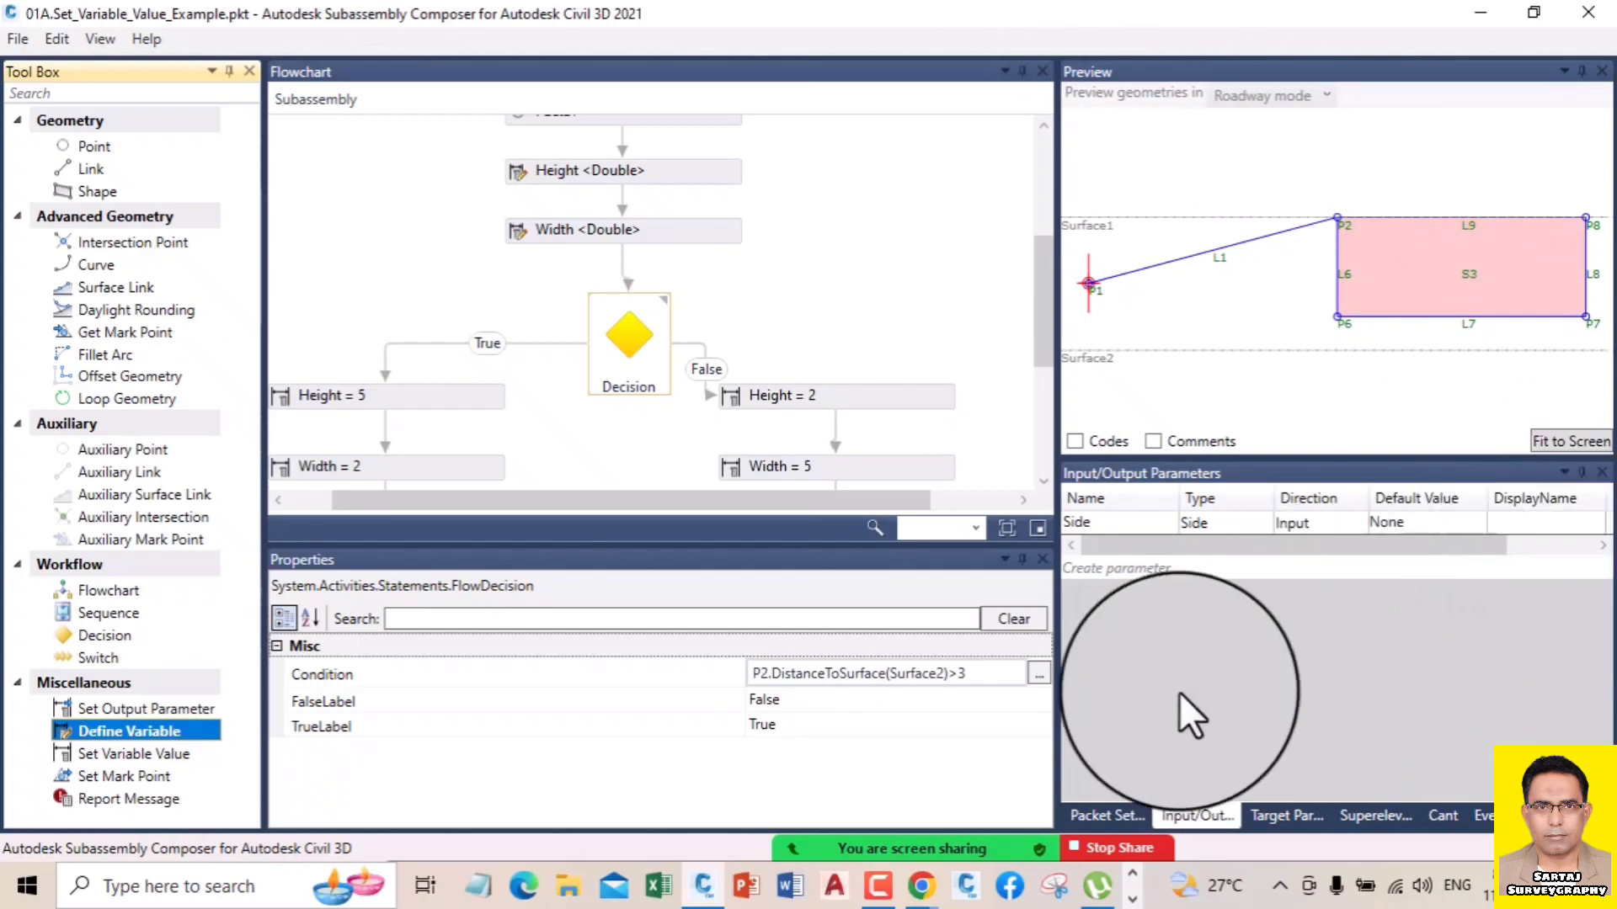
drag(1041, 266, 1040, 192)
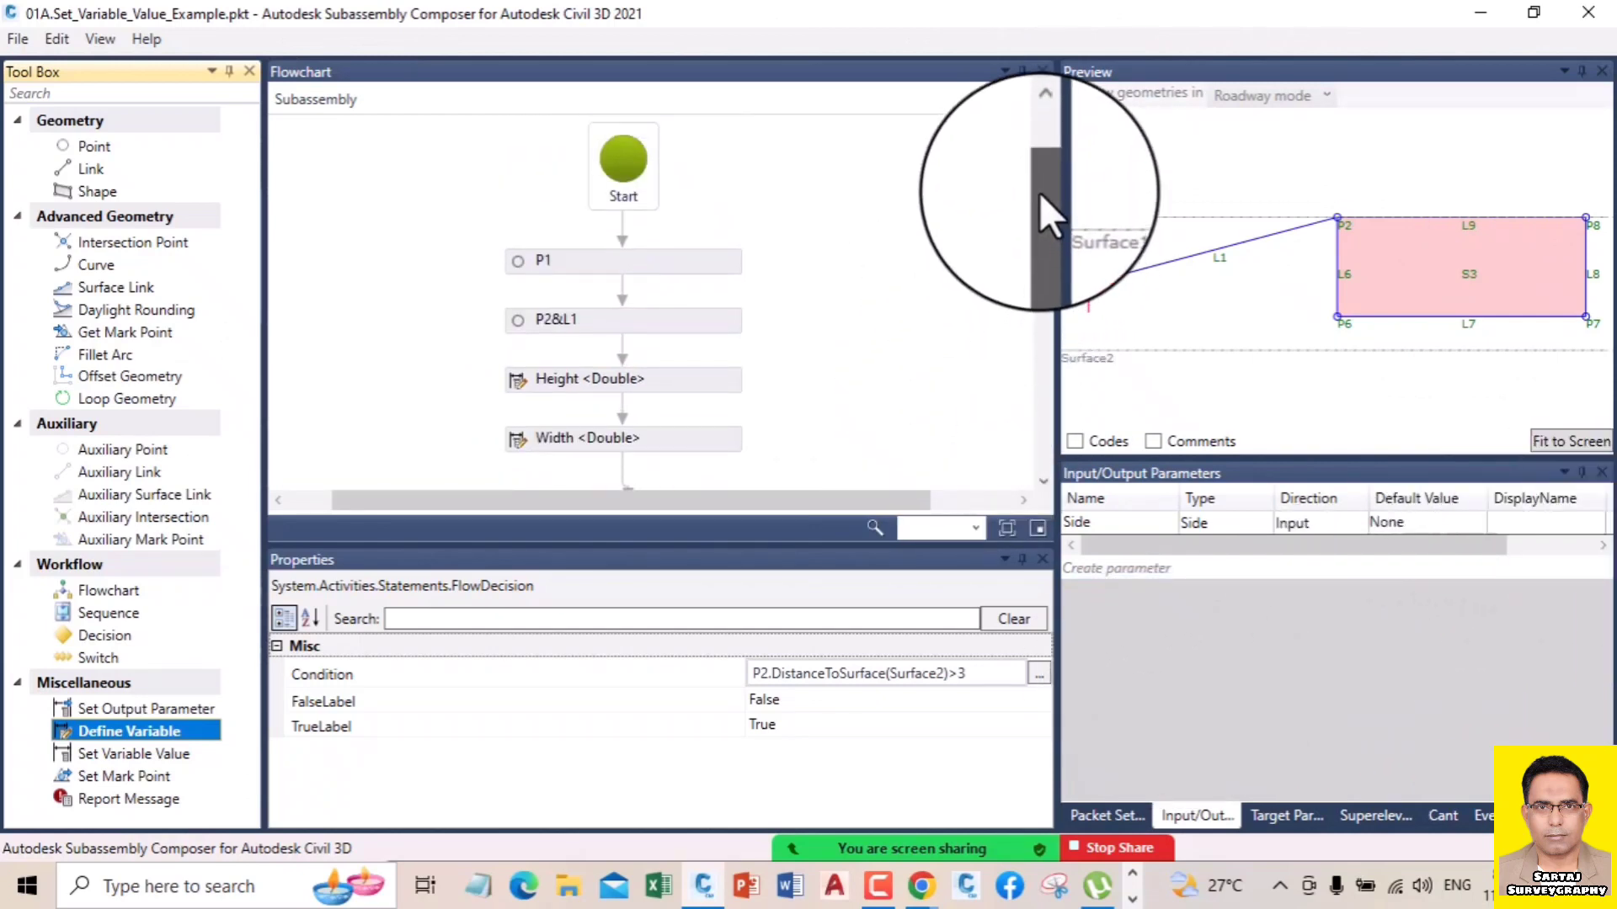
click(667, 382)
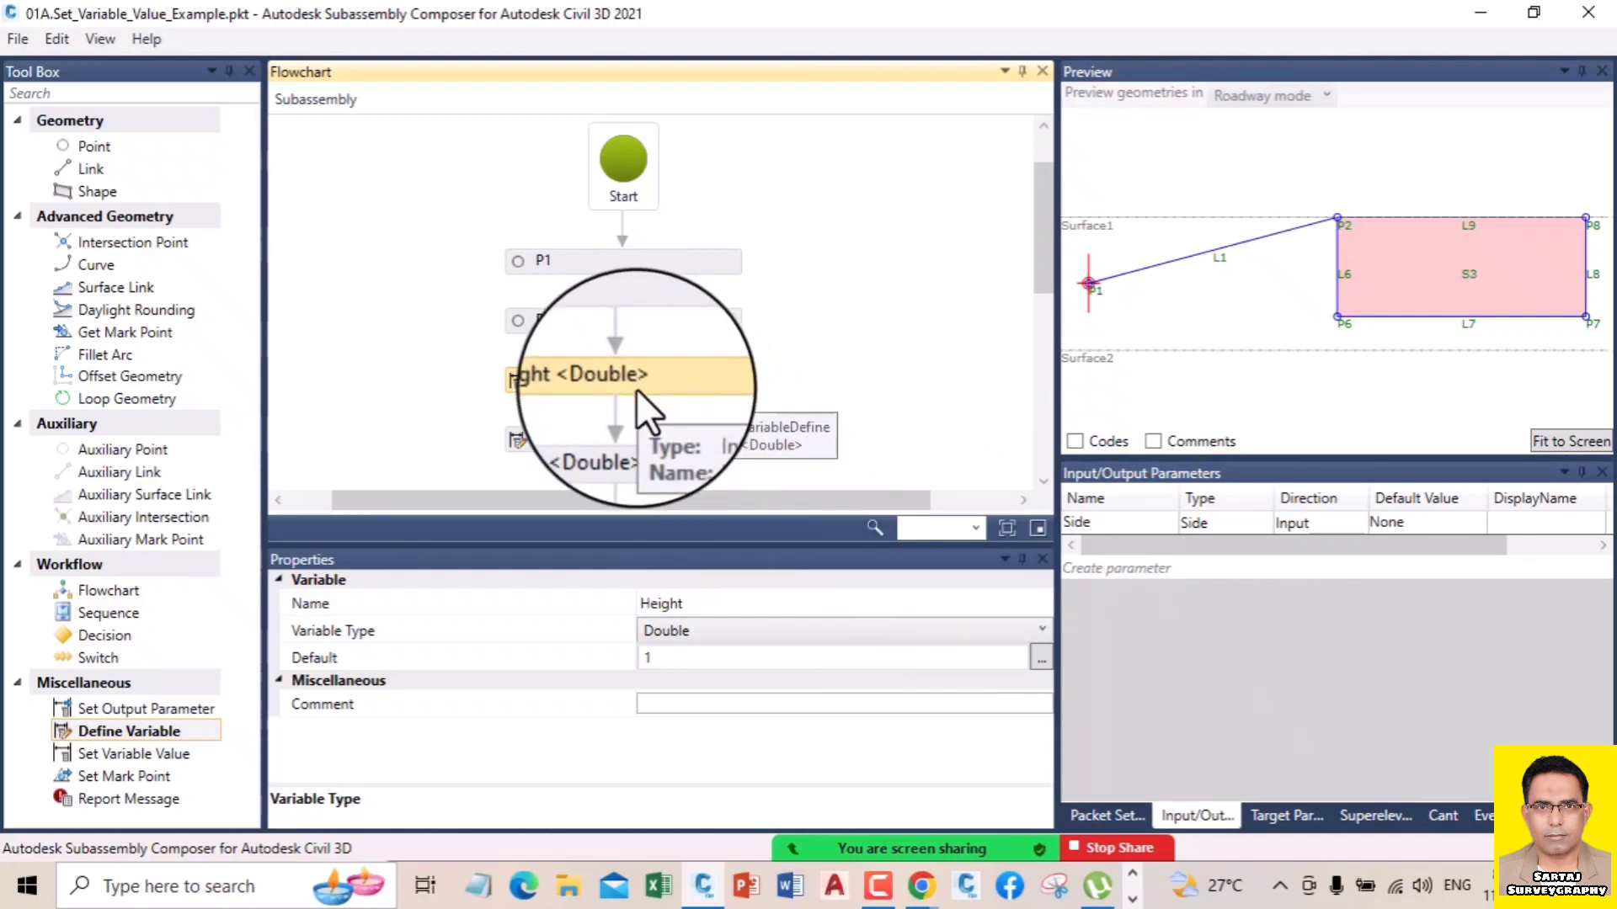
click(1043, 482)
click(1044, 125)
click(1046, 120)
click(1046, 119)
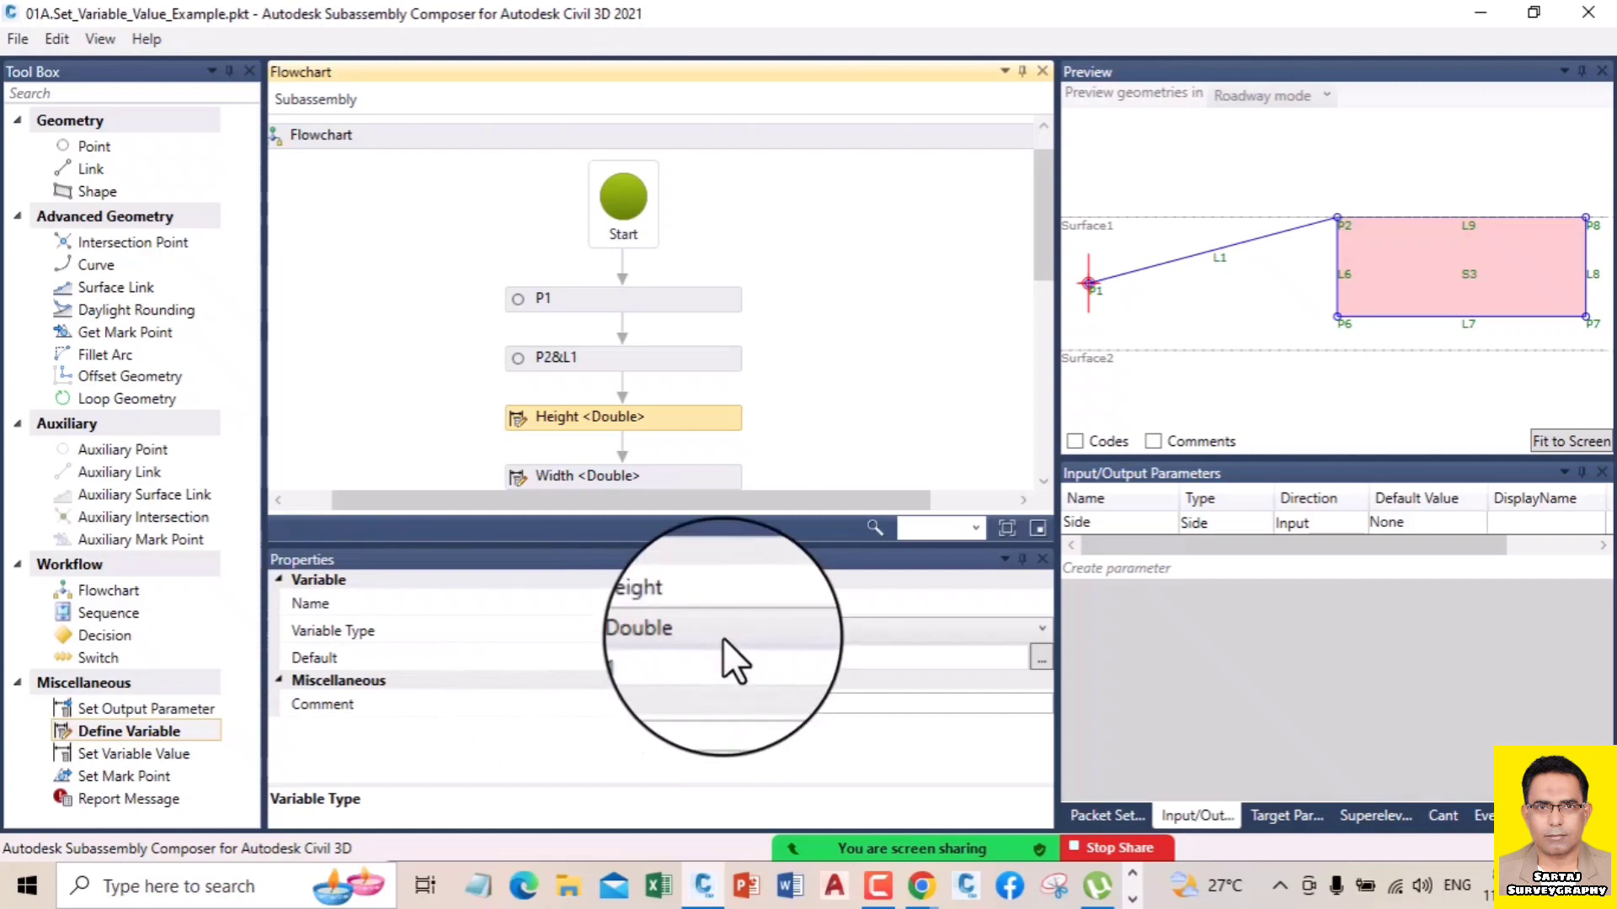
click(689, 631)
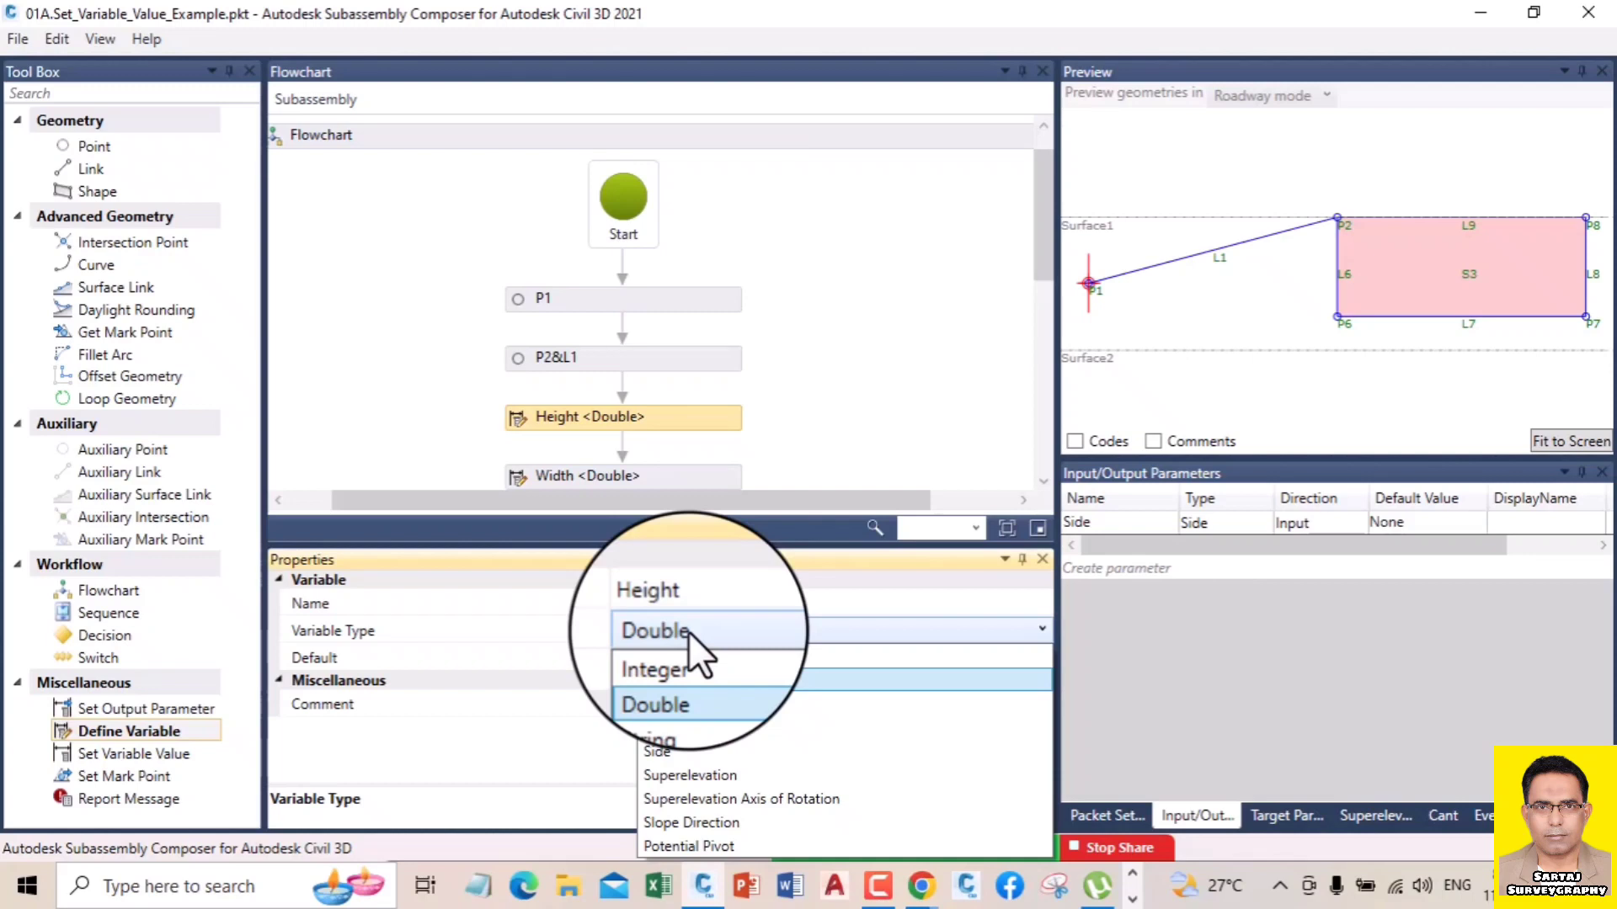
click(689, 632)
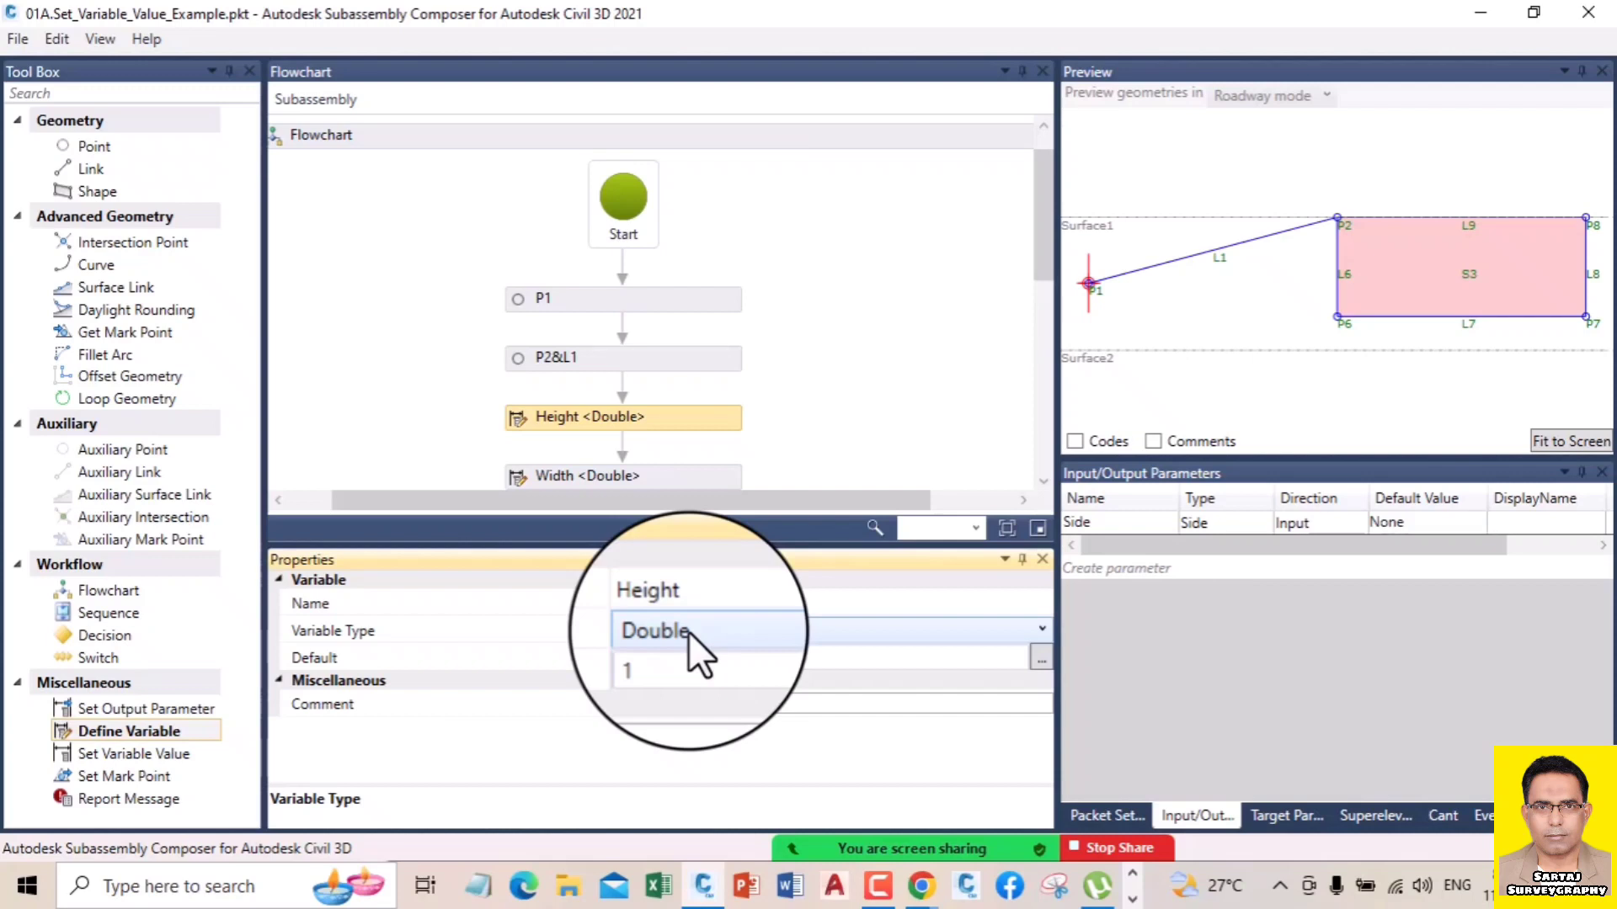
click(689, 632)
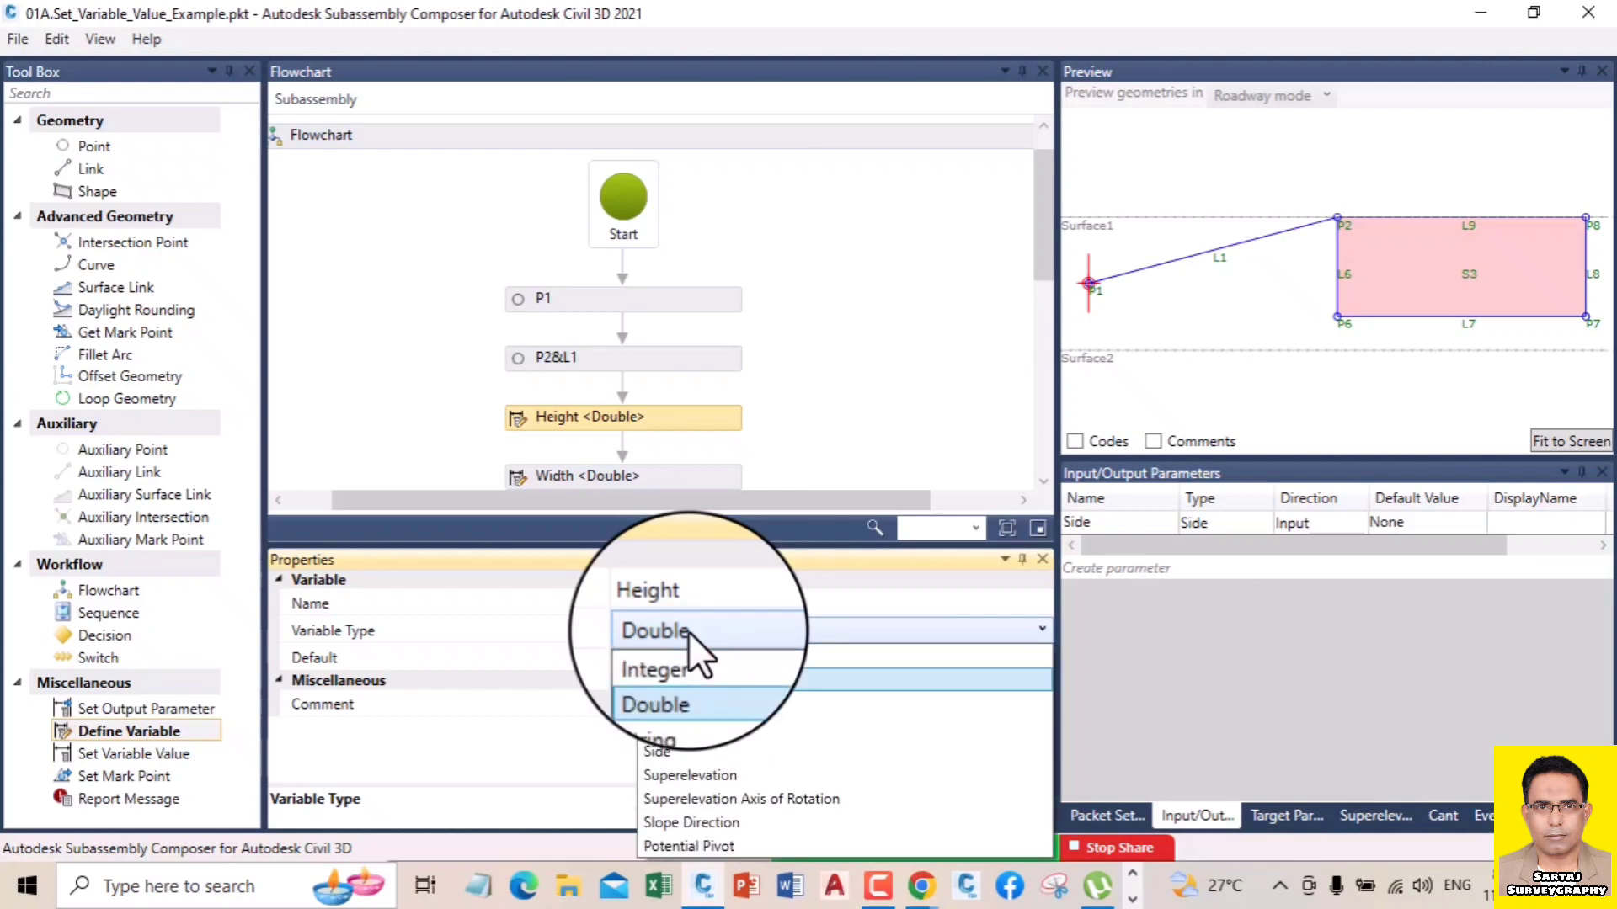
click(688, 632)
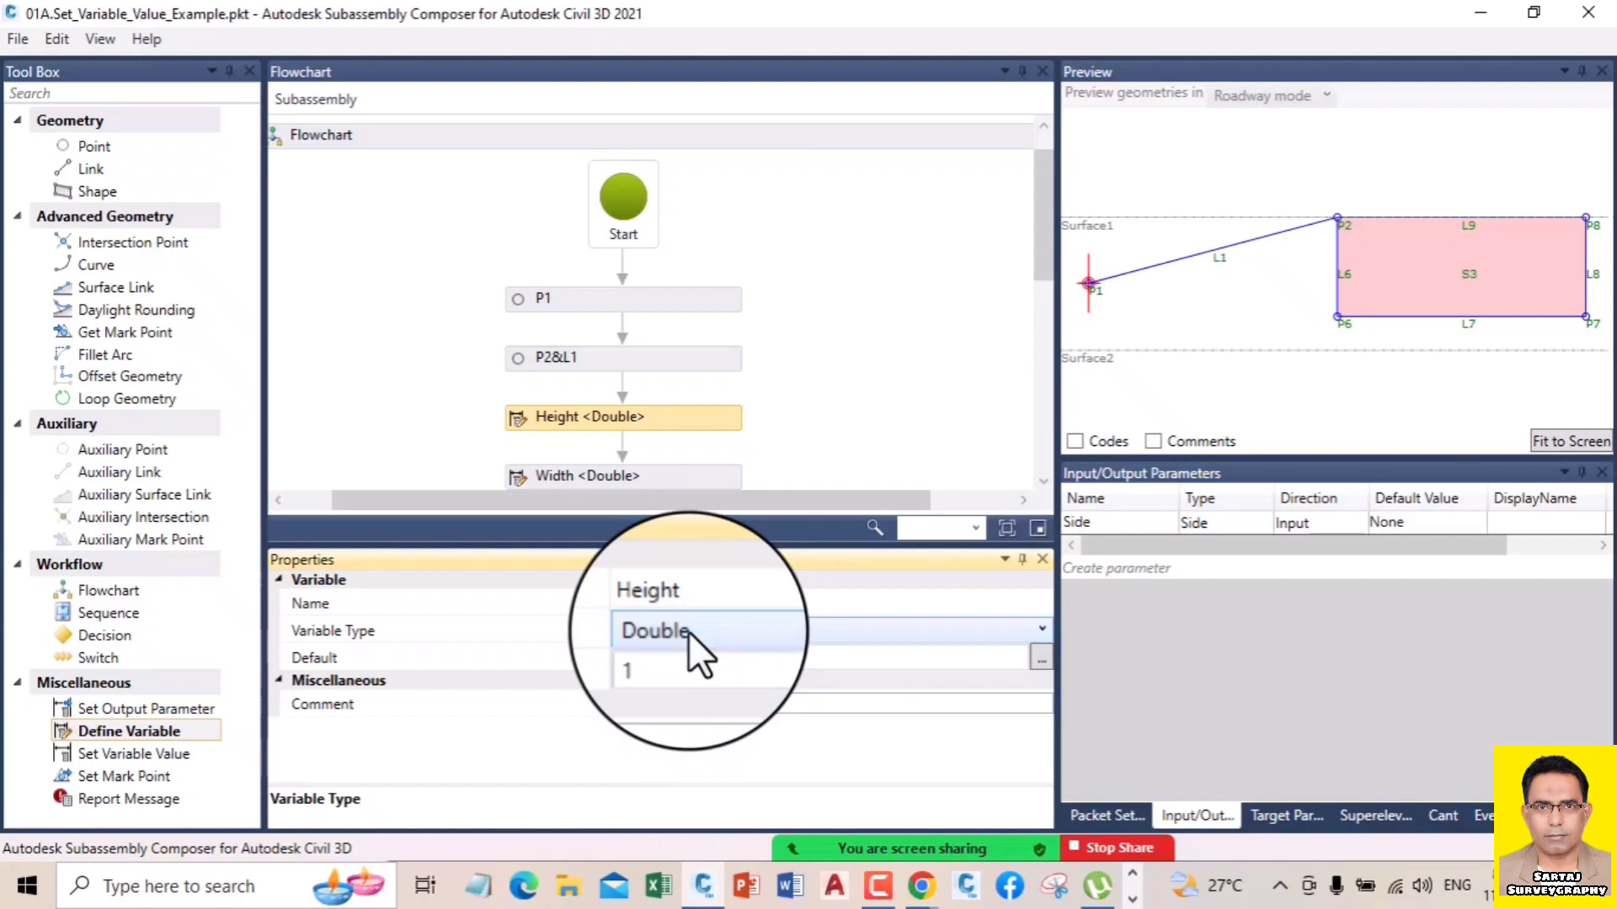
click(657, 659)
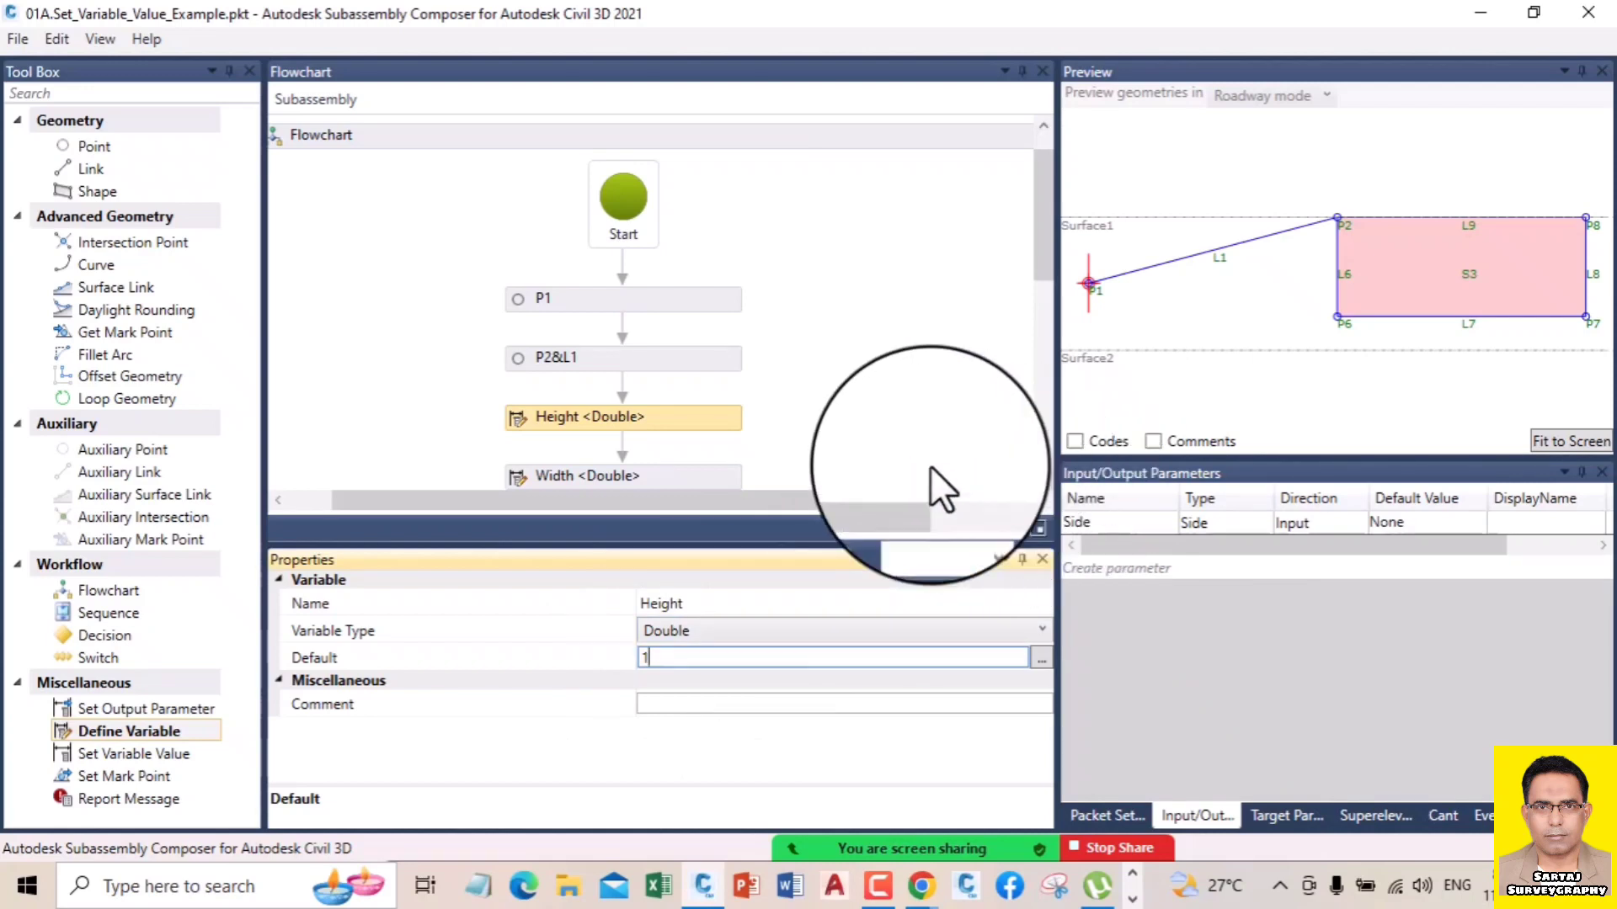
- Examine the Width variable's name, type and default alongside the Height variable, and follow the flow down to the Decision branches
click(574, 476)
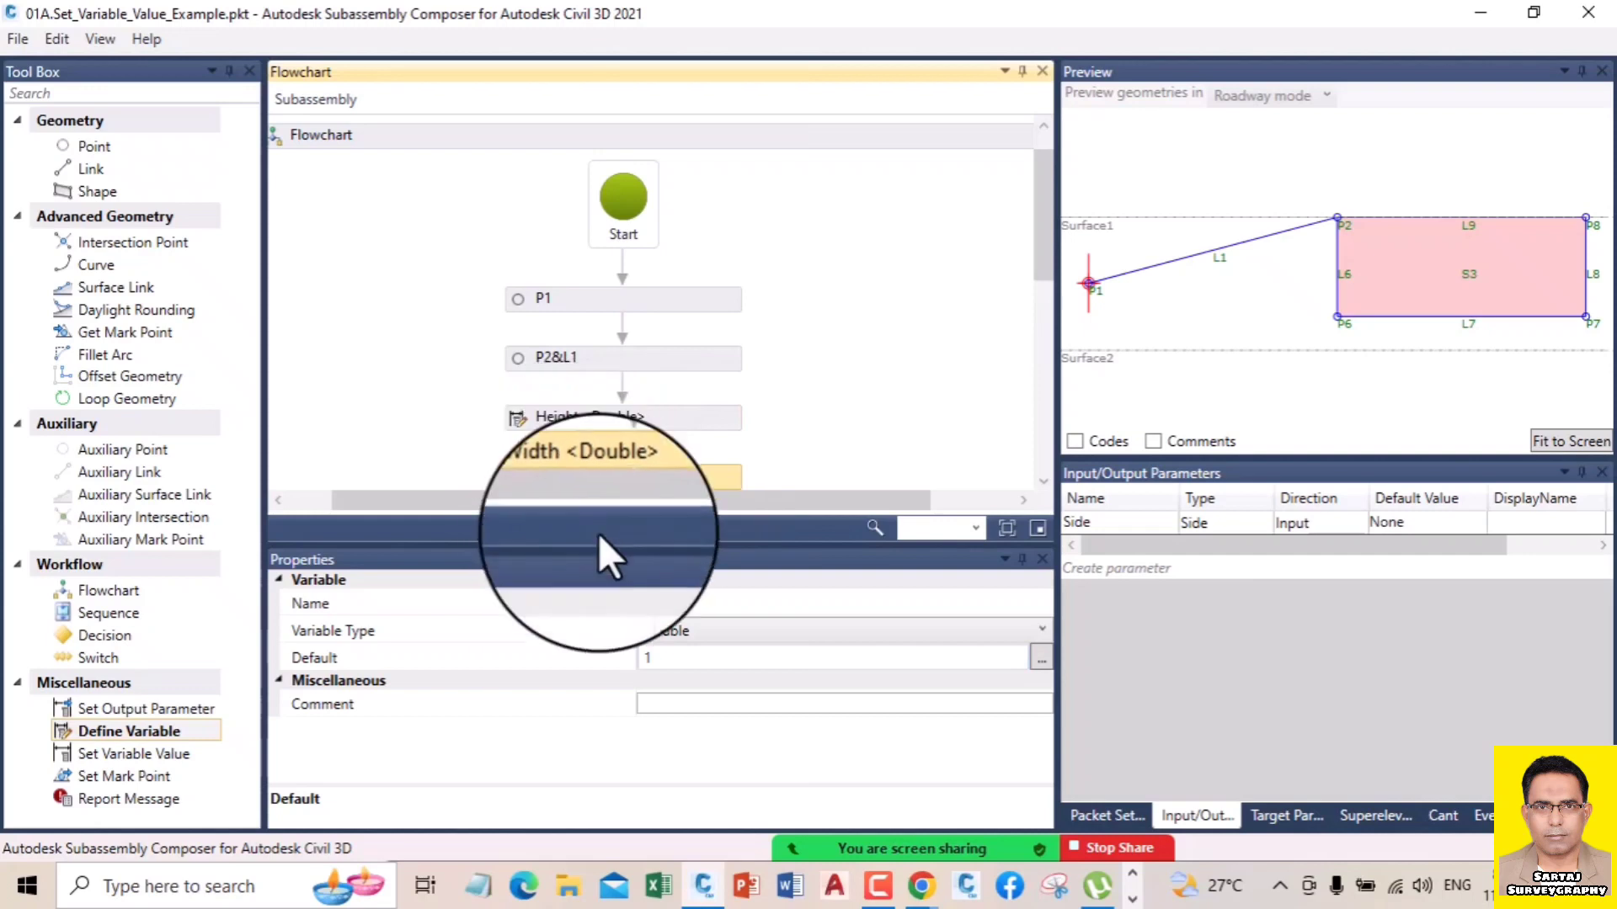
click(569, 428)
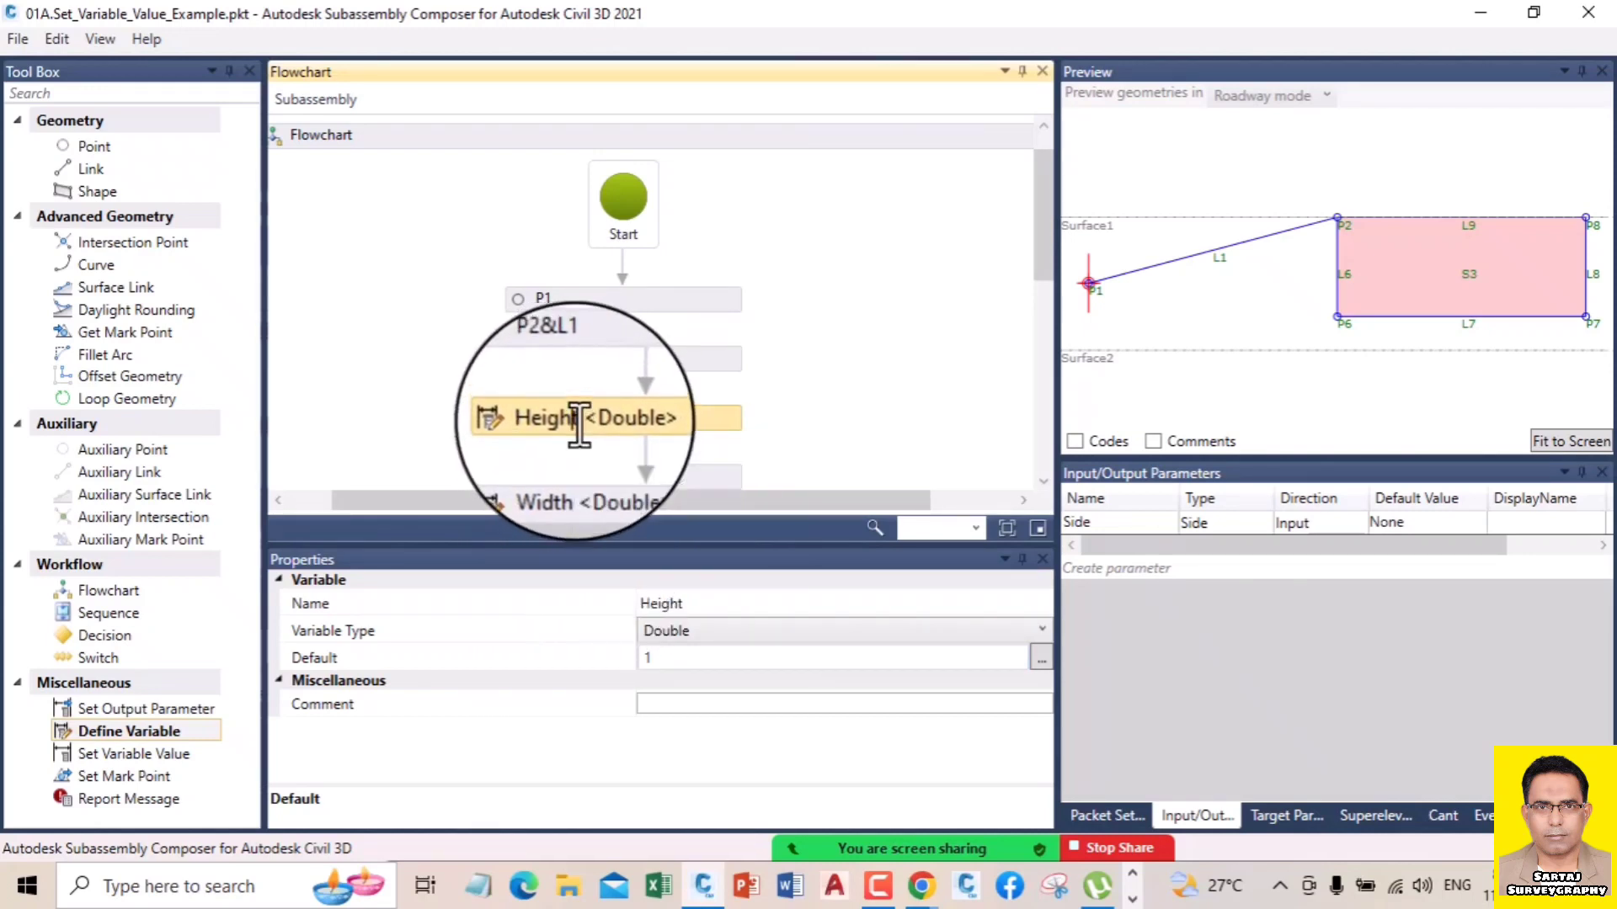
double_click(583, 420)
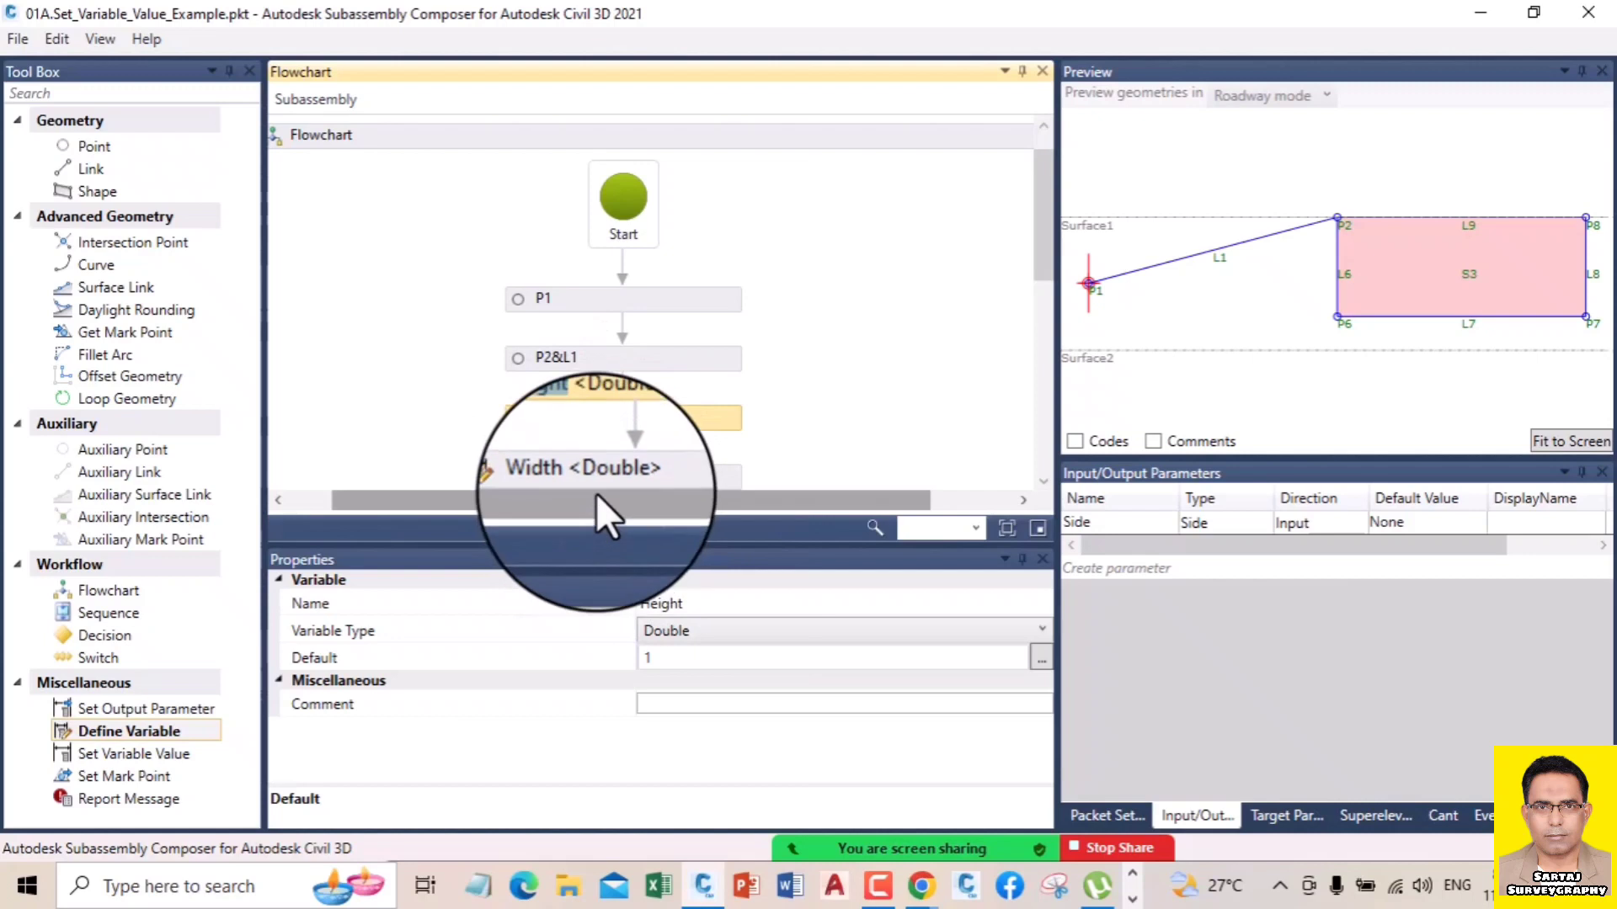
click(558, 482)
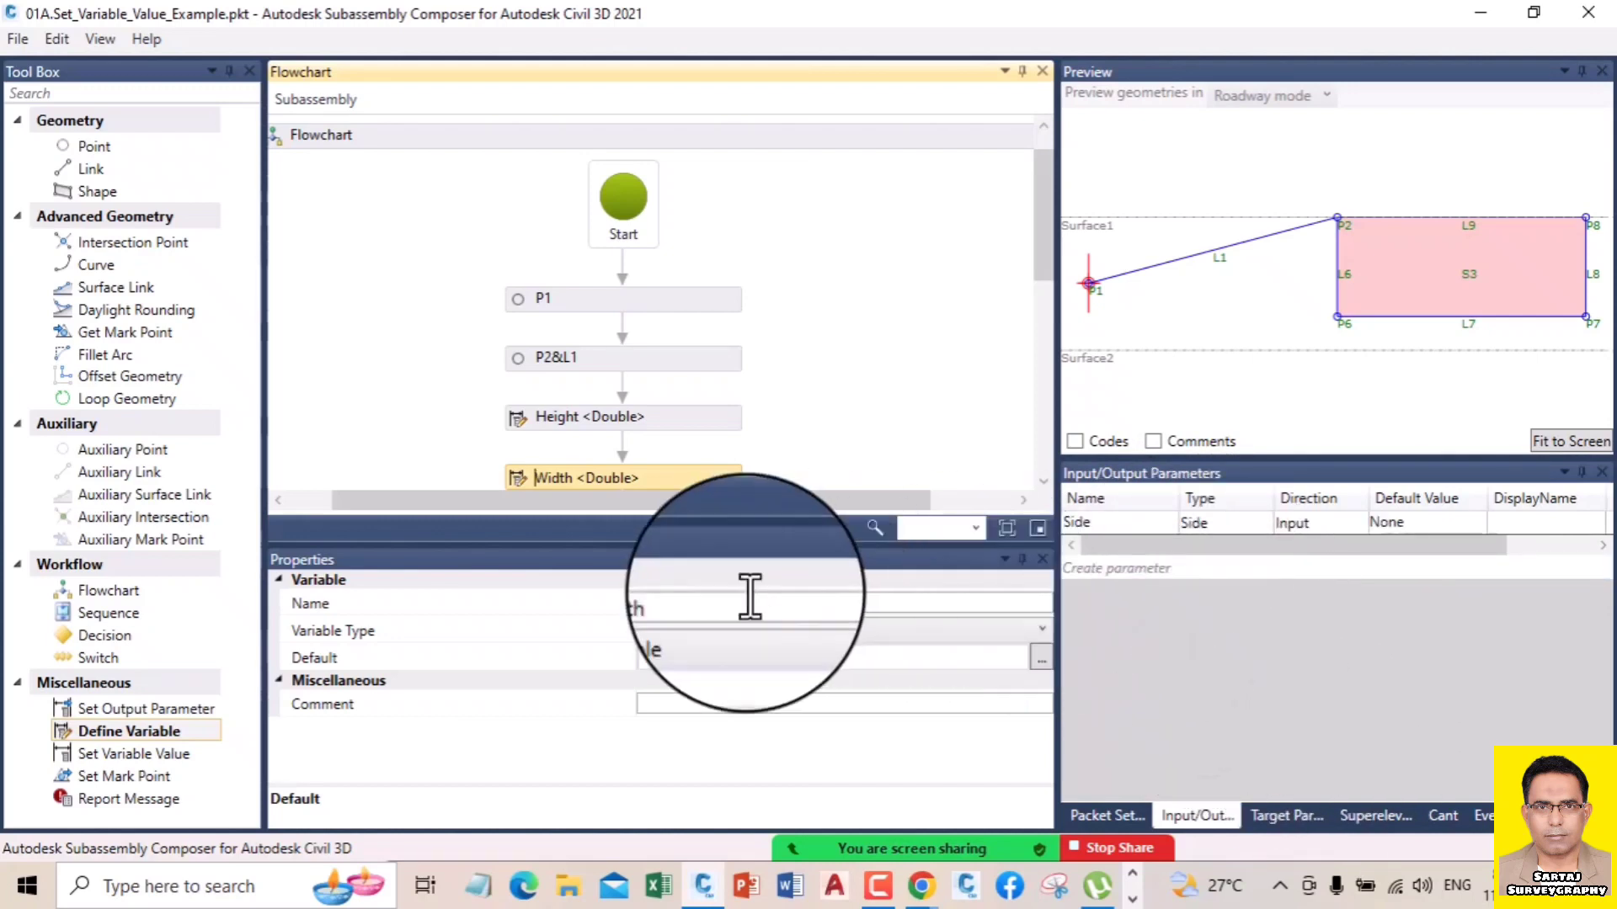
click(696, 631)
click(696, 632)
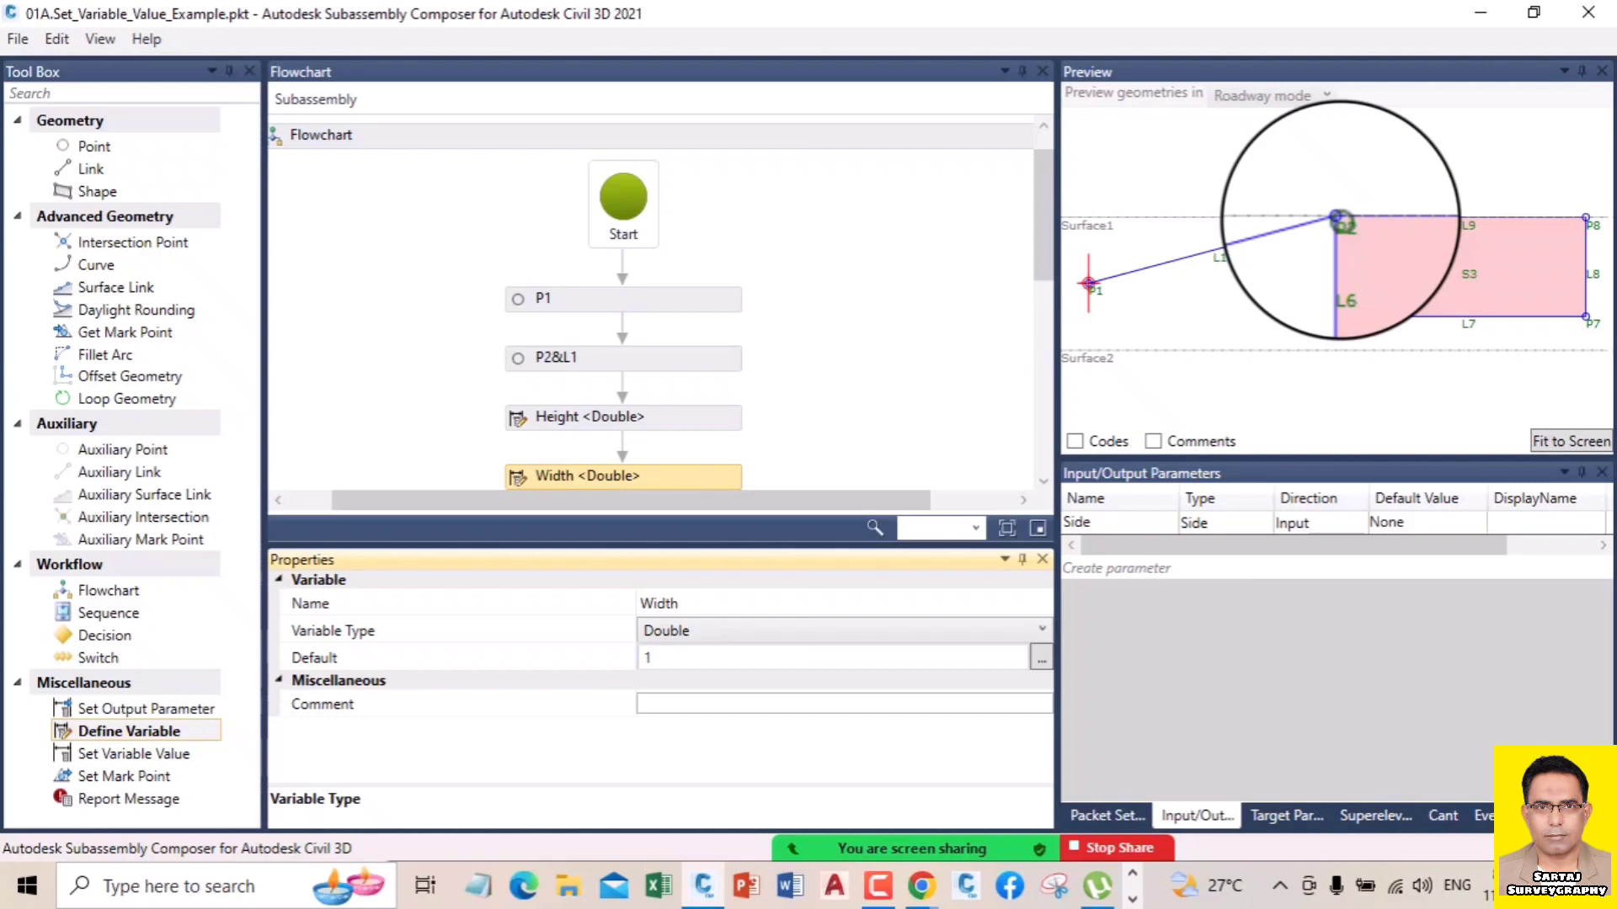
click(1044, 481)
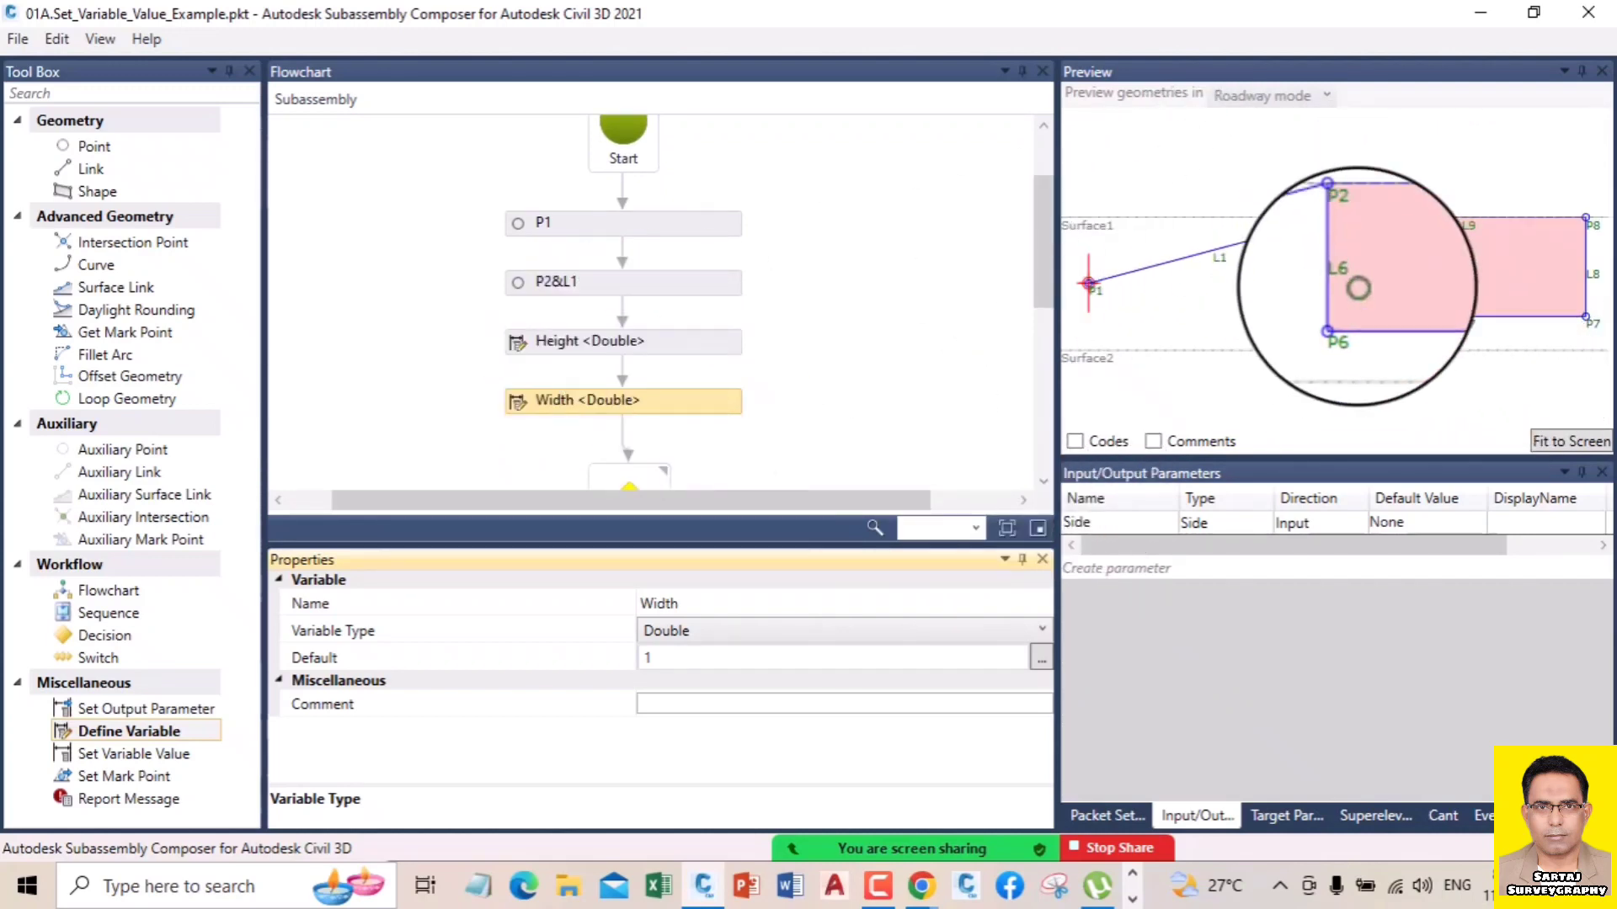
click(562, 341)
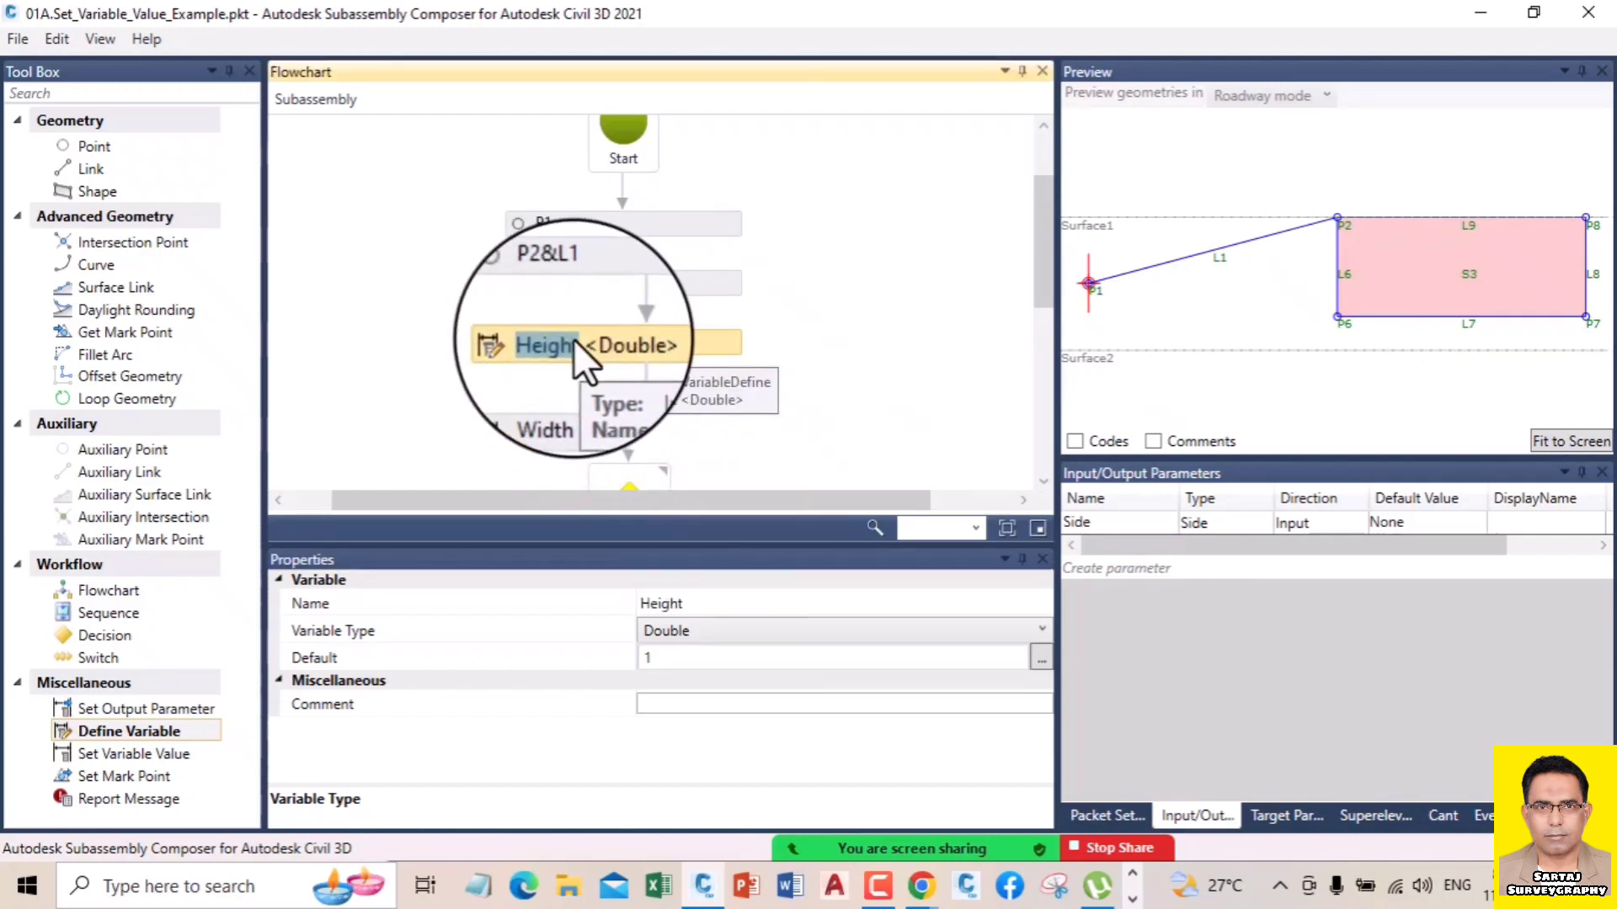
click(549, 397)
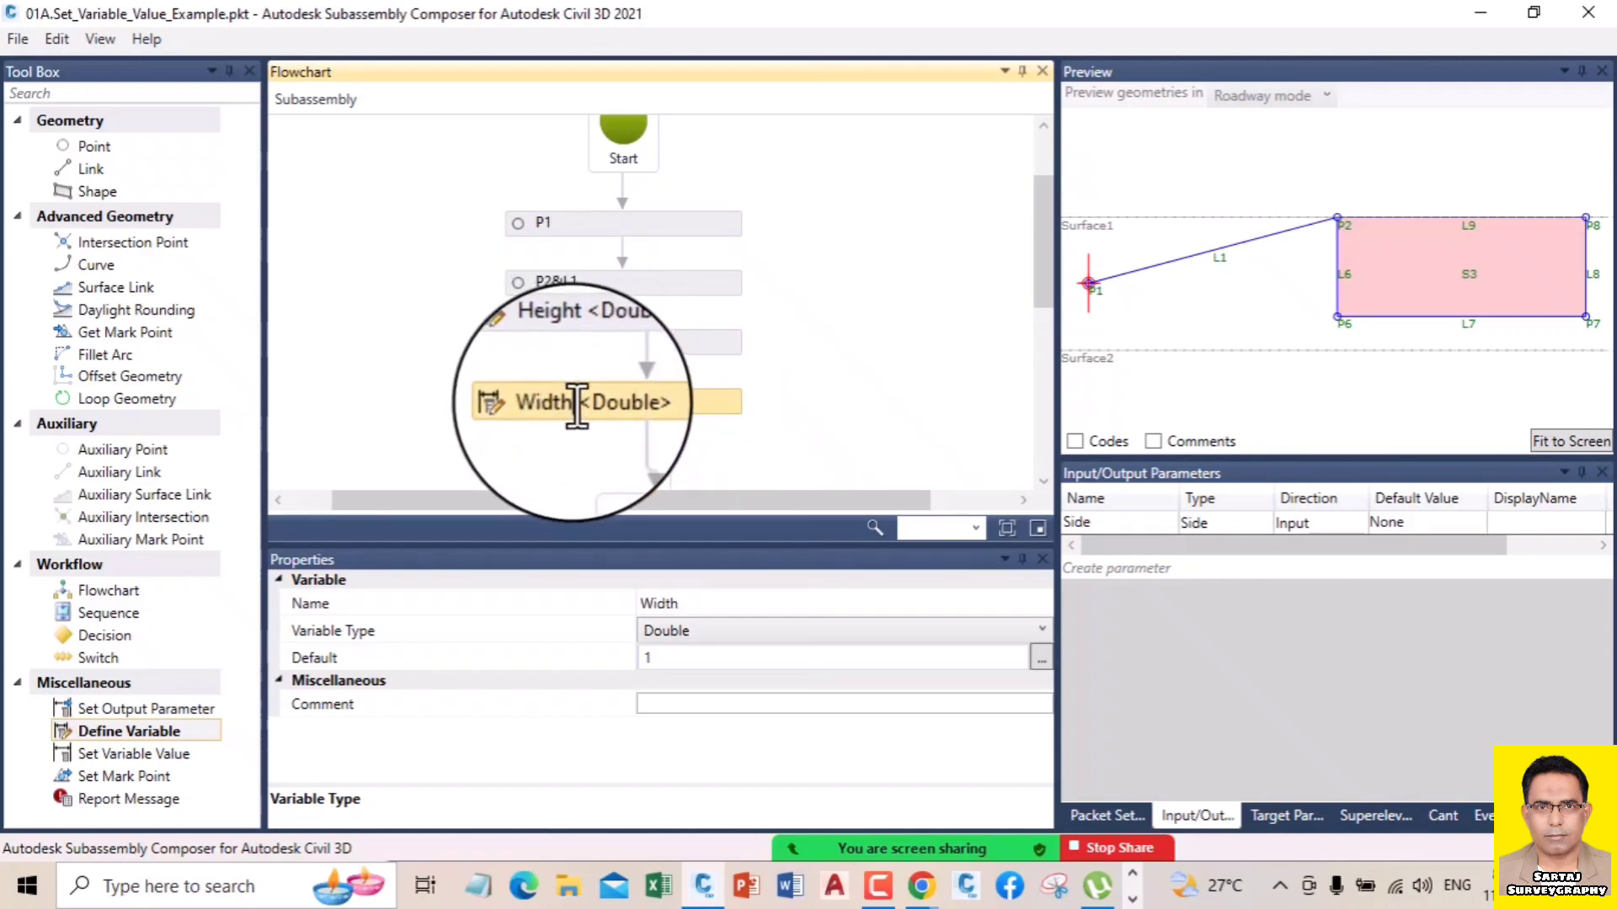
double_click(535, 401)
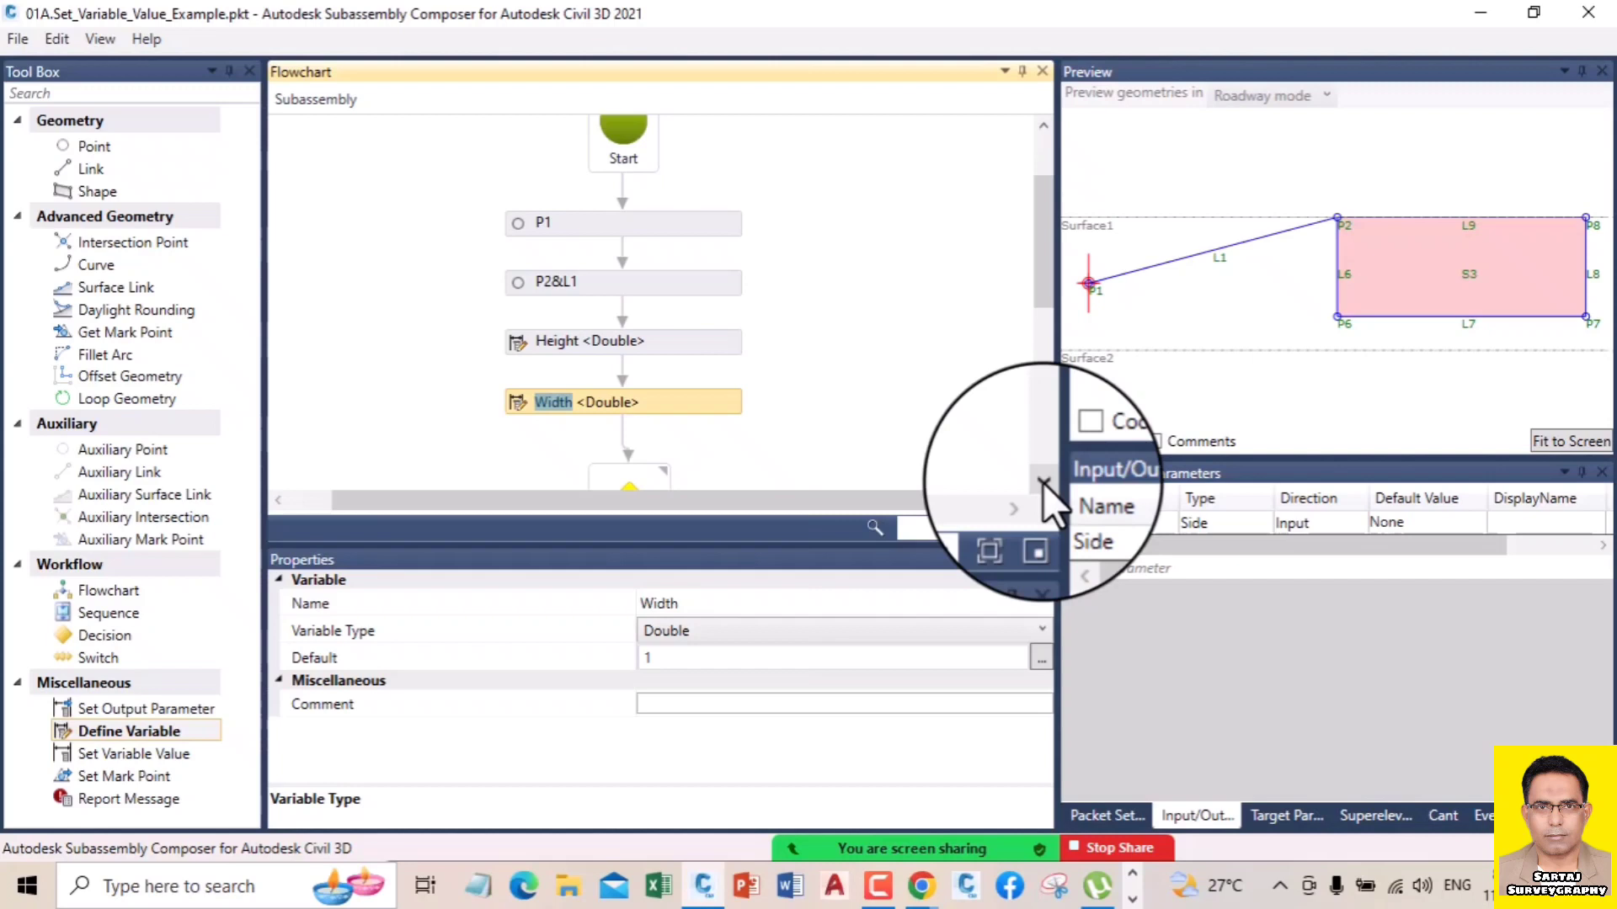
drag(1042, 482, 1043, 482)
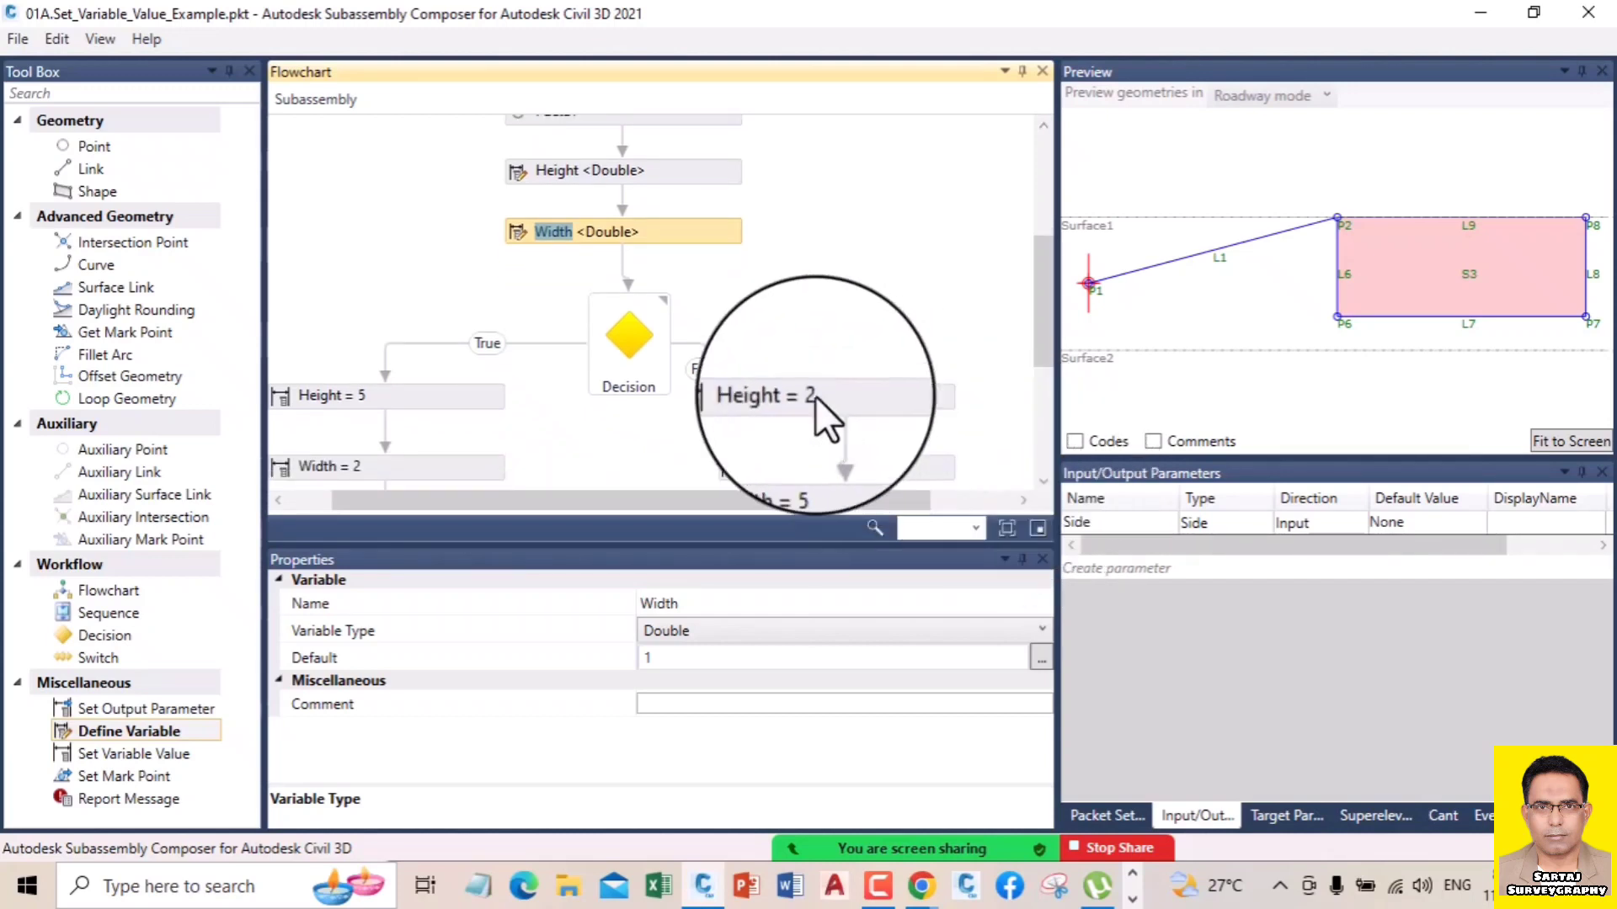
- Reroute the Width variable's outgoing connector from the Decision to the Height = 5 element to preview the True-branch shape
click(623, 284)
drag(629, 296, 411, 401)
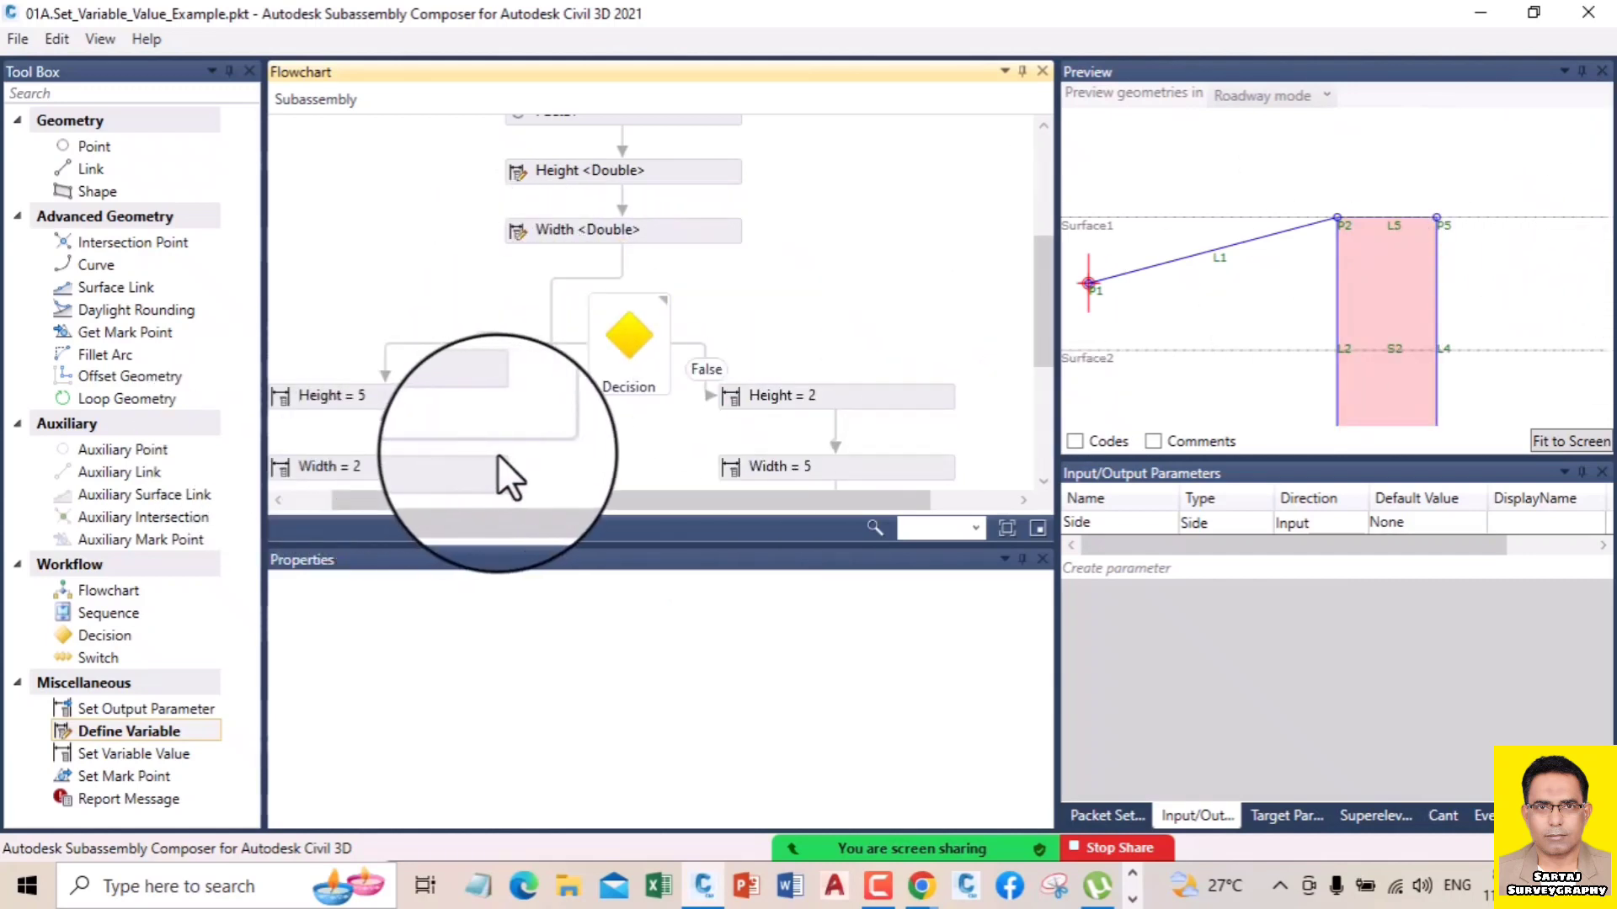
click(417, 443)
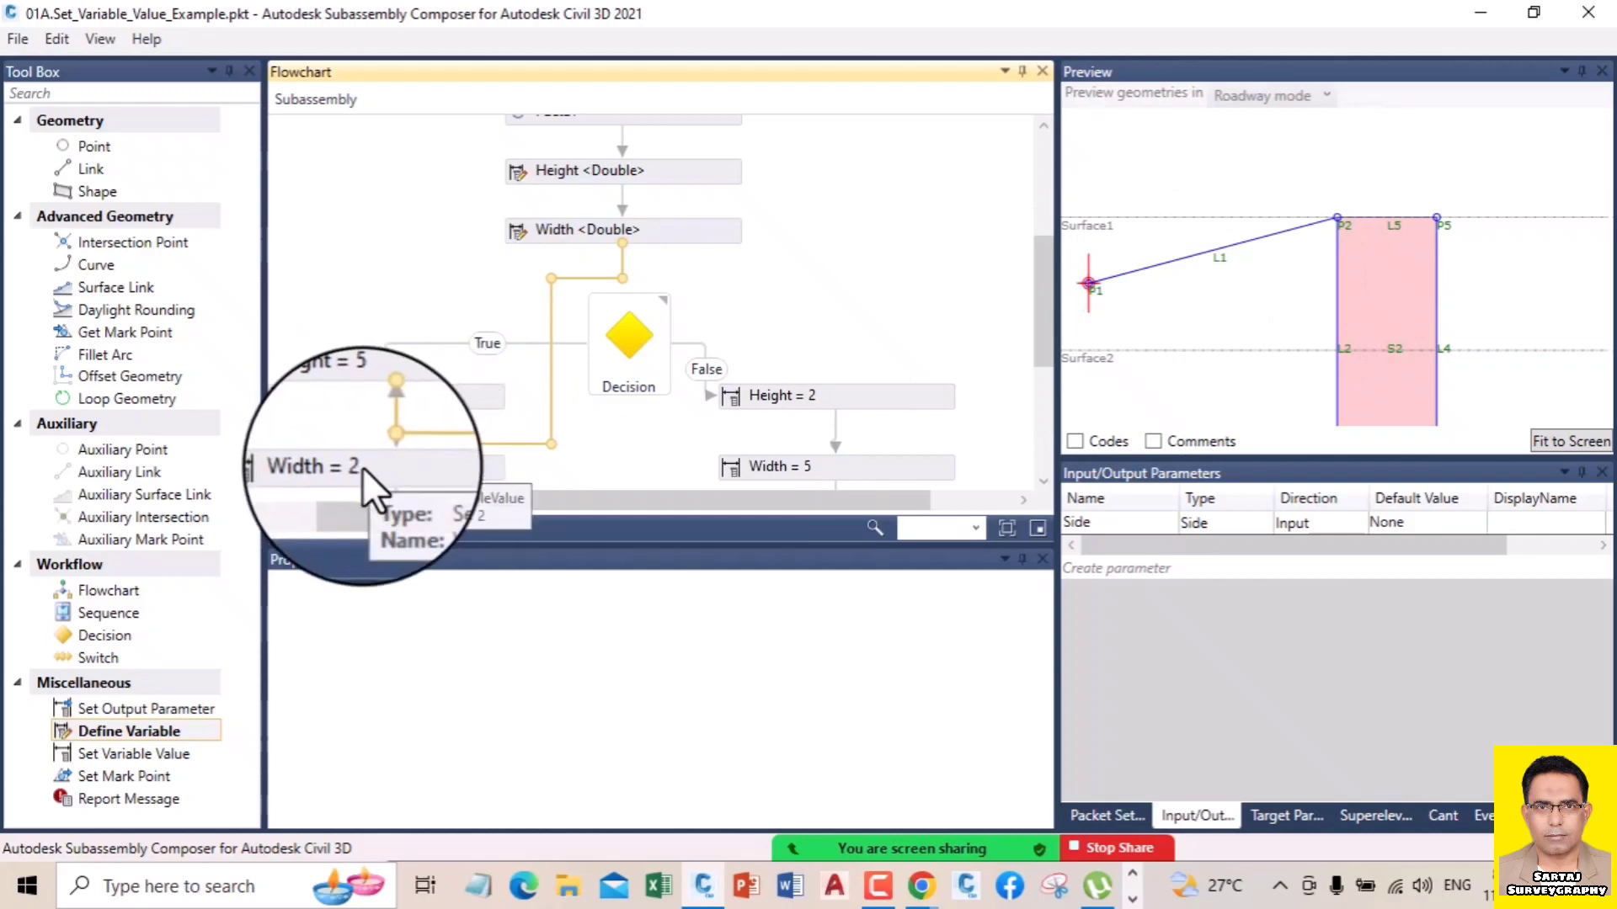
click(1560, 442)
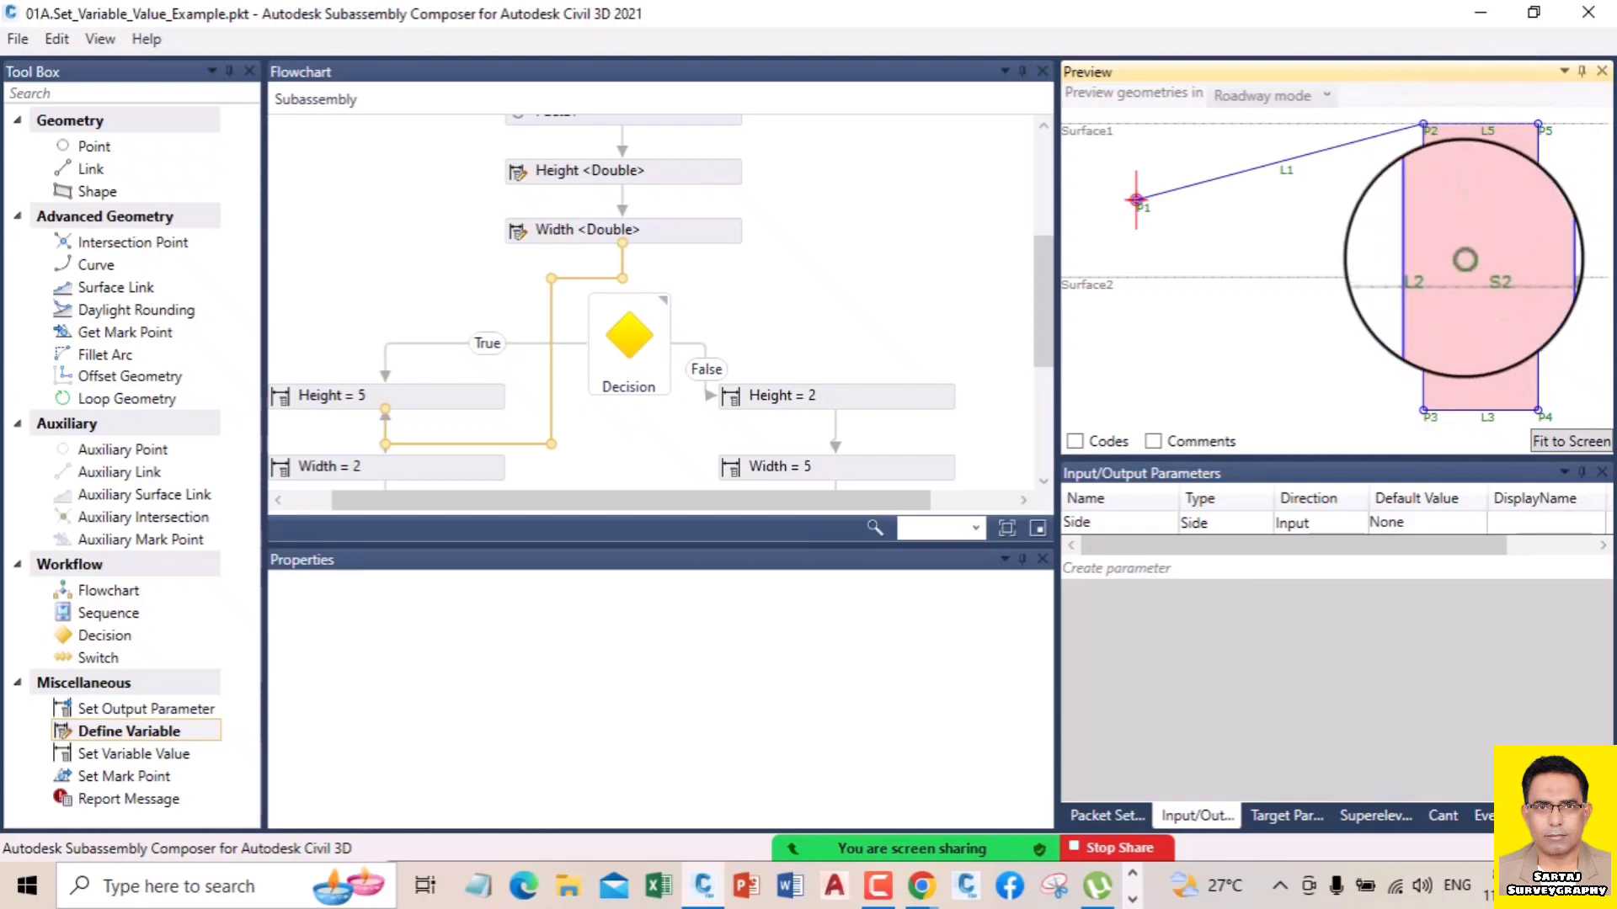
- Reroute the Width variable's outgoing connector to the Height = 2 element to preview the False-branch shape
drag(386, 412, 837, 386)
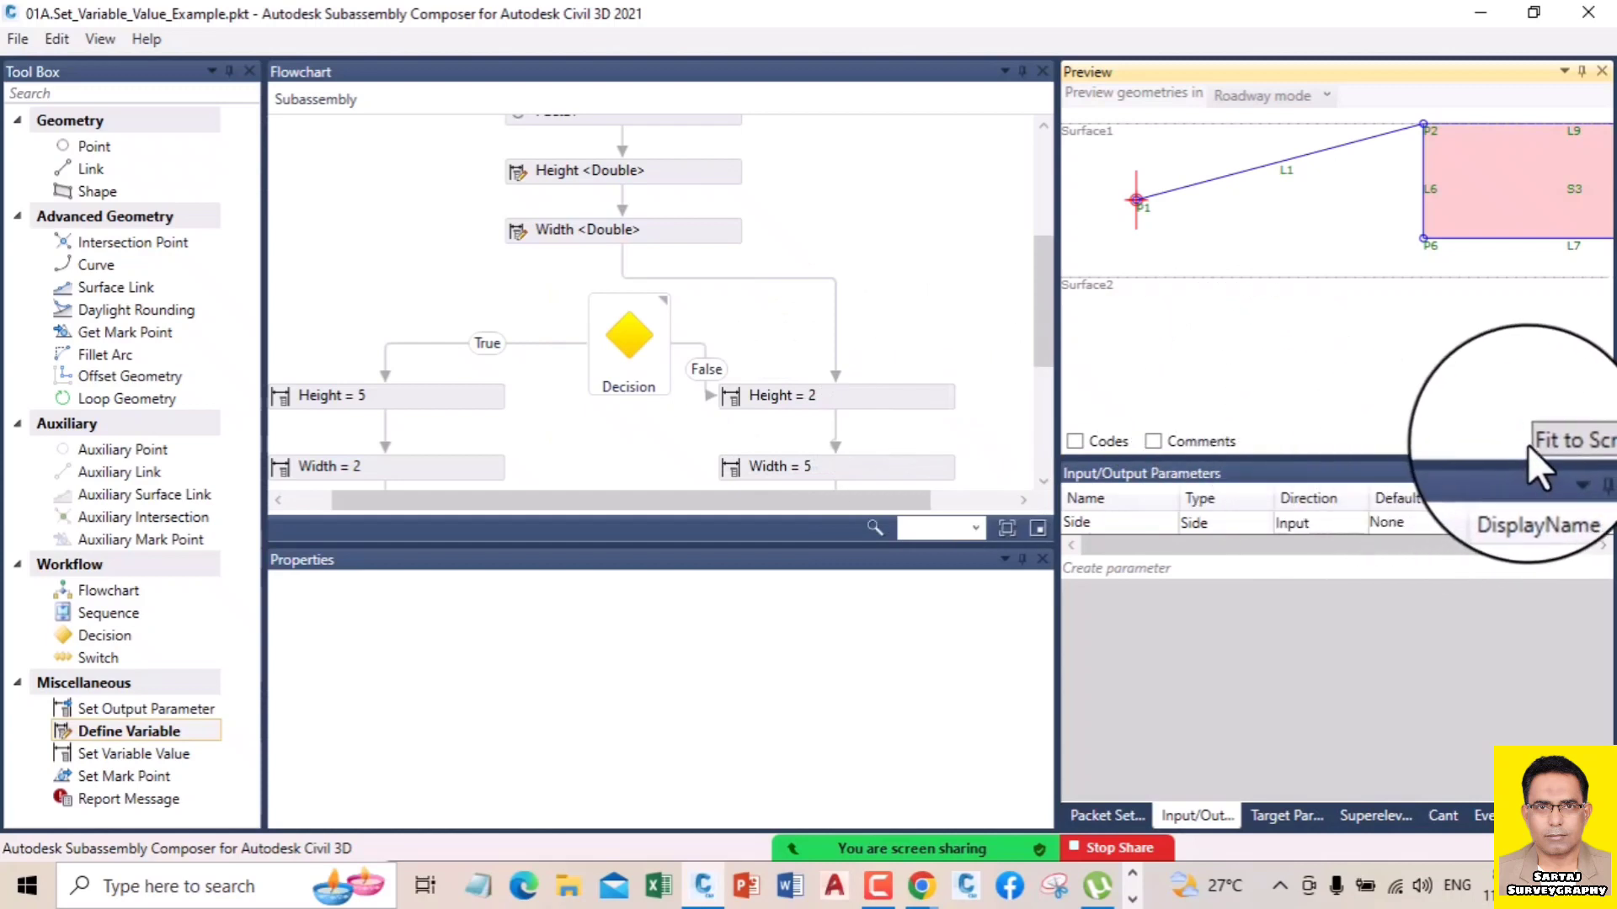
click(1554, 440)
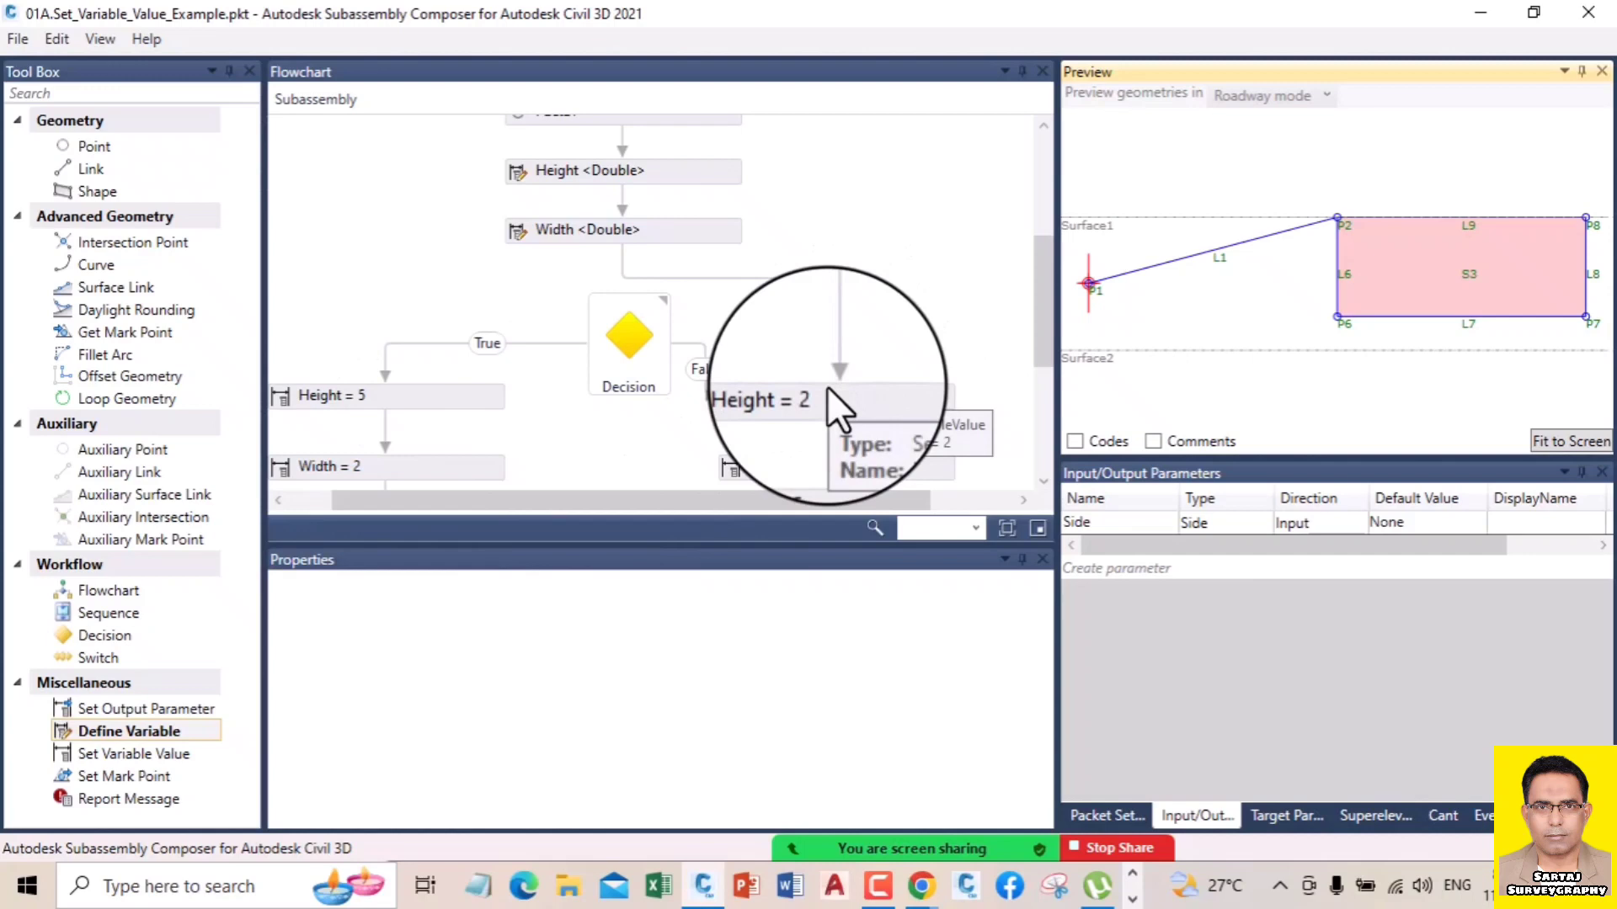
- Move the Width variable's outgoing connector from Height = 2 back to the Height = 5 element and view the whole resulting shape
click(832, 372)
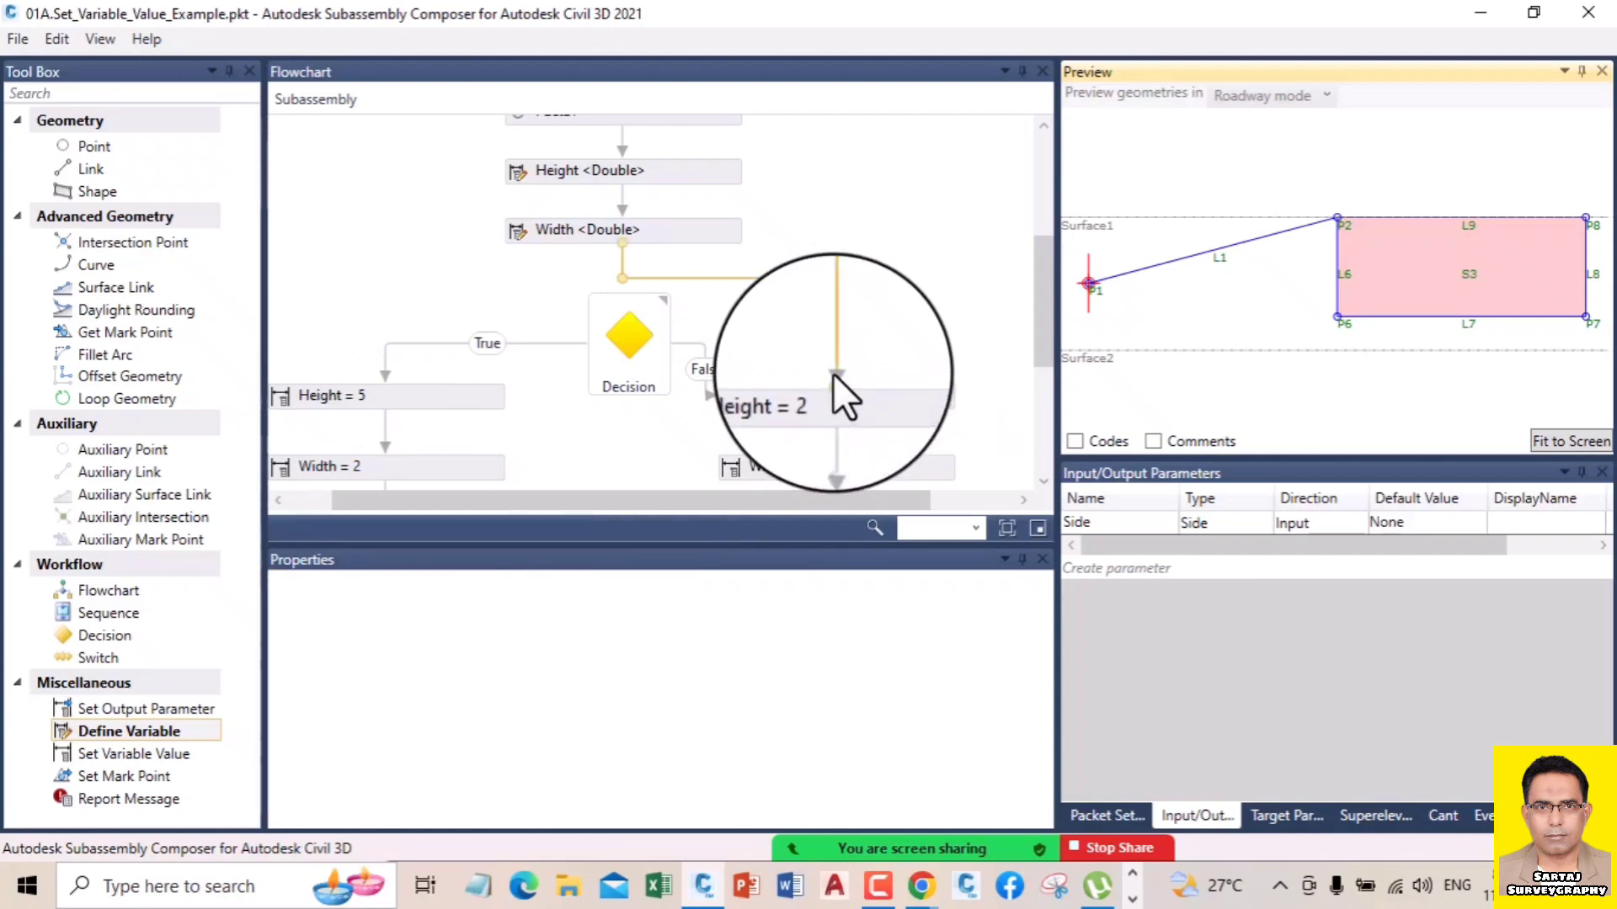
mouse_move(837, 386)
mouse_down()
mouse_move(775, 351)
mouse_move(438, 325)
mouse_move(383, 376)
mouse_up()
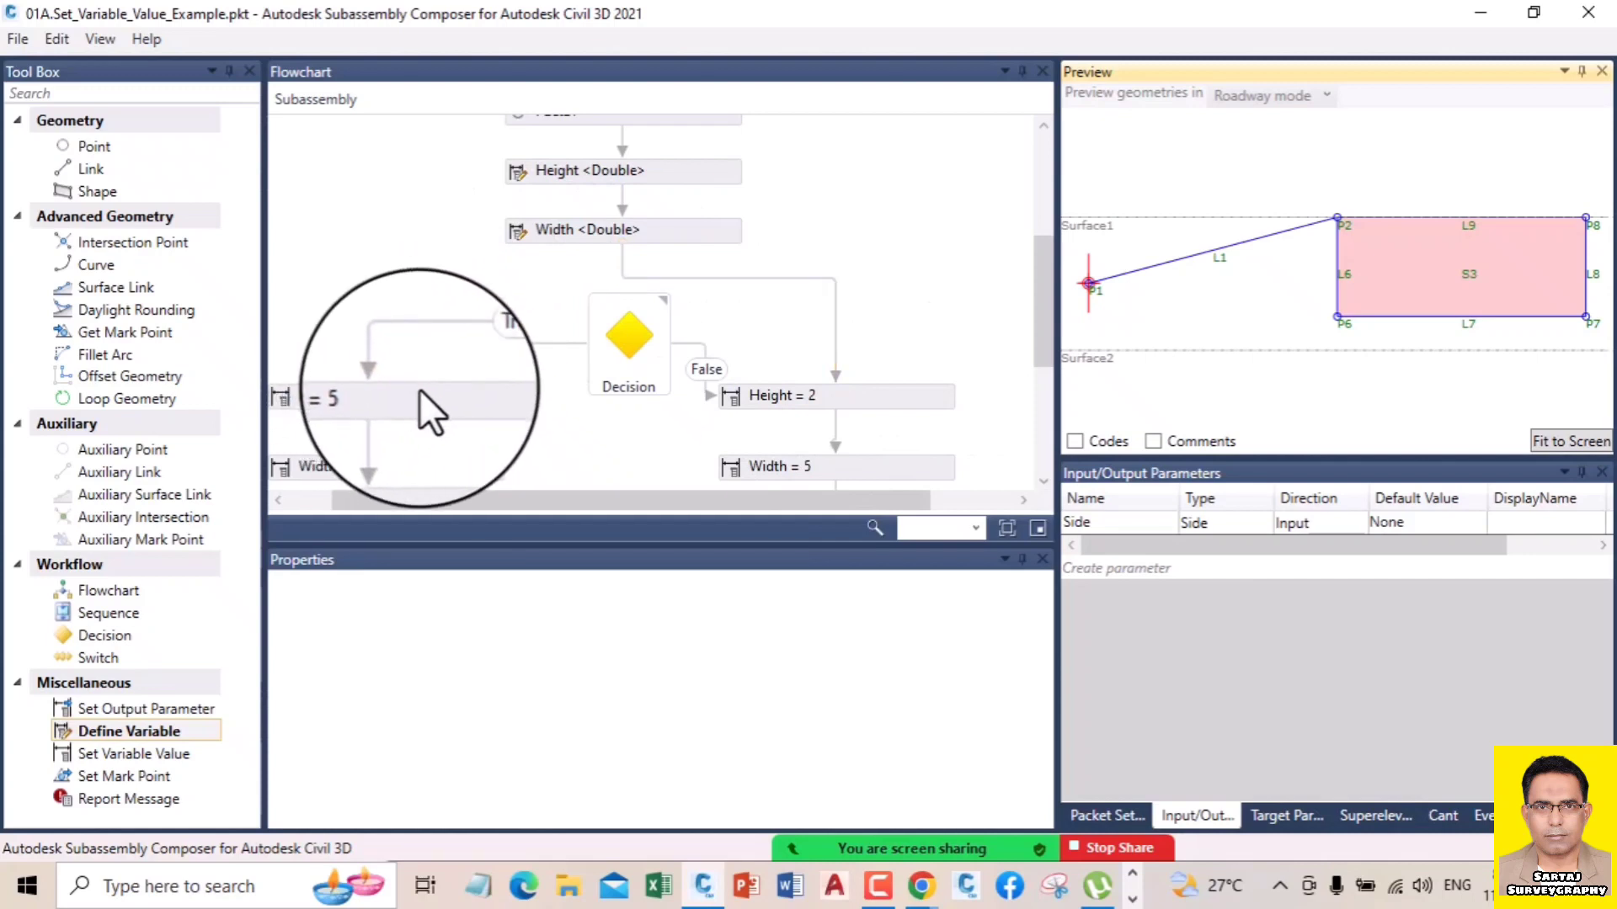
click(832, 375)
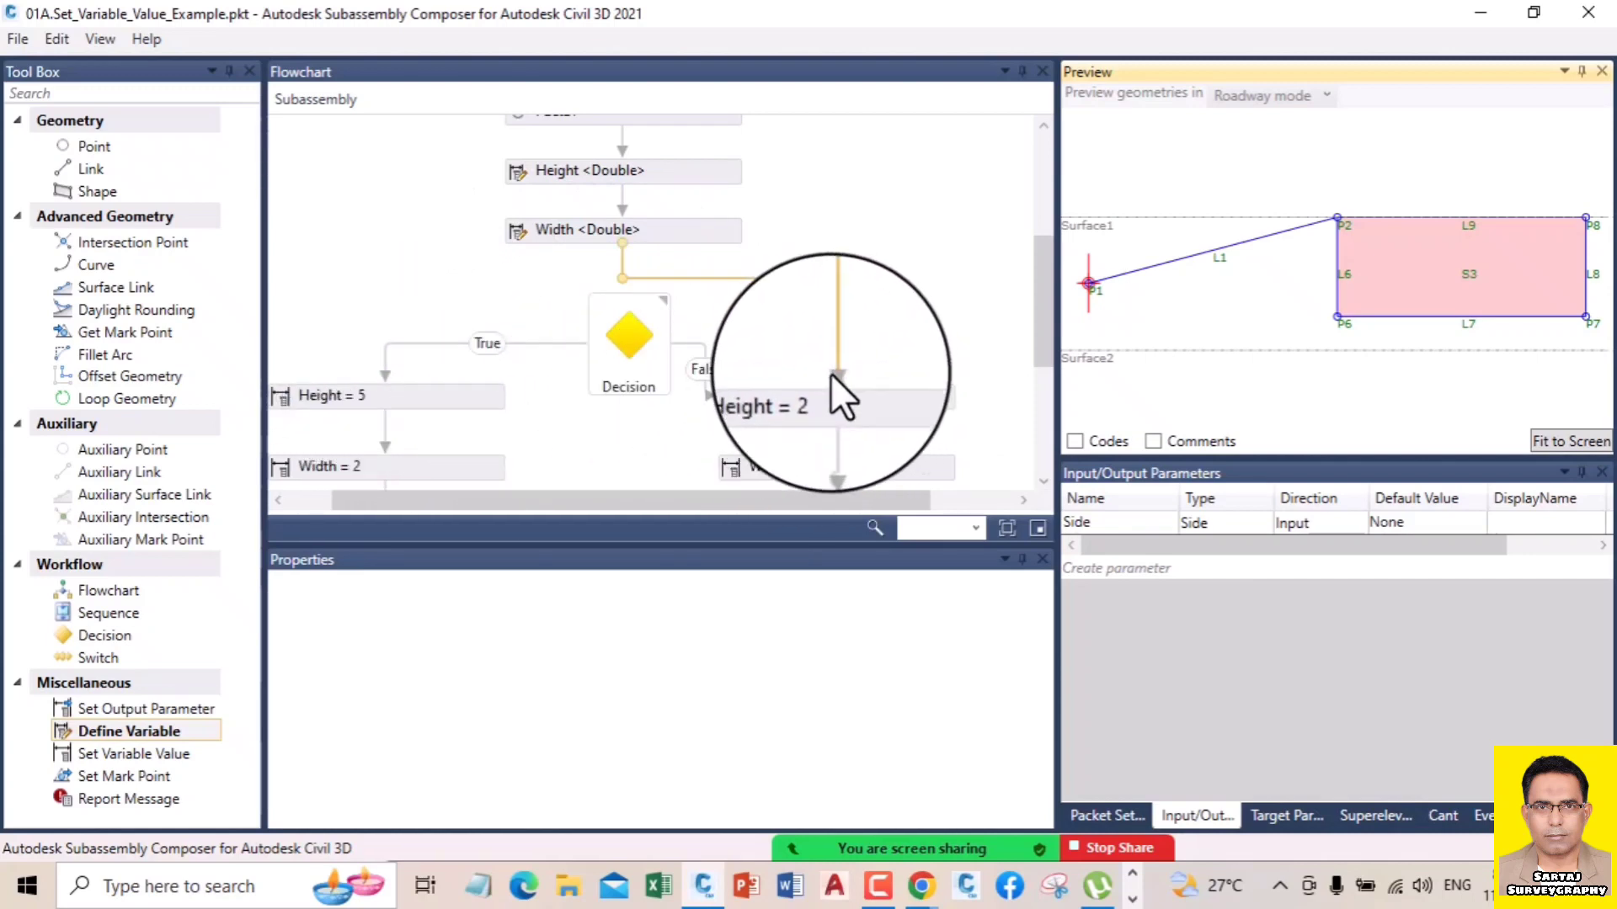
drag(832, 379, 384, 394)
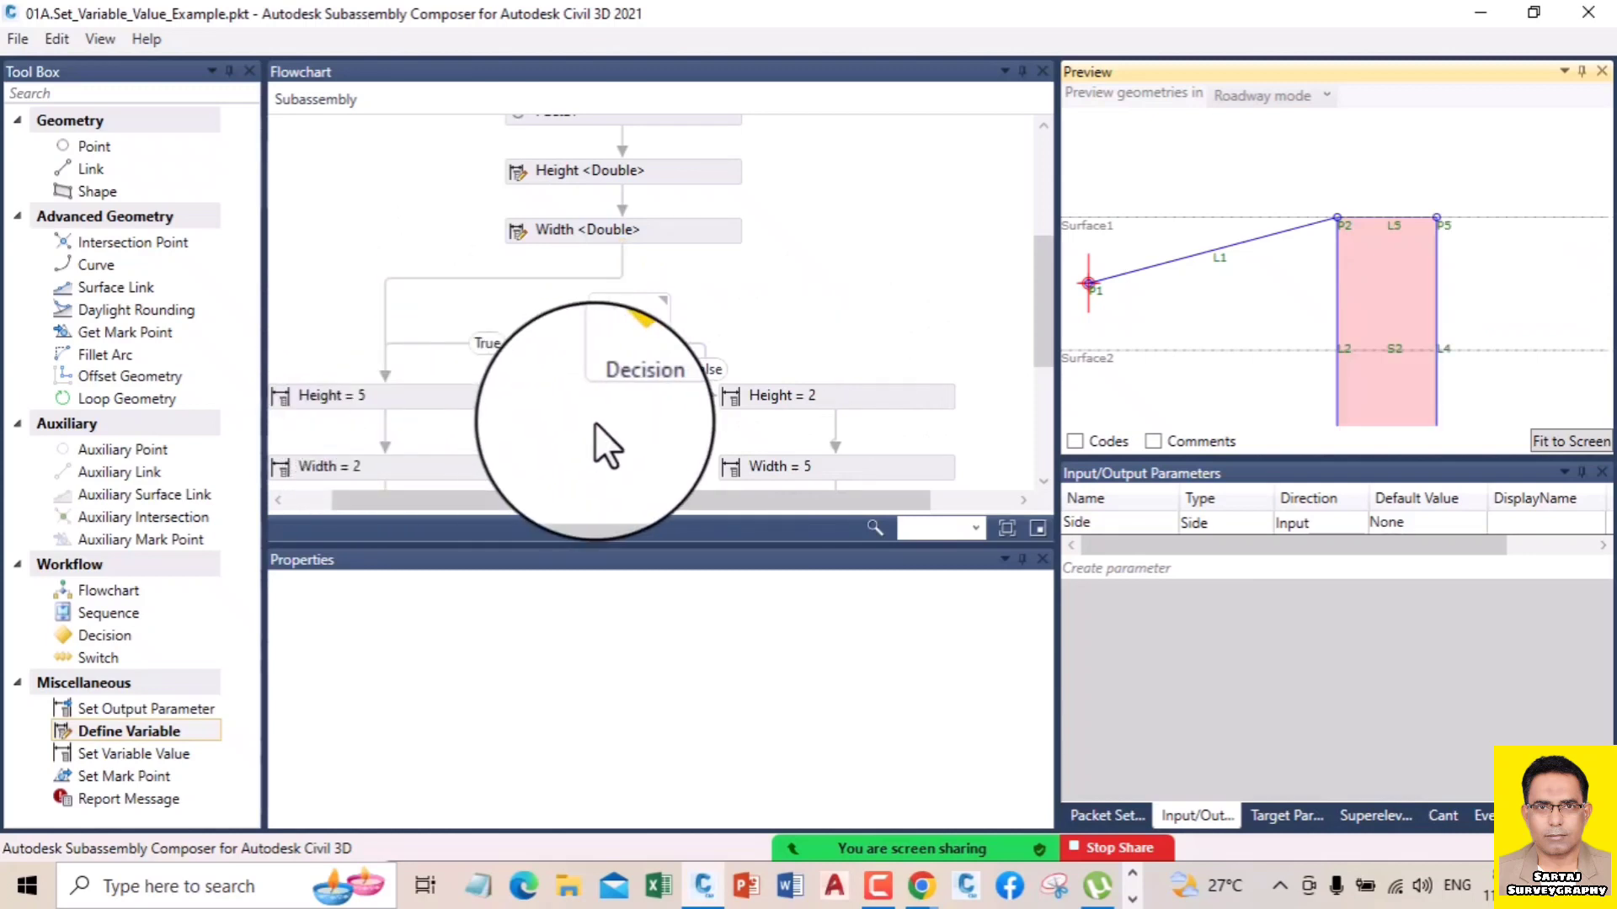
click(1541, 442)
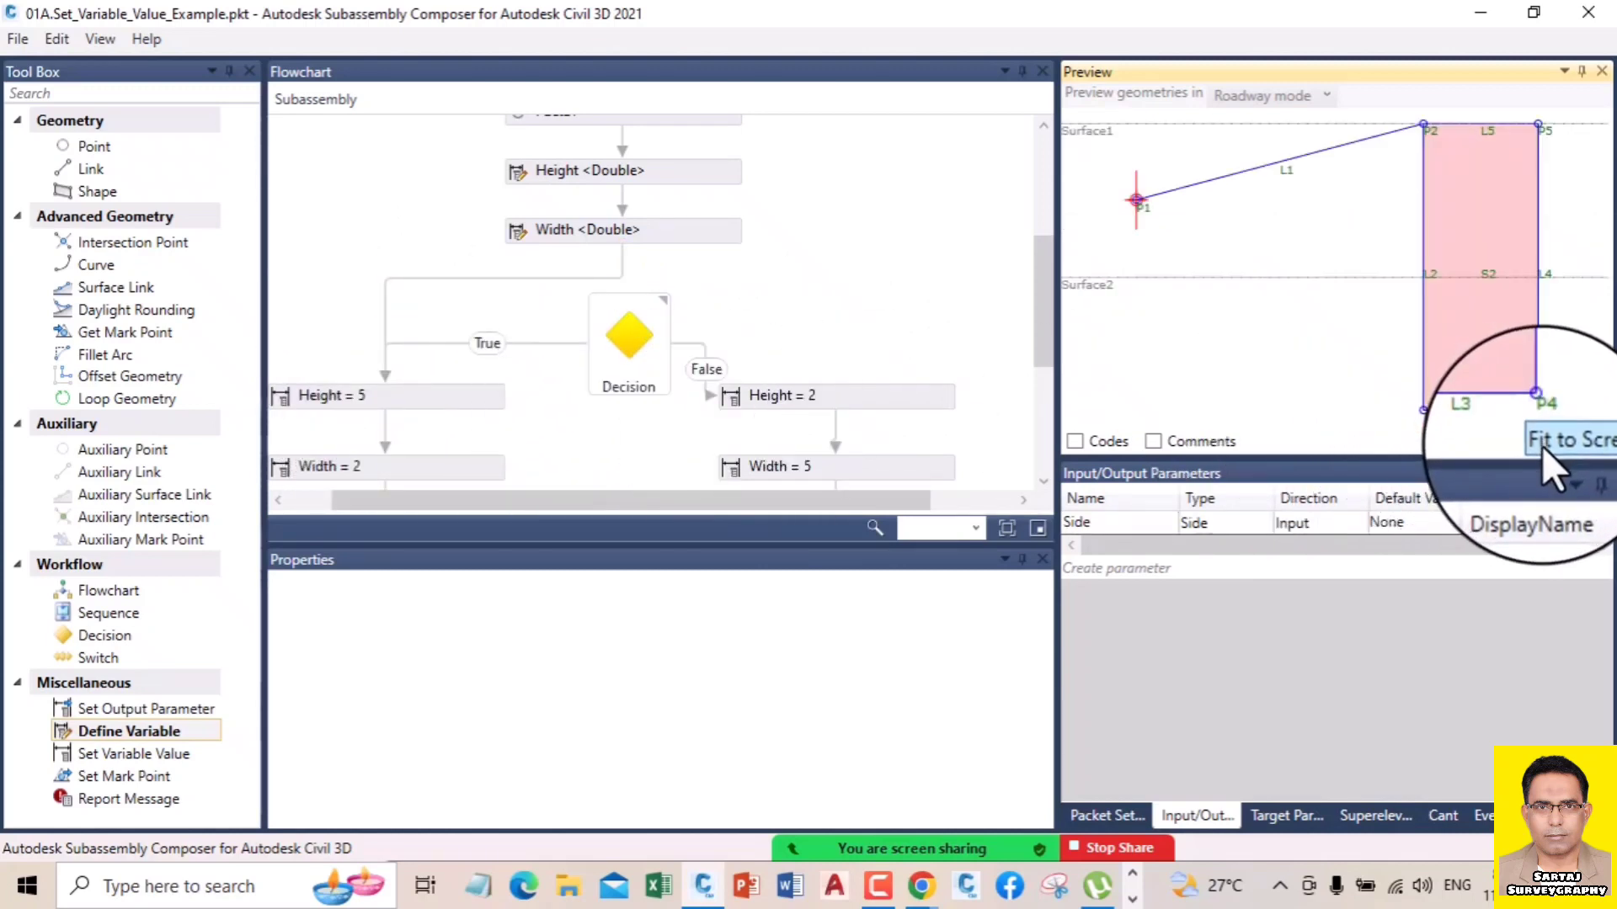
click(406, 274)
click(405, 280)
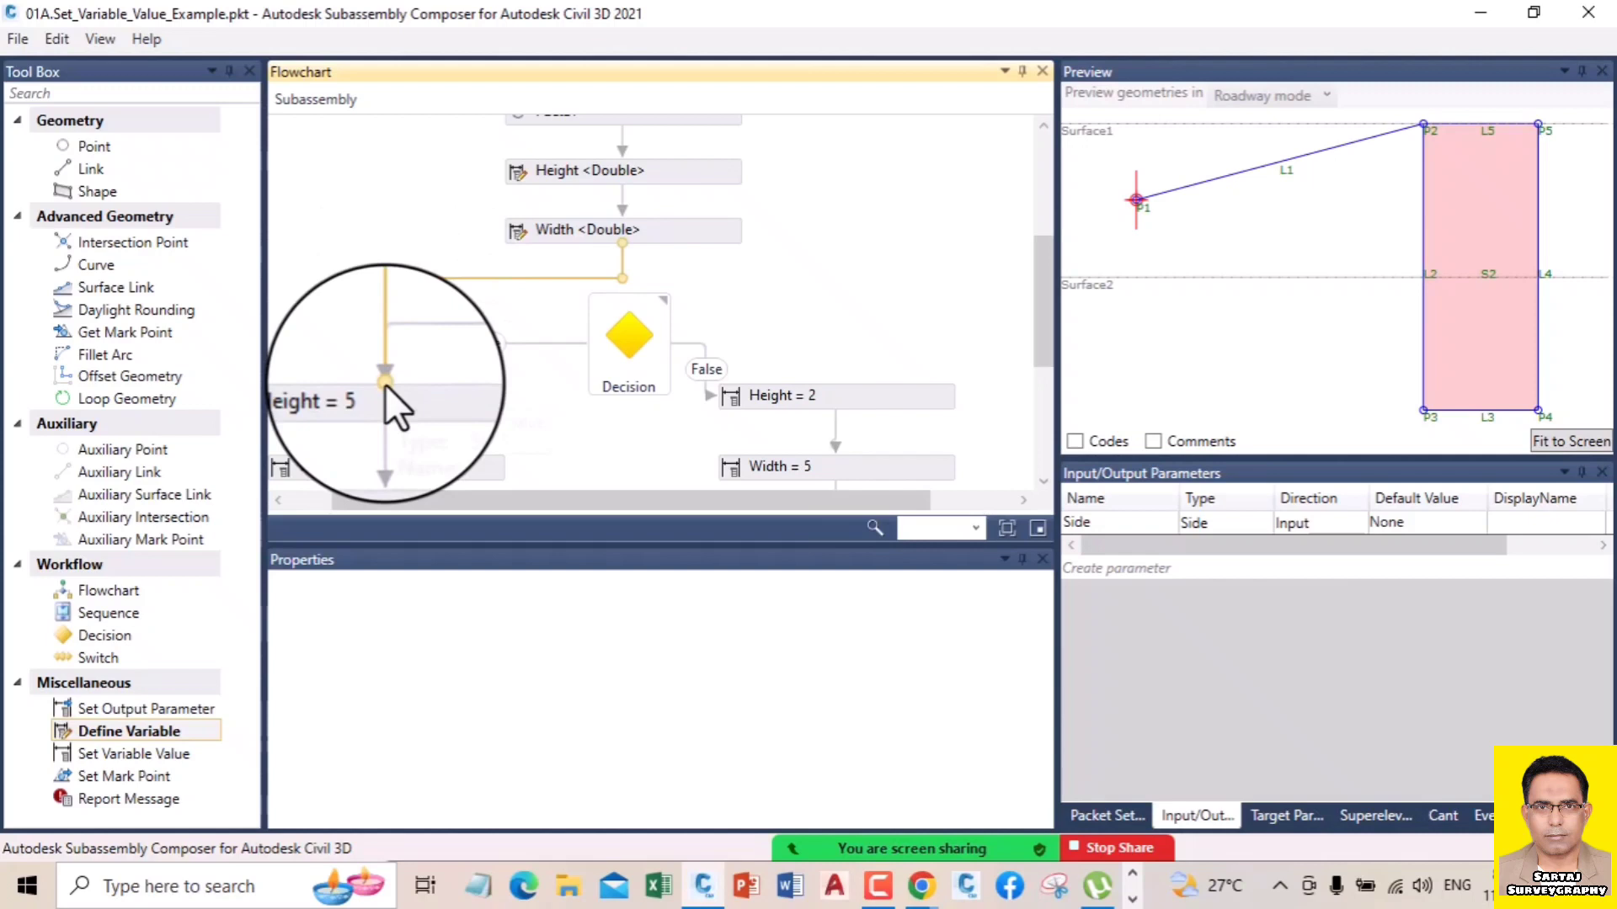
mouse_move(385, 384)
mouse_down()
mouse_move(403, 384)
mouse_move(382, 388)
mouse_up()
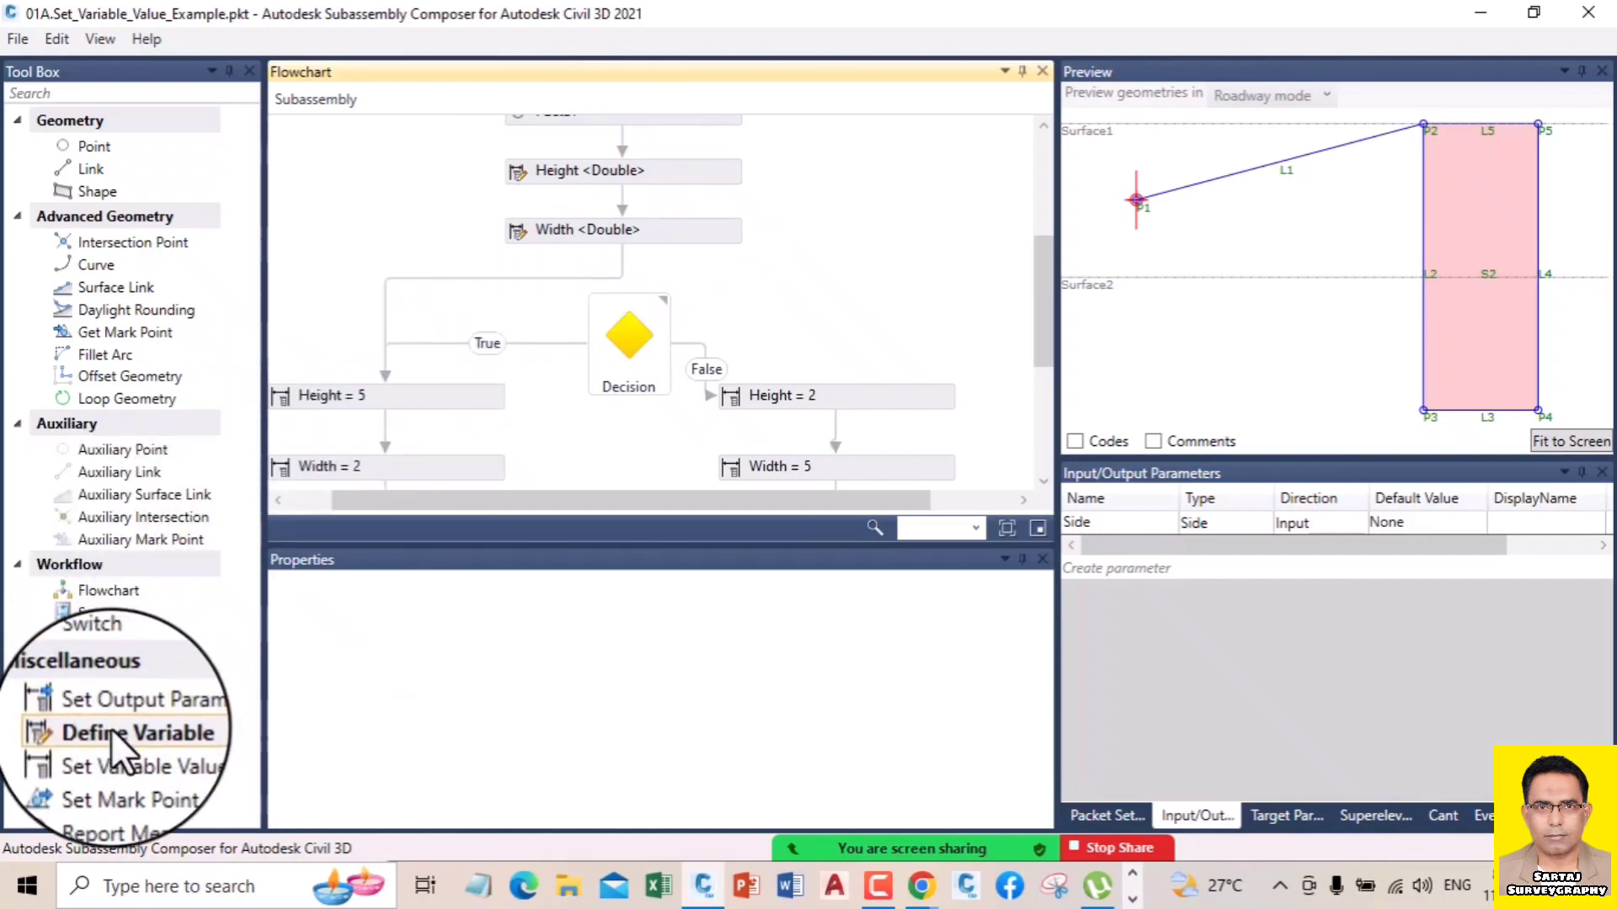
- Set the variable value of the True branch's Height element to 2.5 and update the preview
click(327, 395)
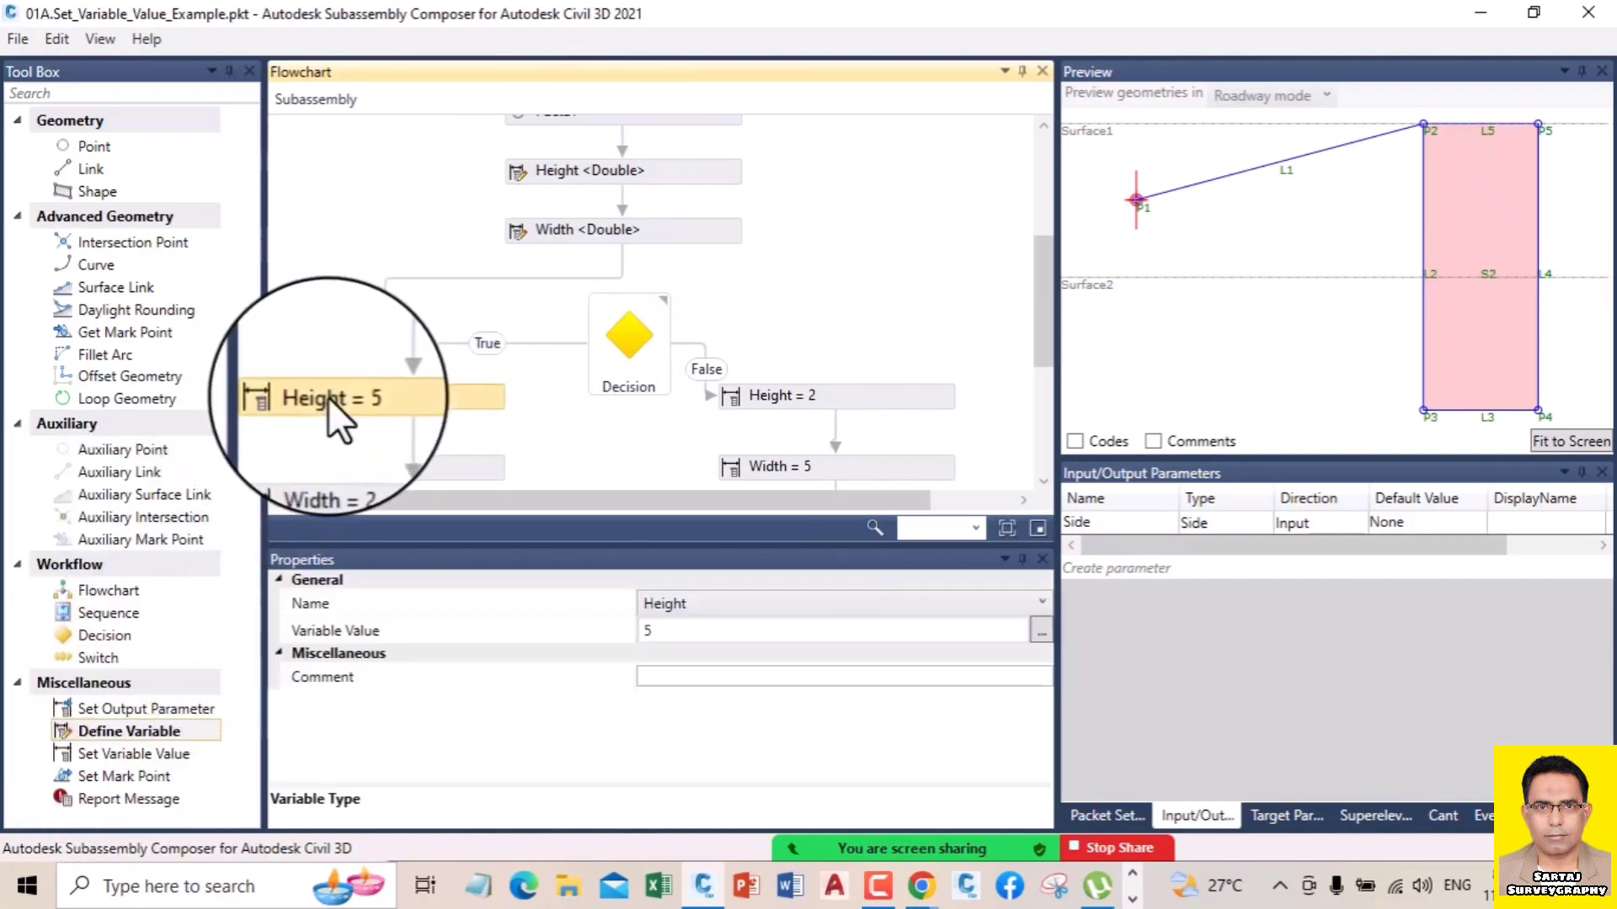
click(660, 636)
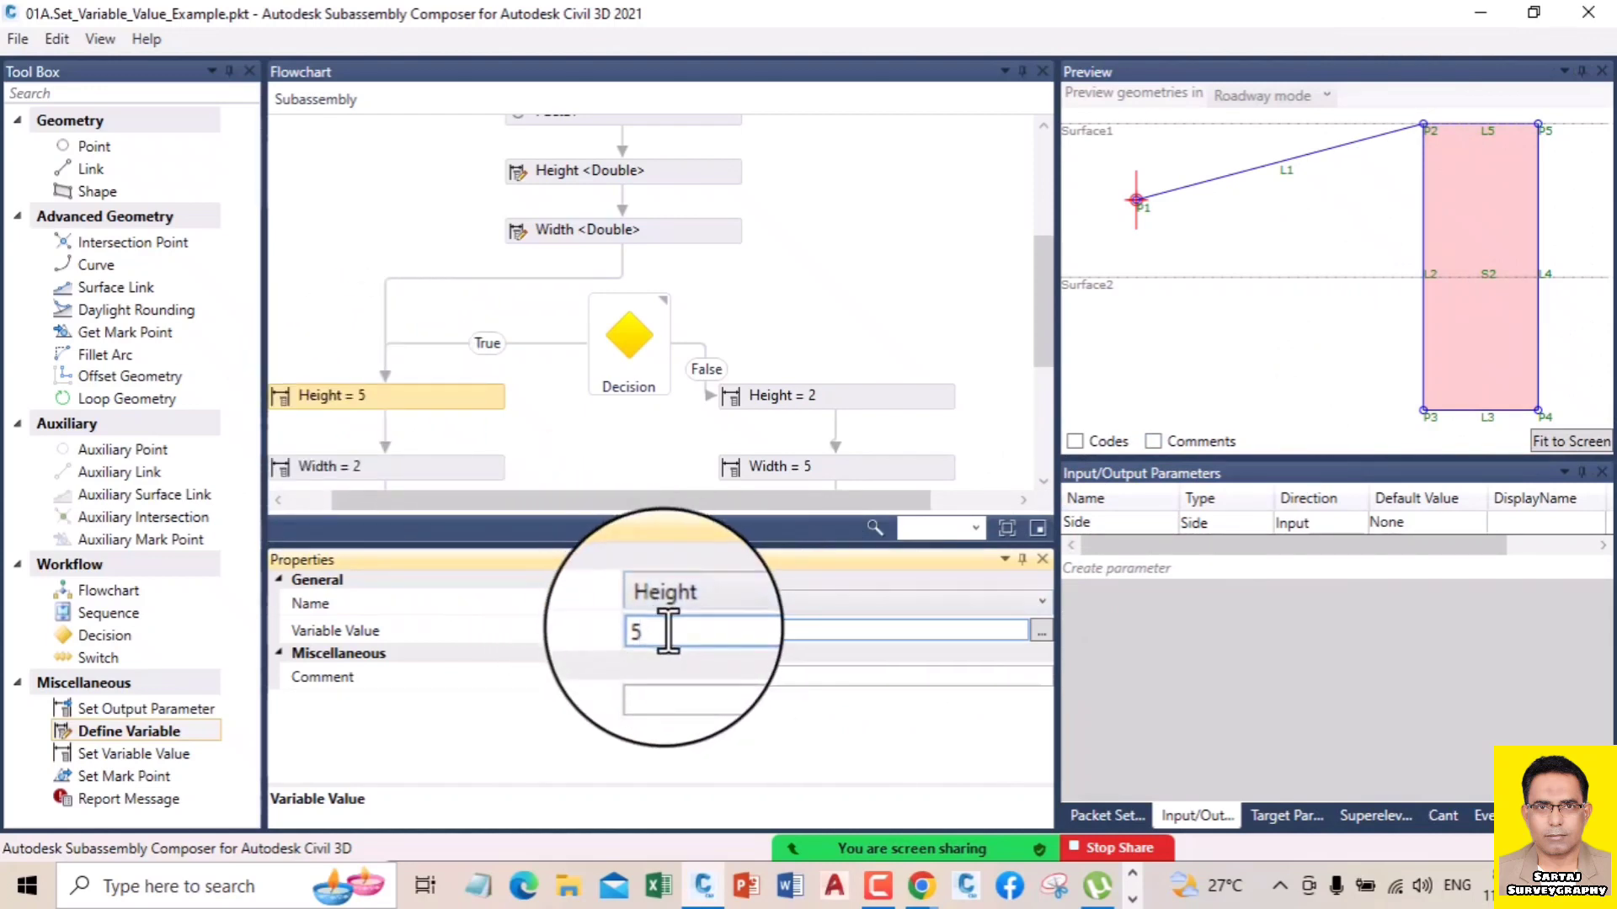
drag(661, 636, 620, 630)
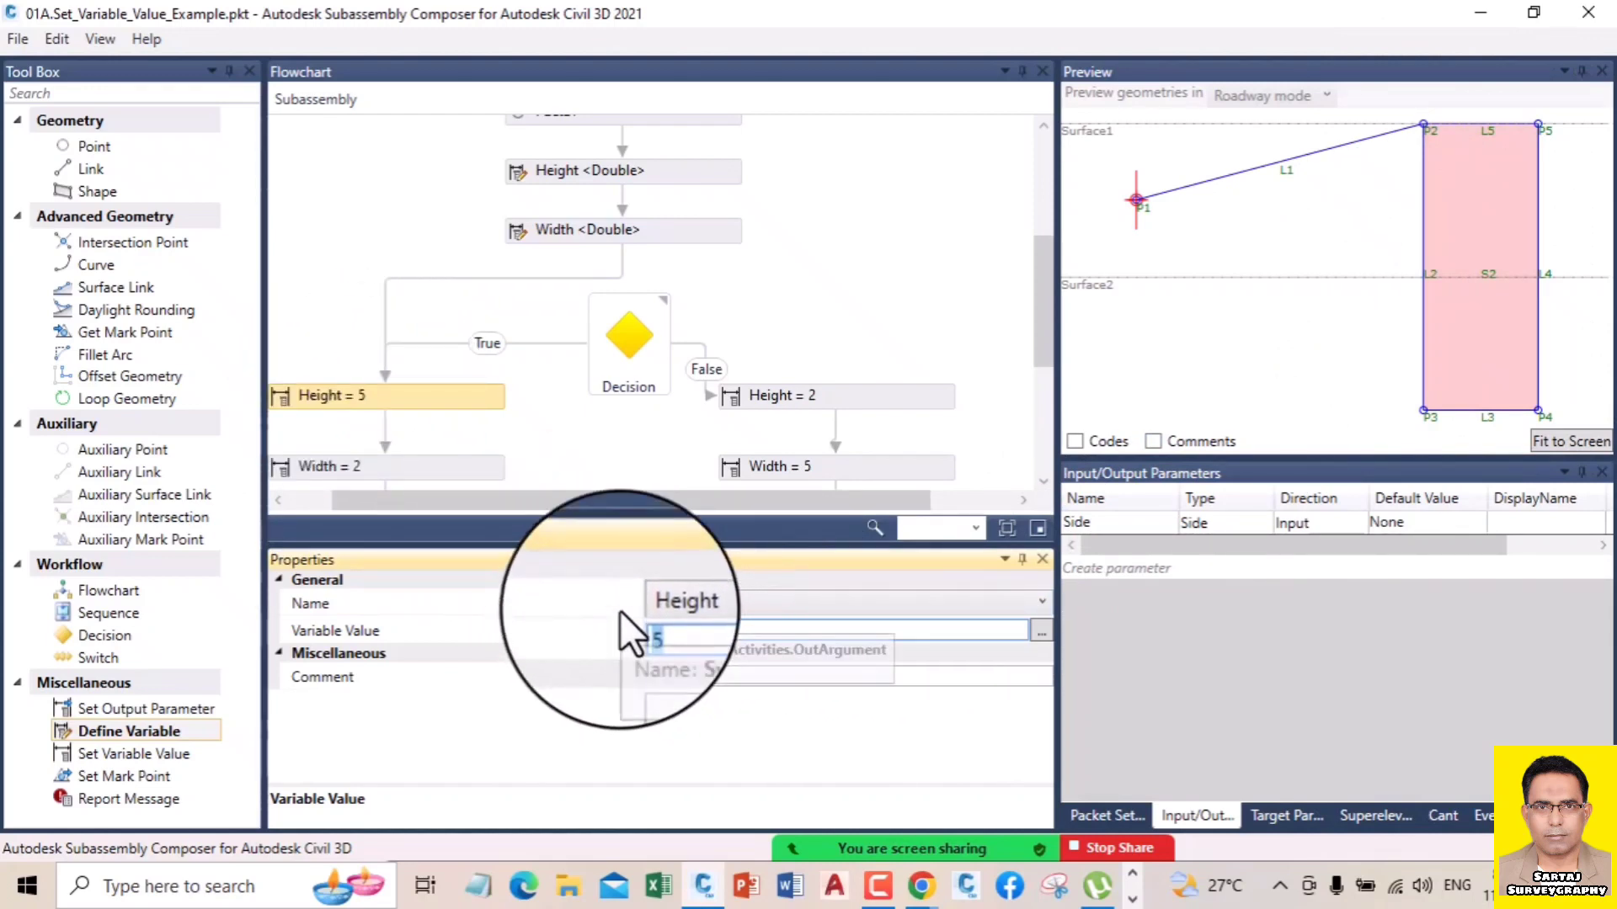
text(2.5)
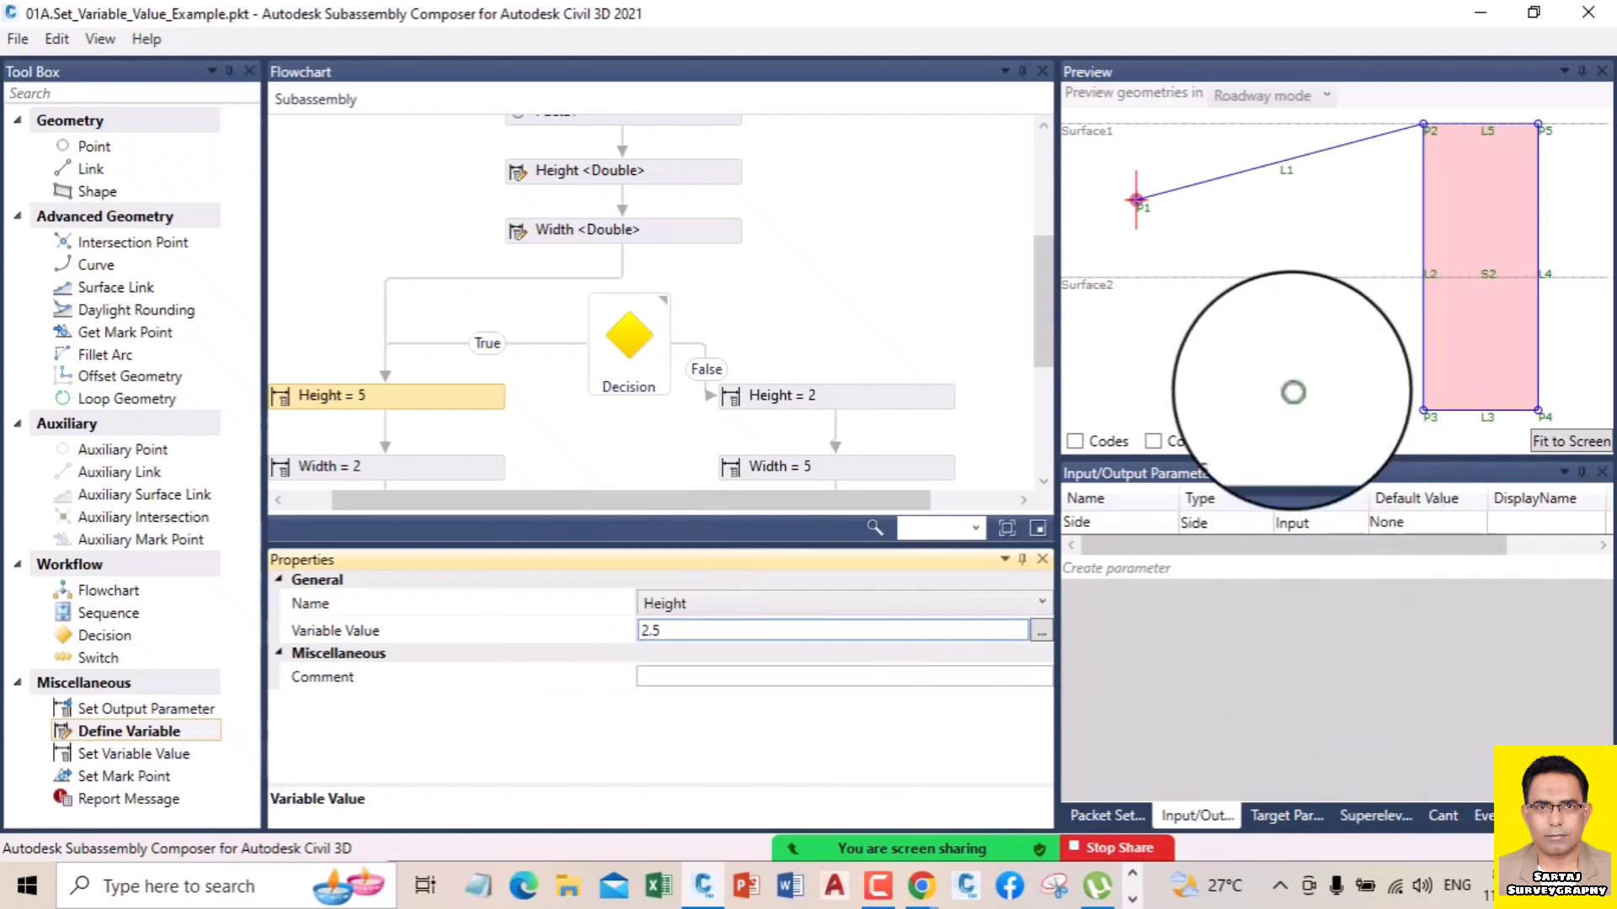
click(1292, 390)
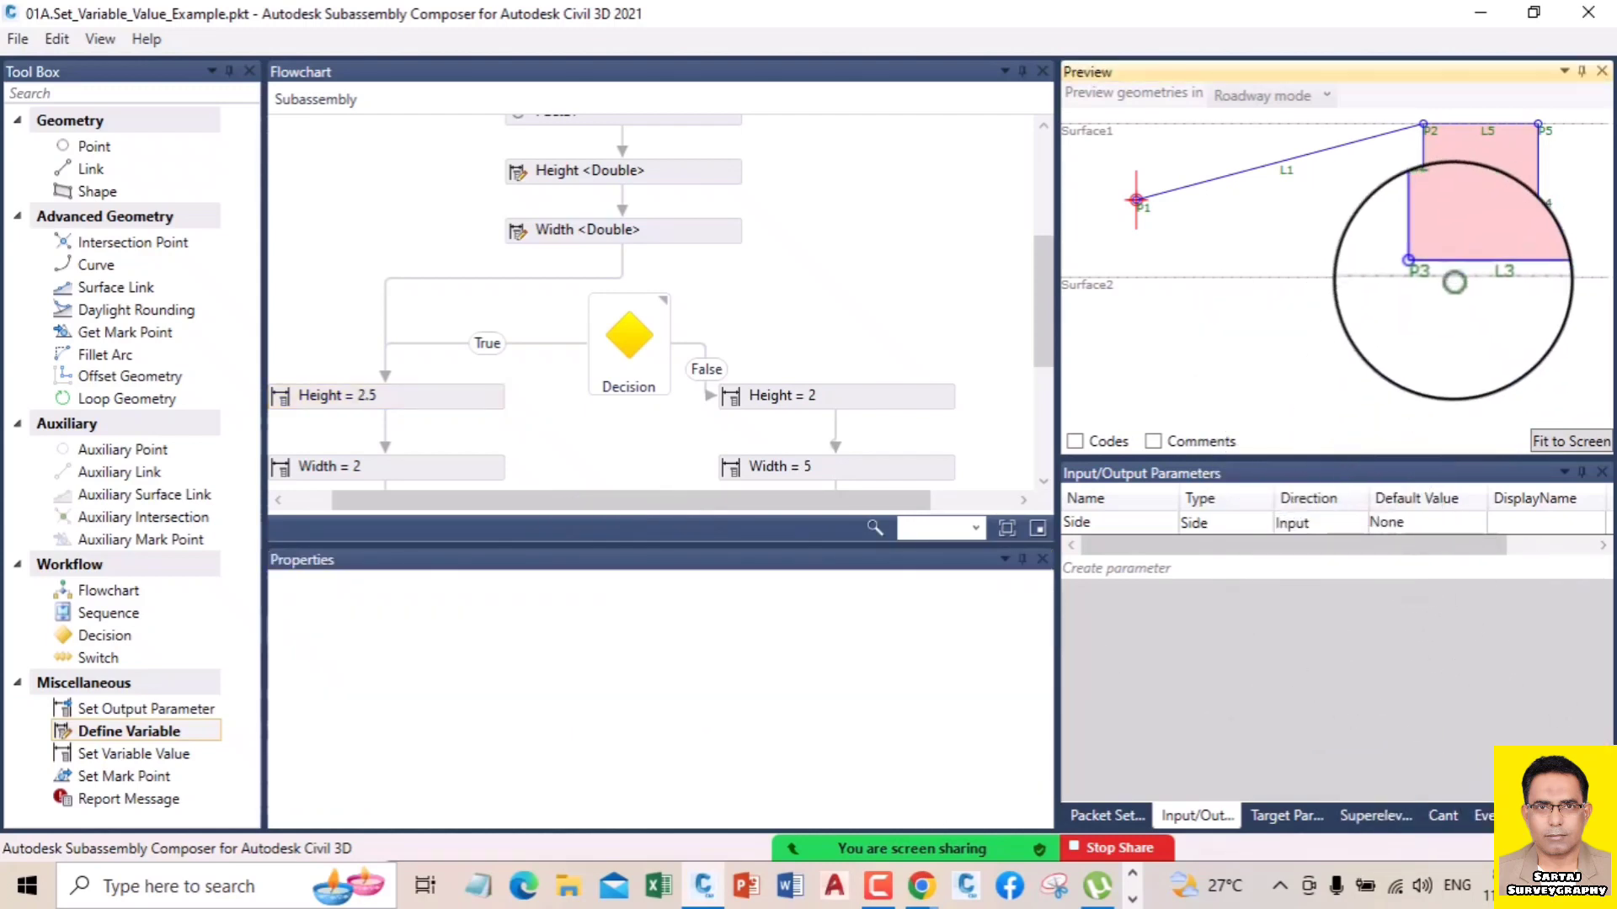
- Restore the True branch's Height element to a variable value of 5 and fit the preview to the screen
click(364, 397)
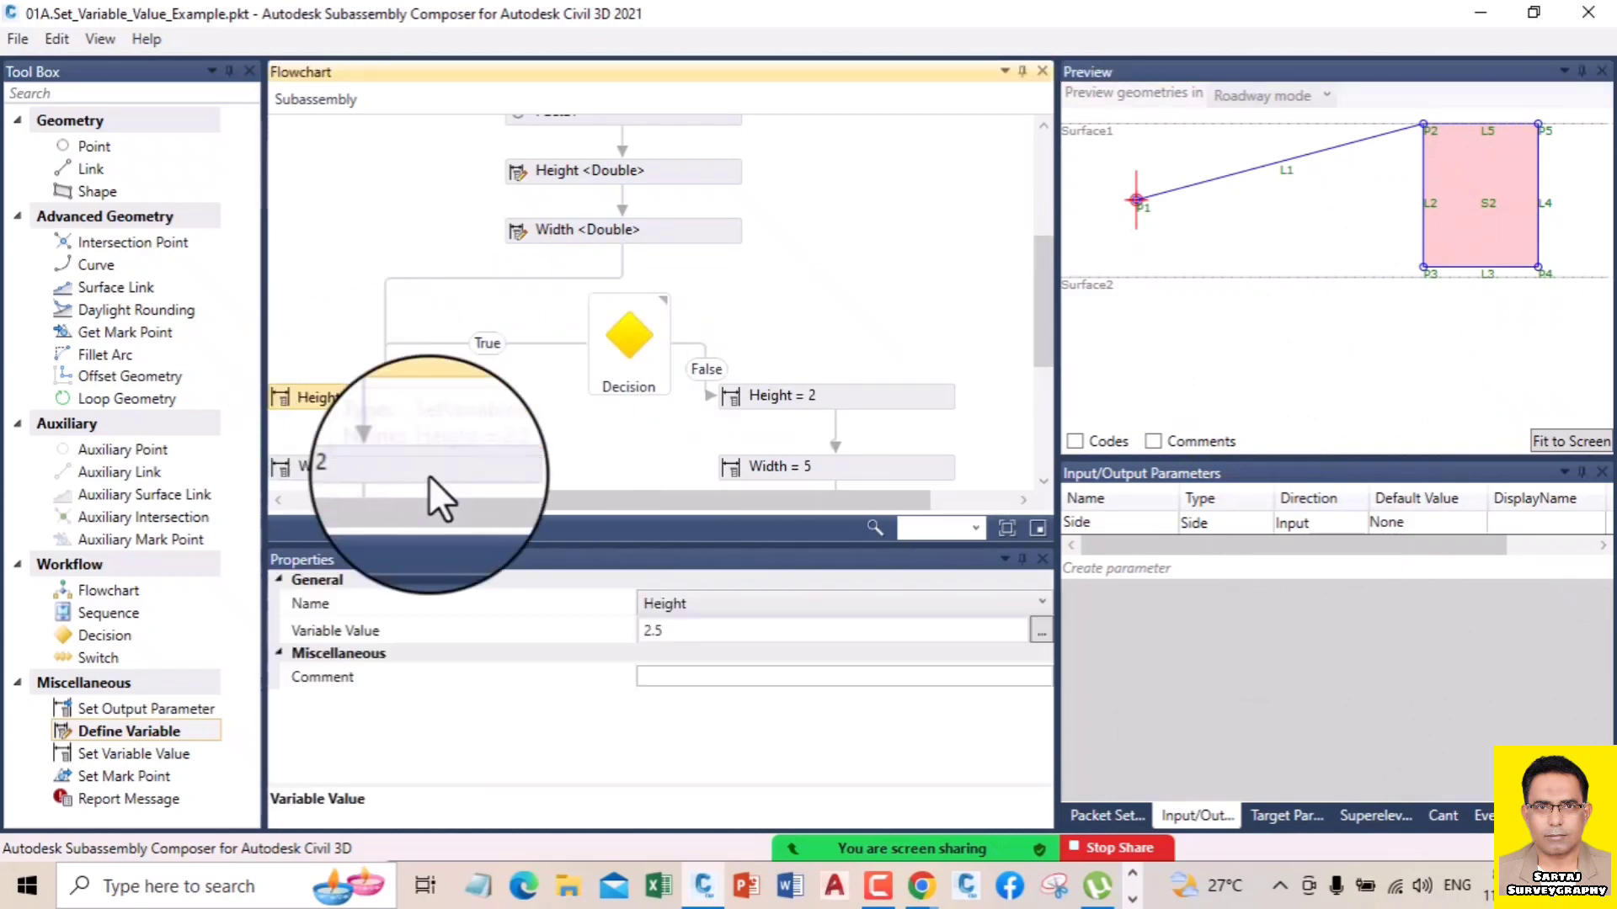
click(669, 633)
text(5)
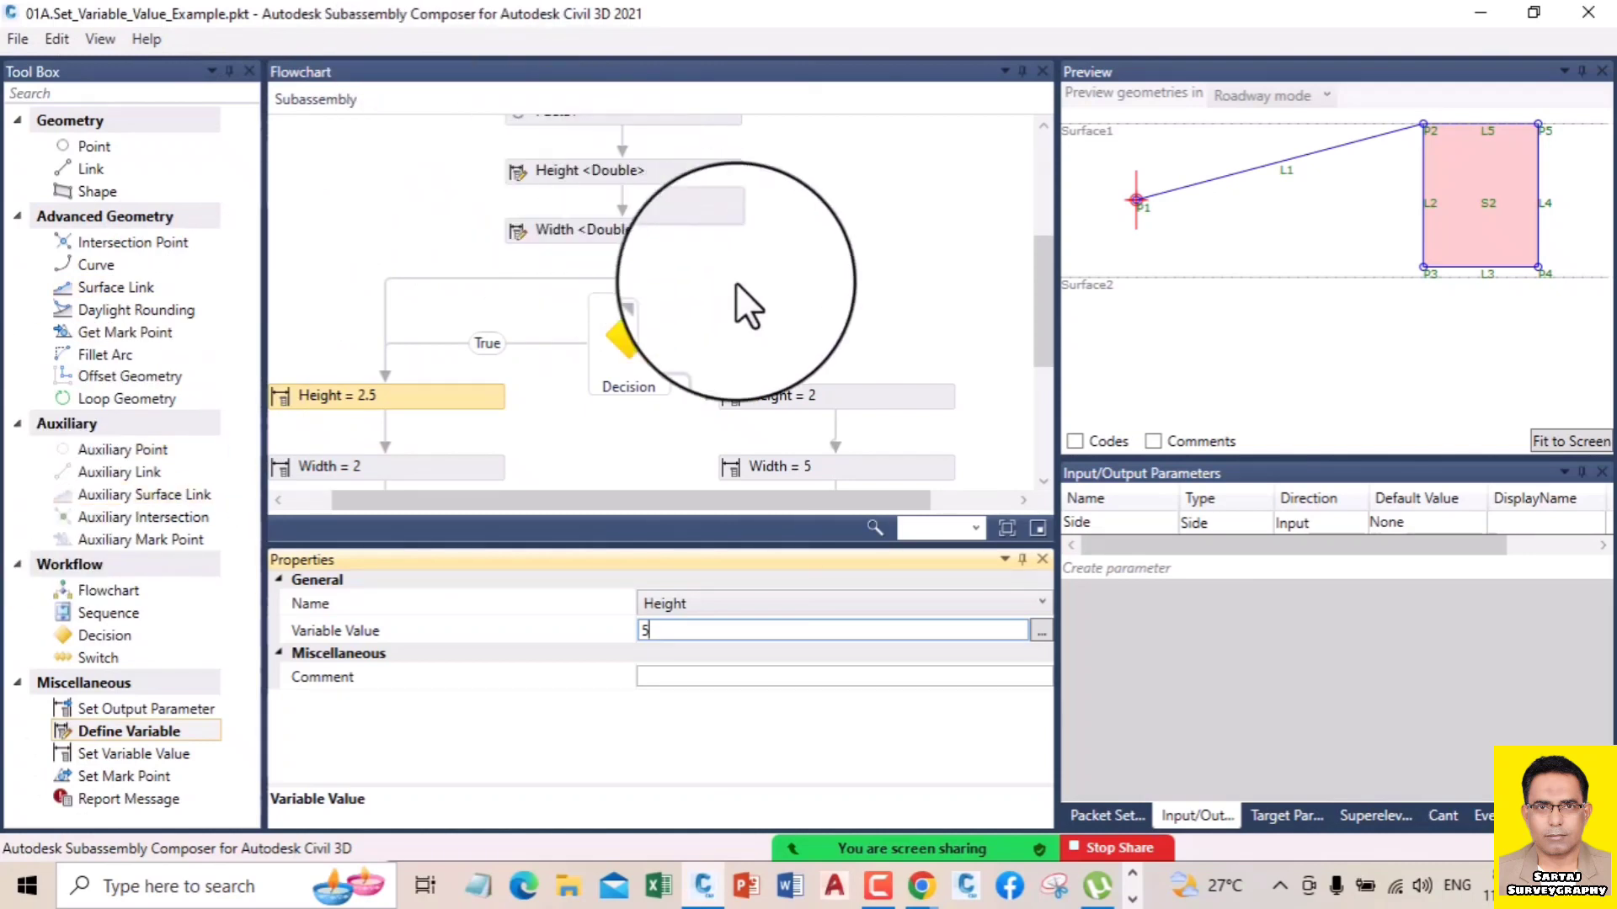
click(768, 291)
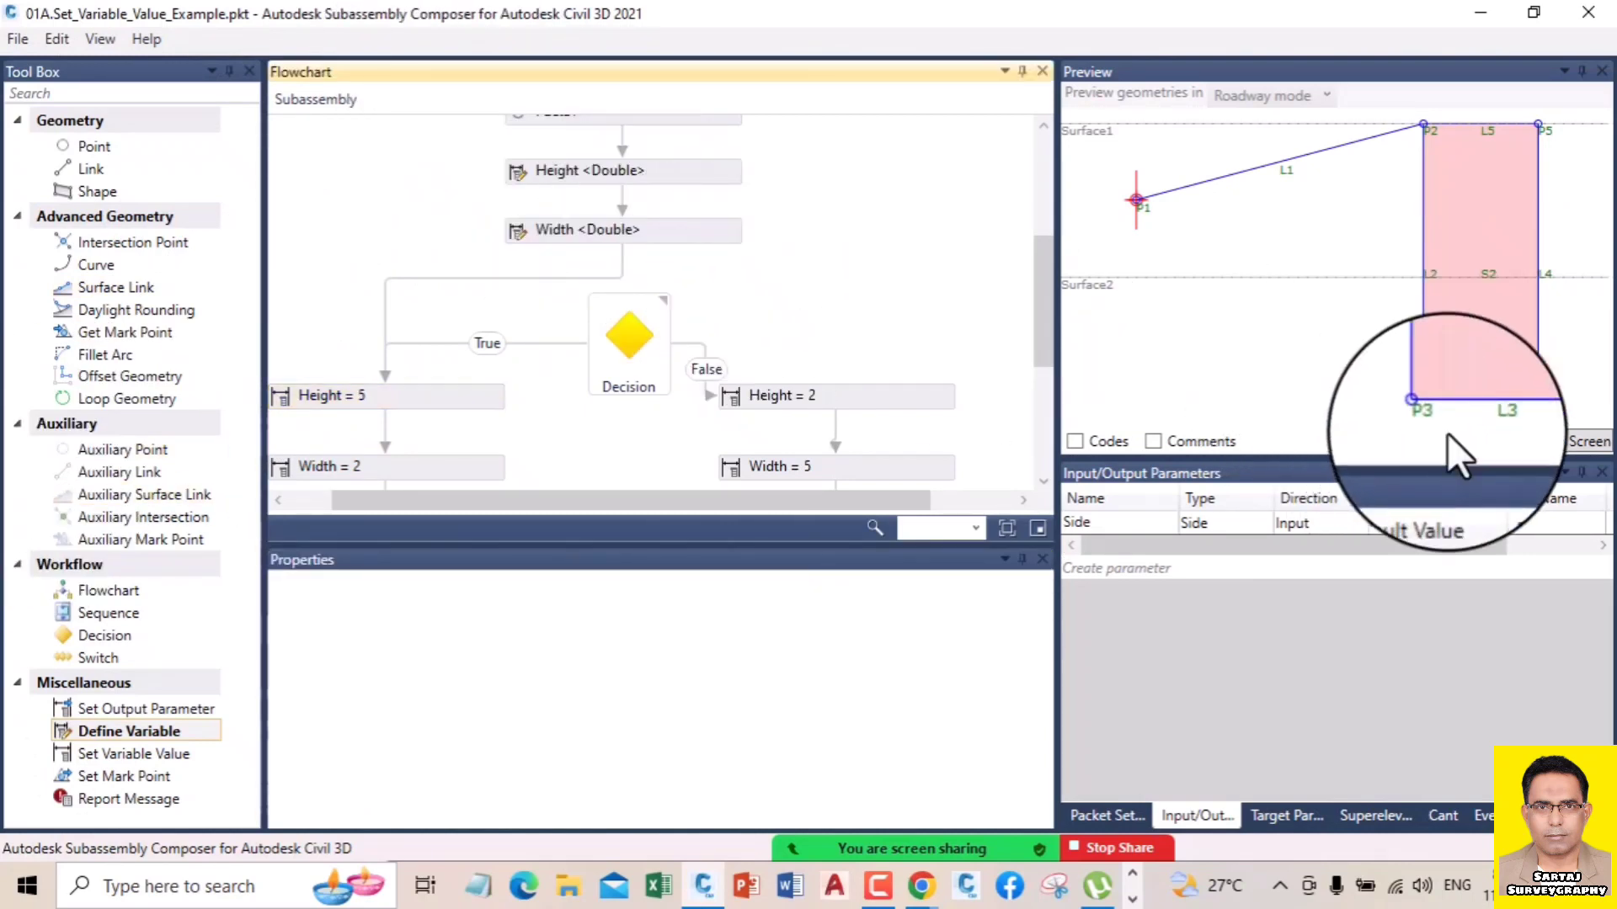
click(1558, 443)
- Reroute the Width variable's outgoing connector to the Decision and examine the DistanceToSurface function in its Condition
click(402, 280)
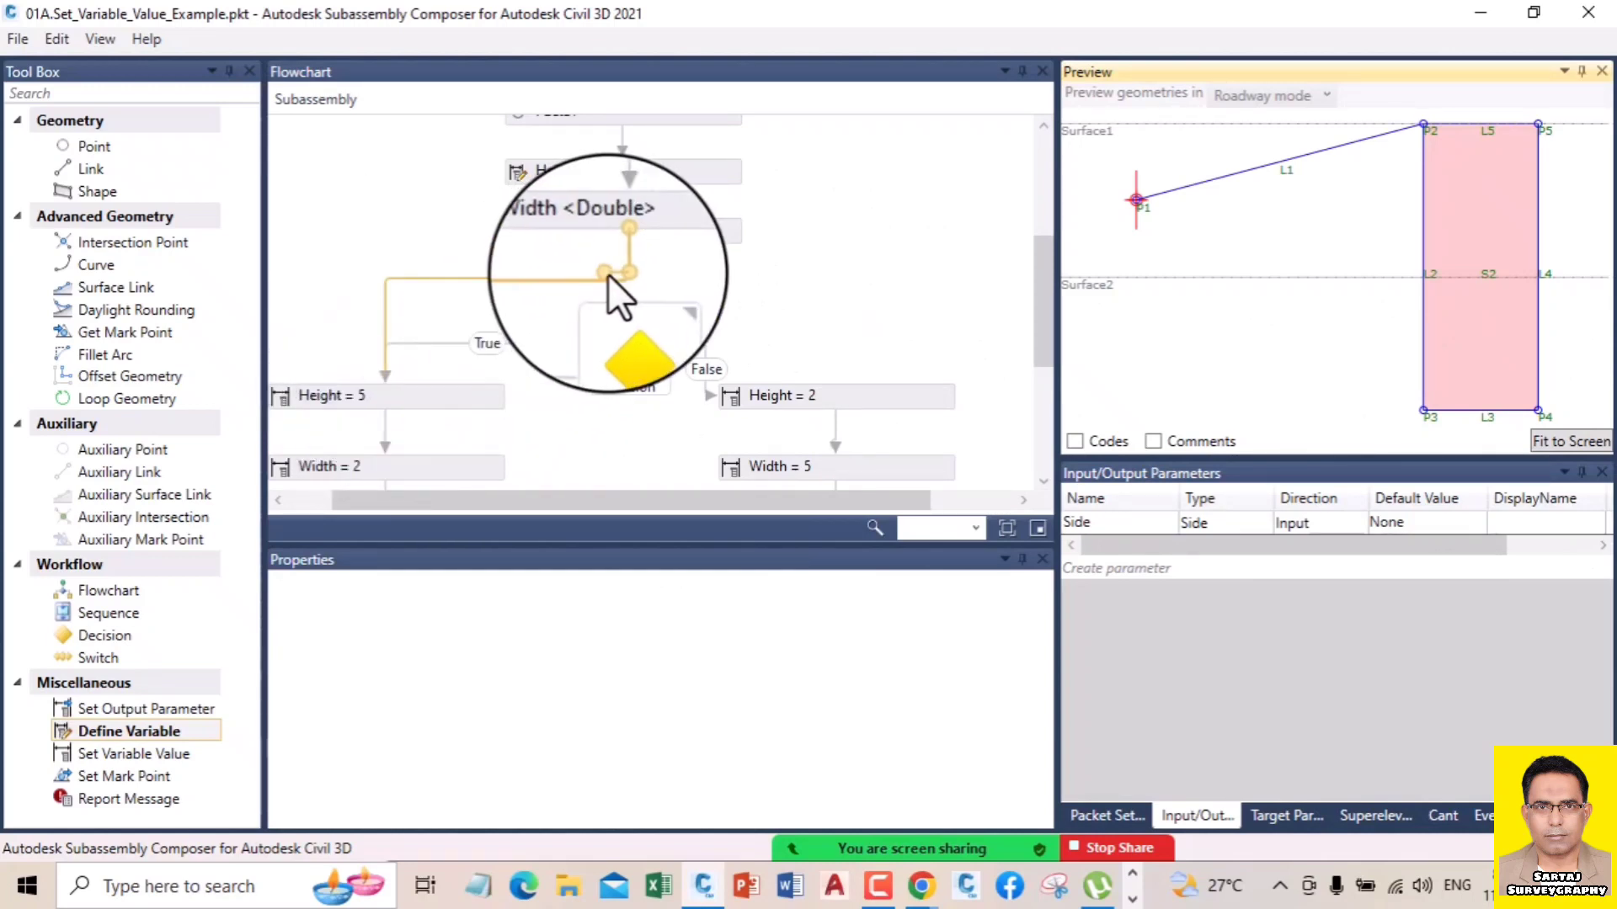
drag(643, 301, 635, 295)
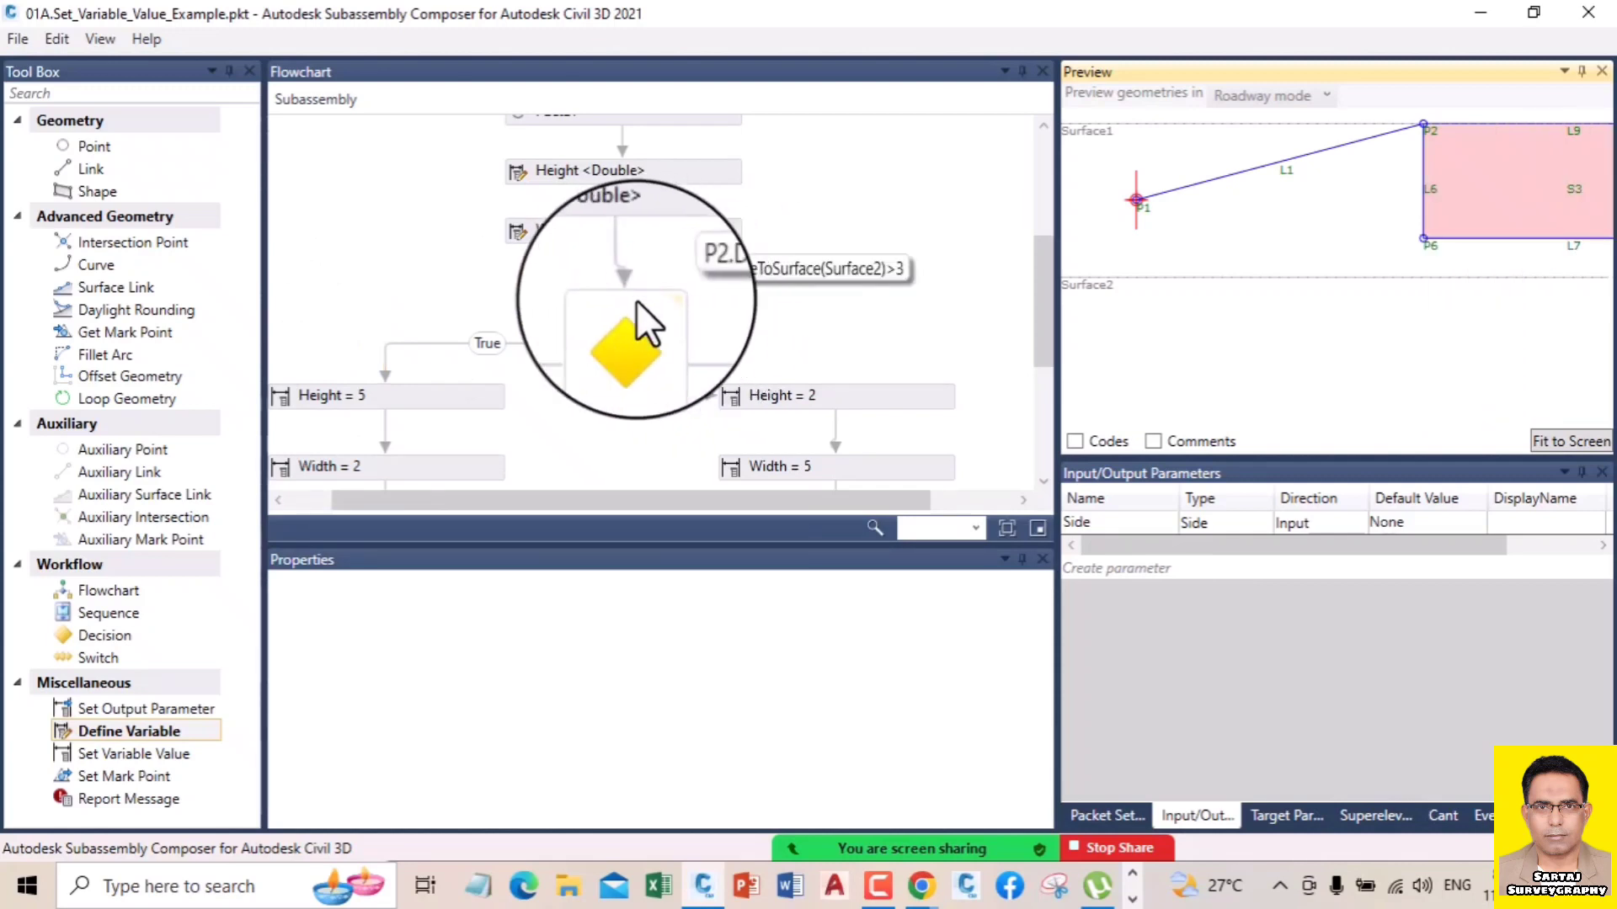
click(620, 323)
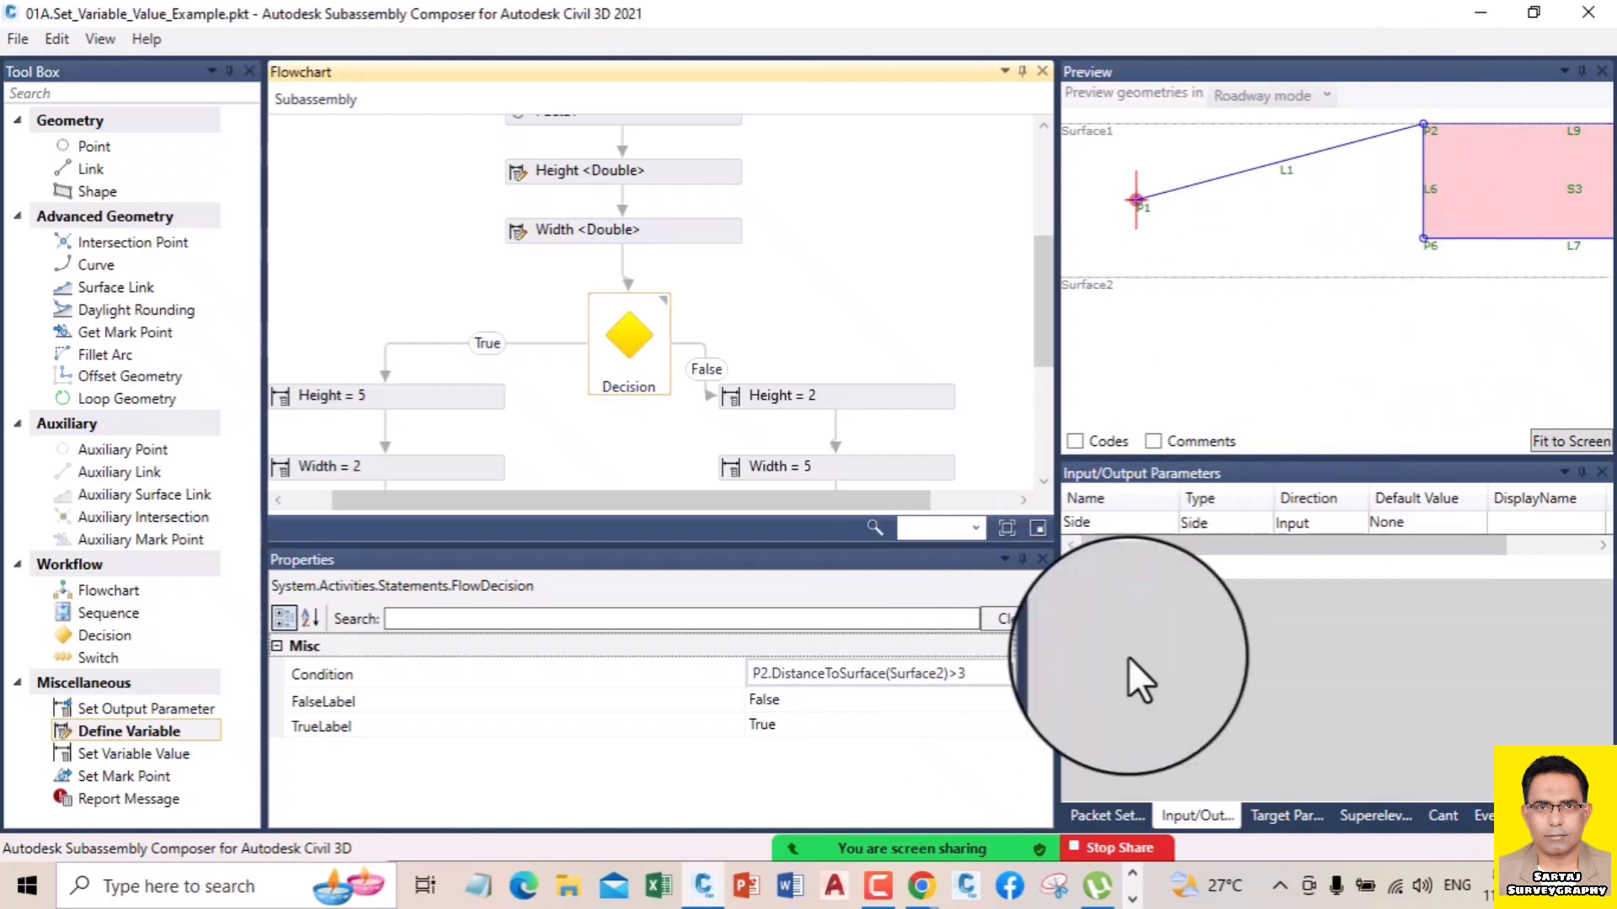
click(968, 673)
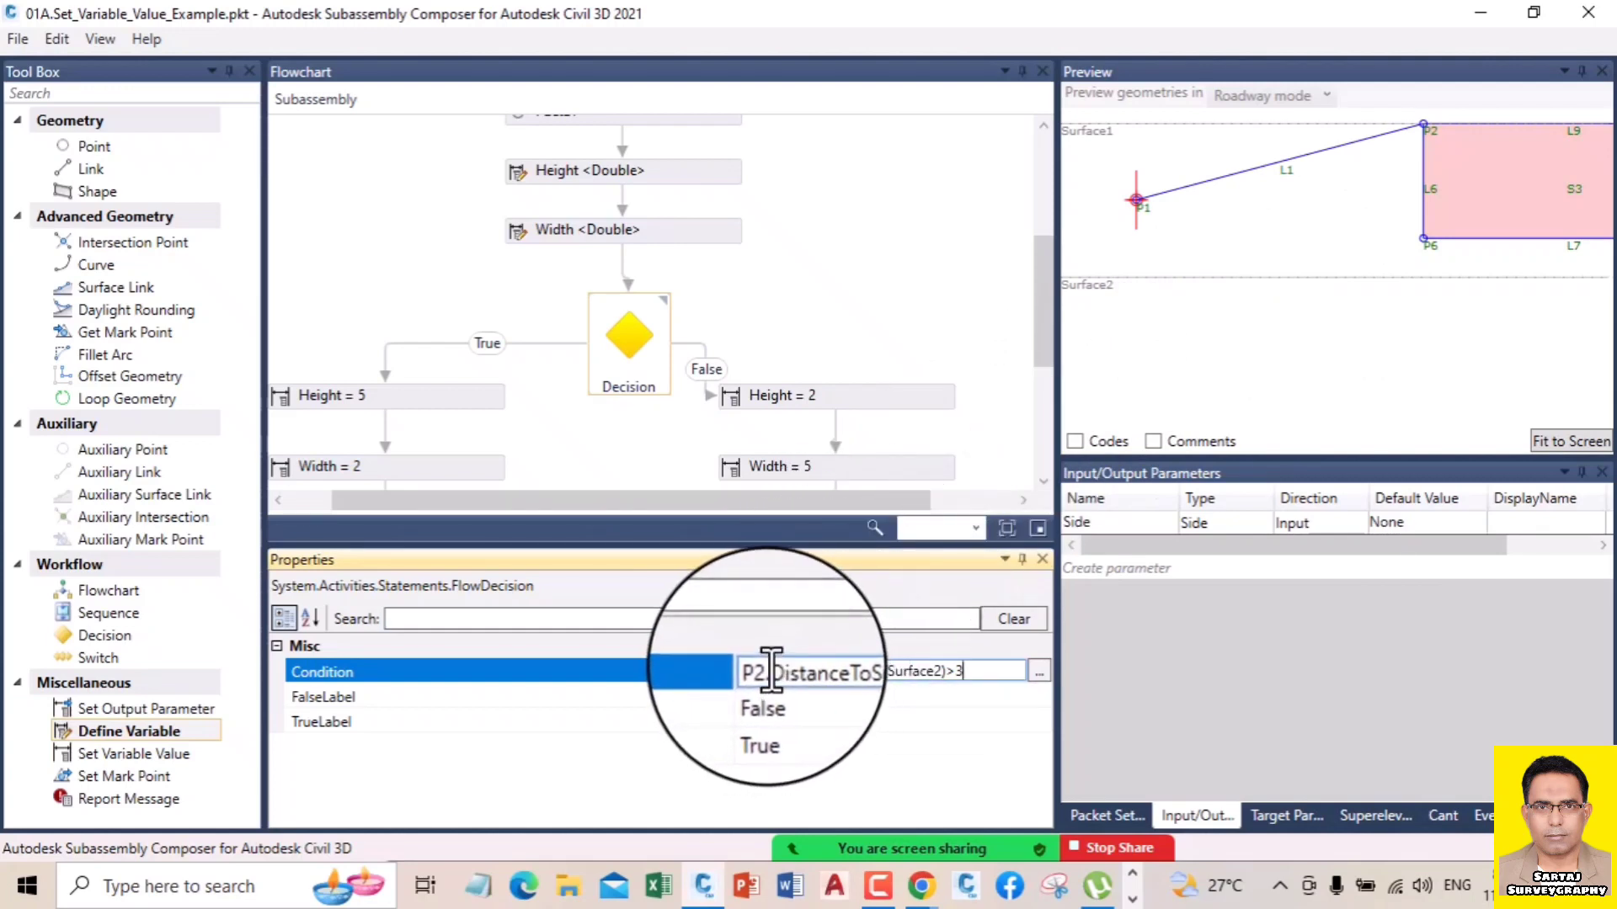
drag(771, 674, 894, 686)
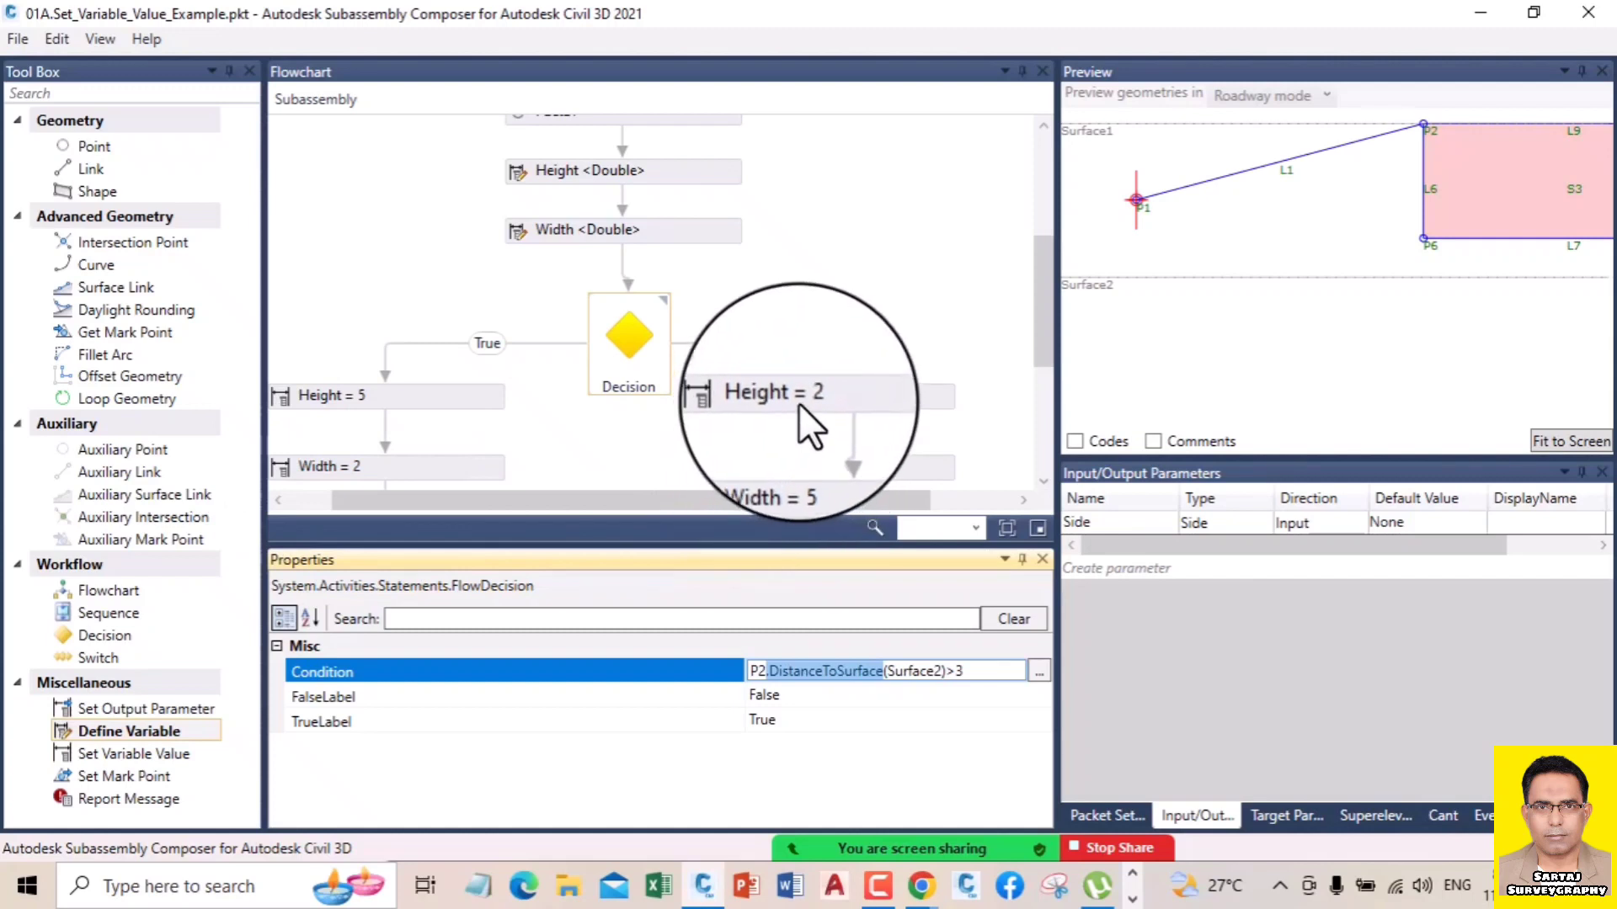
- Change the Decision's Condition to P2.DistanceToSurface(Surface2)<3 to preview the other branch's shape
click(955, 672)
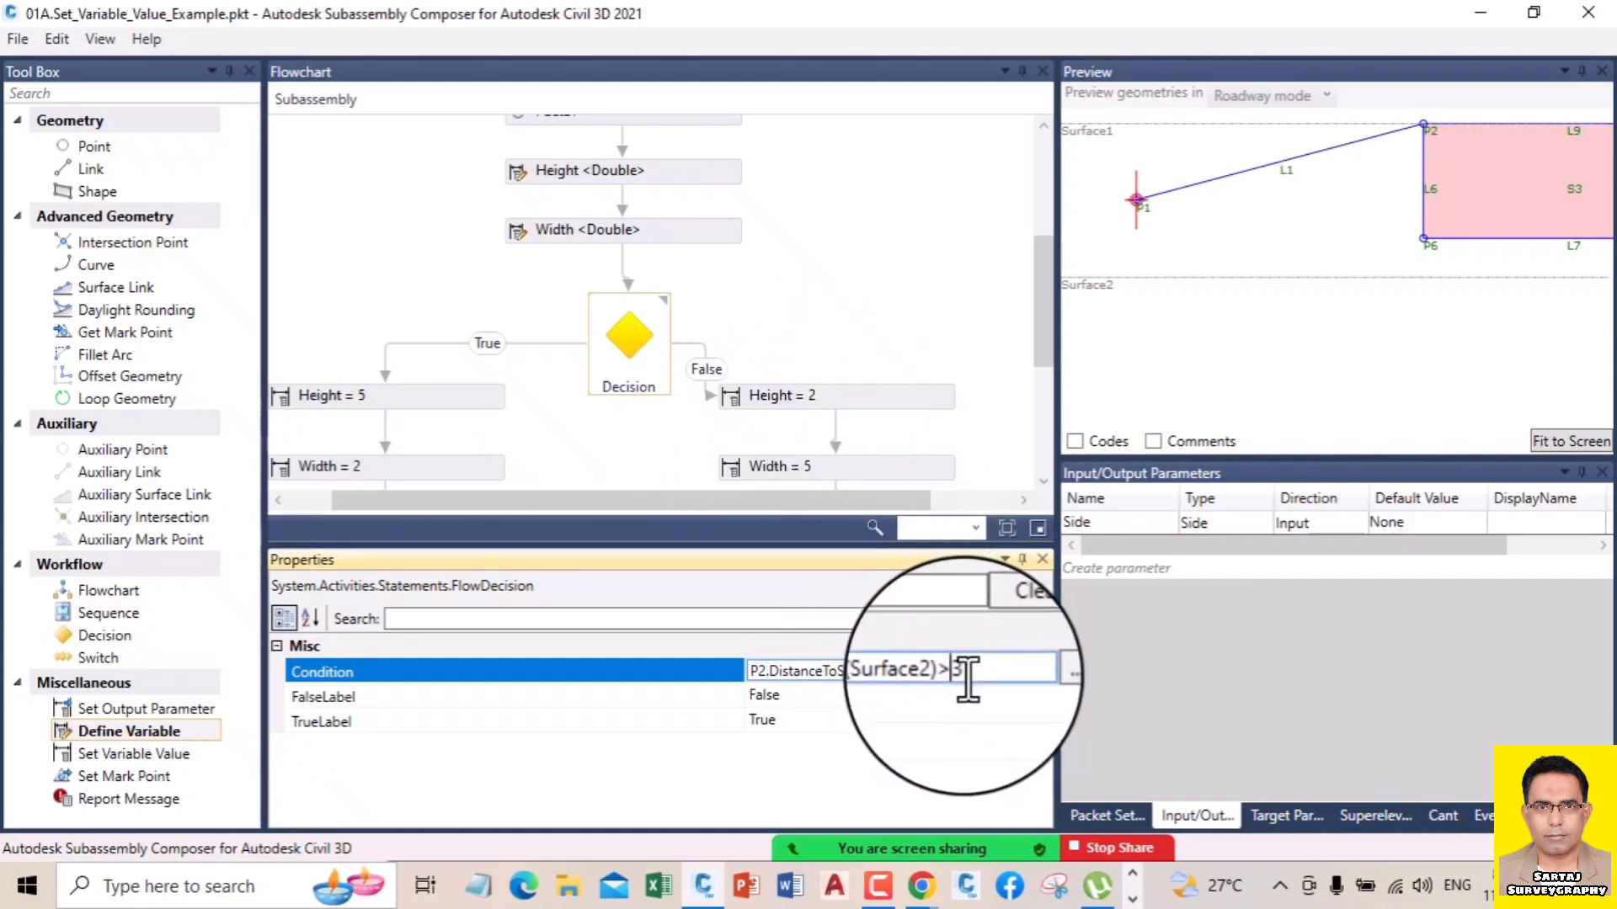
key(BackSpace)
text(<)
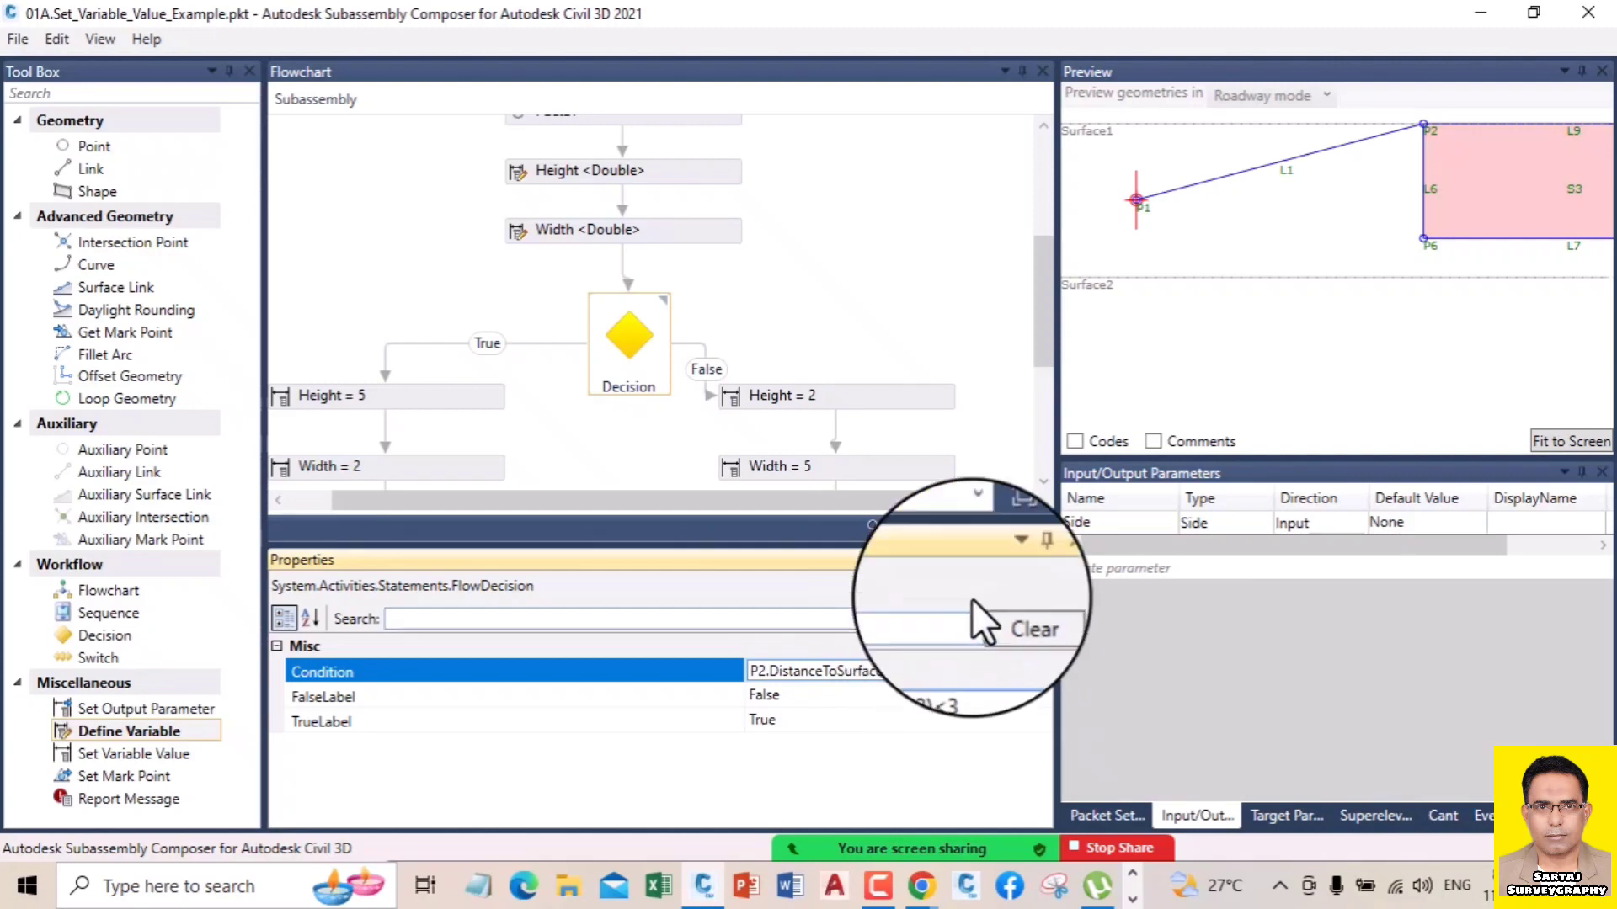
click(916, 314)
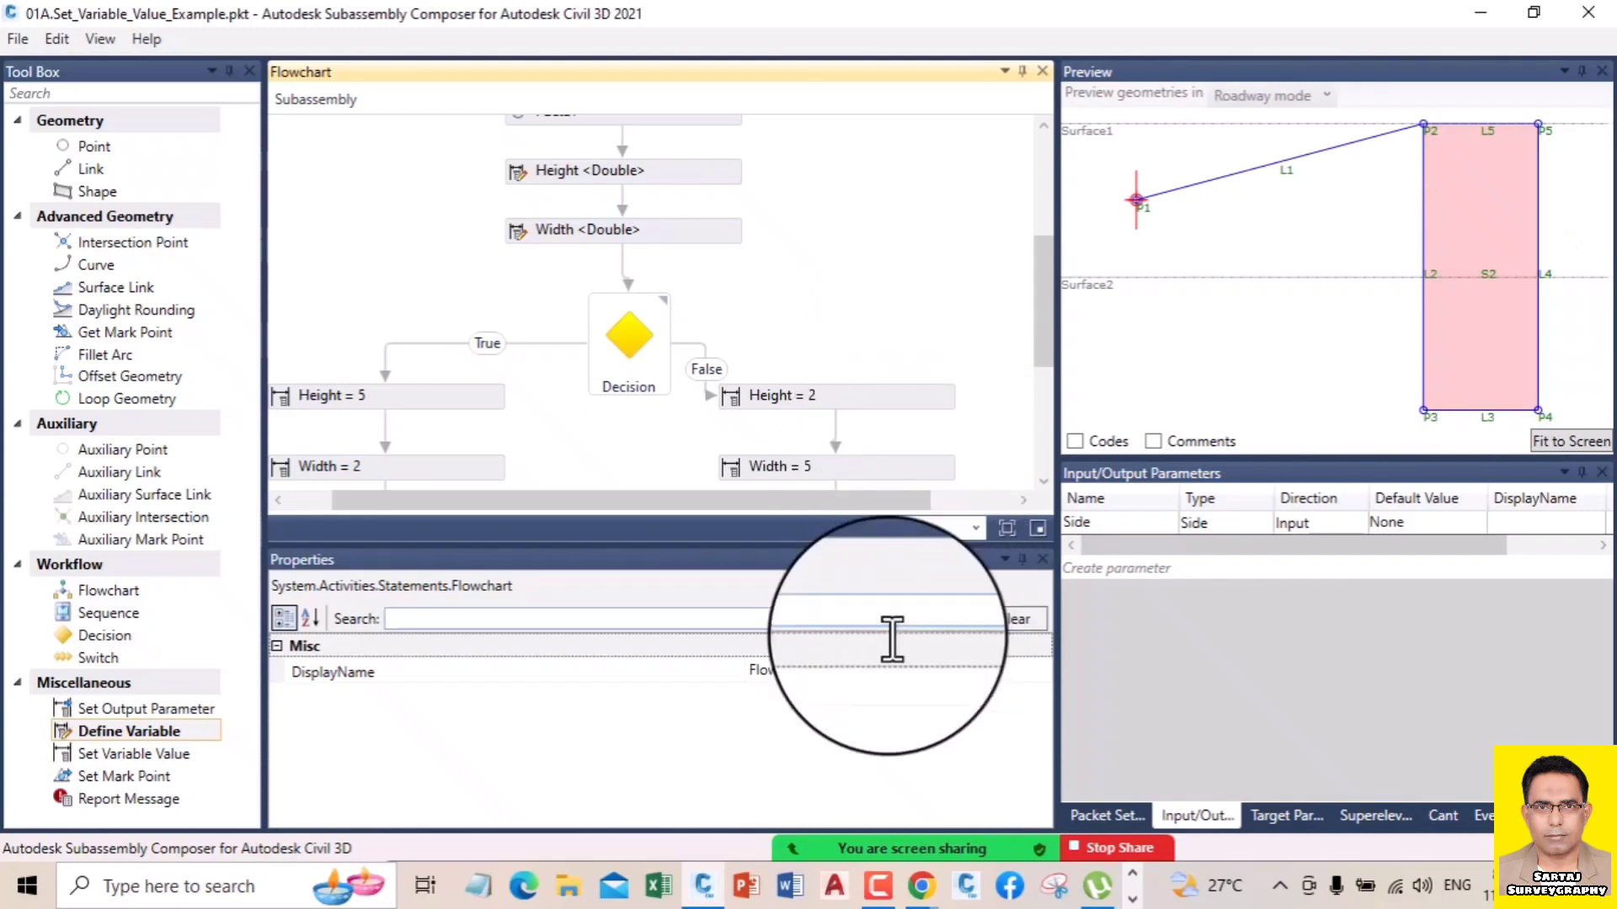
- Restore the Decision's Condition to P2.DistanceToSurface(Surface2)>3
click(628, 339)
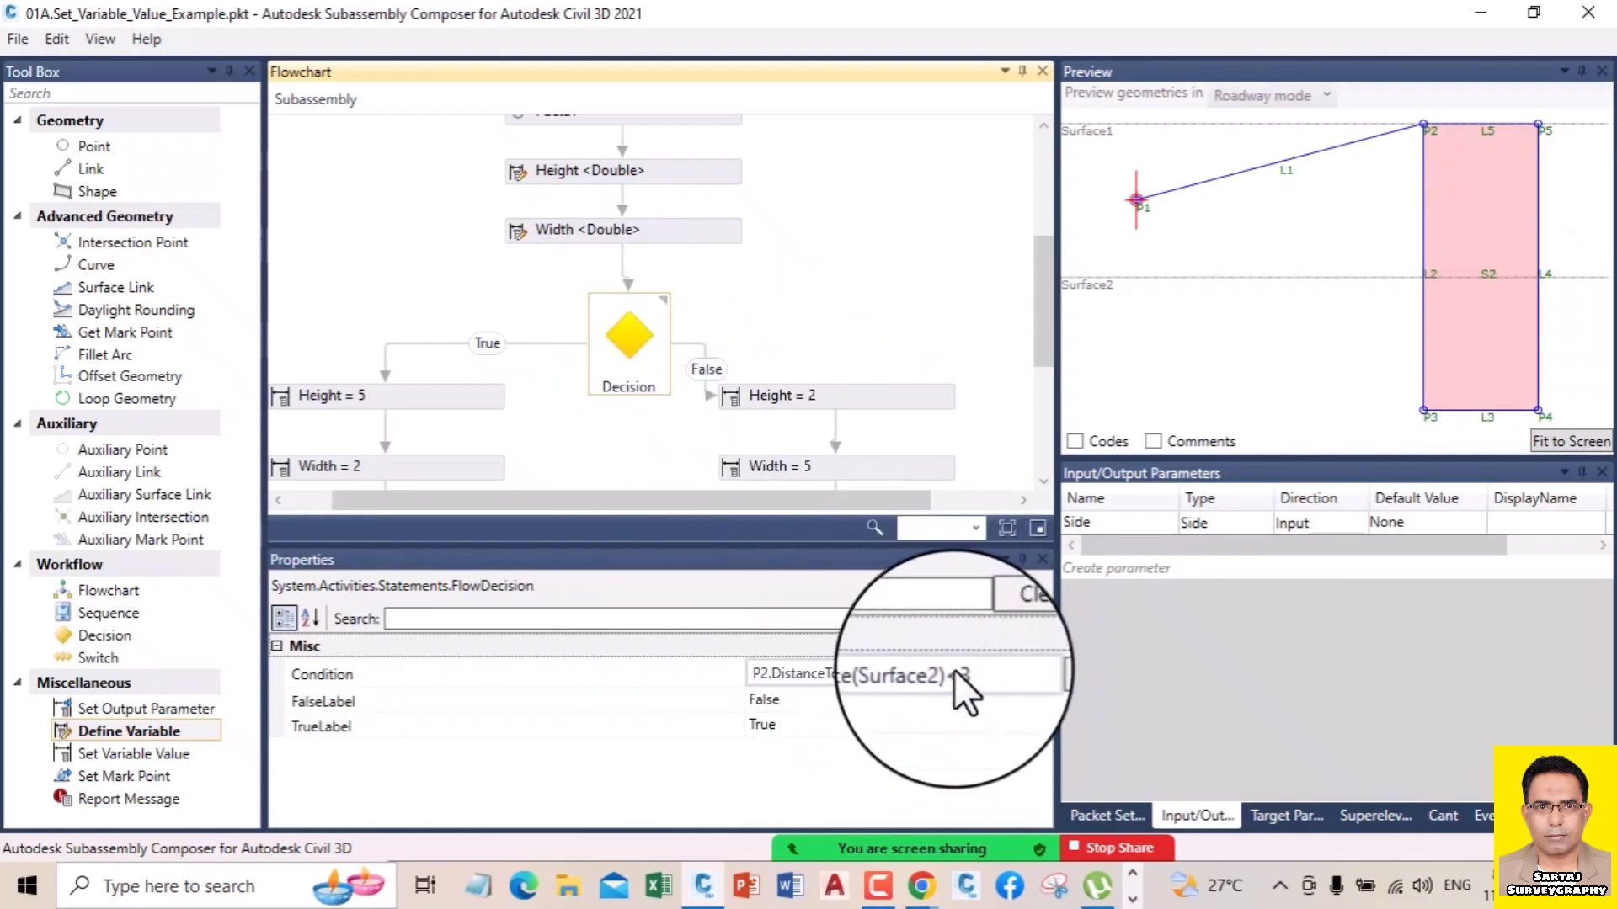
click(954, 670)
key(BackSpace)
key(BackSpace)
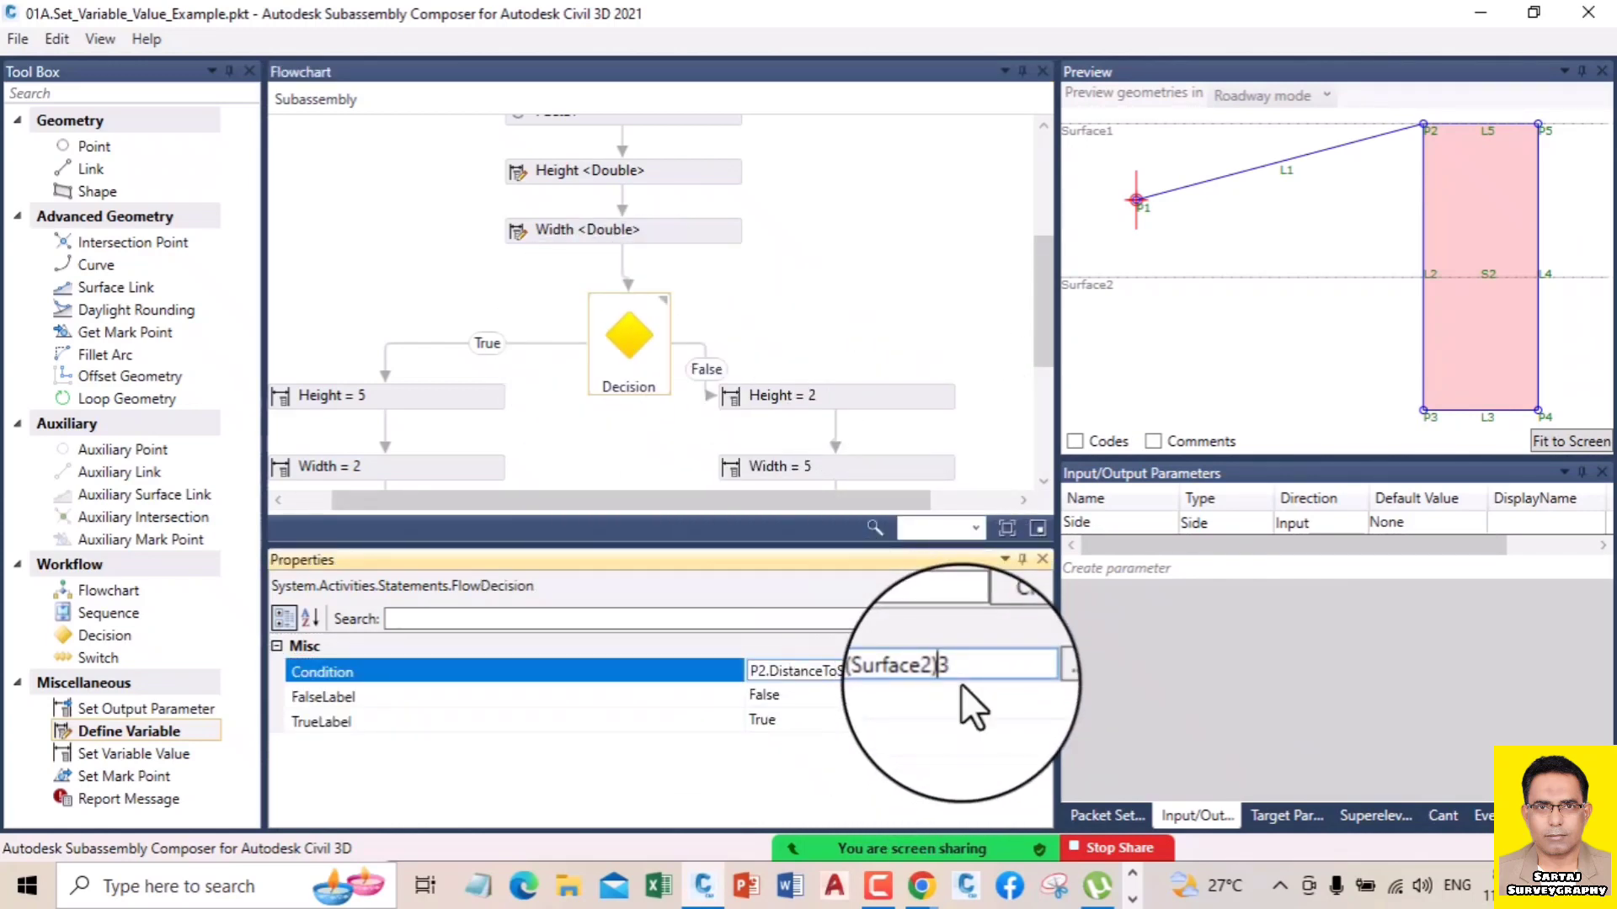
text(>)
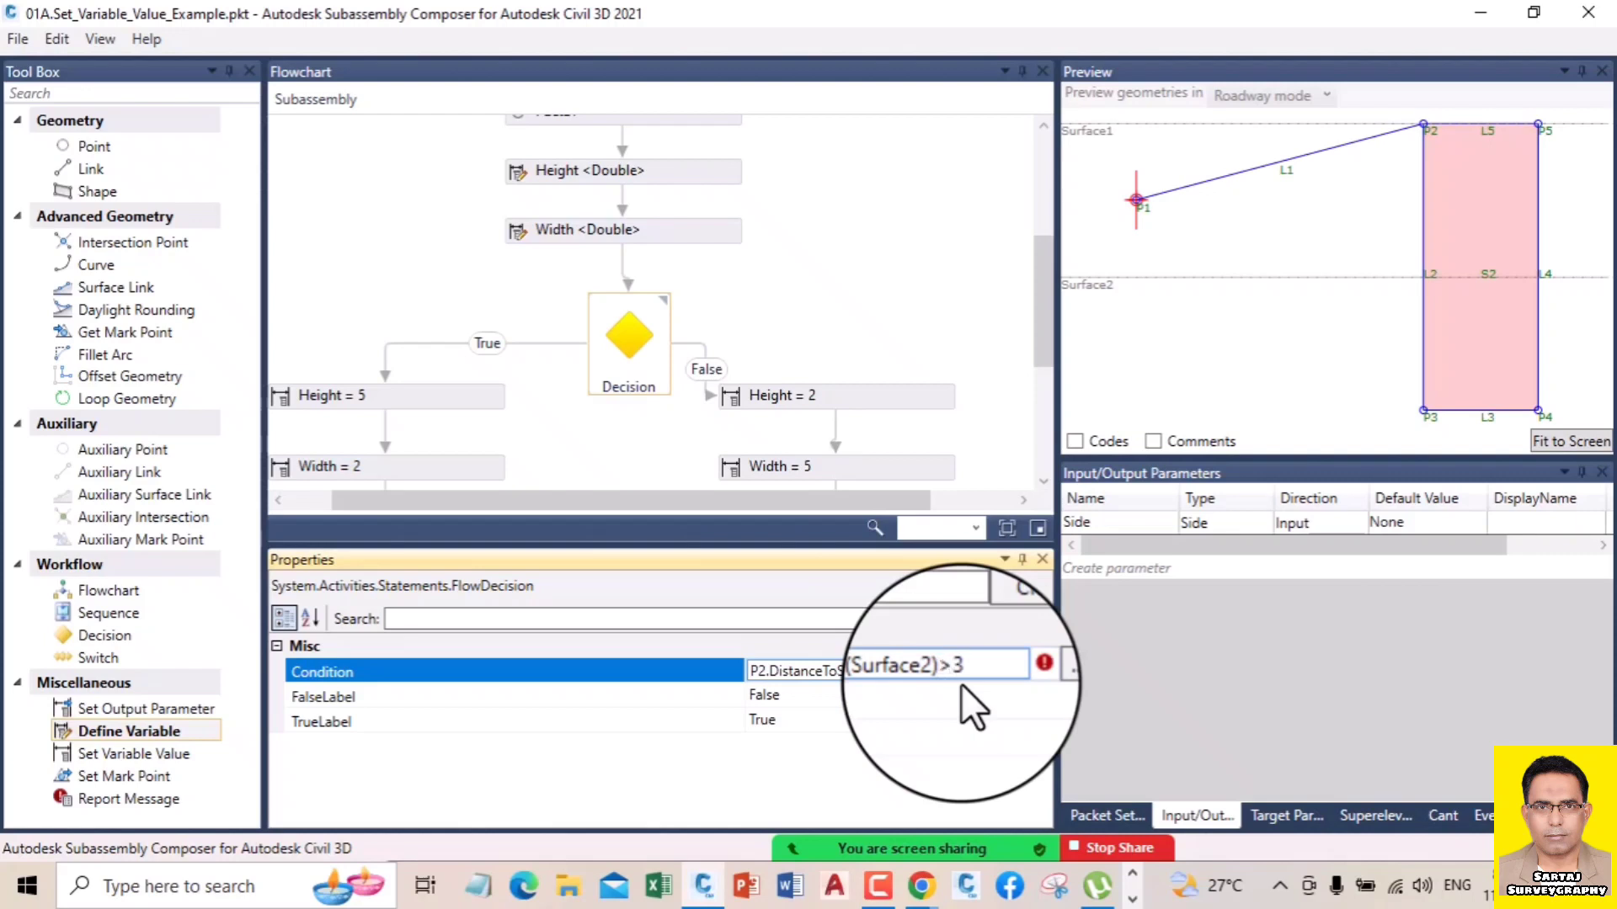
click(879, 364)
- Move the Surface2 target line lower in the preview so that the Decision follows its True branch
click(666, 358)
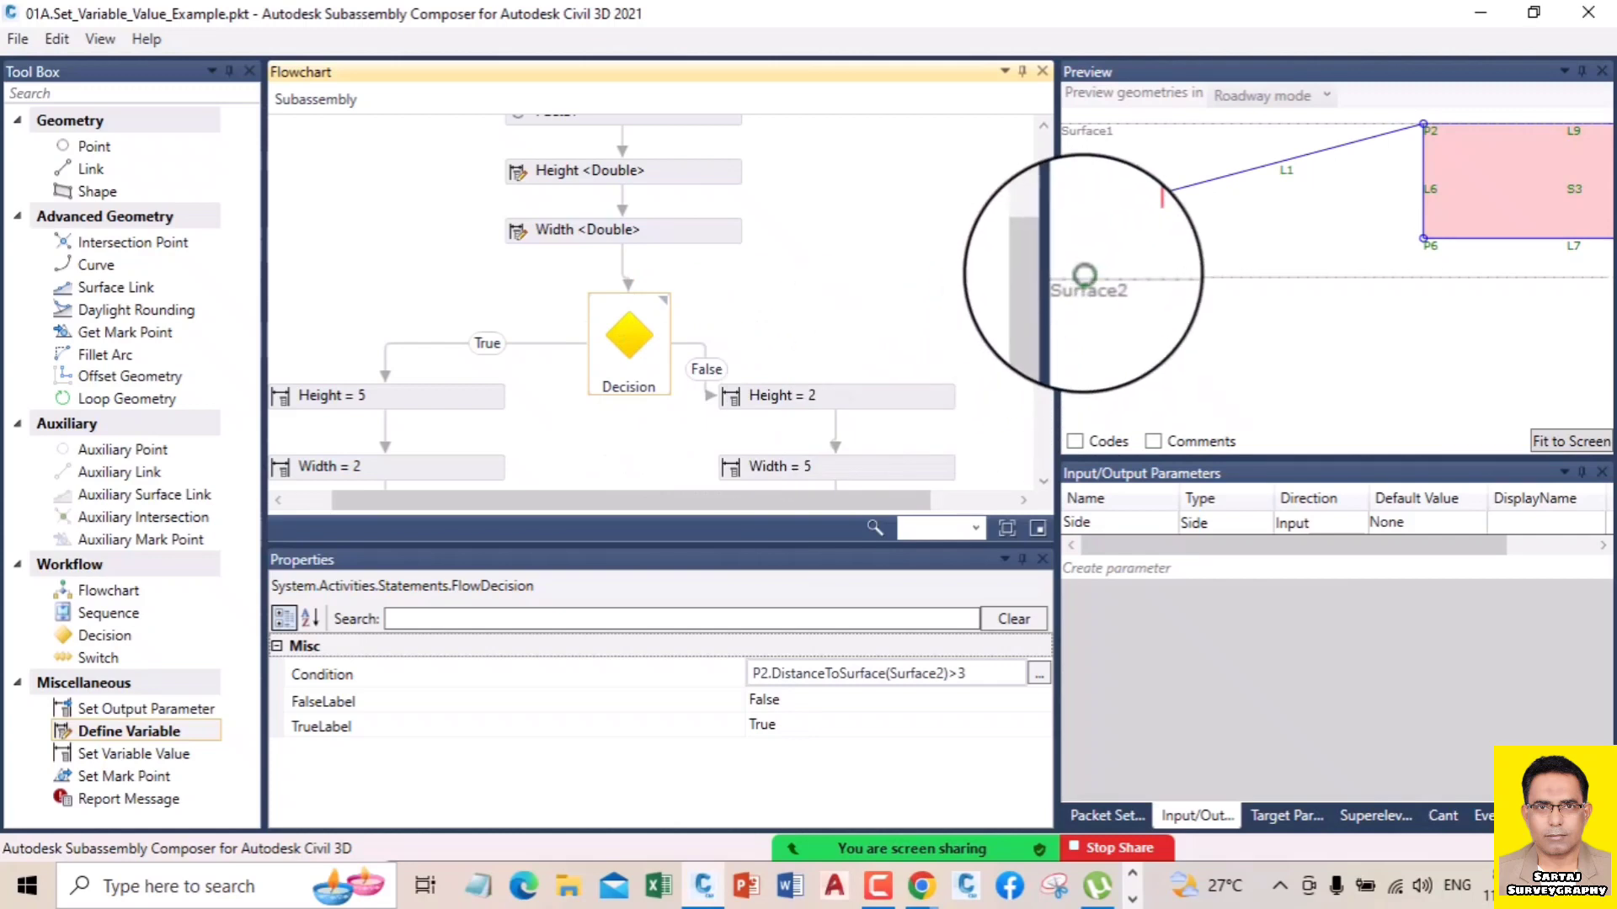
click(1087, 283)
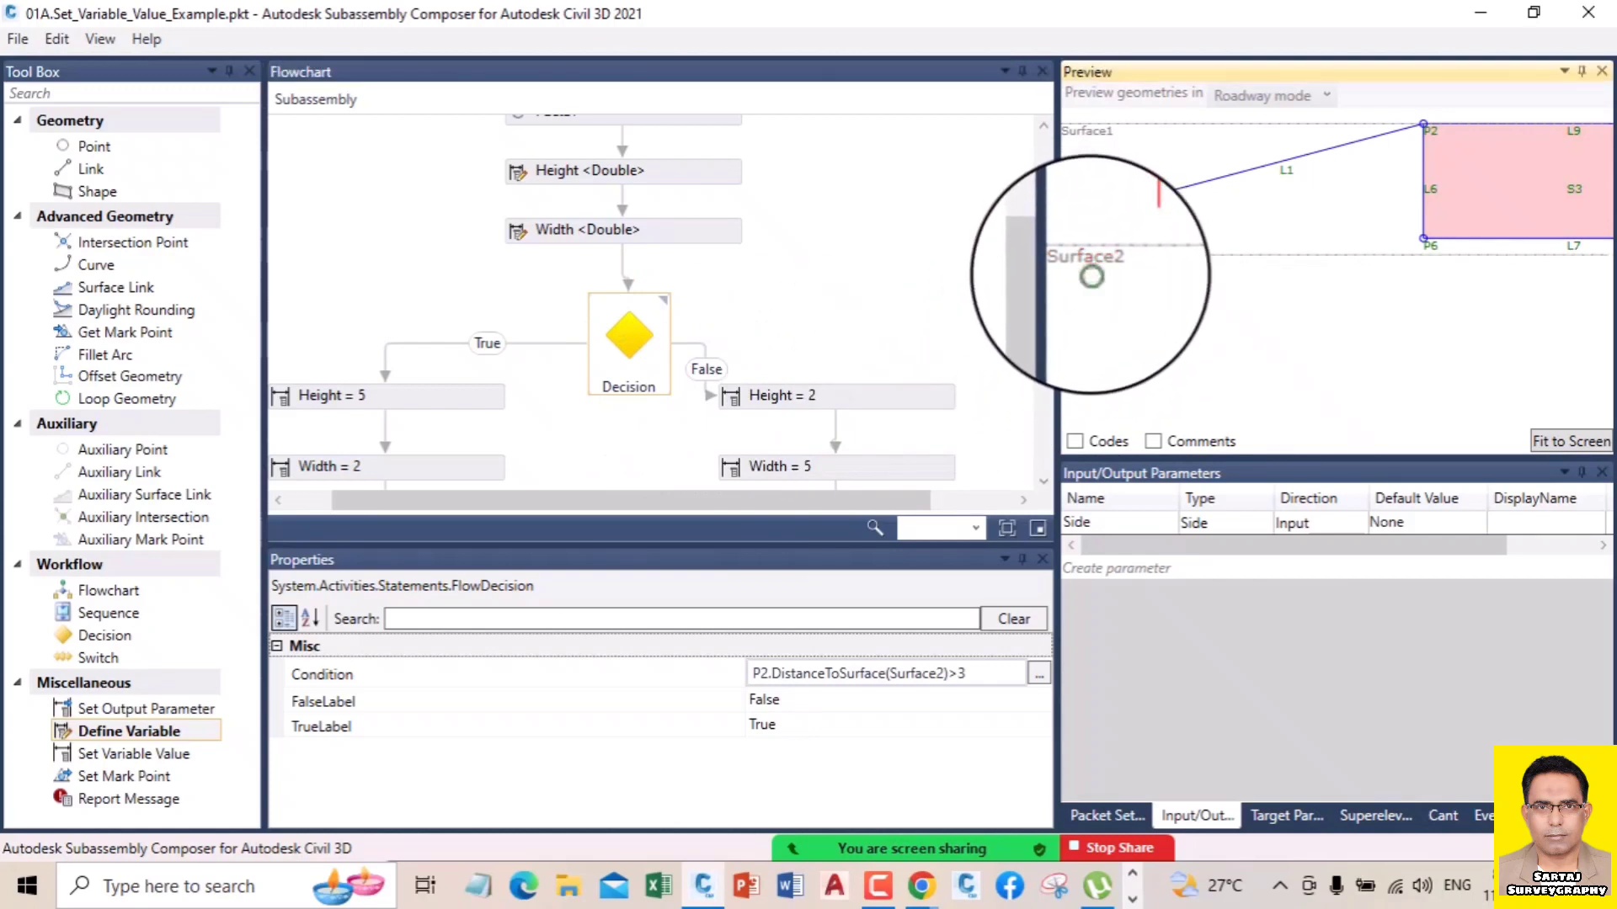
drag(1091, 273, 1111, 343)
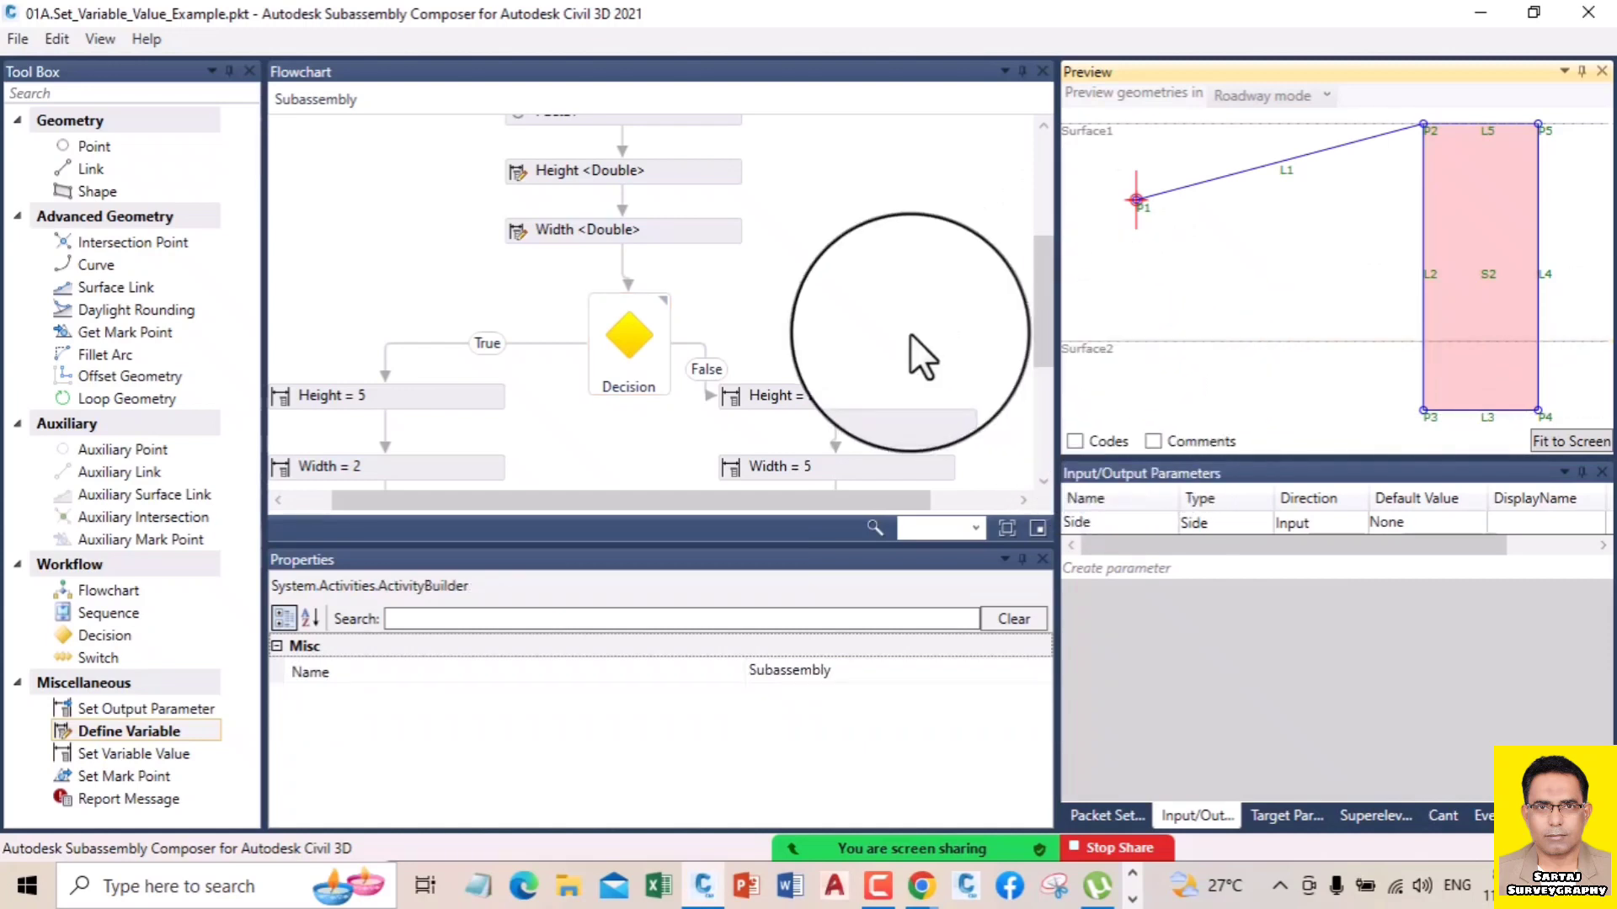
click(897, 327)
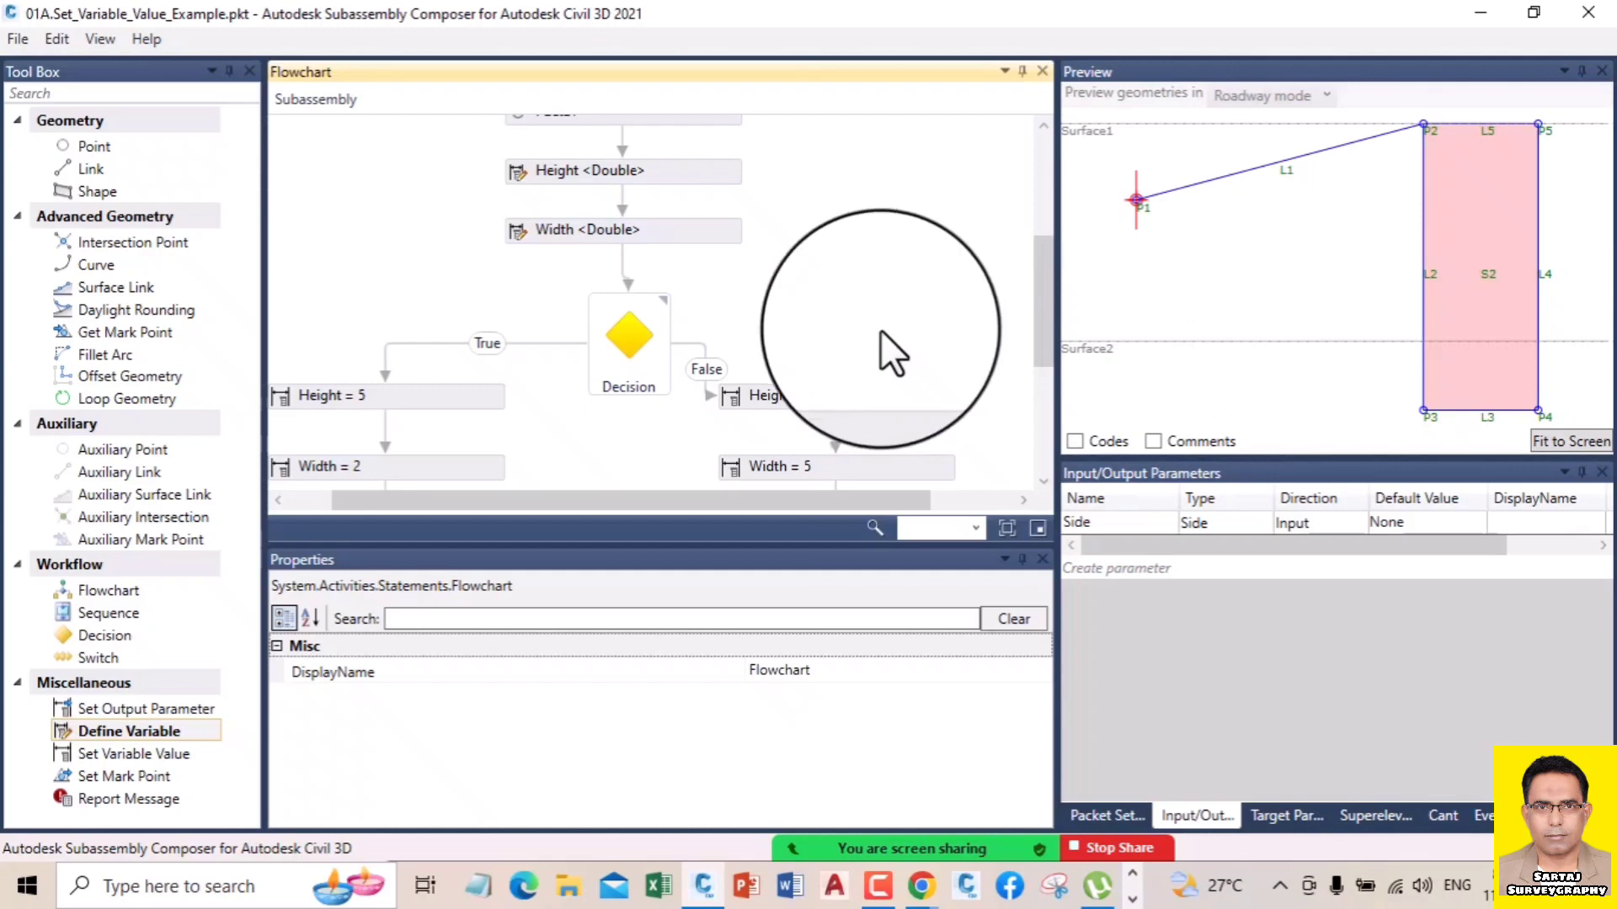
- Examine the Decision's Condition and follow the Height and Width elements of both branches down to the Footer sequences
click(649, 350)
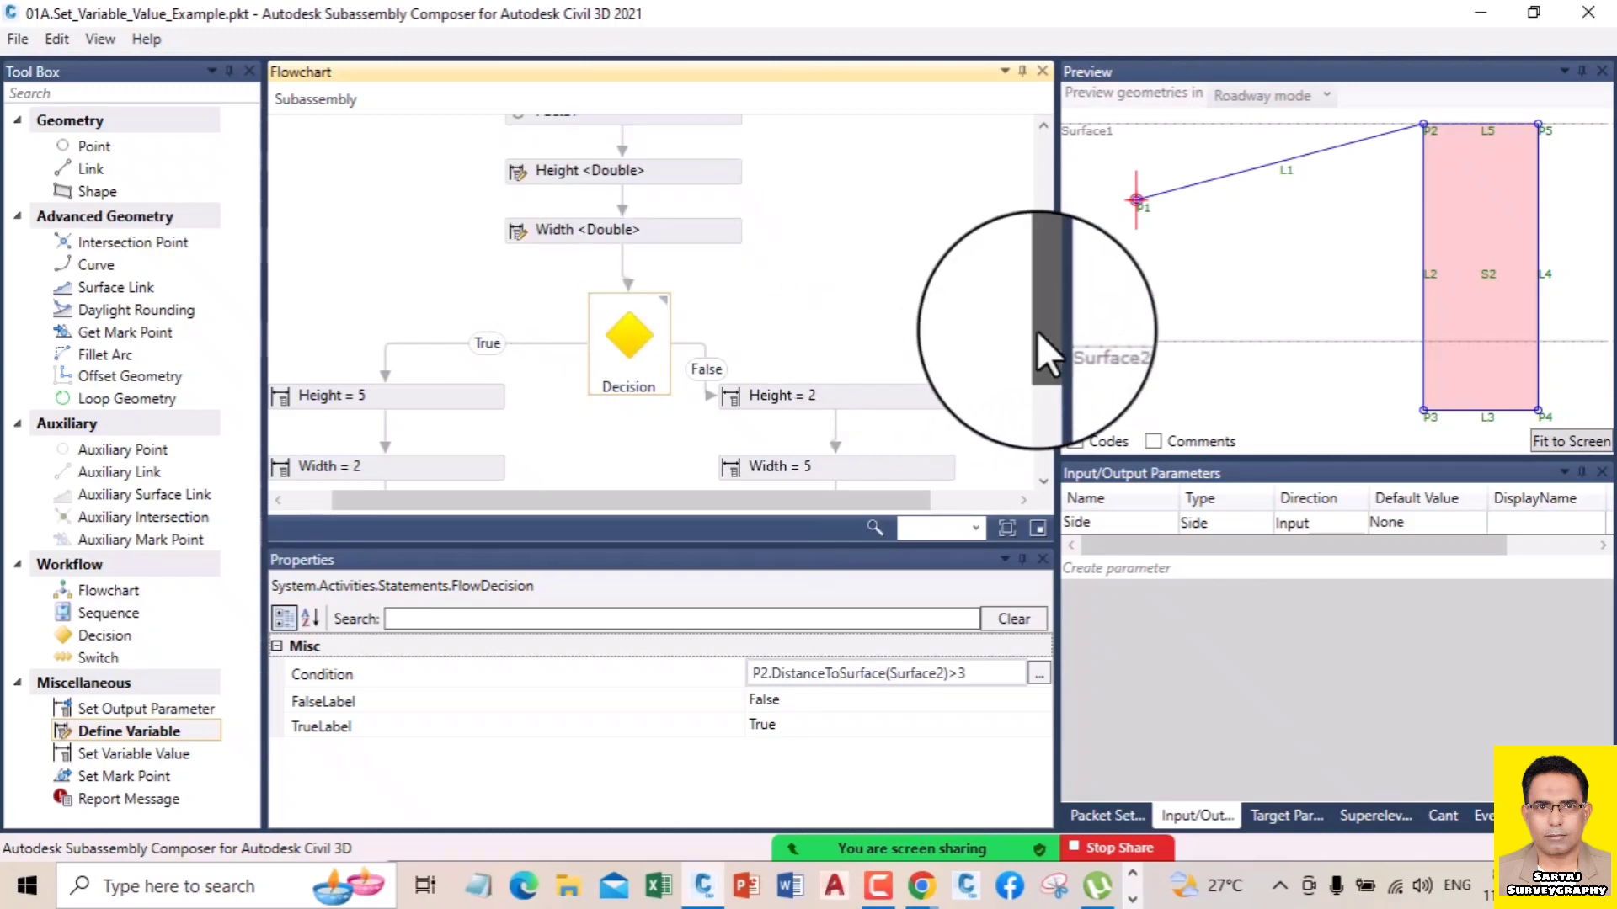
scroll(1041, 358, down, 2)
drag(613, 503, 532, 505)
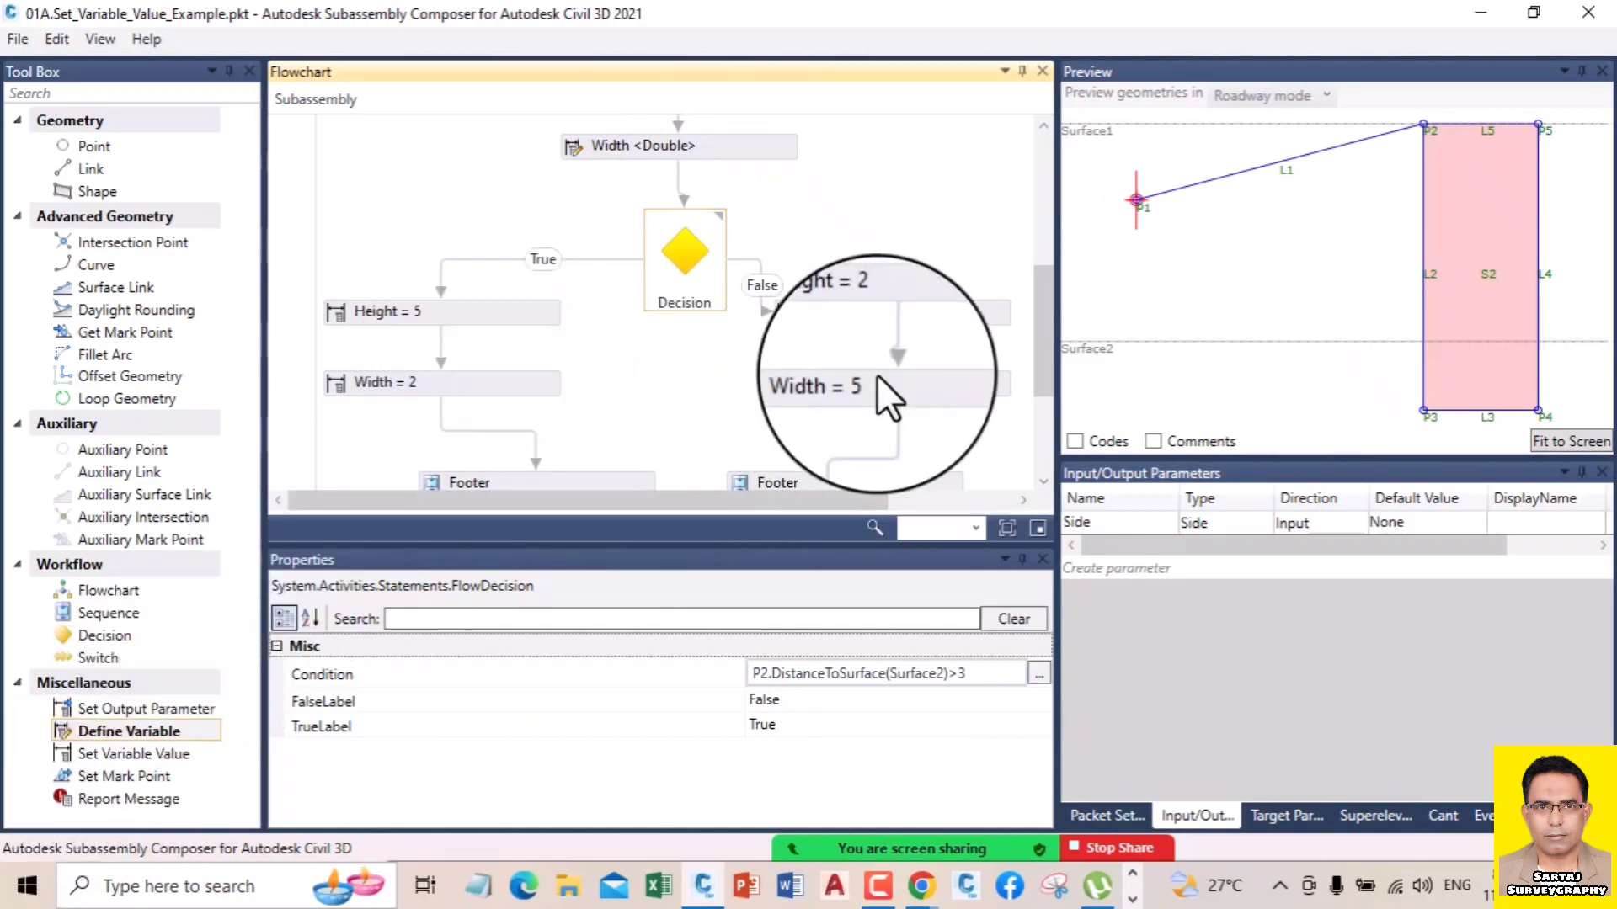
drag(1041, 374, 1051, 317)
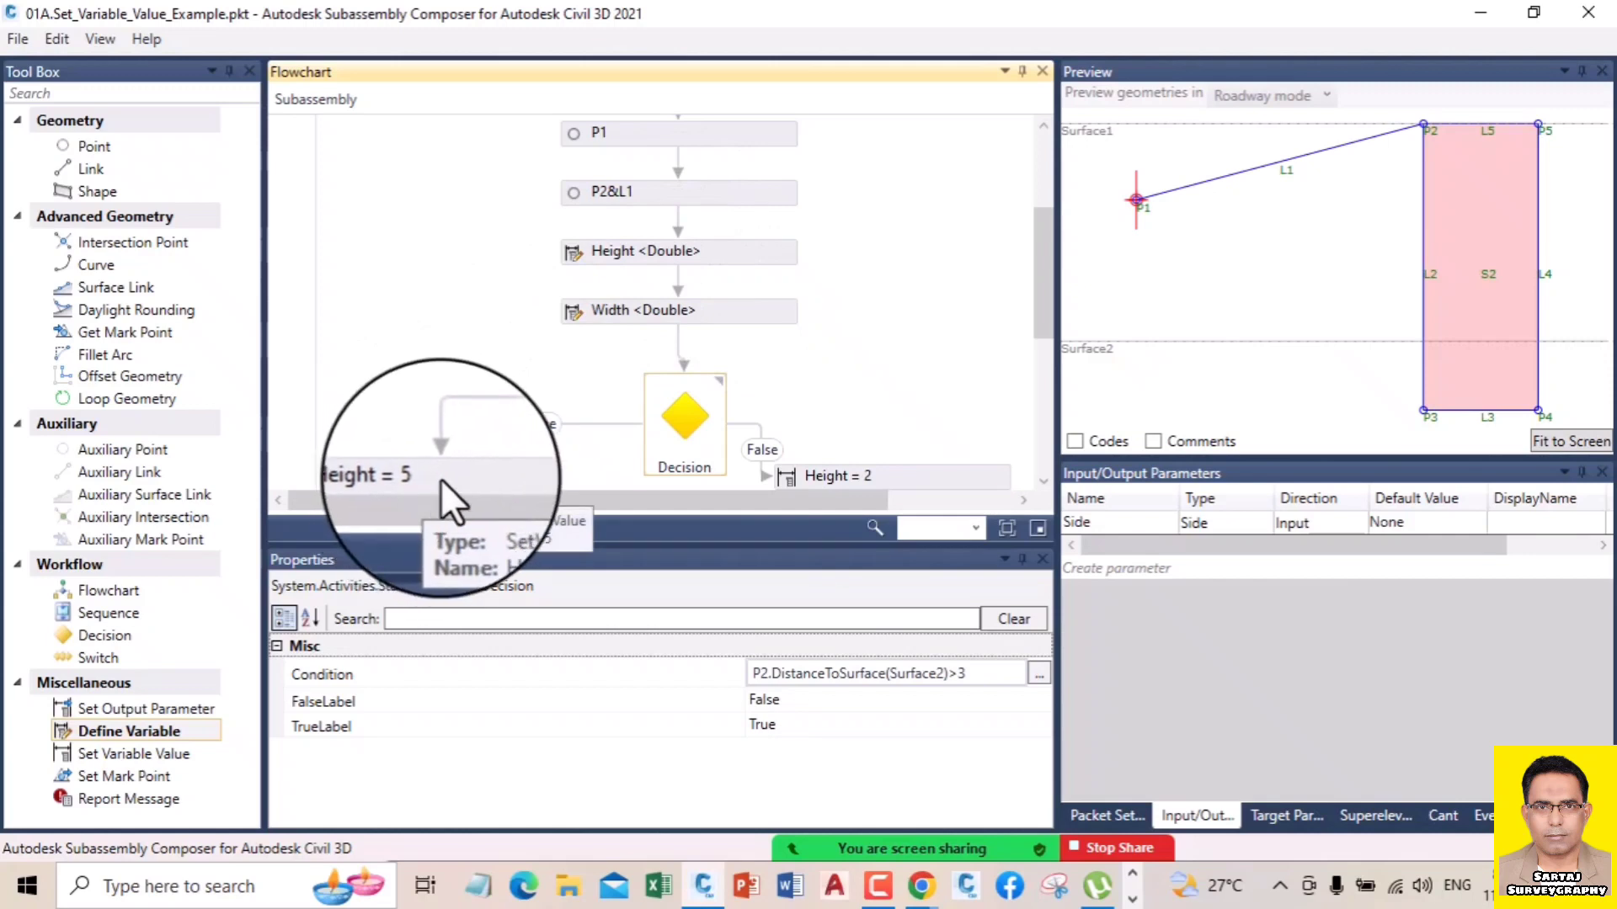
scroll(1048, 375, down, 1)
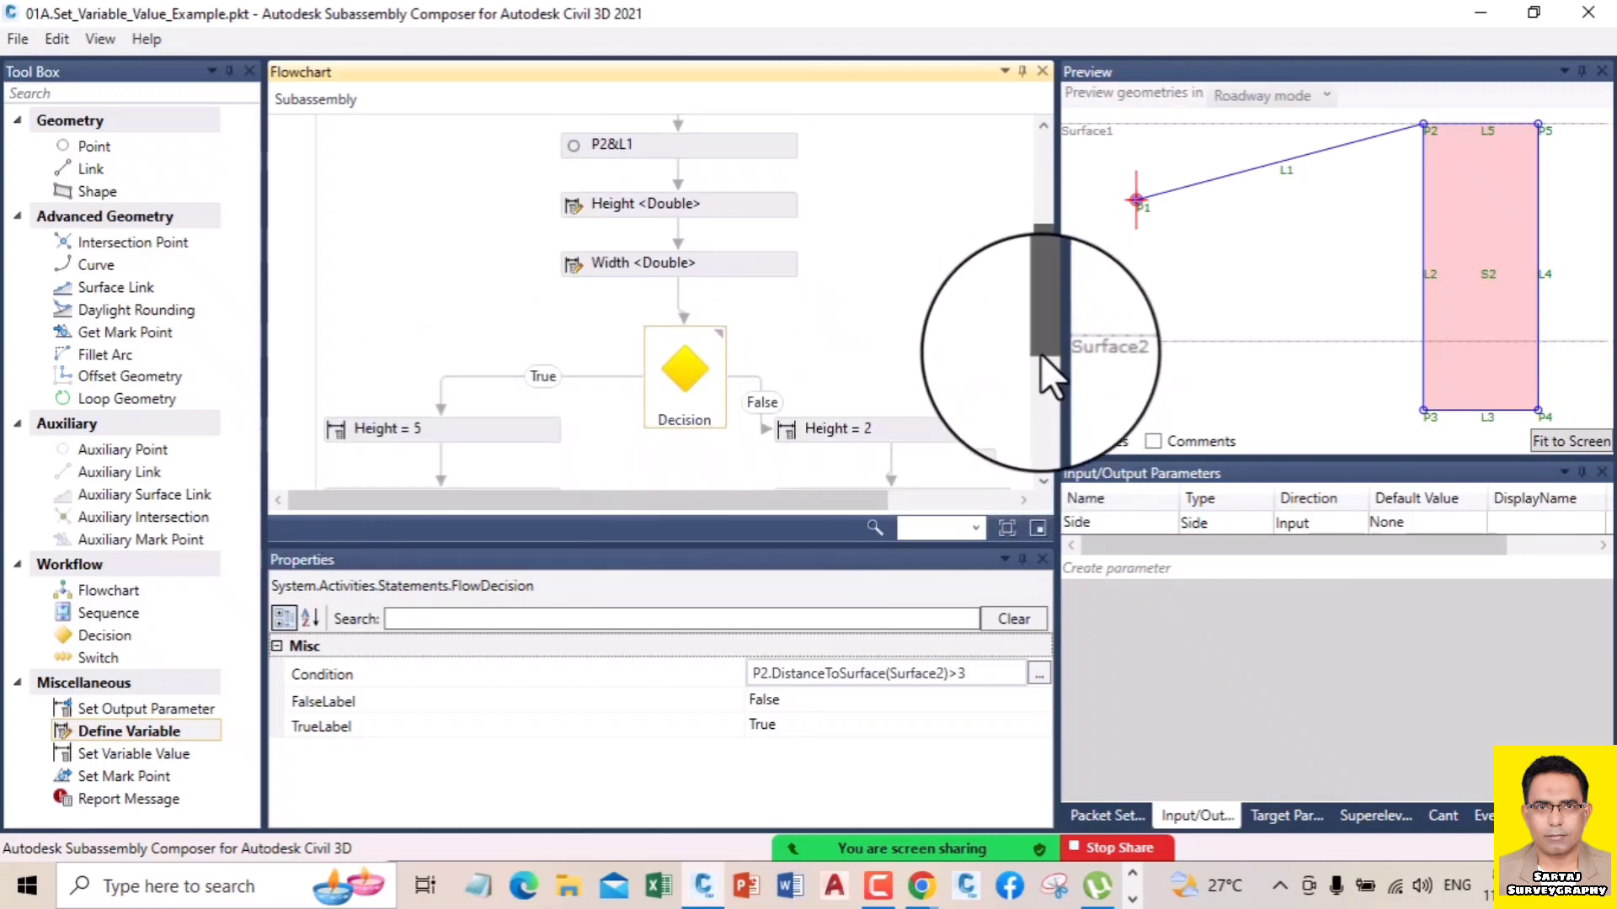
scroll(1049, 375, down, 3)
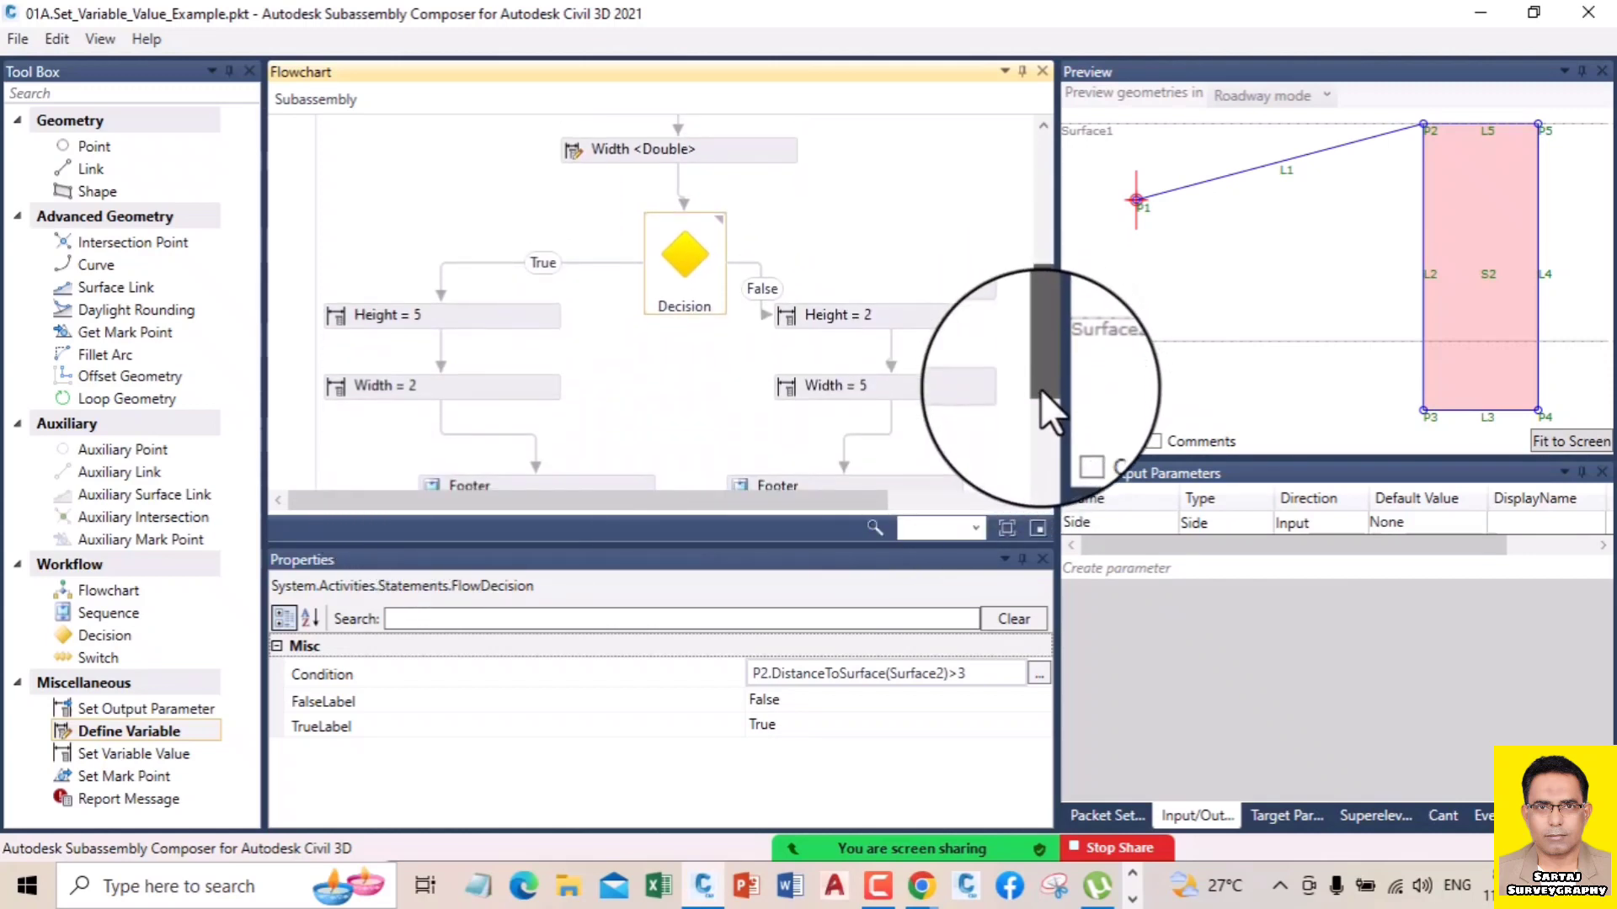
- Set the variable value of the True branch's Height element to 5.1
click(431, 330)
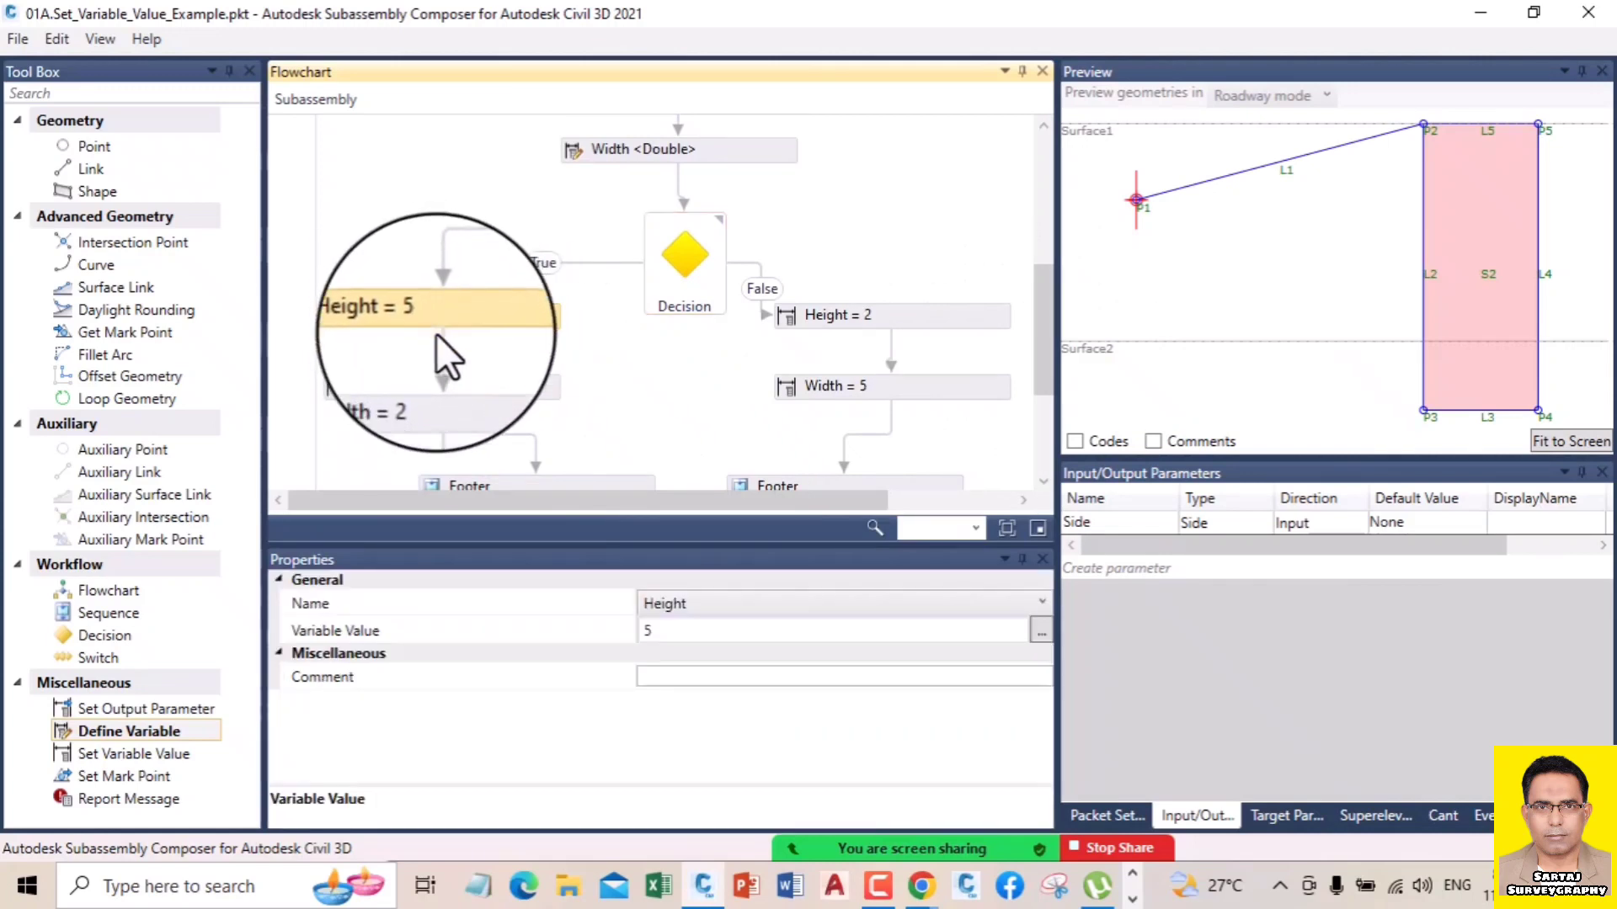
click(670, 631)
text(.1)
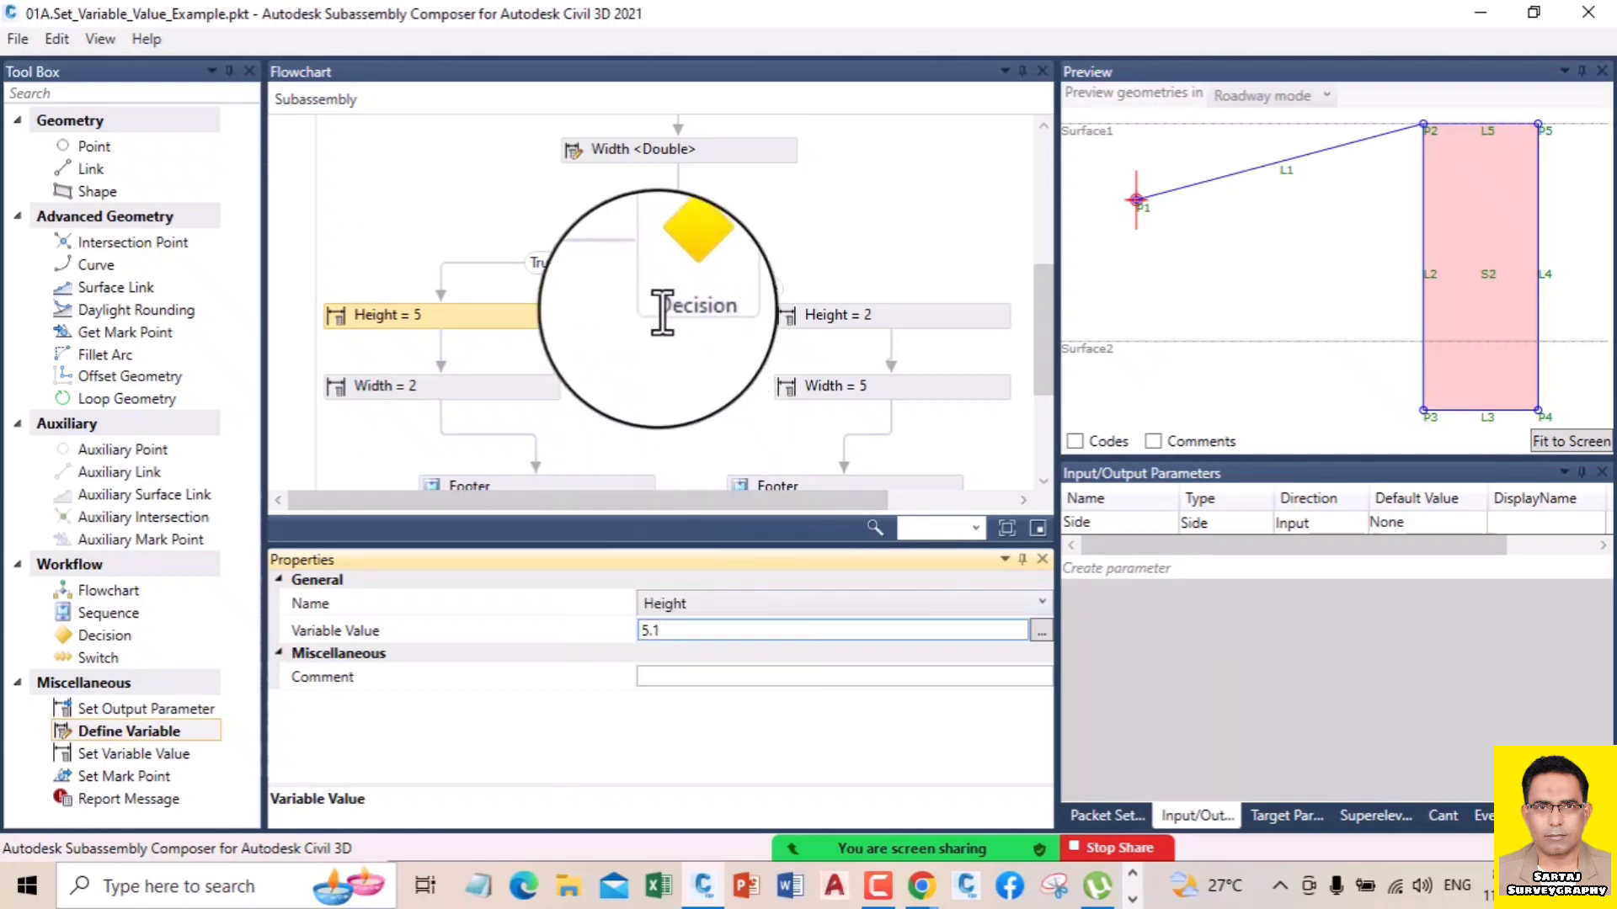
click(604, 291)
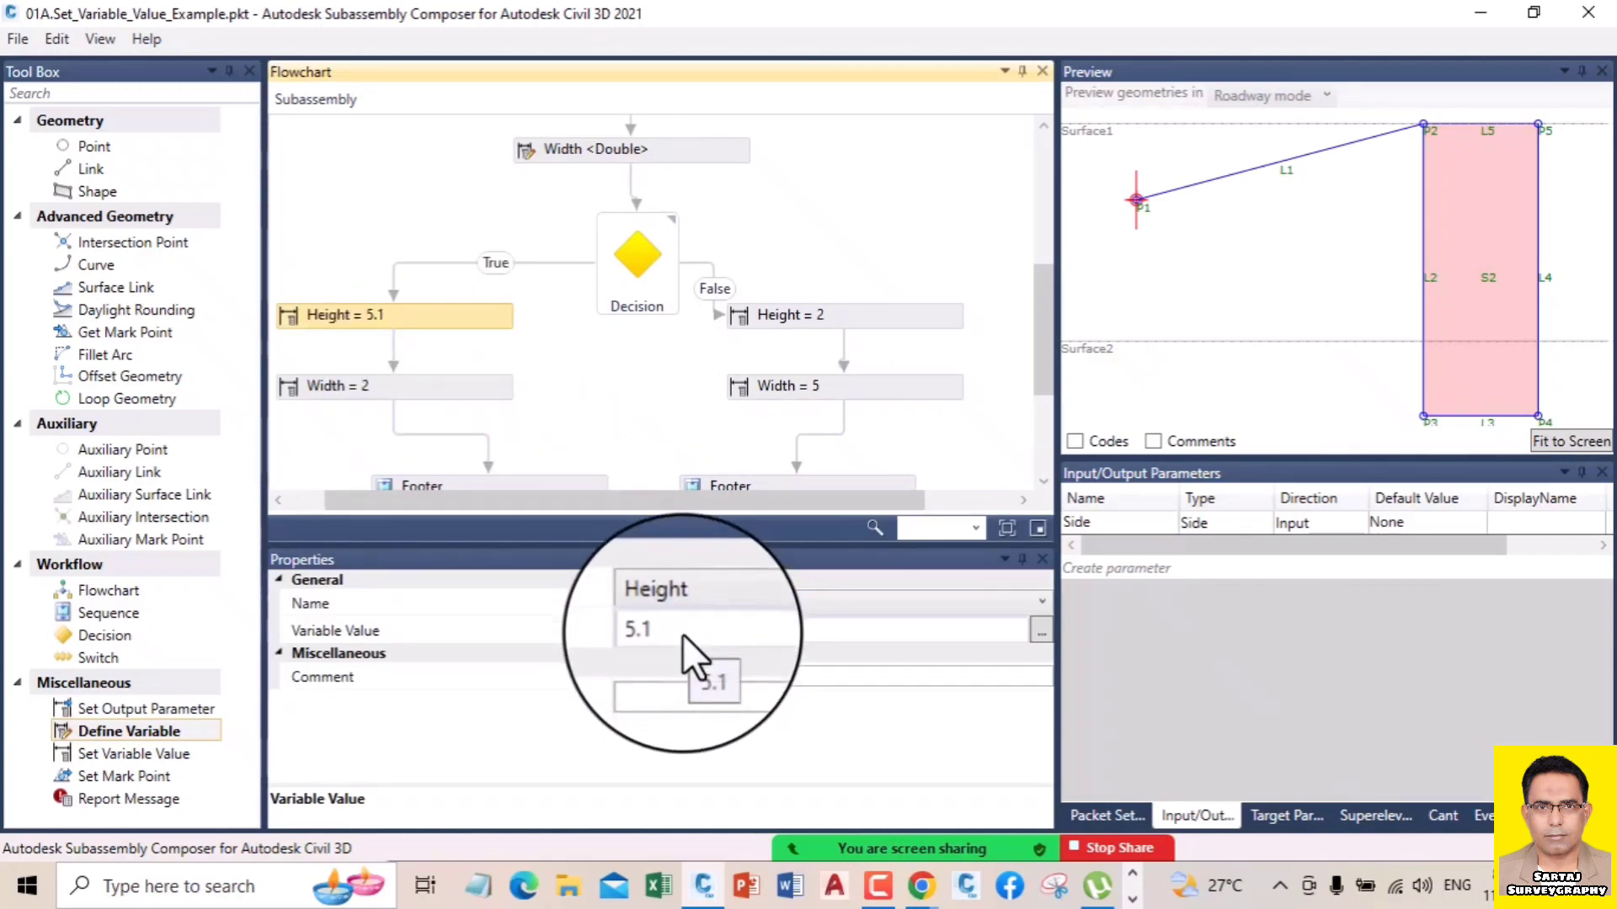
- Set the variable value of the True branch's Height element to 5.125
click(682, 635)
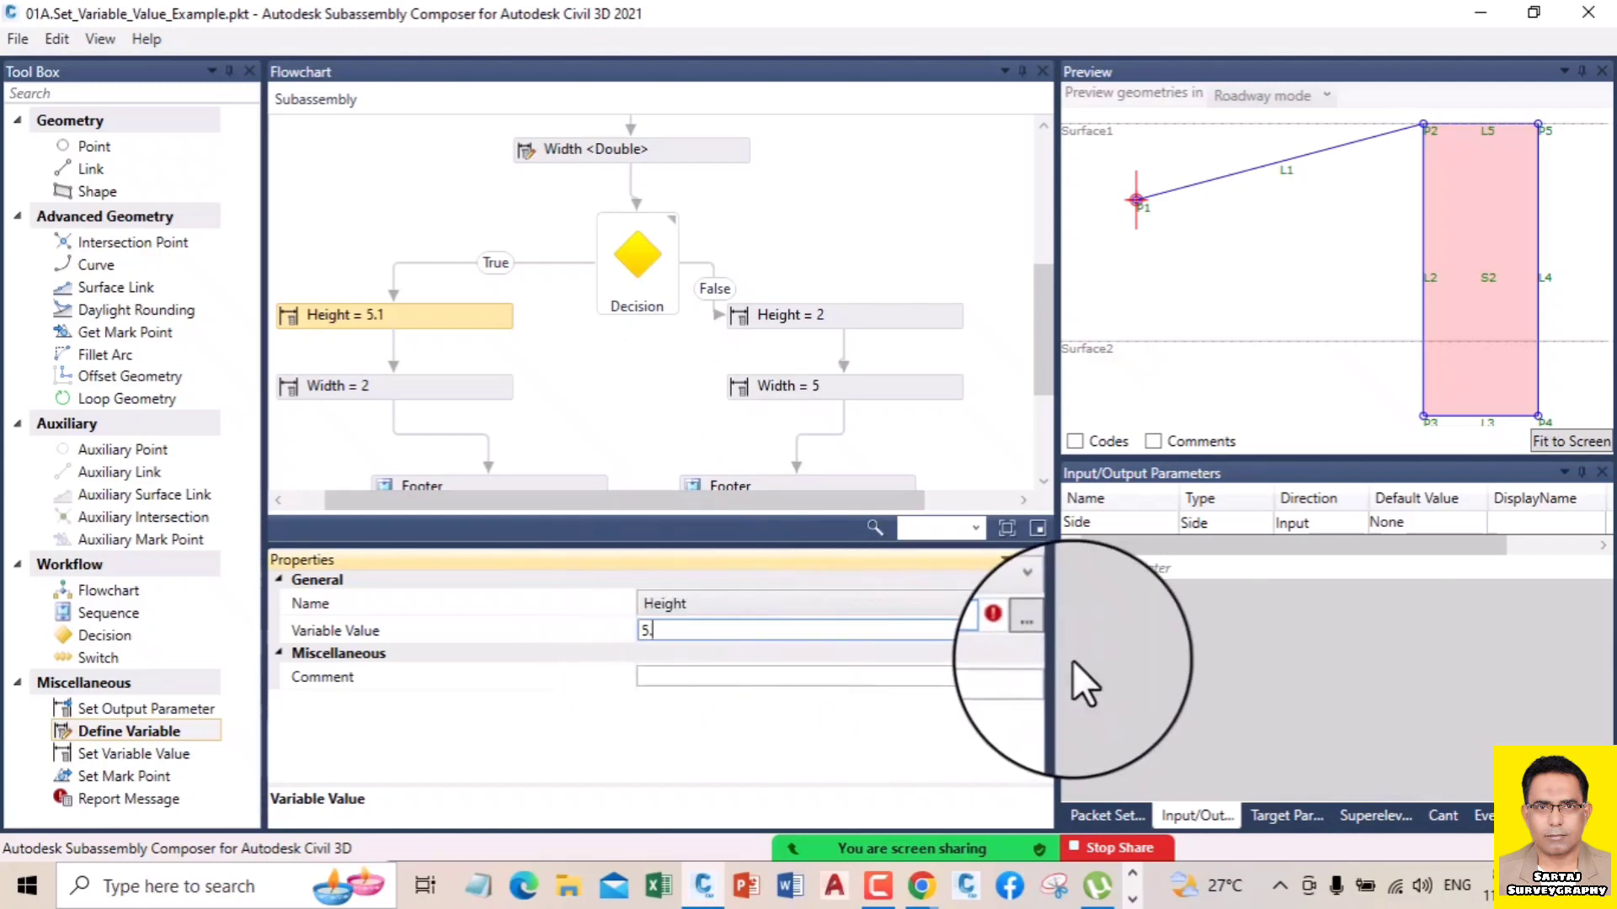
mouse_move(1016, 630)
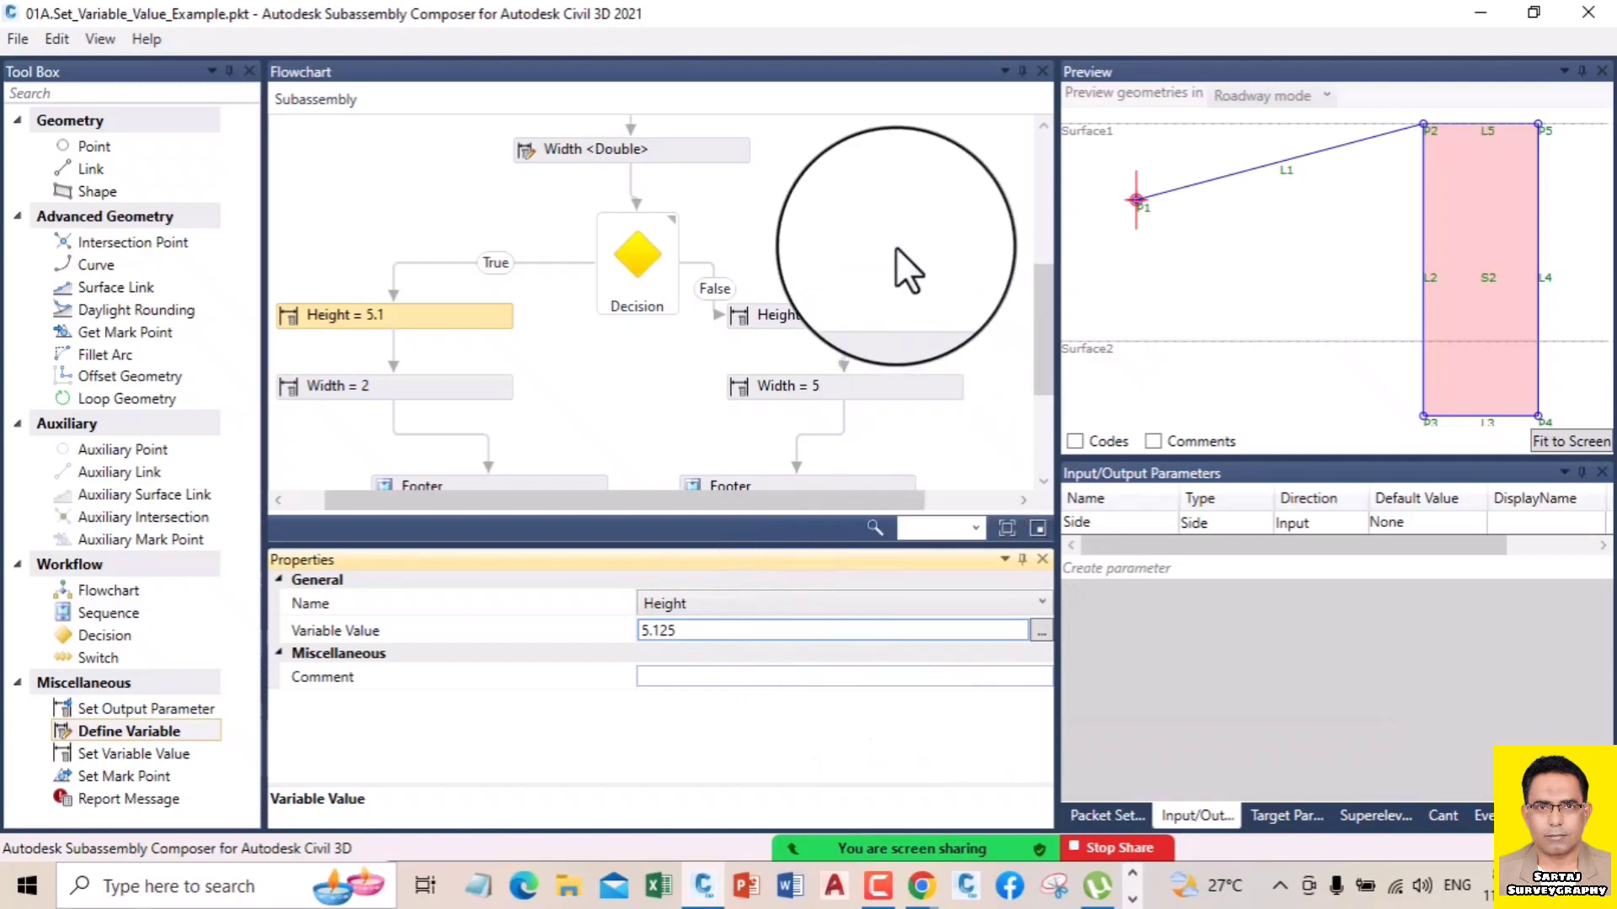
click(905, 270)
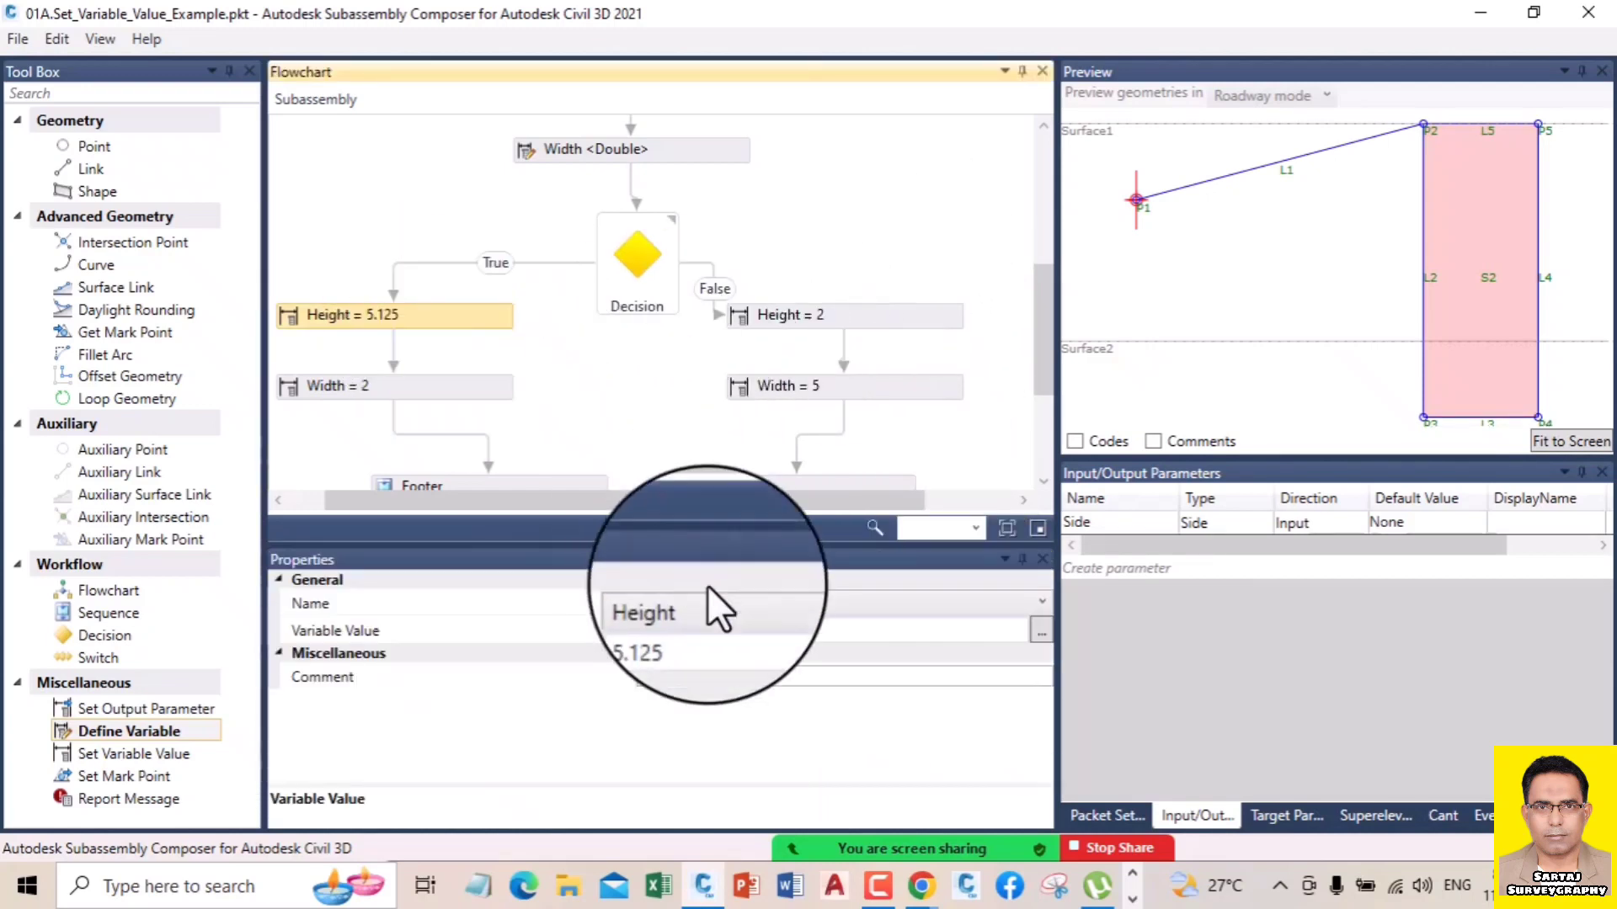
- Set the variable value of the True branch's Height element to 5
click(697, 630)
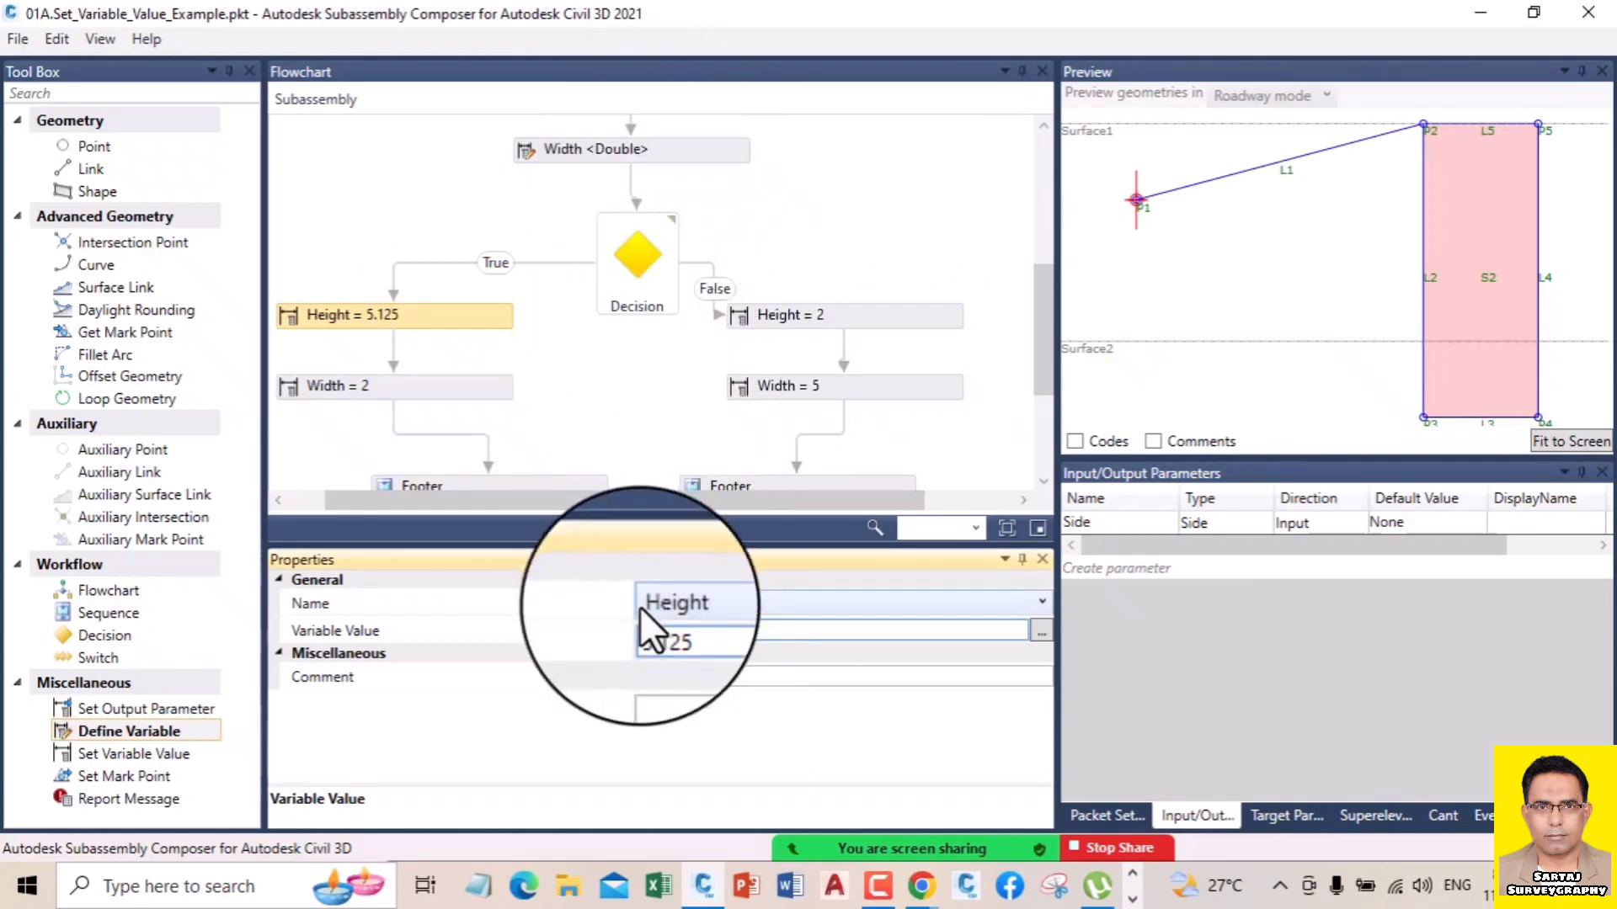
drag(650, 631, 689, 641)
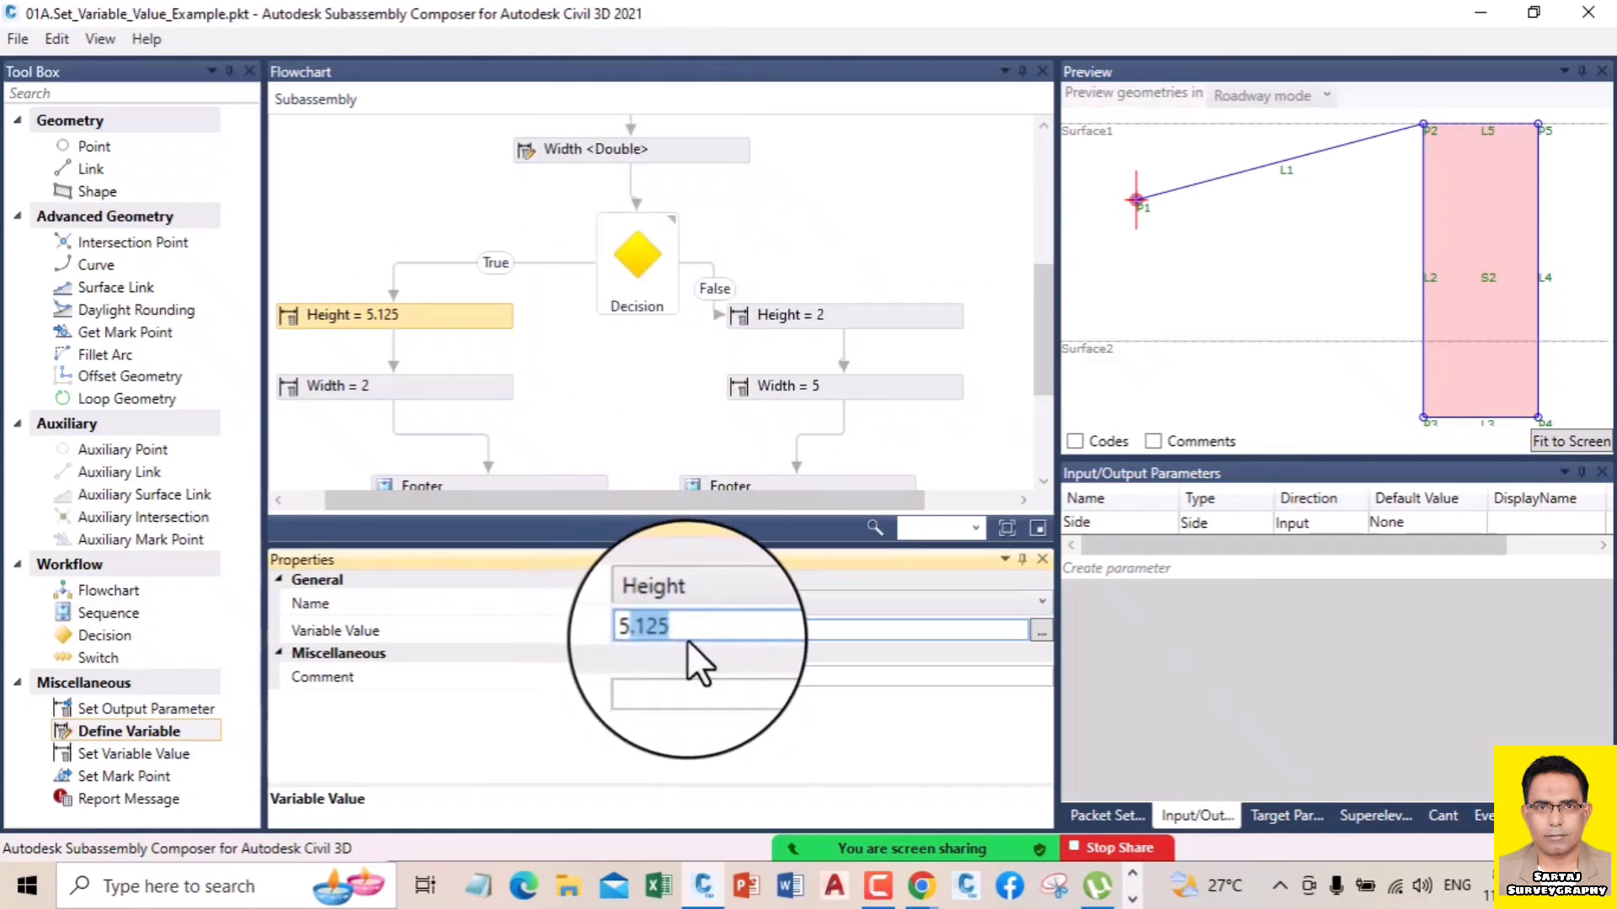
key(BackSpace)
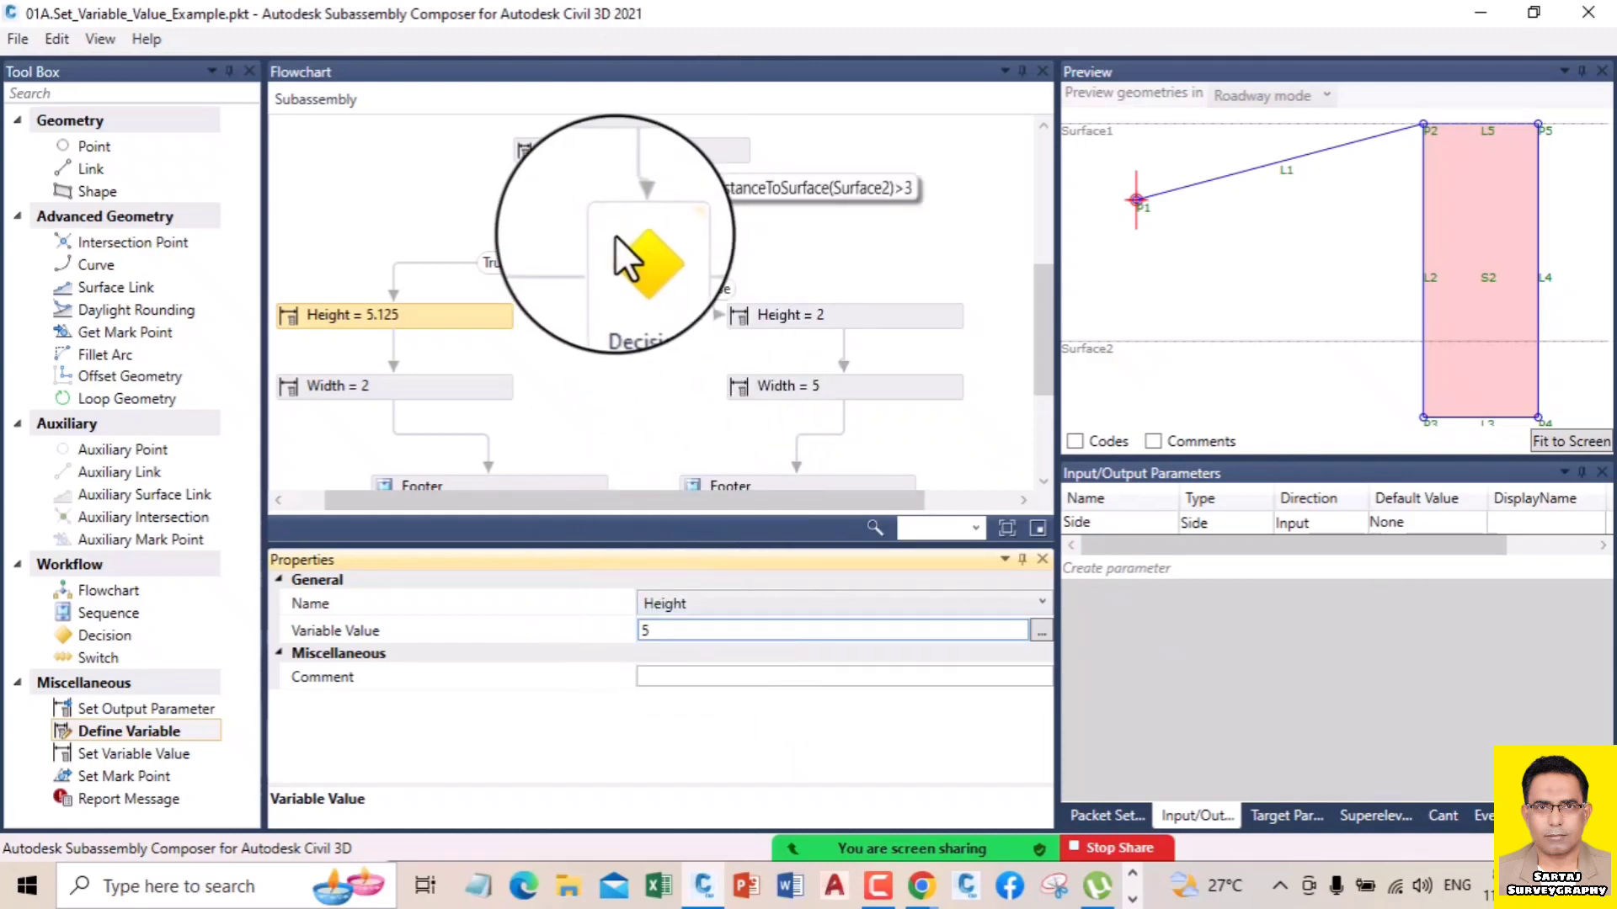
click(764, 283)
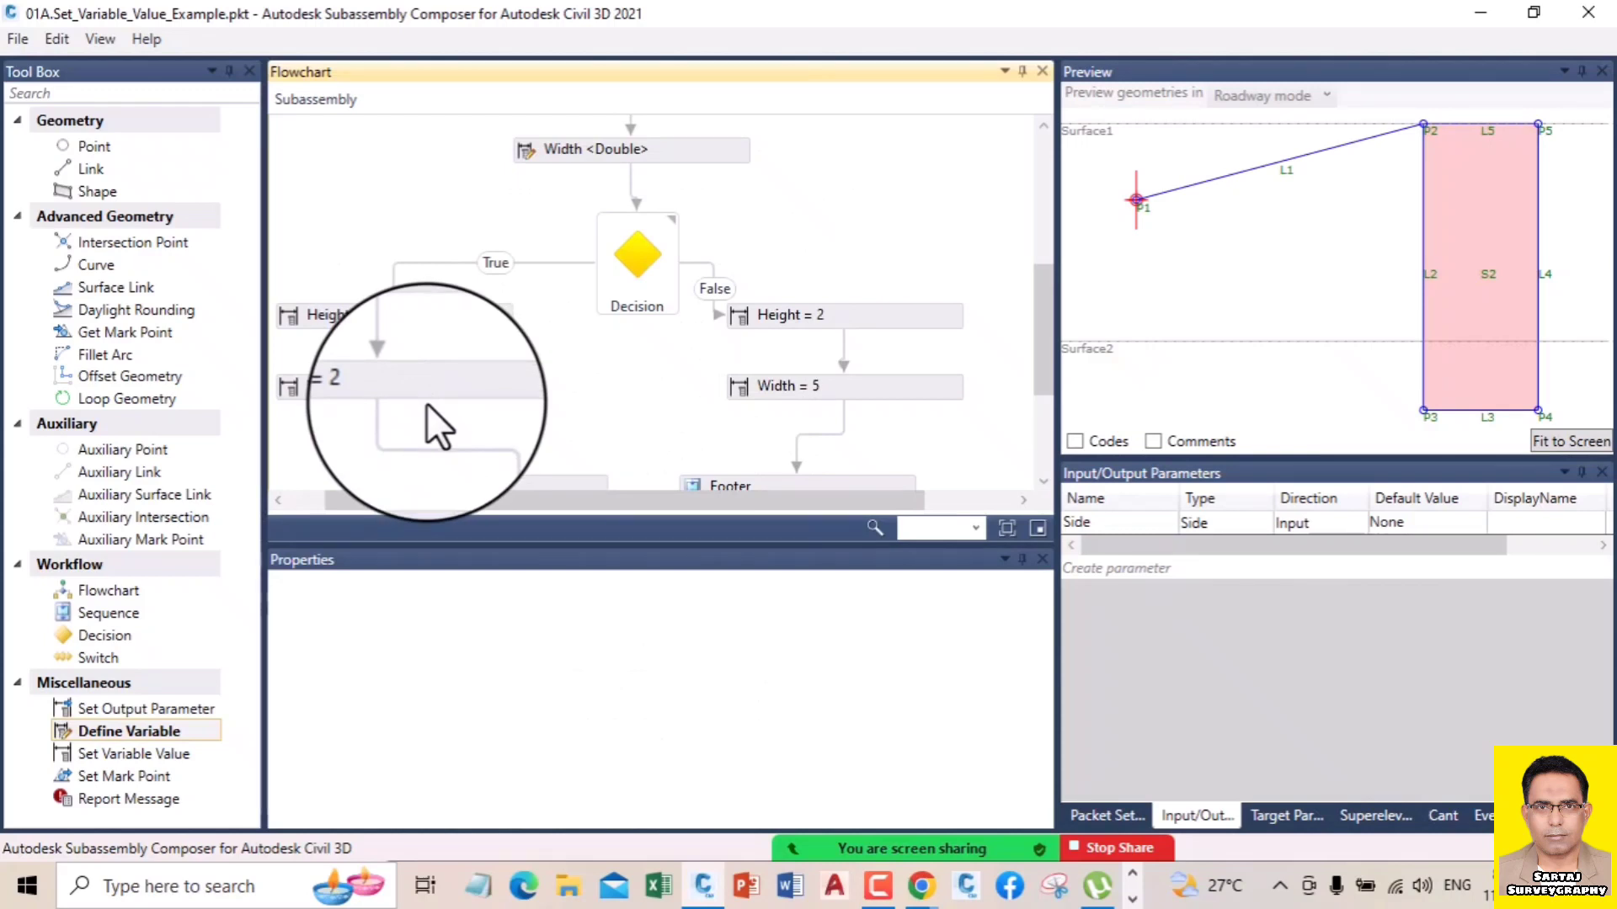
- View the elements inside the True branch's Footer sequence and return to the main subassembly flowchart
click(1044, 483)
click(1043, 482)
click(1044, 483)
click(1044, 482)
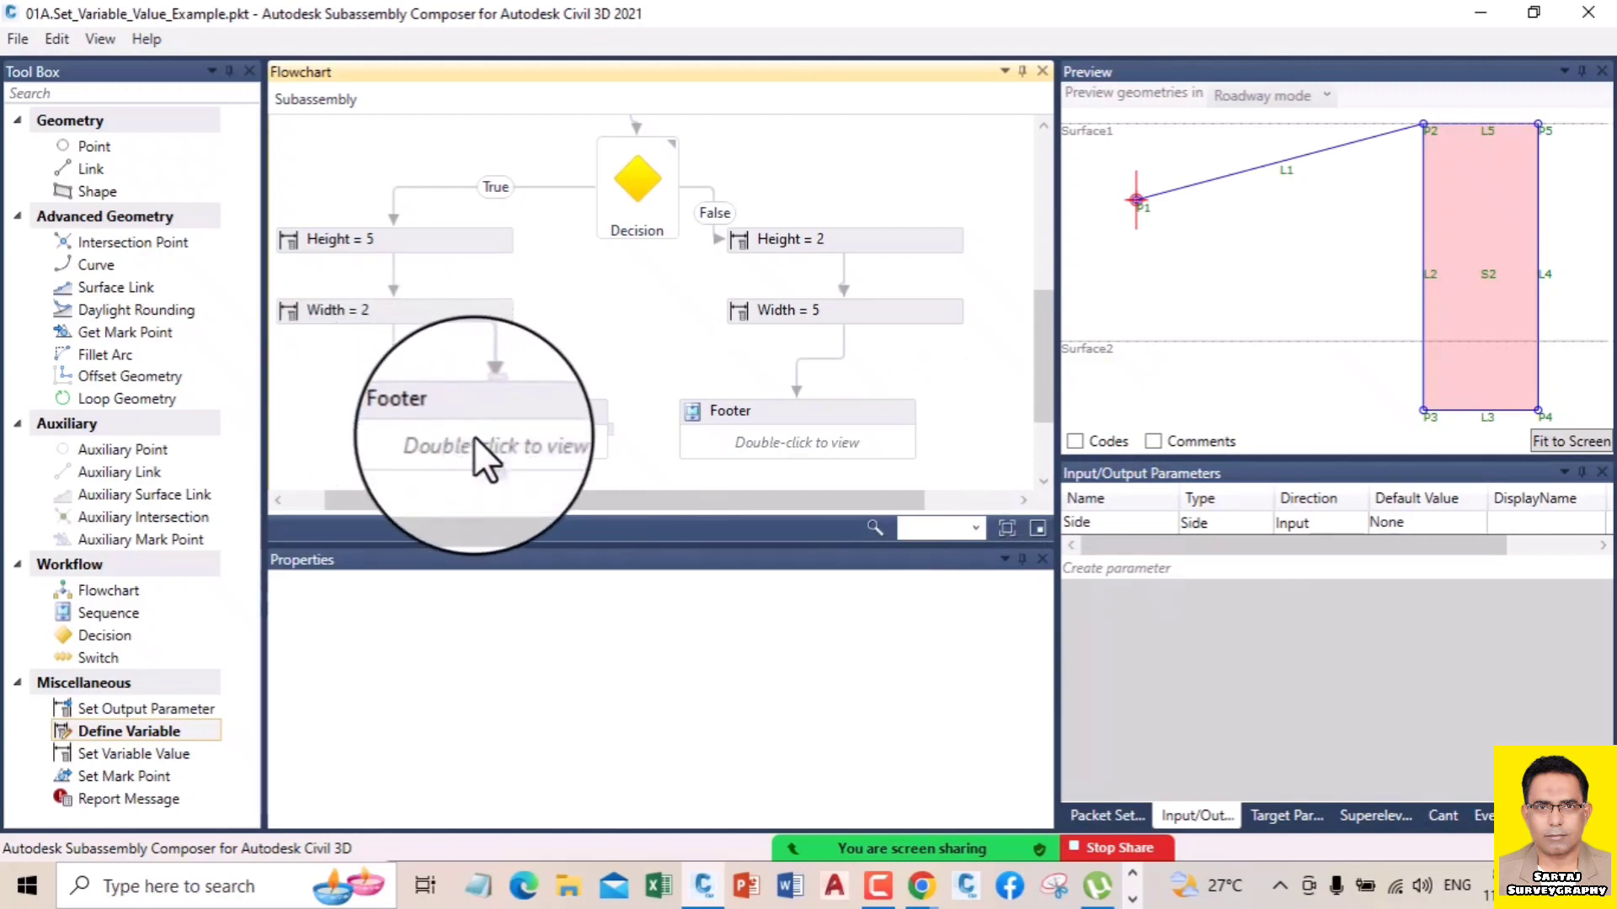
double_click(482, 461)
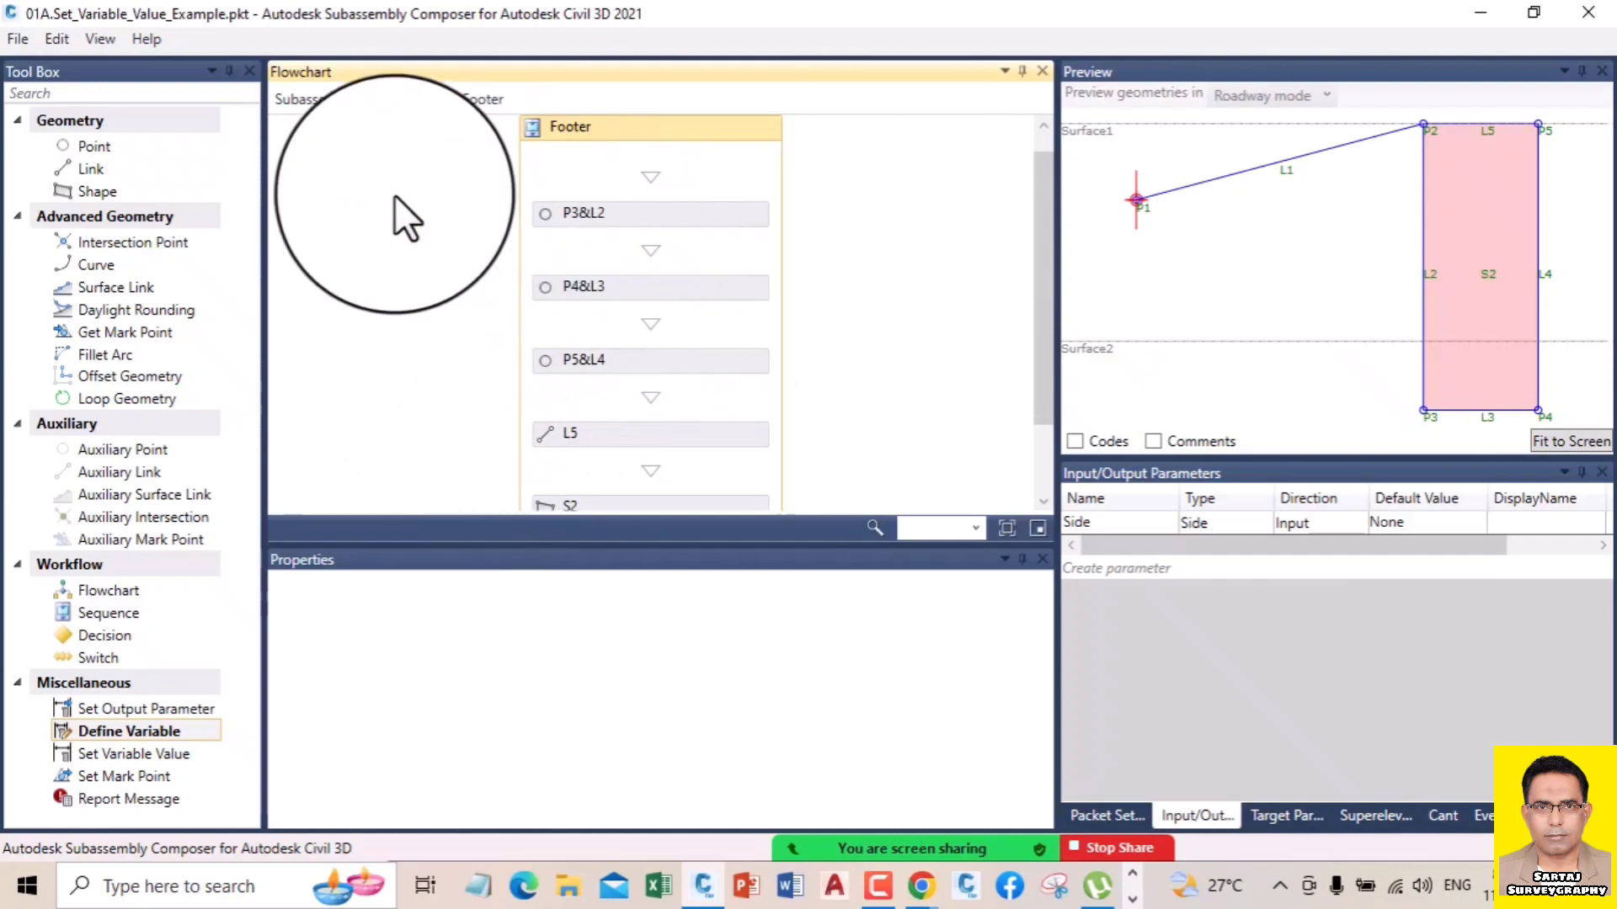
click(310, 100)
scroll(543, 320, down, 5)
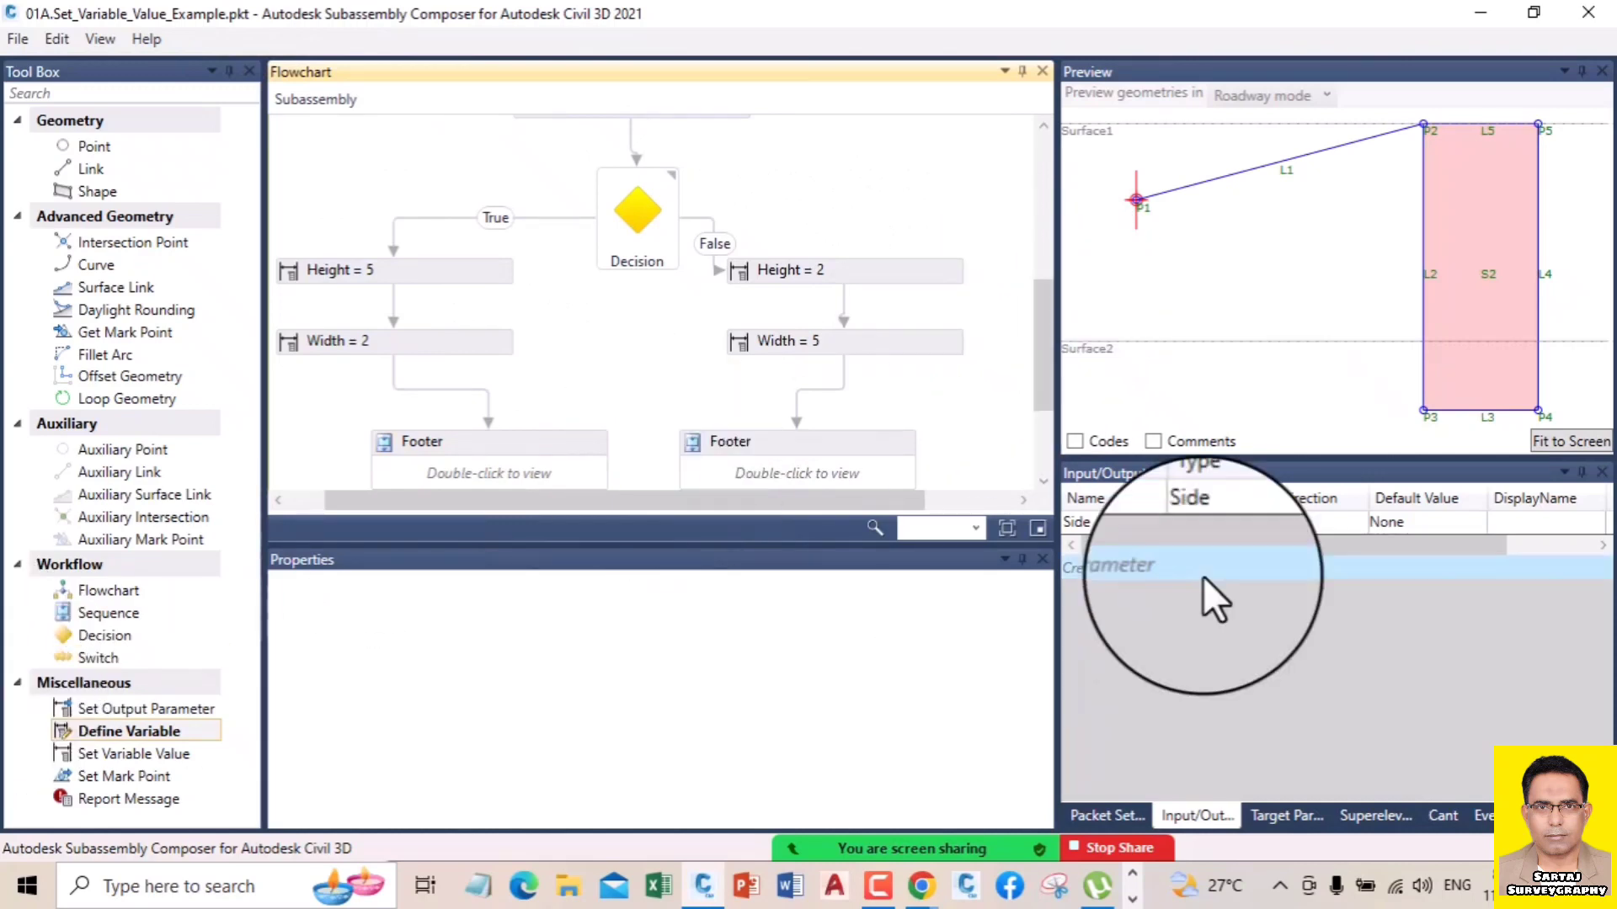
- Compare the Height and Width variable definitions above the Decision with the Height and Width elements in its two branches
drag(1046, 369, 1042, 257)
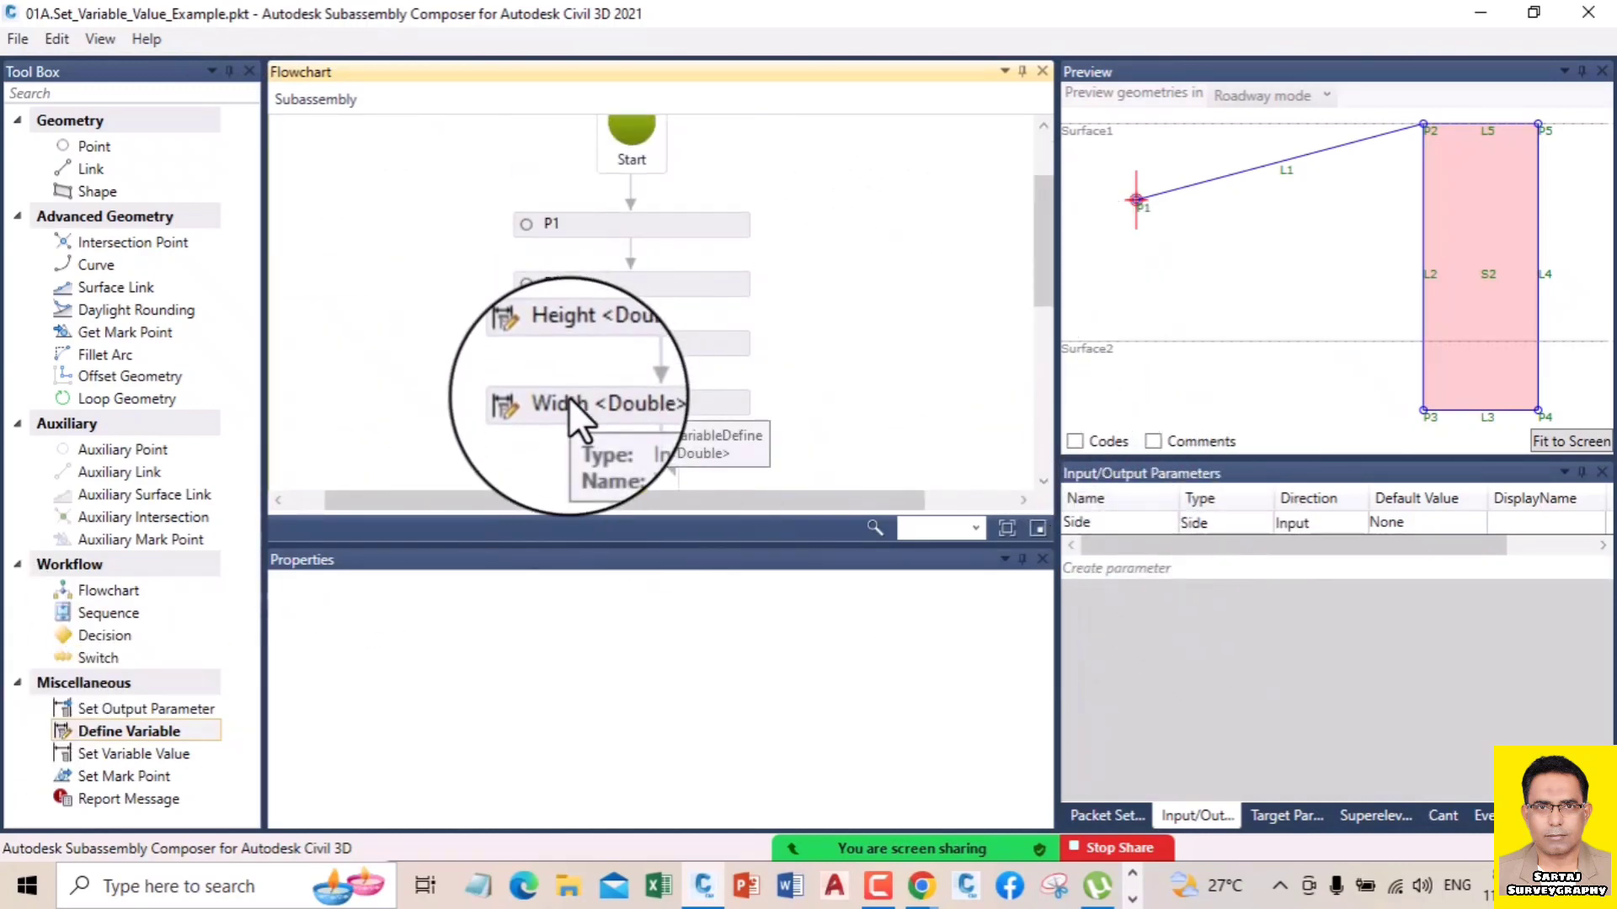
drag(1044, 308, 1040, 412)
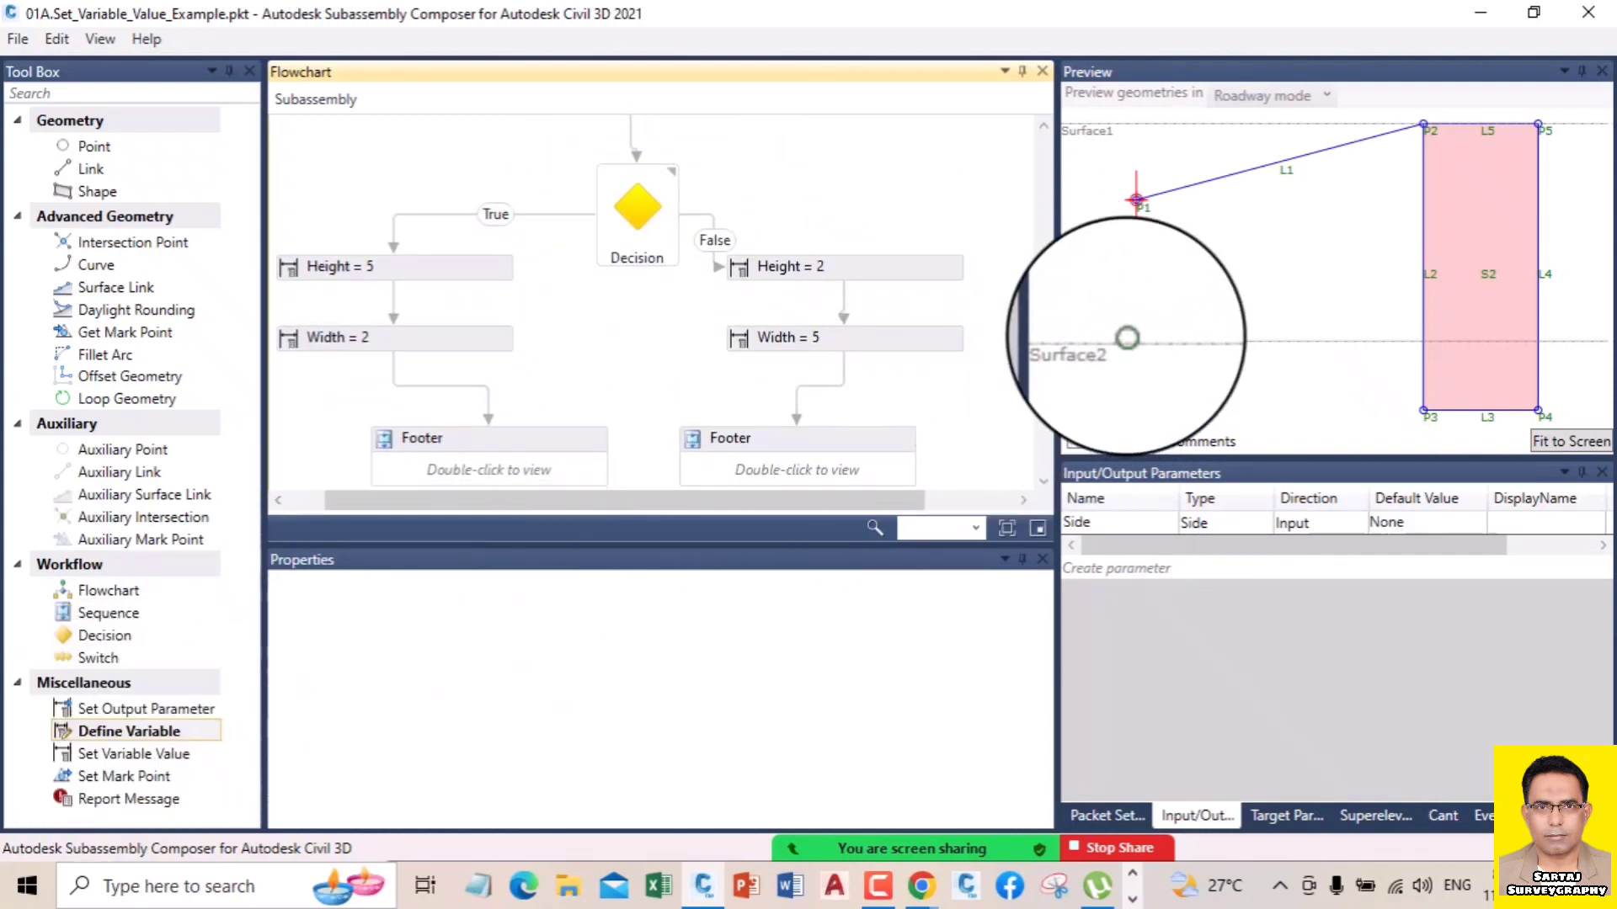
drag(1044, 341, 1045, 236)
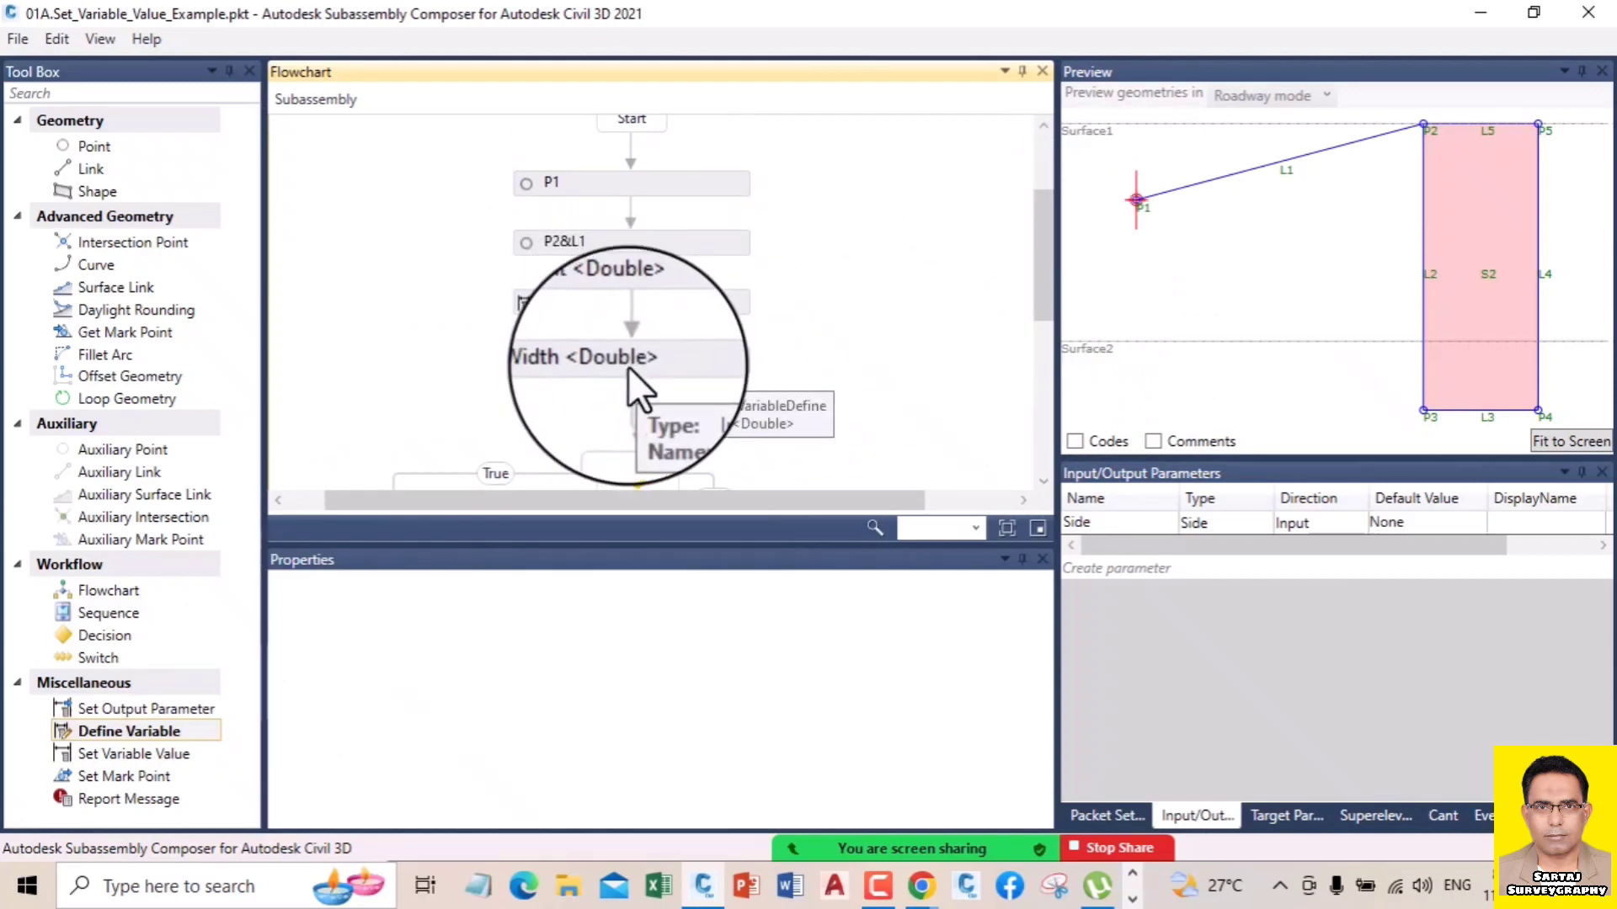
drag(1049, 306, 1030, 377)
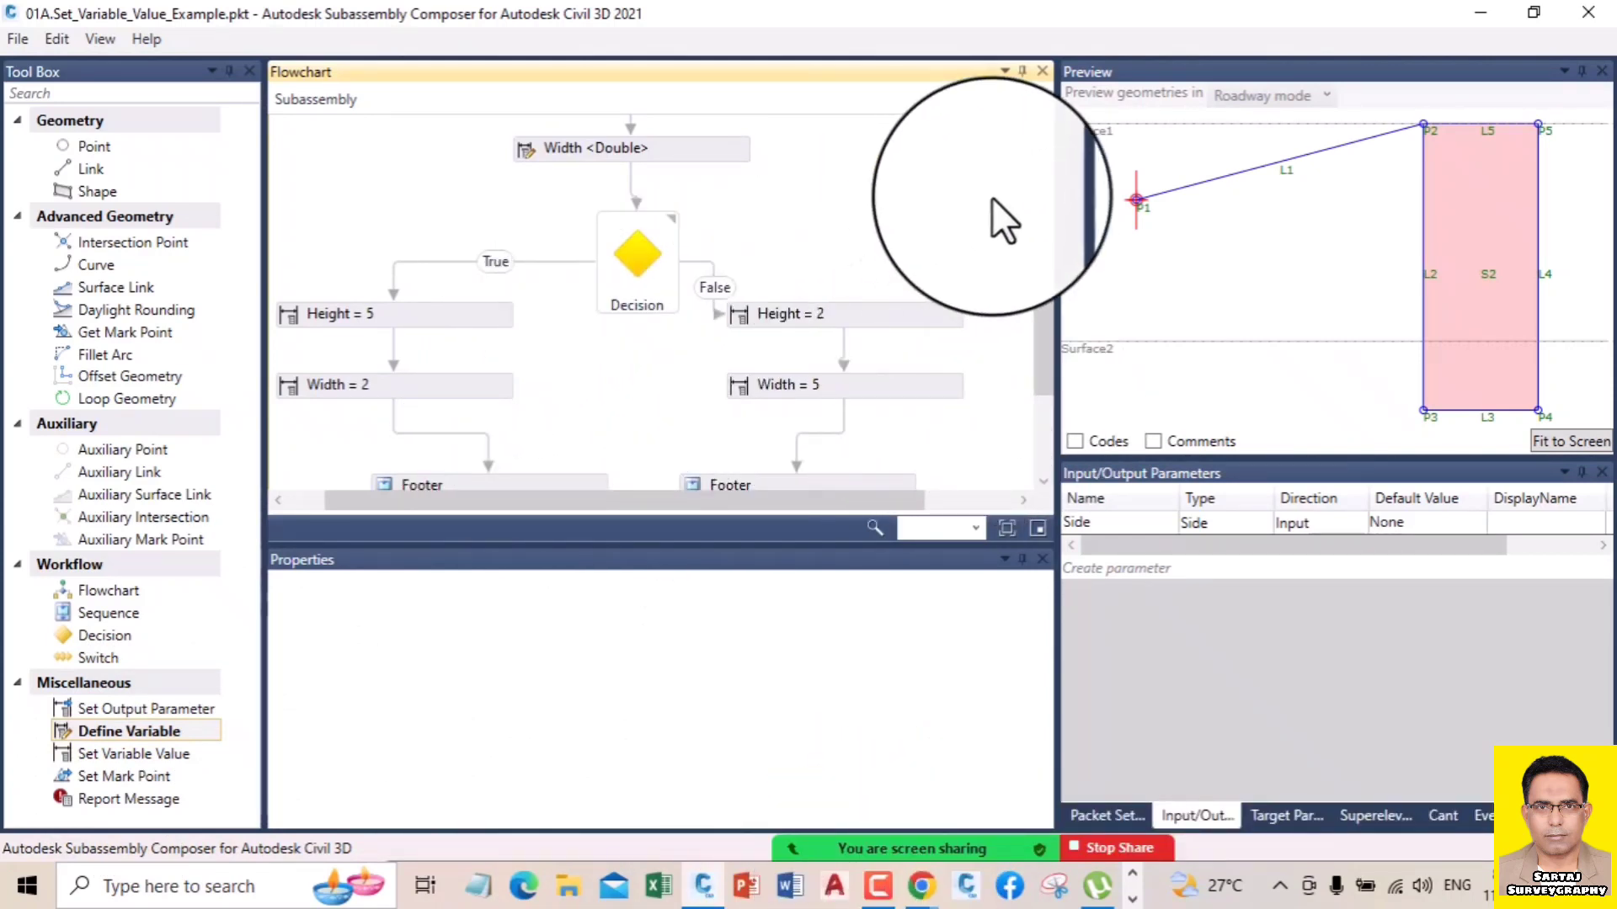
drag(1039, 315, 1036, 265)
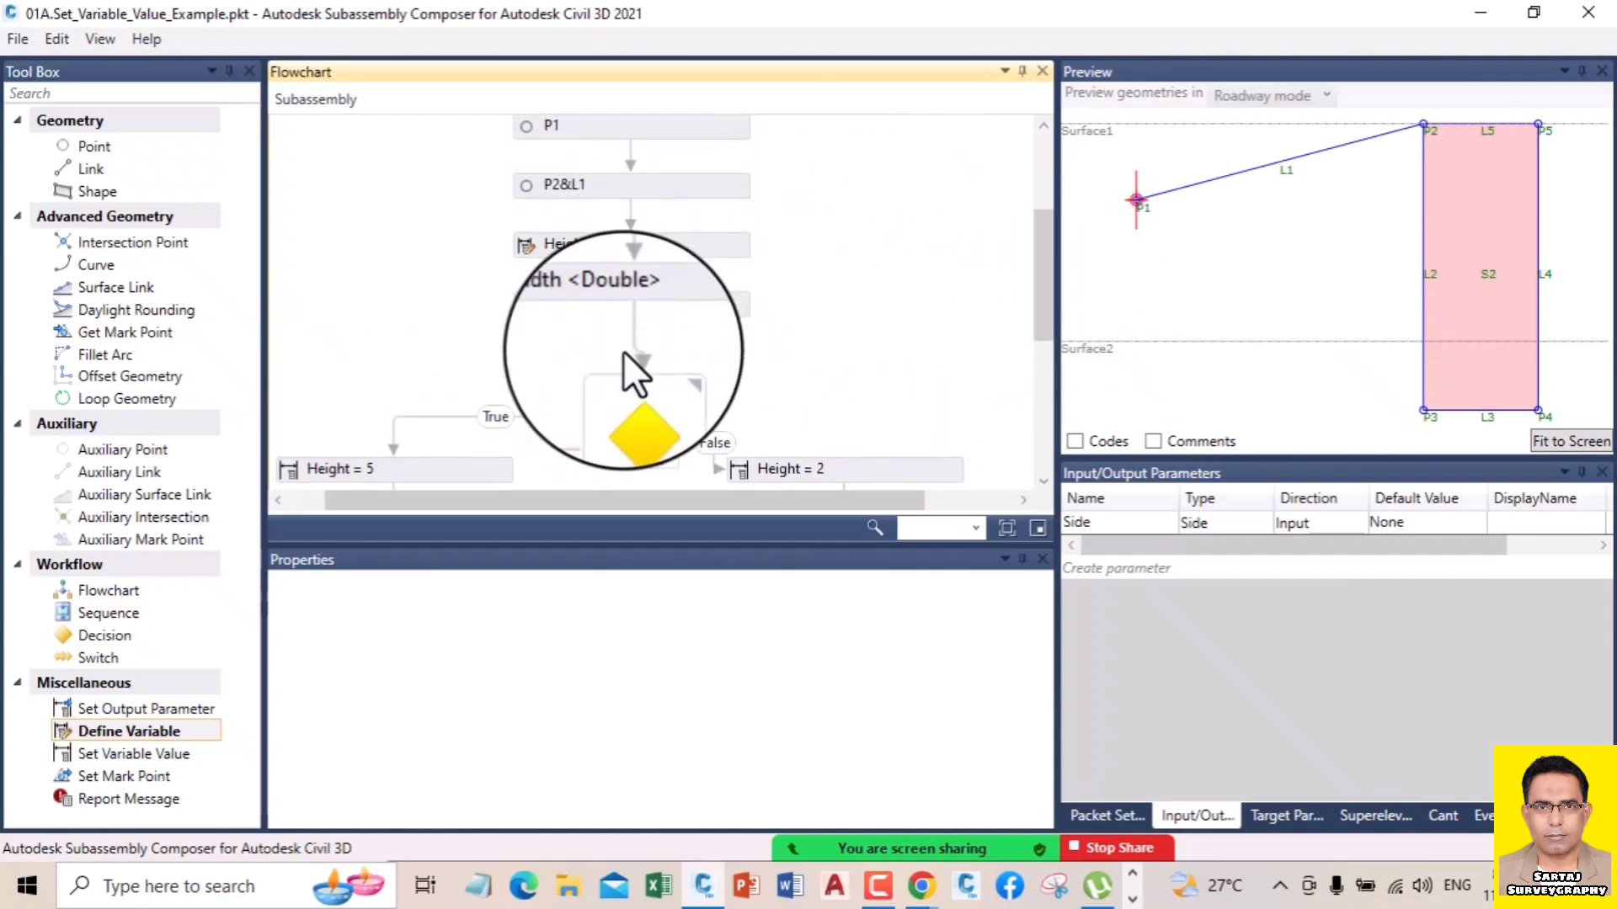
drag(1043, 315, 1038, 392)
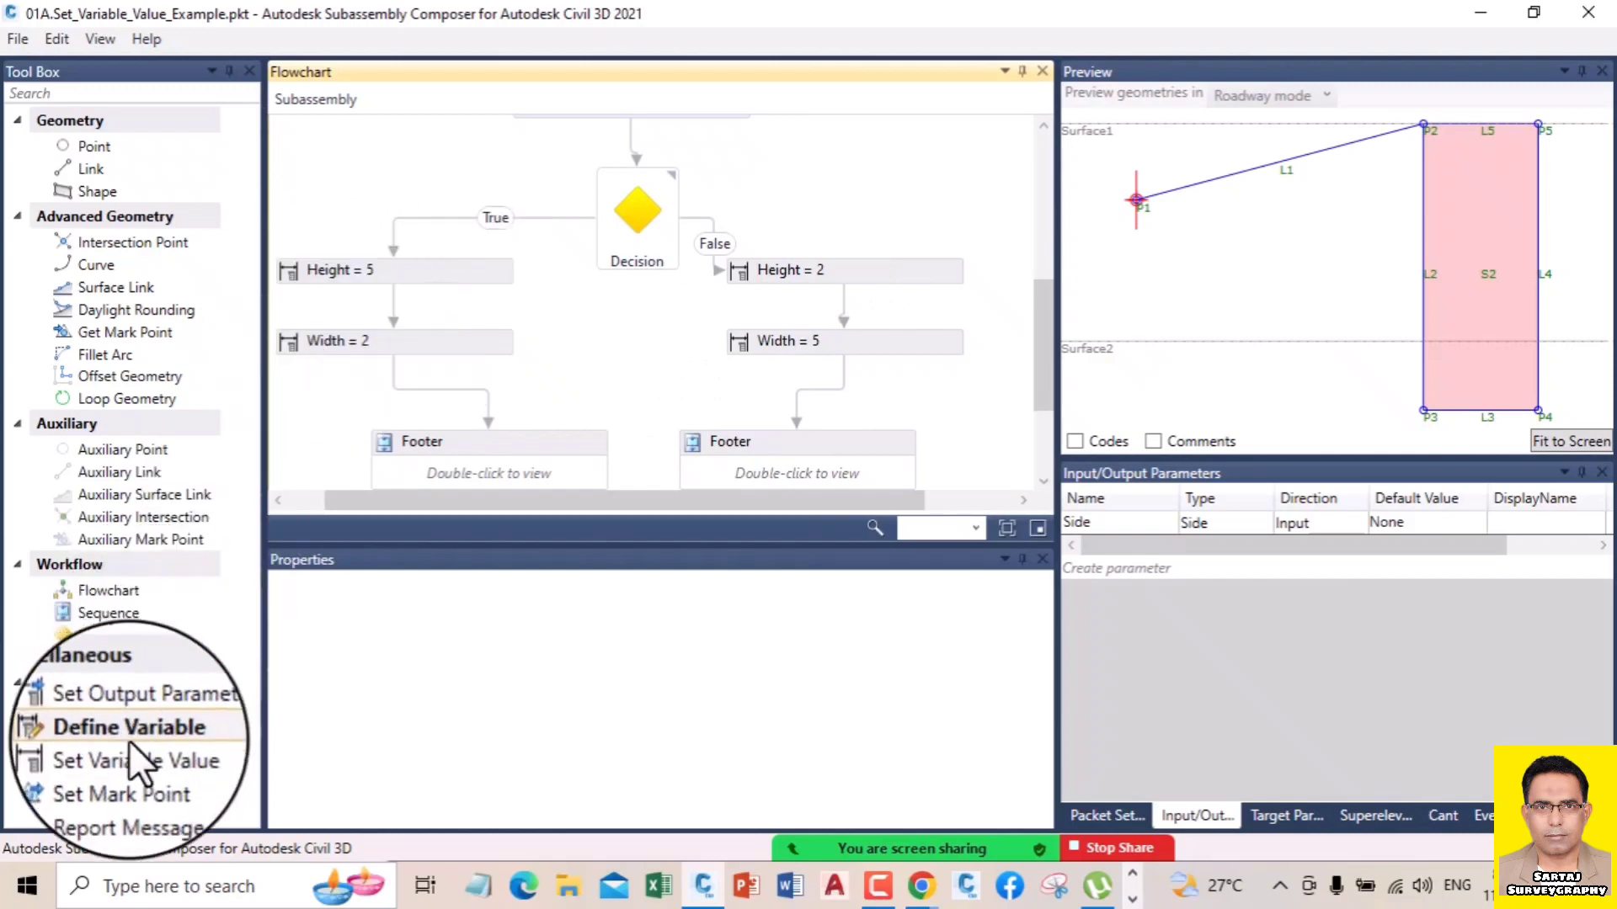
- Check which variable names can be chosen for the True branch's Height and Width elements
click(433, 270)
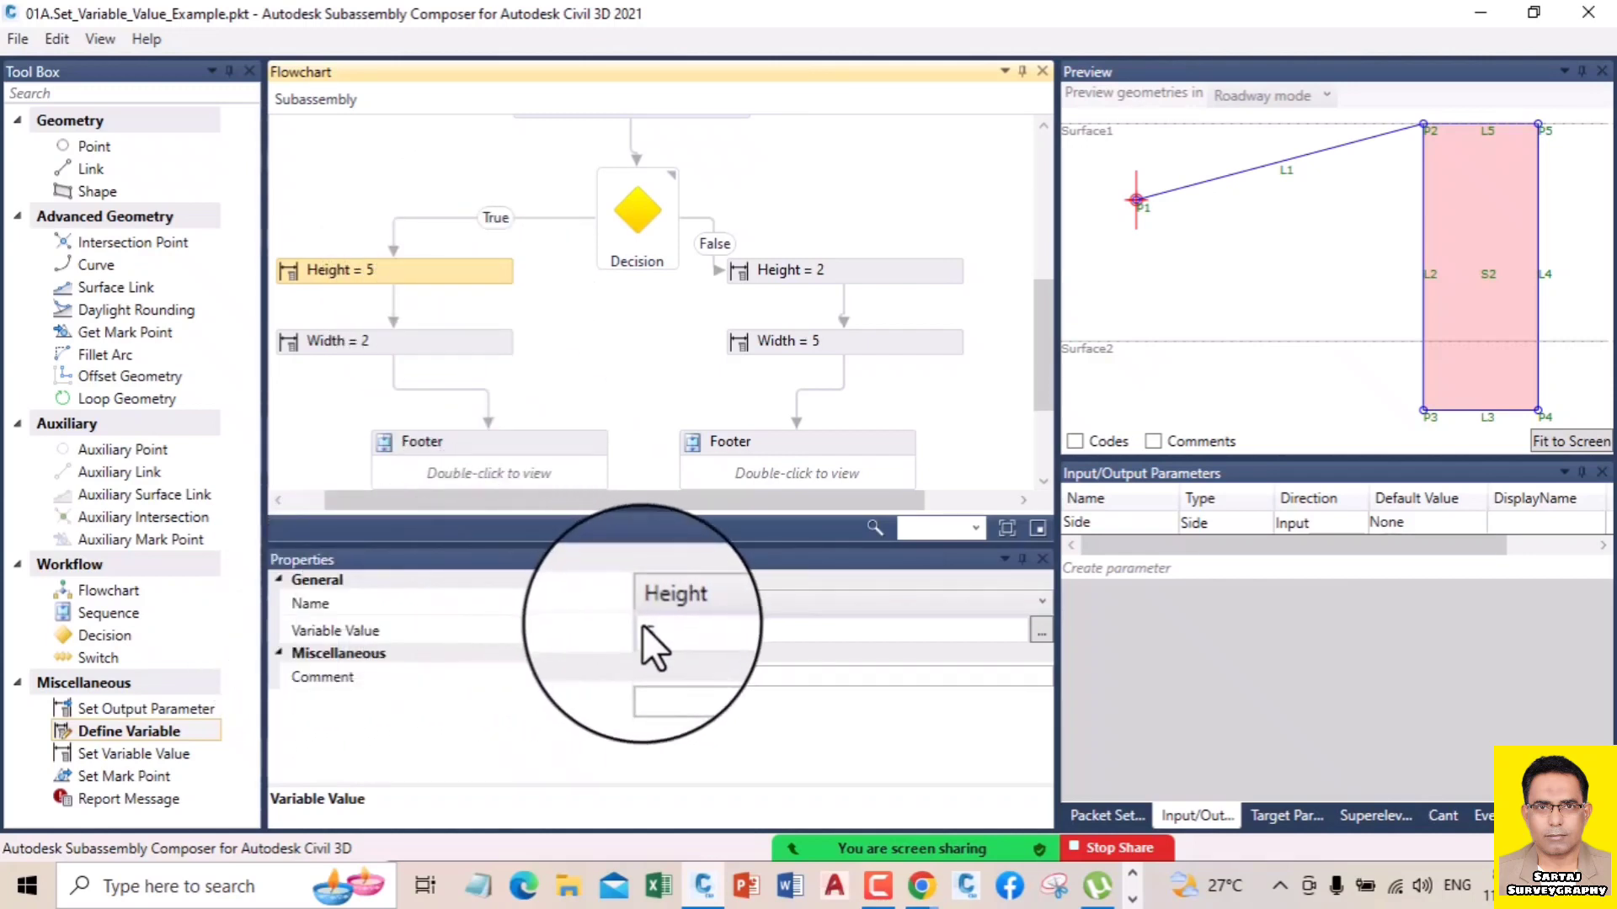
click(694, 605)
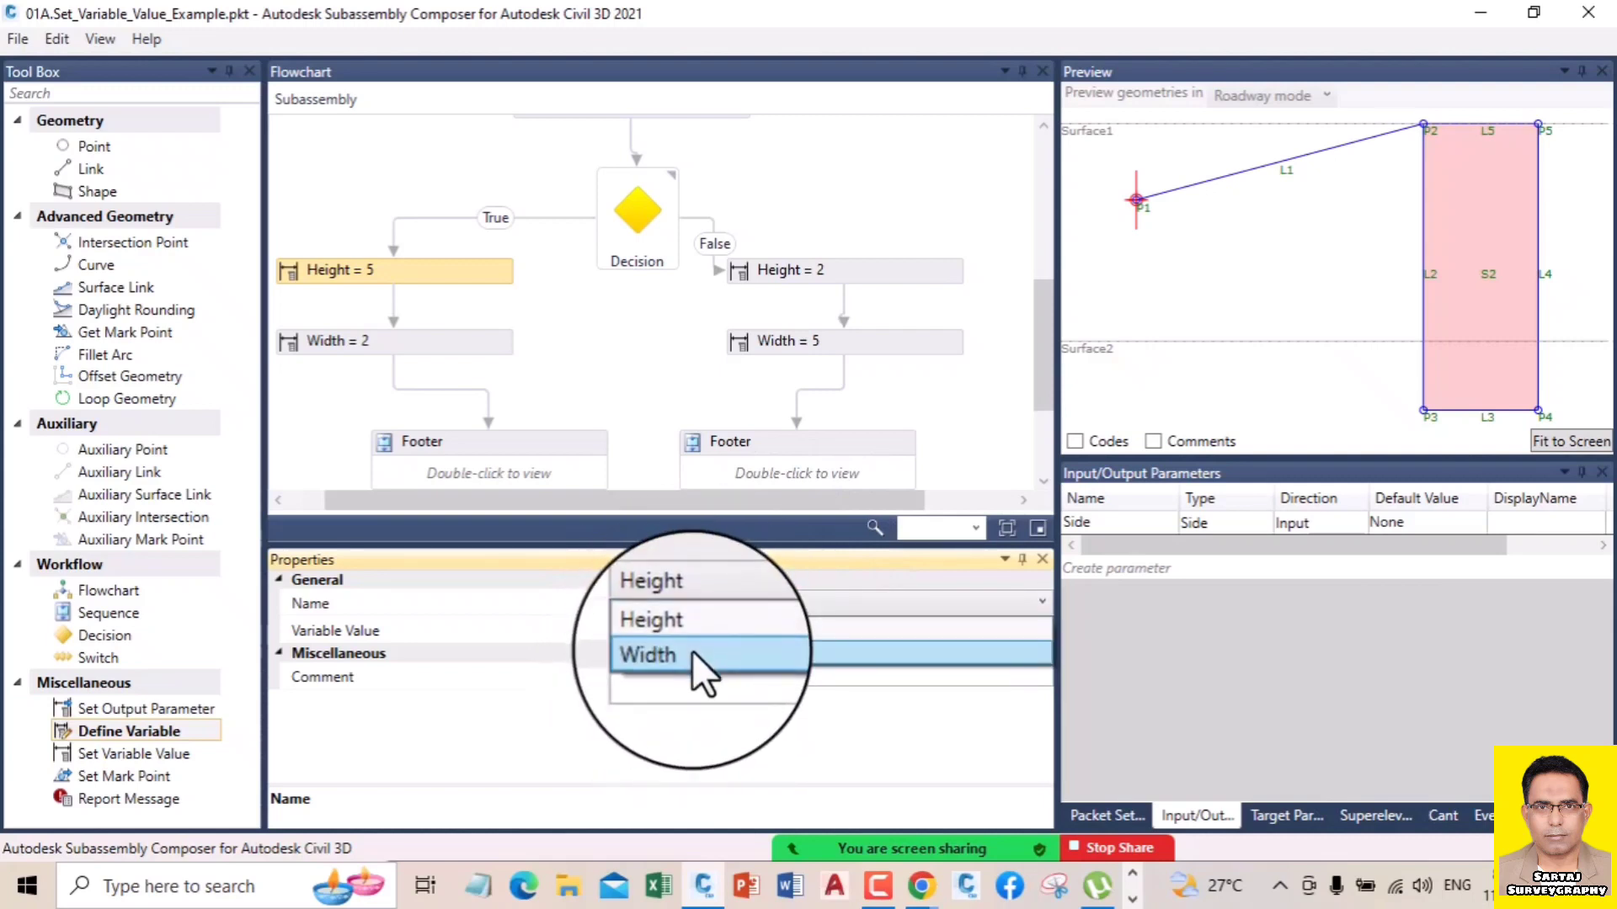
click(446, 285)
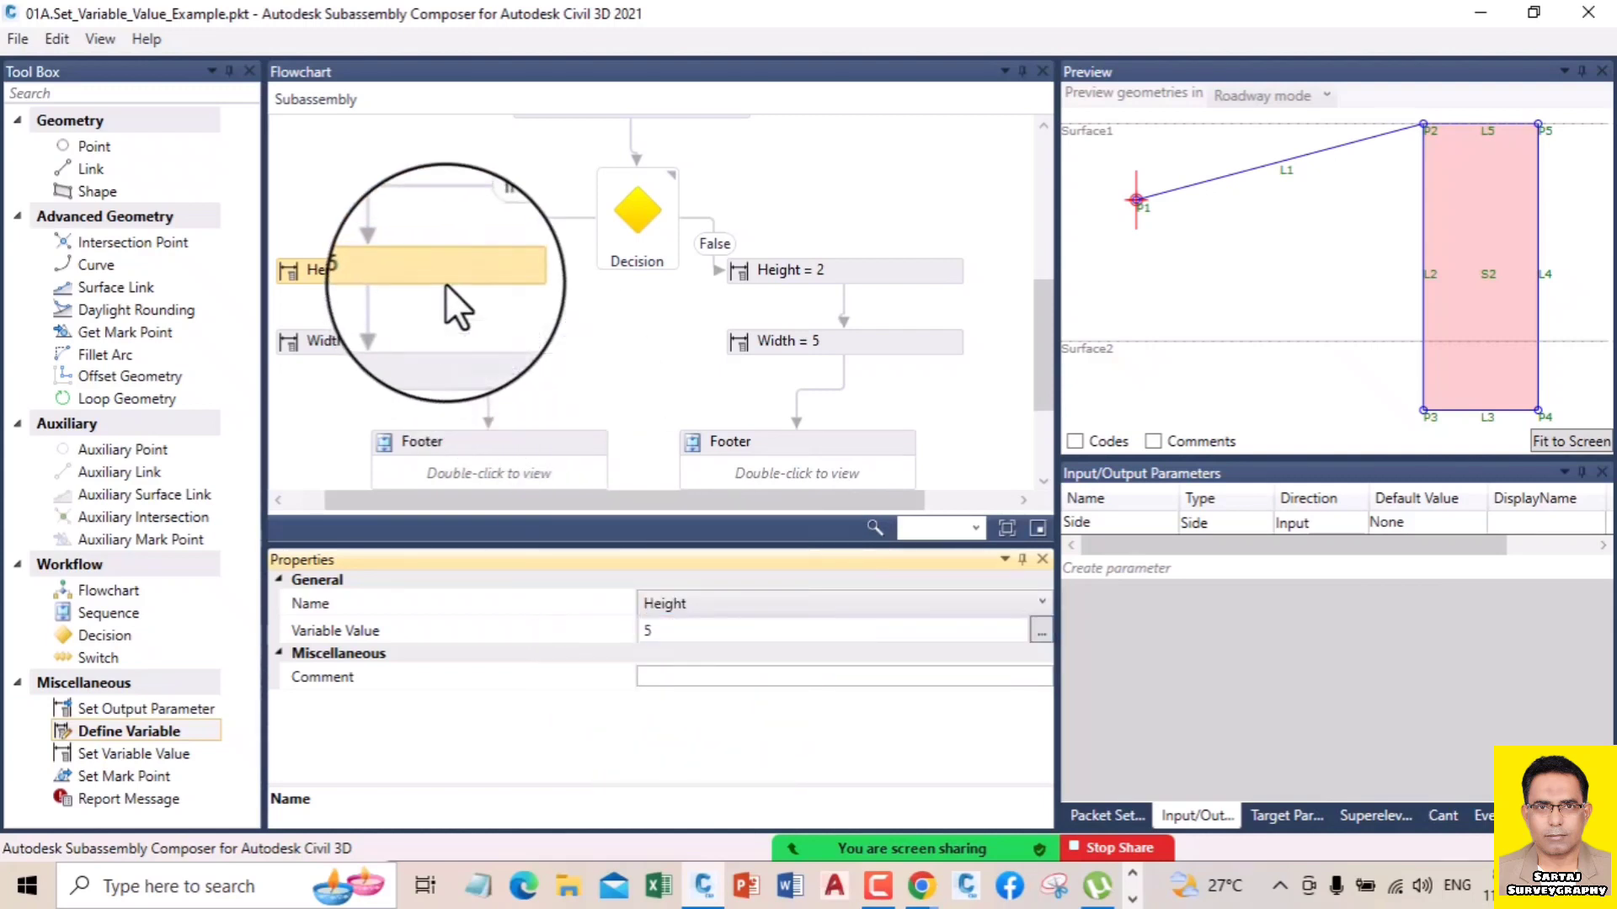
click(417, 345)
click(694, 606)
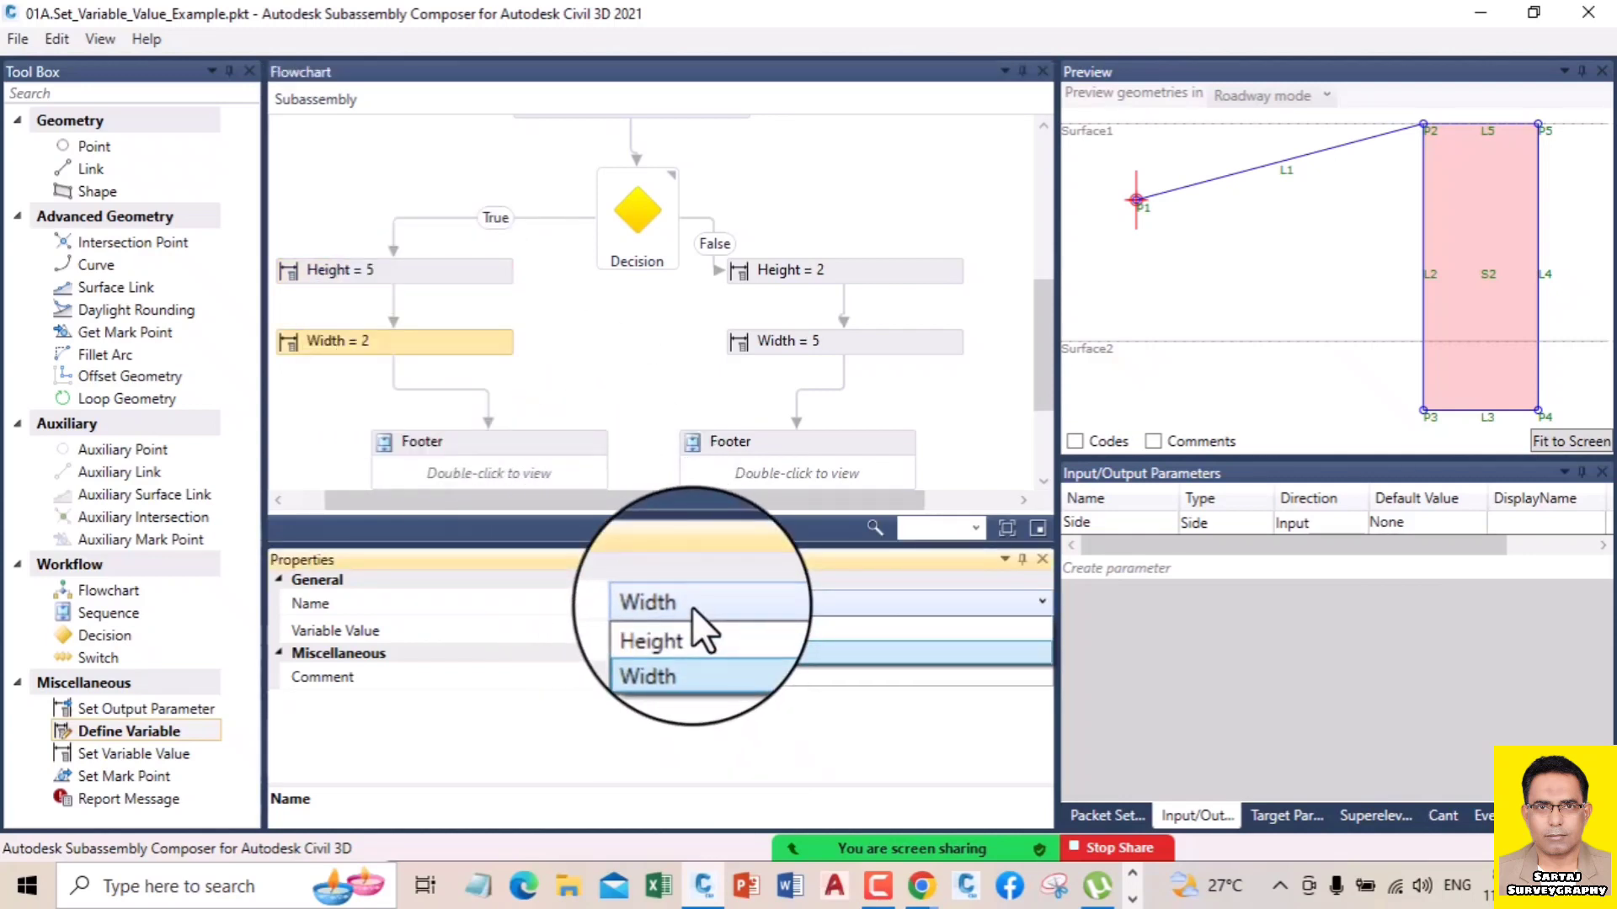
click(482, 262)
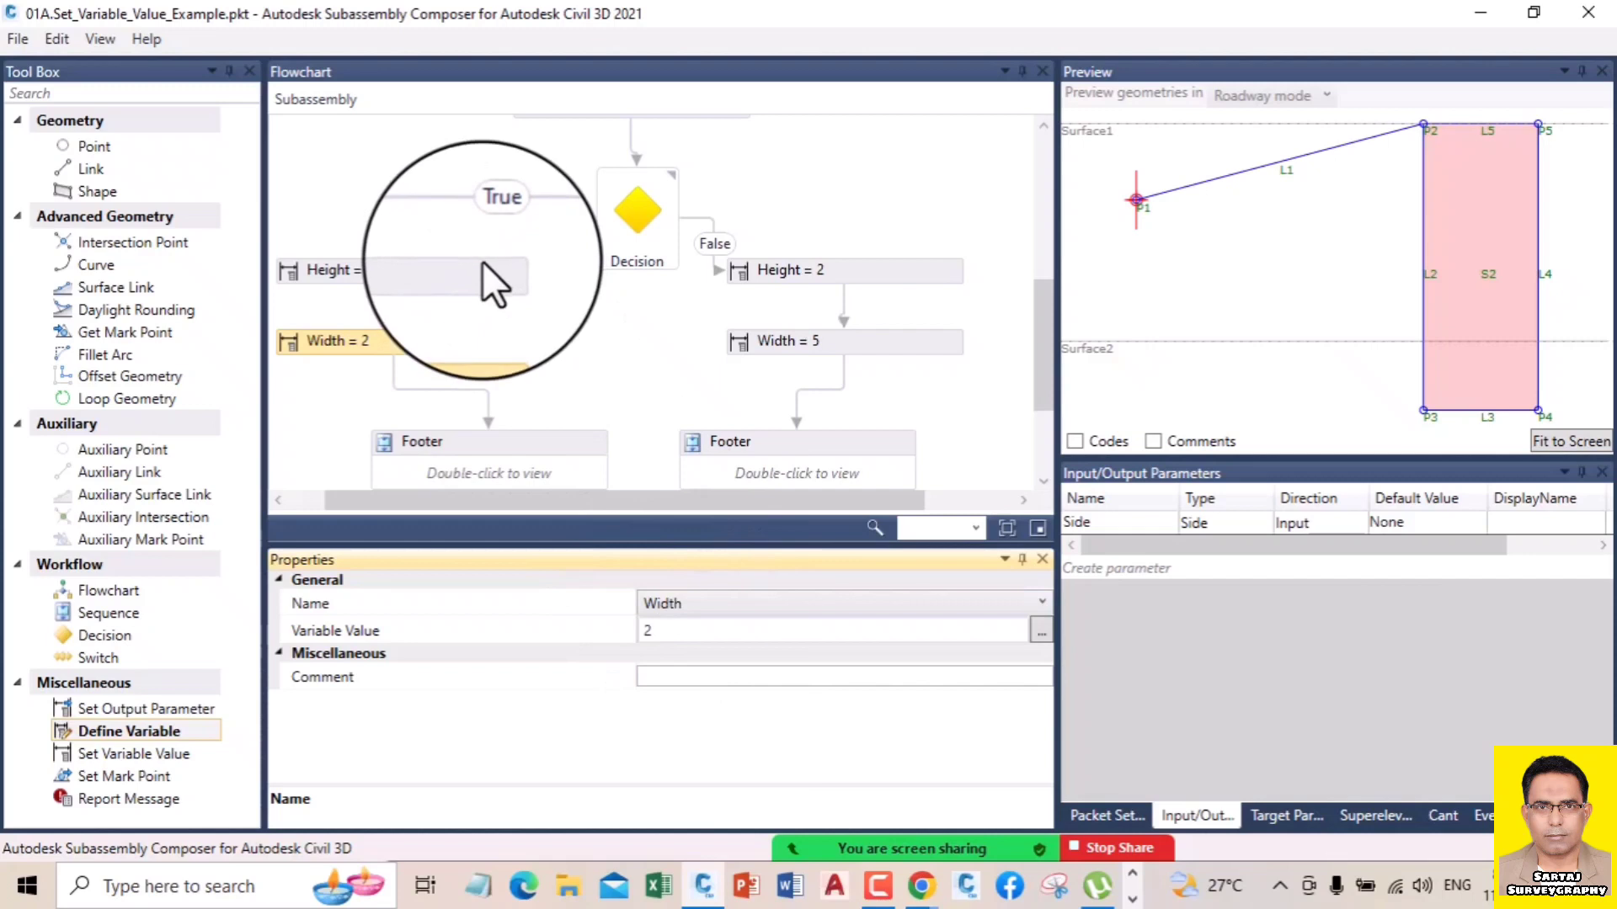
click(479, 274)
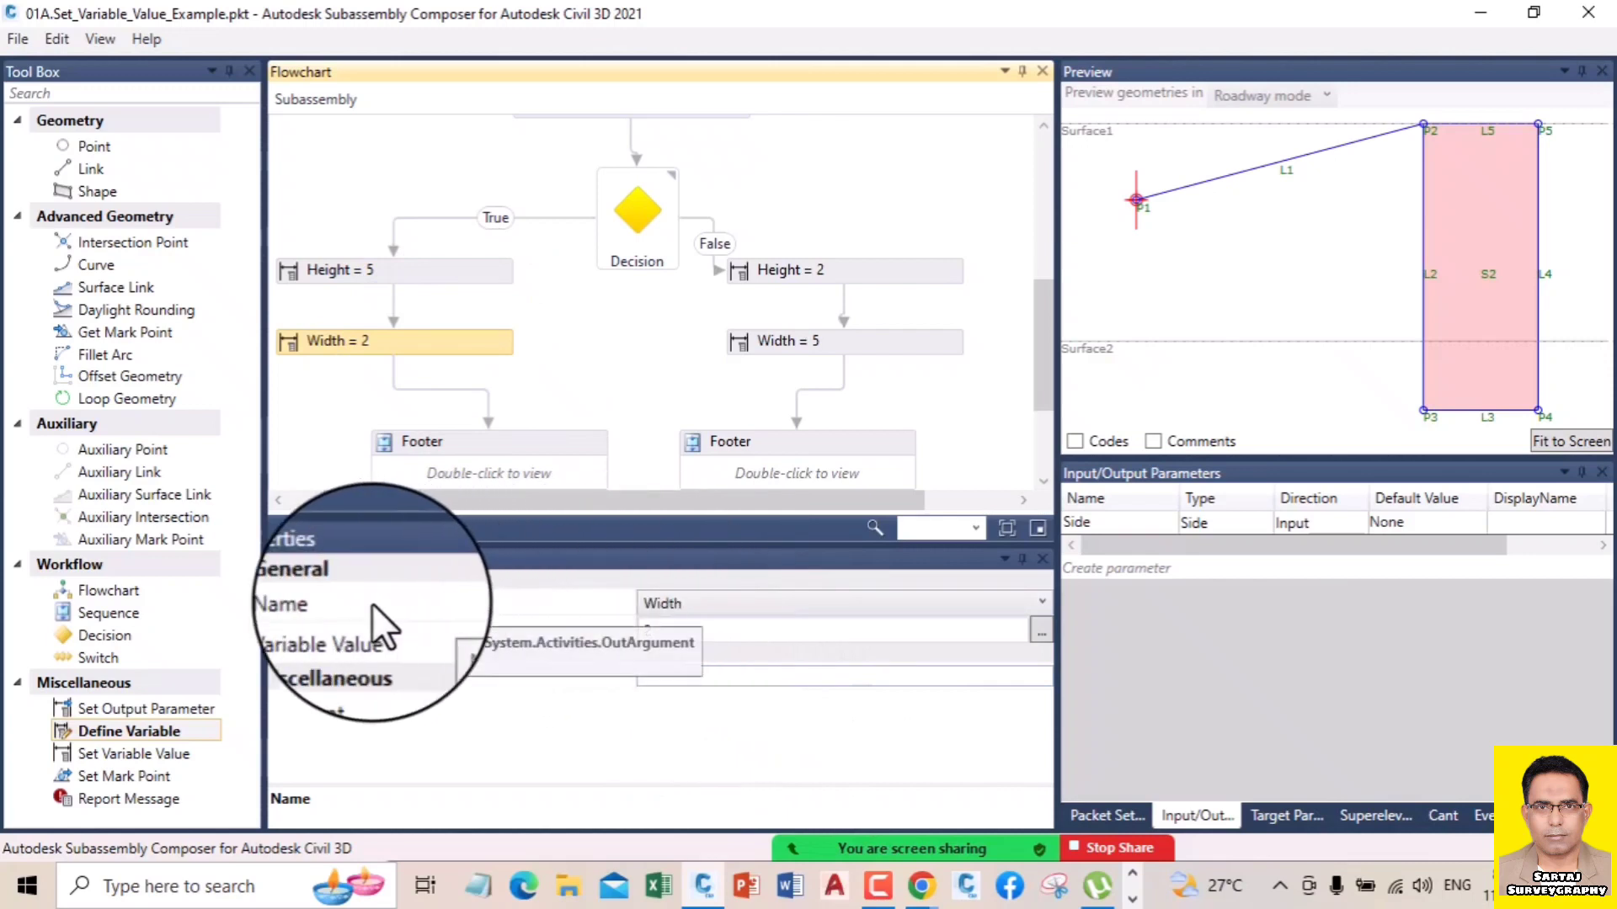
click(680, 608)
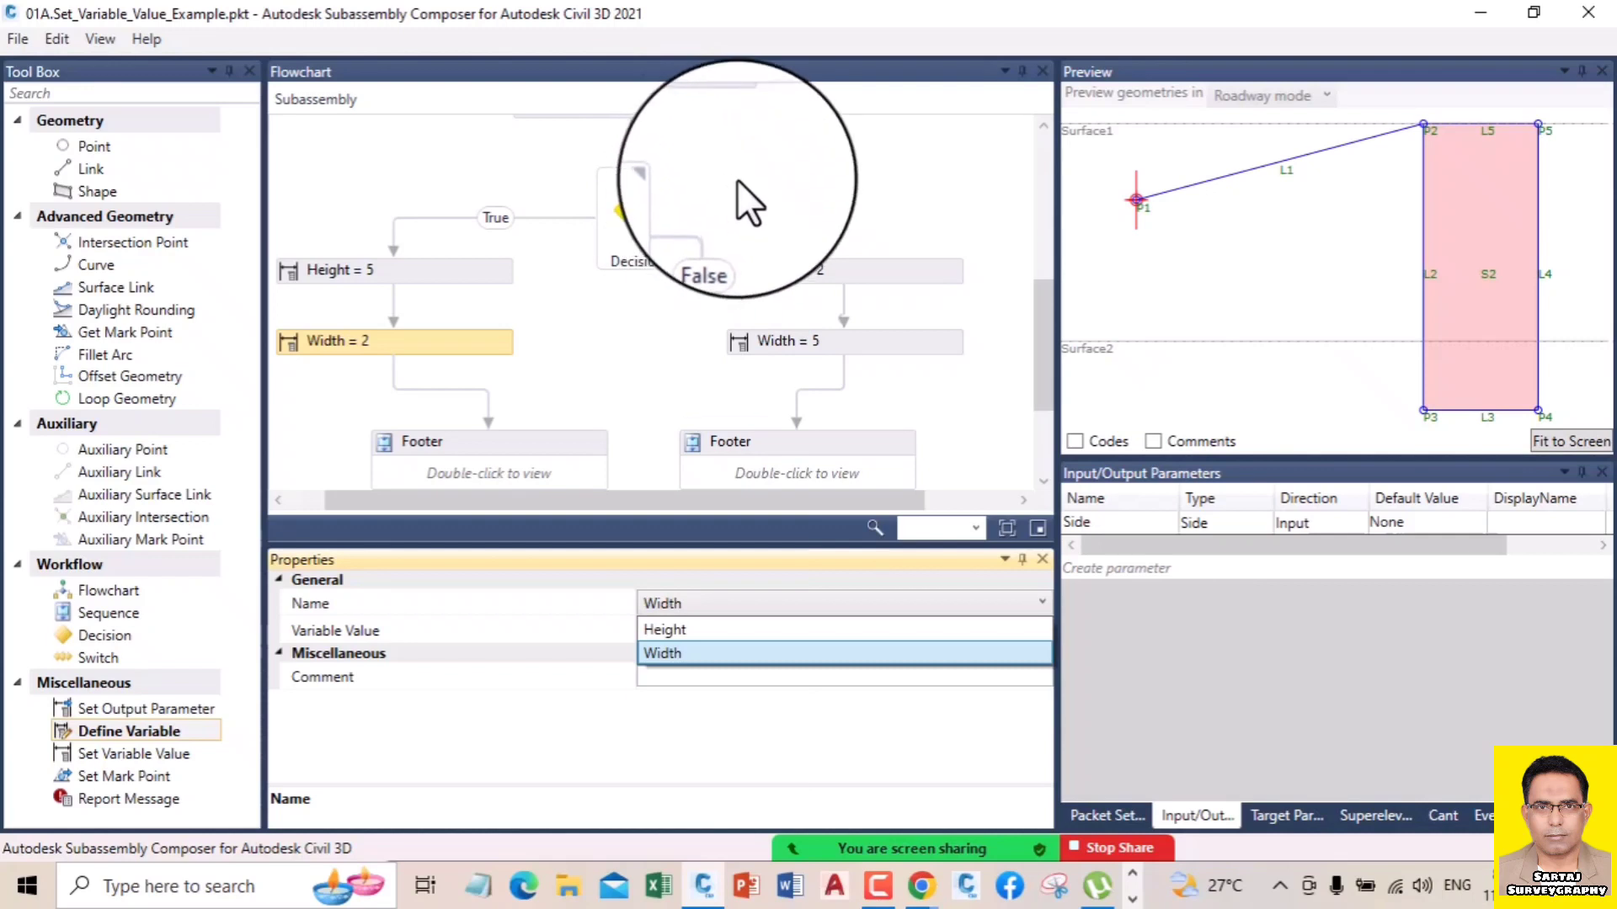
- Open the True branch's Footer sequence and examine the geometry properties of P3&L2, especially its Delta Y expression
click(1044, 483)
click(1045, 483)
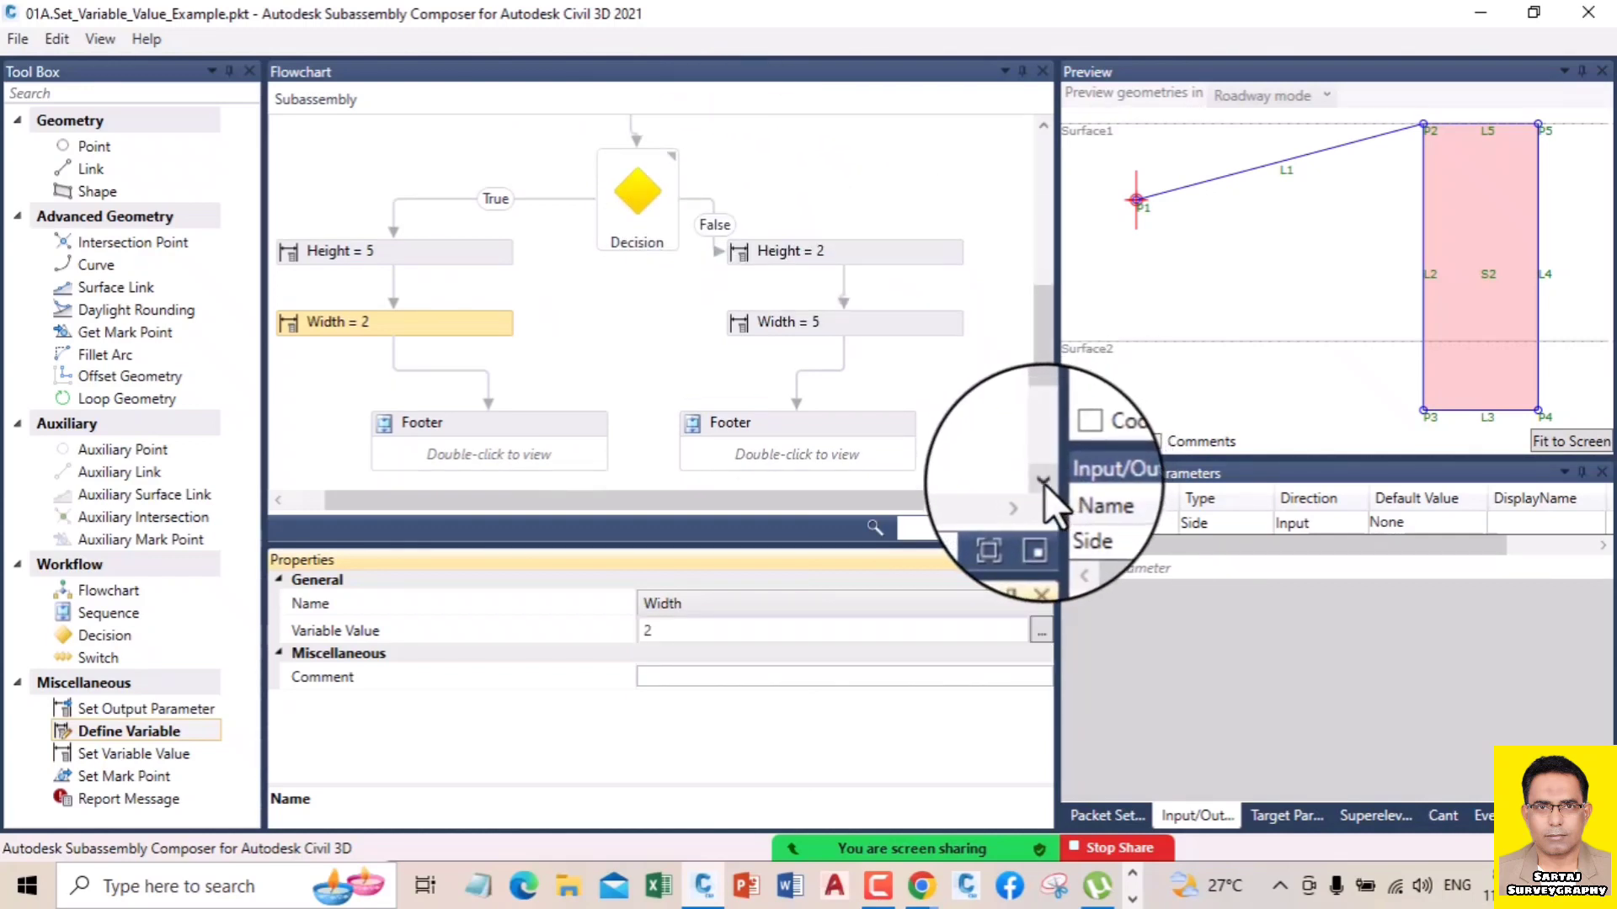
click(1045, 483)
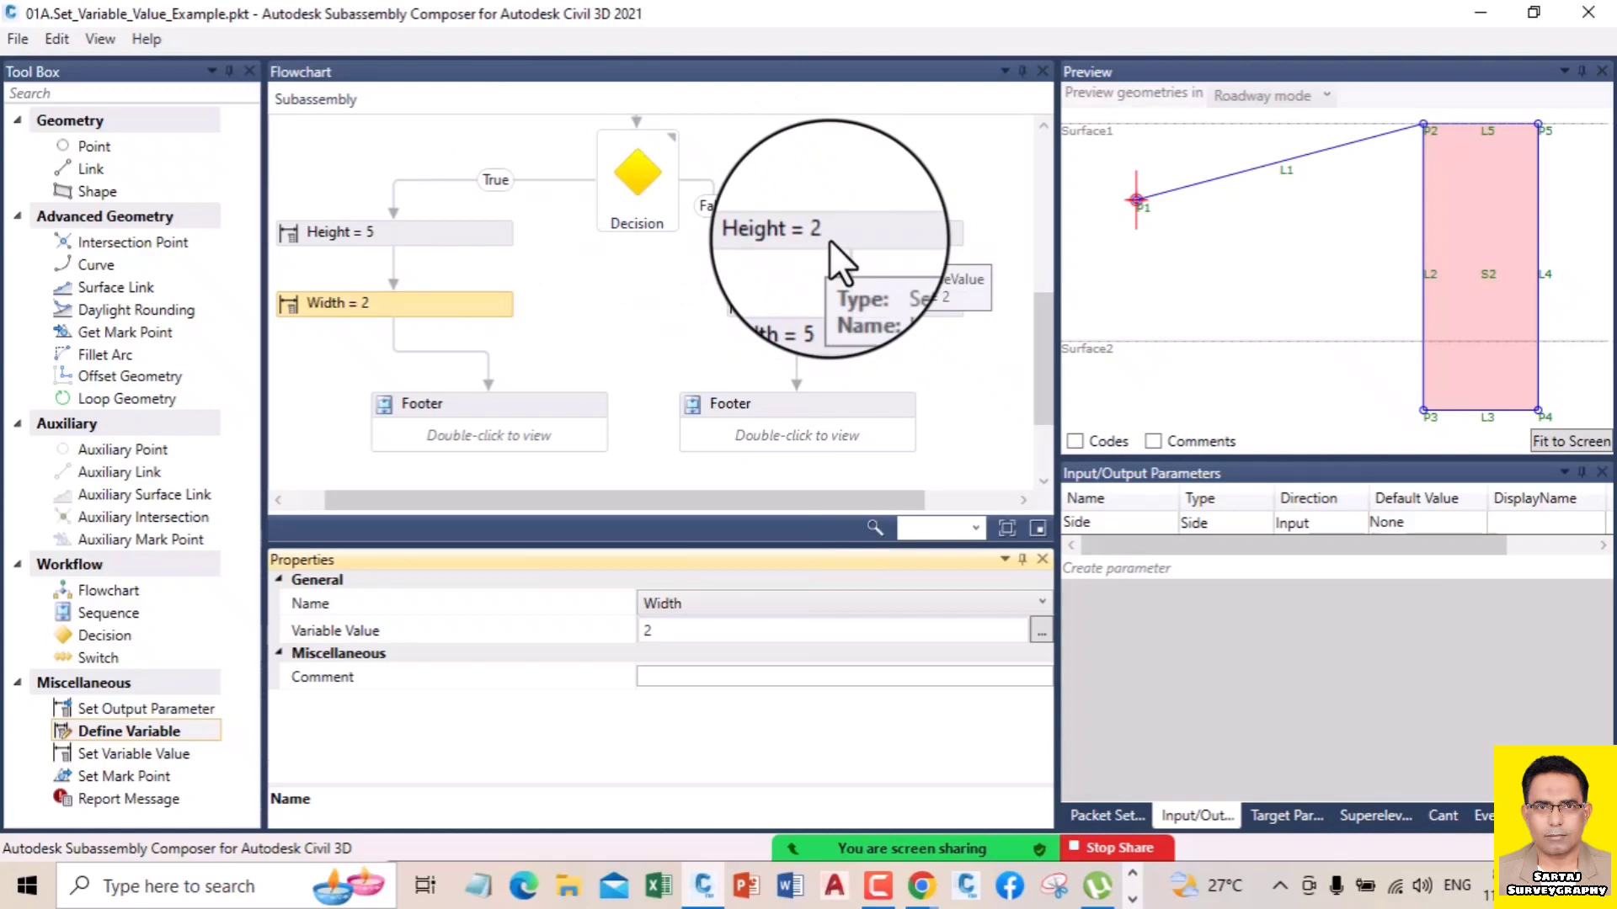
click(527, 433)
double_click(528, 433)
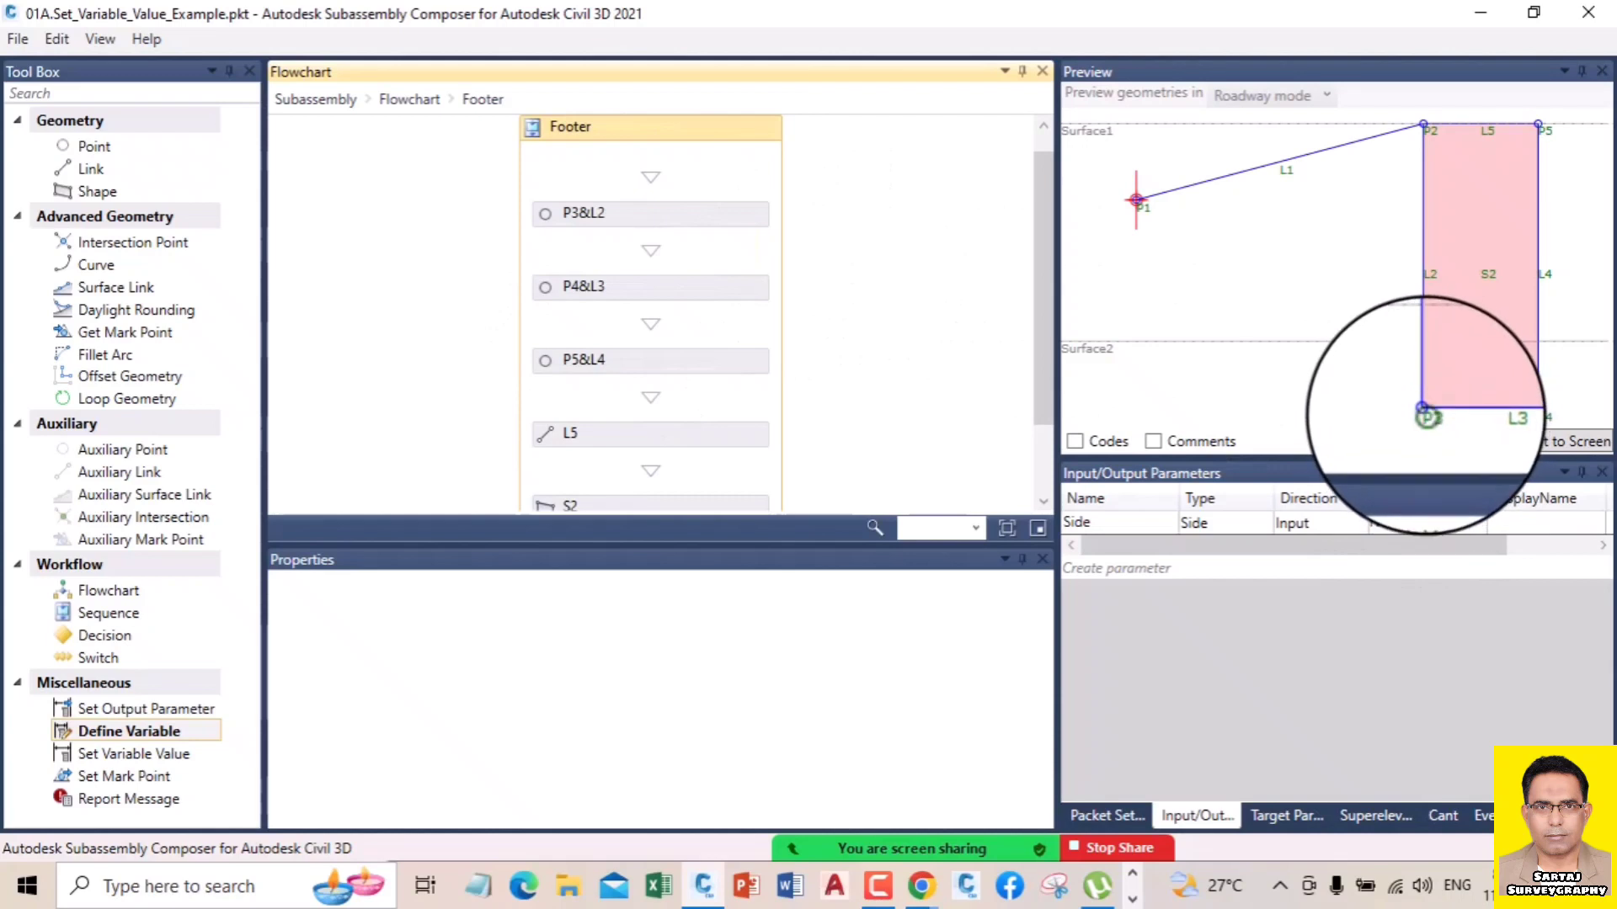
click(609, 220)
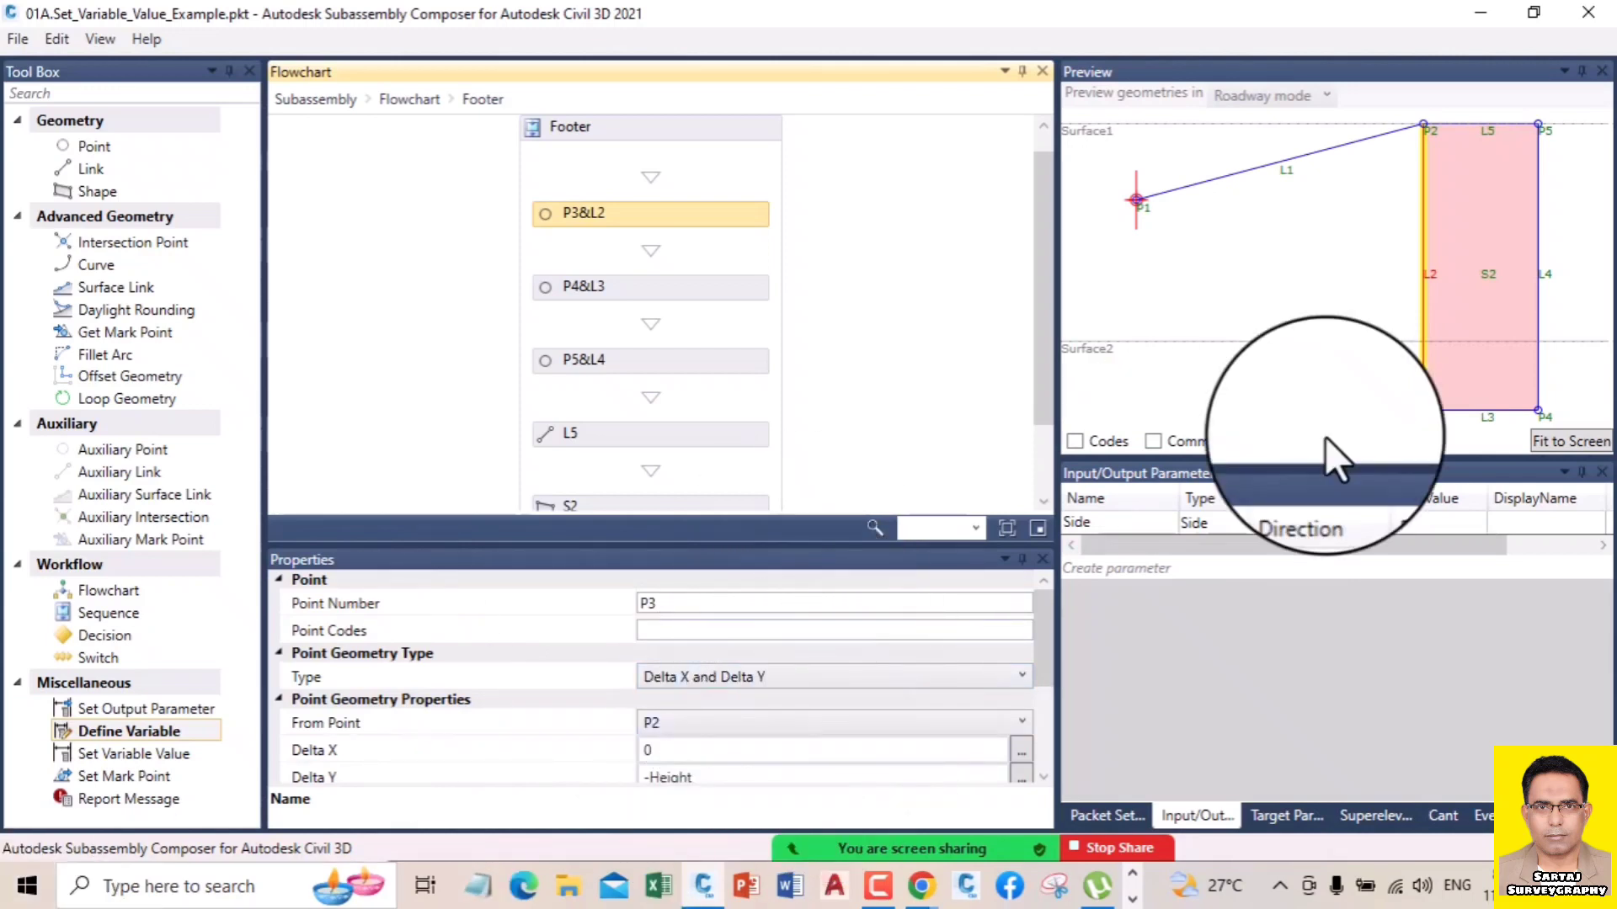
drag(1039, 605, 1038, 633)
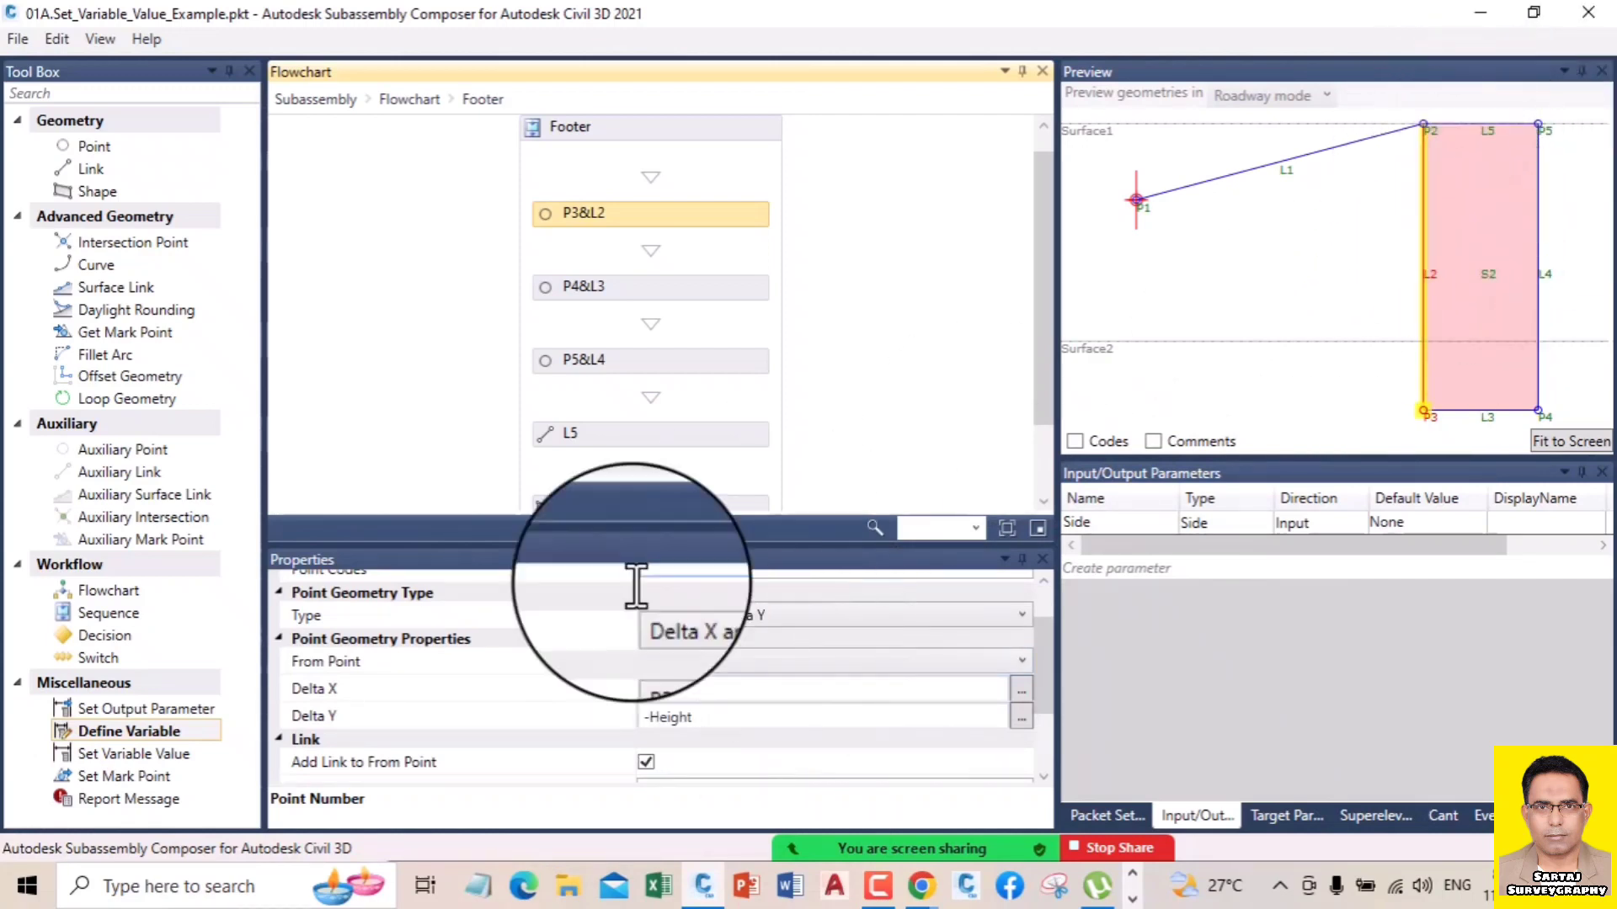
click(668, 719)
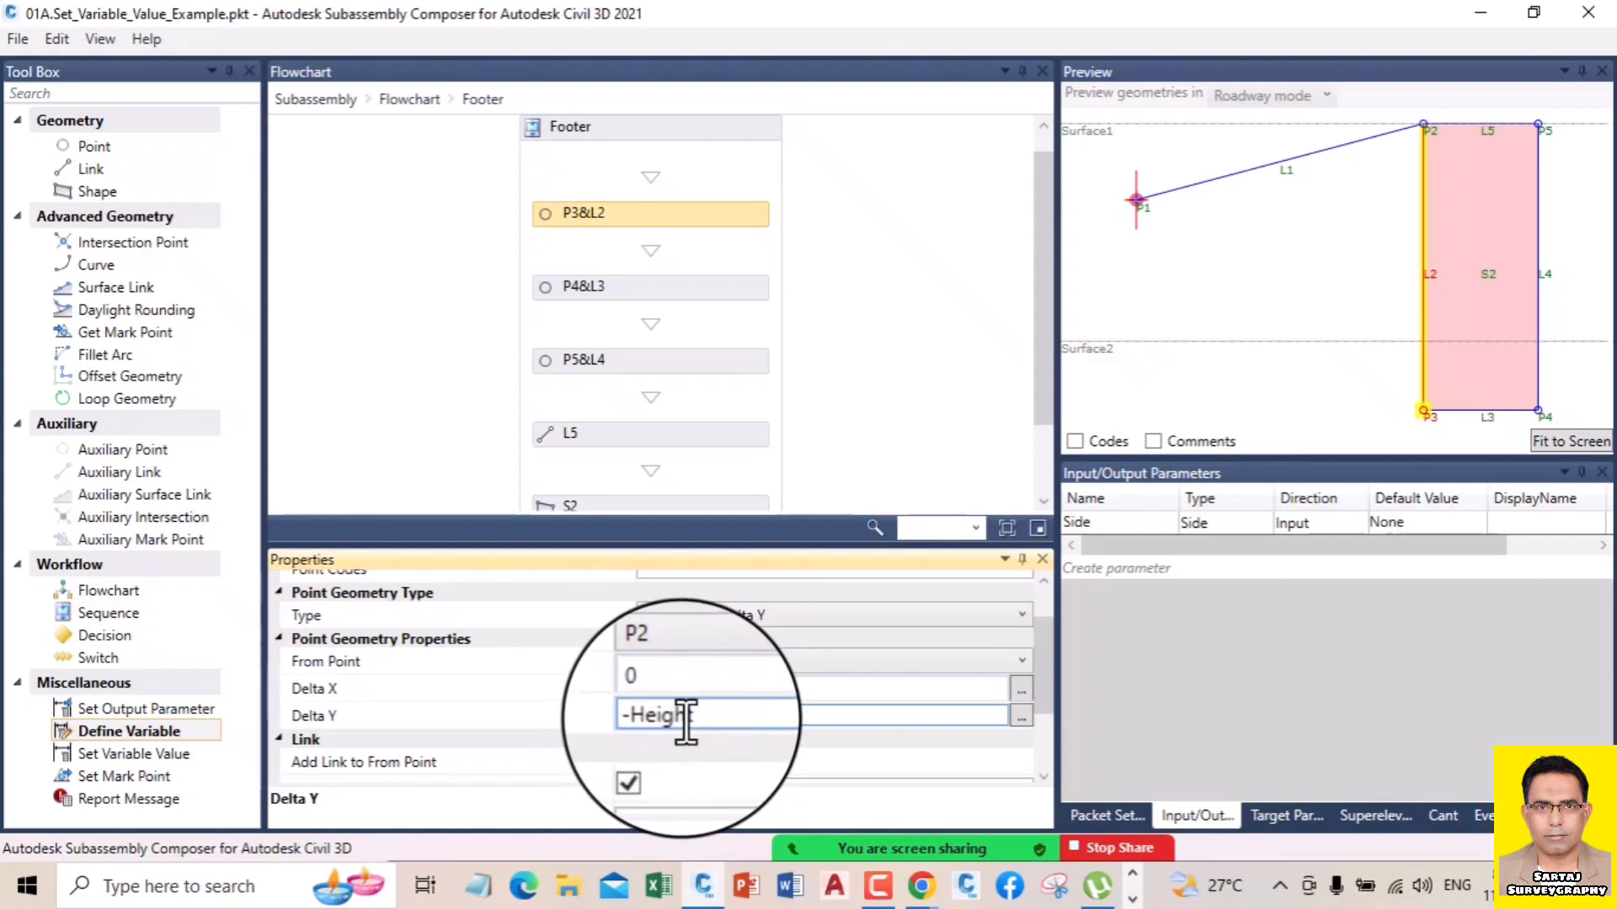
scroll(702, 720, down, 1)
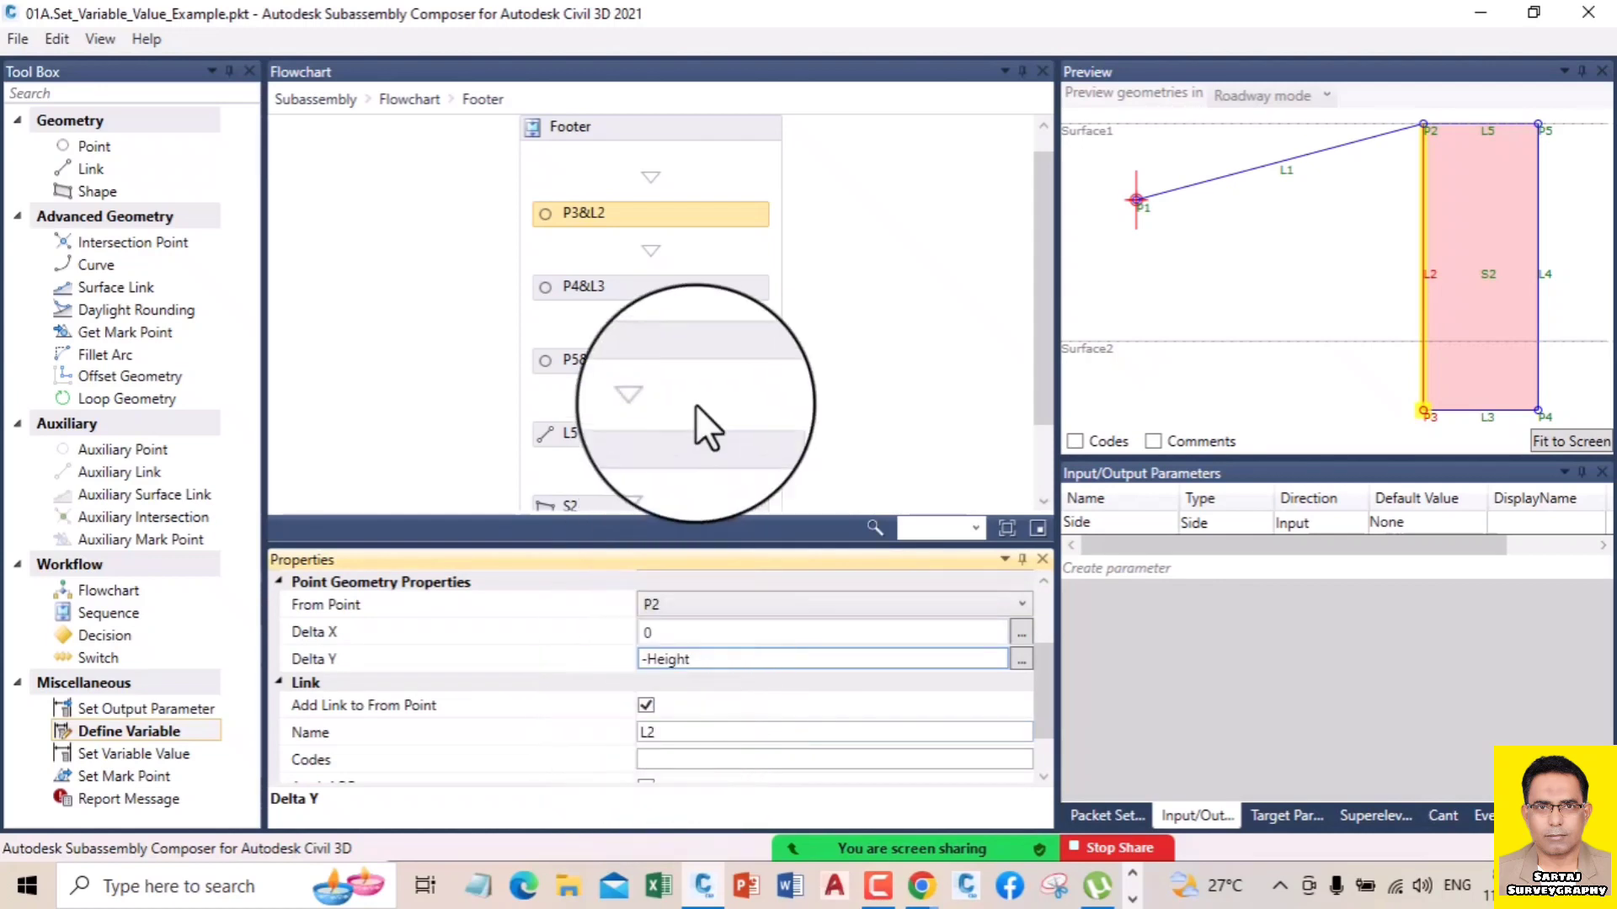
- Set the Delta X of the P4&L3 point in the Footer sequence to -Width
click(640, 288)
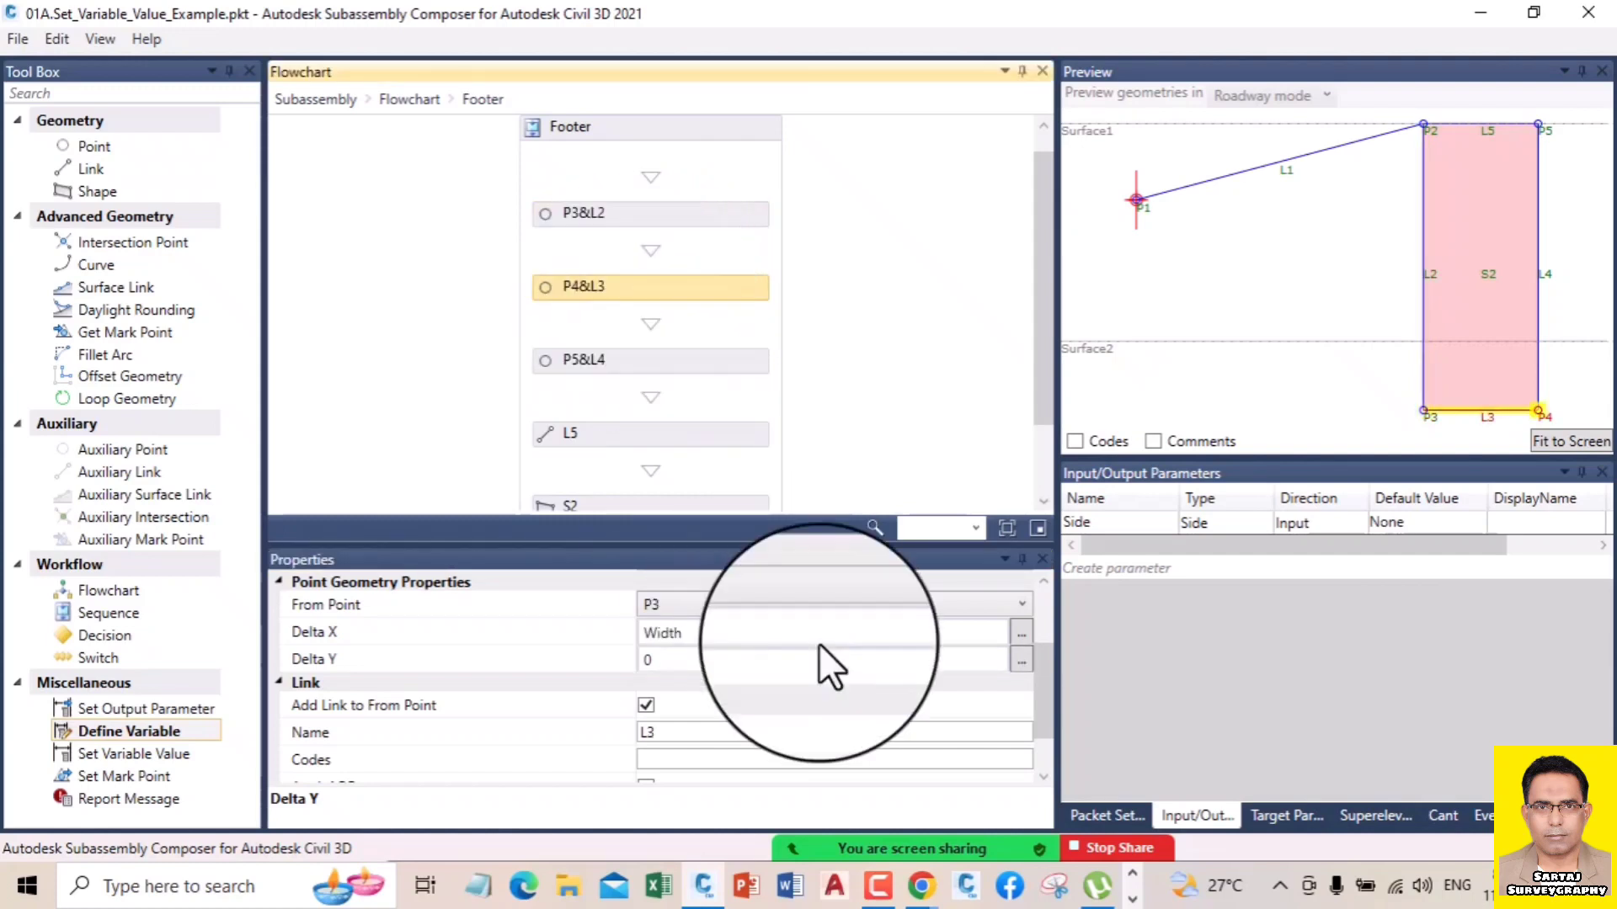
mouse_move(1045, 690)
mouse_down()
mouse_move(1048, 726)
mouse_move(1042, 674)
mouse_up()
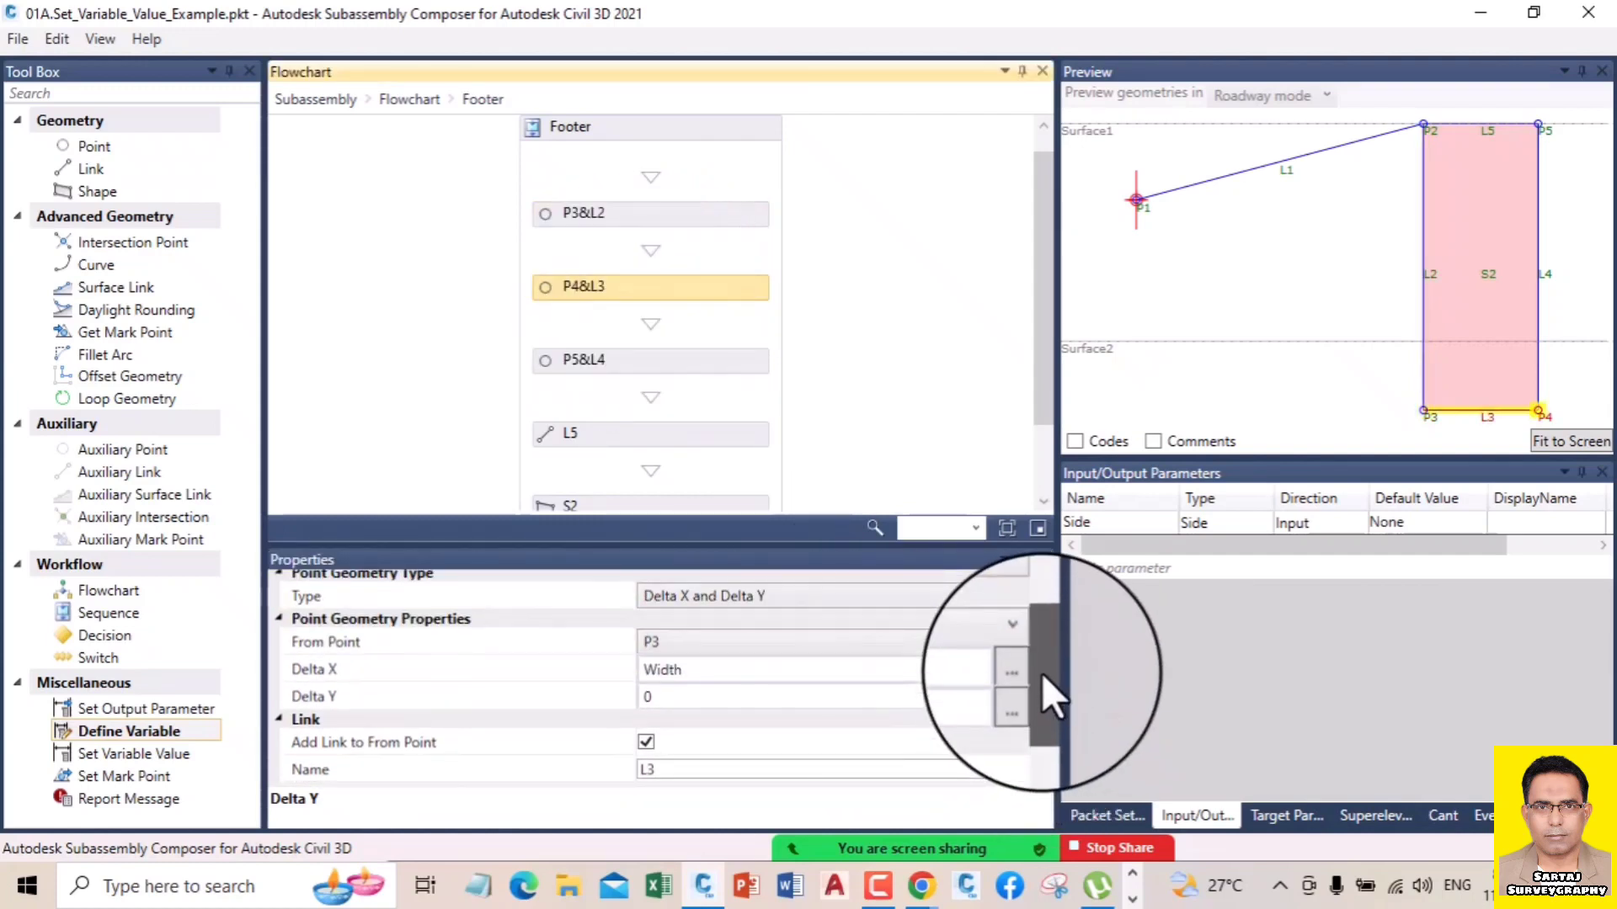
click(657, 671)
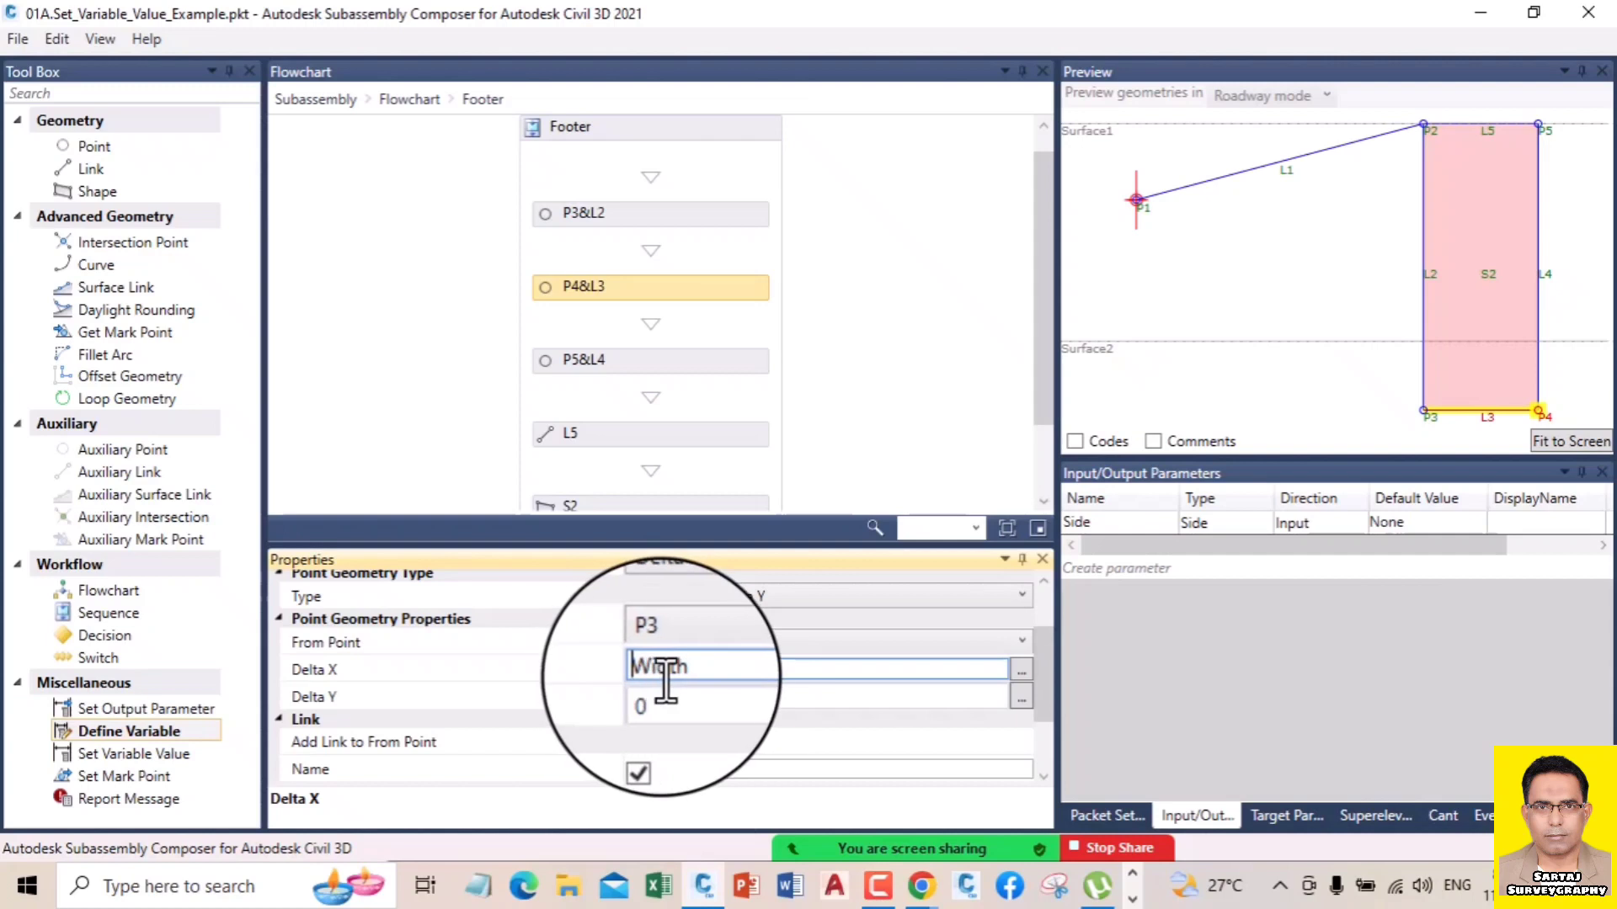
text(-)
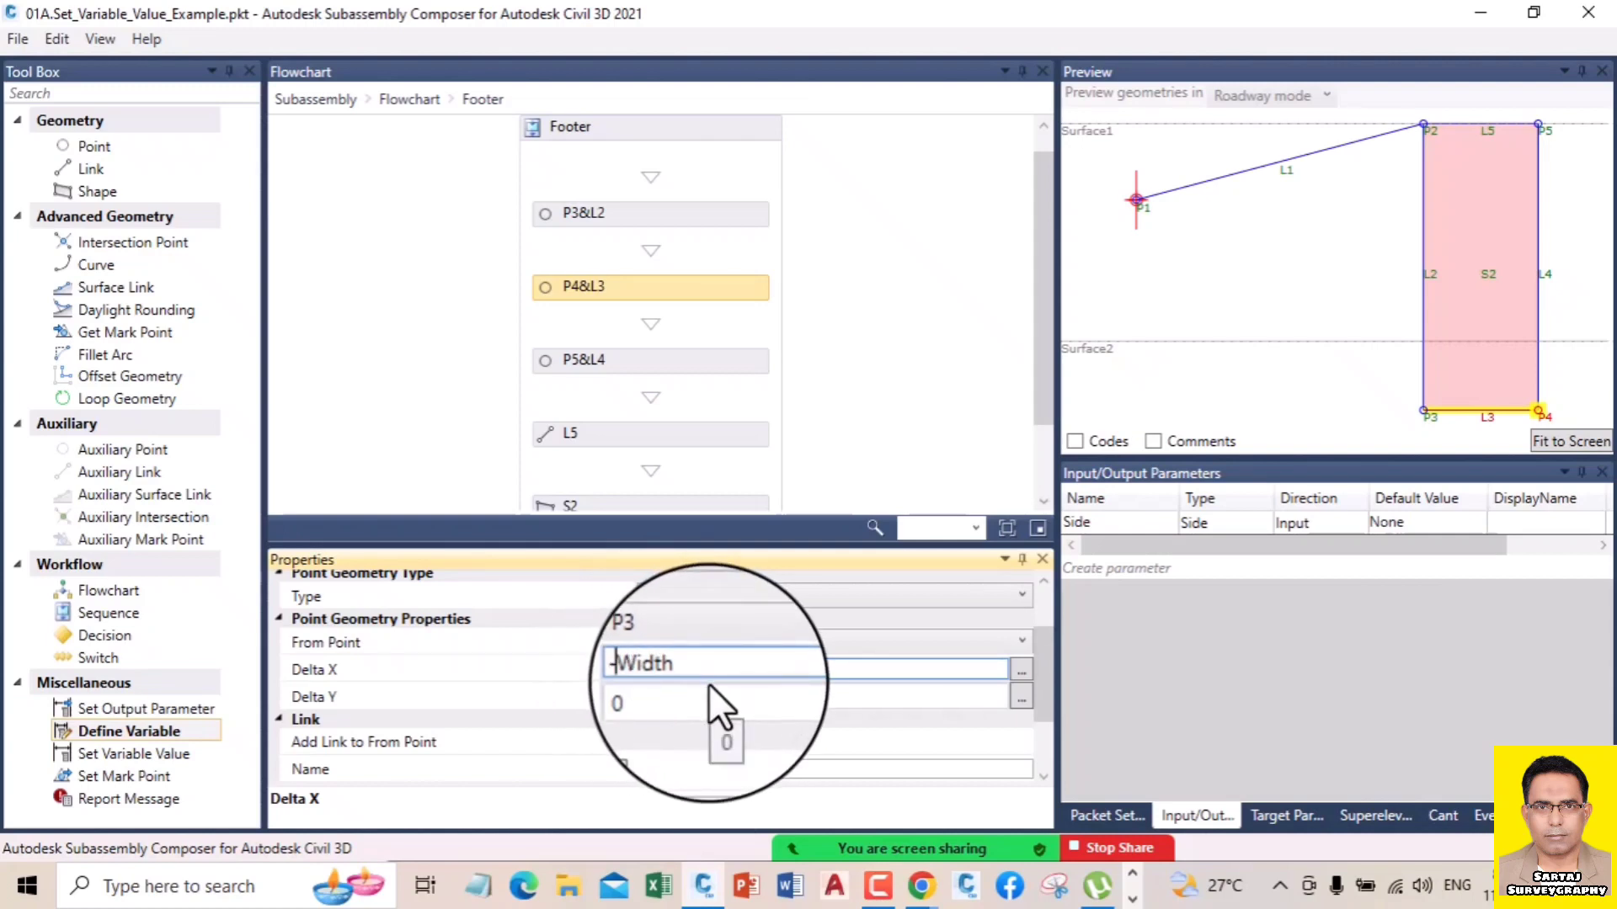
click(841, 345)
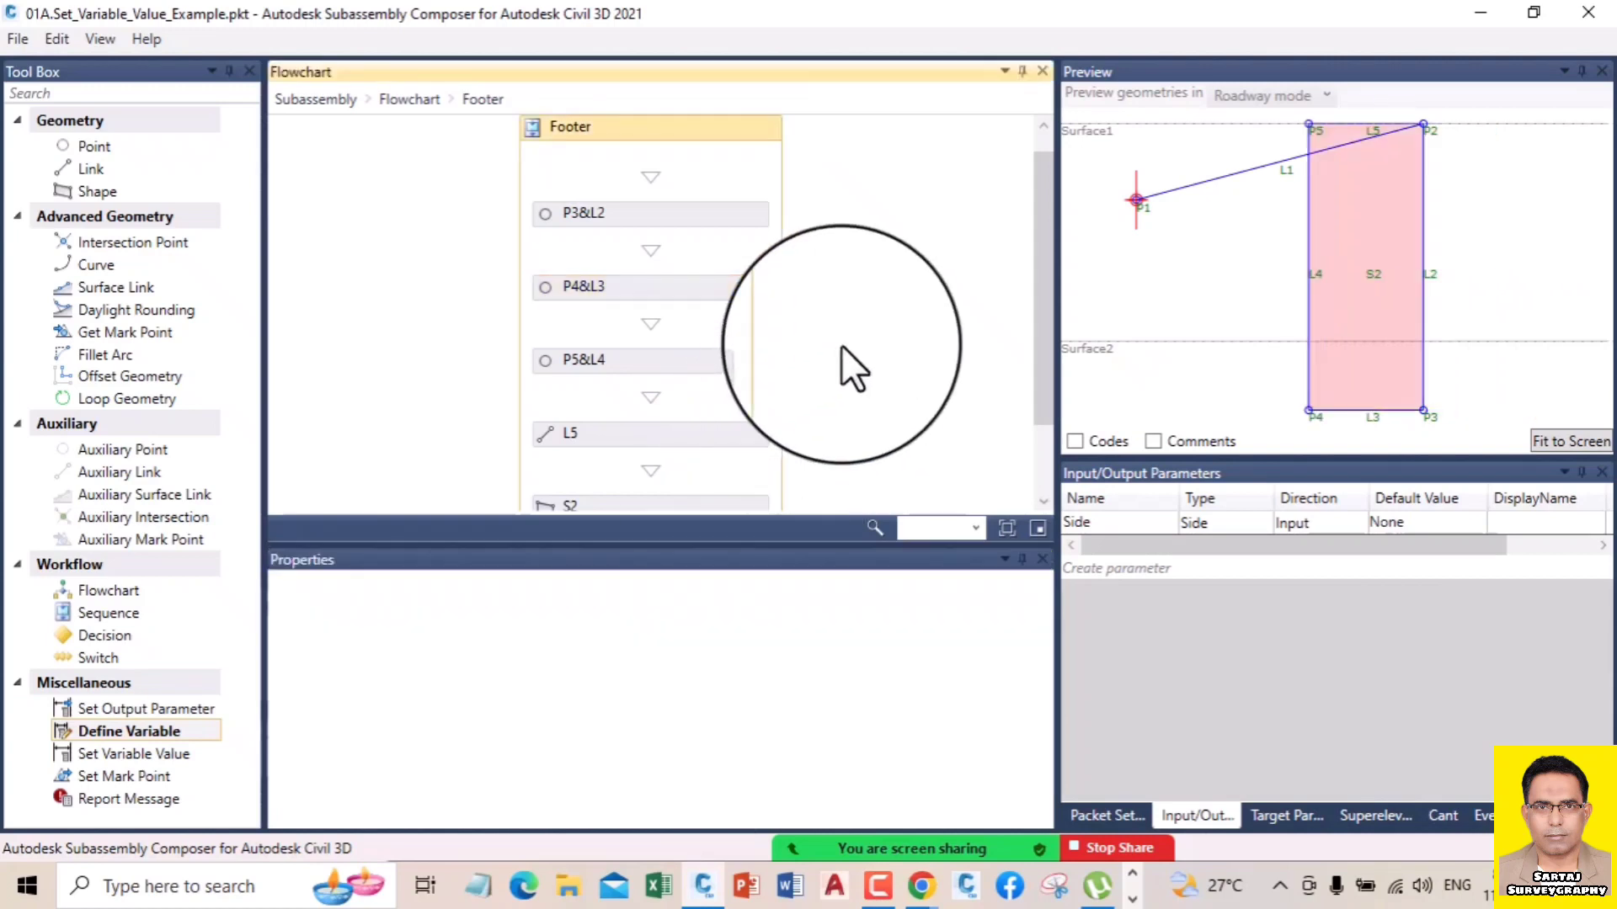
- Set the Delta X of the P4&L3 point in the True branch's Footer sequence to Width
click(654, 293)
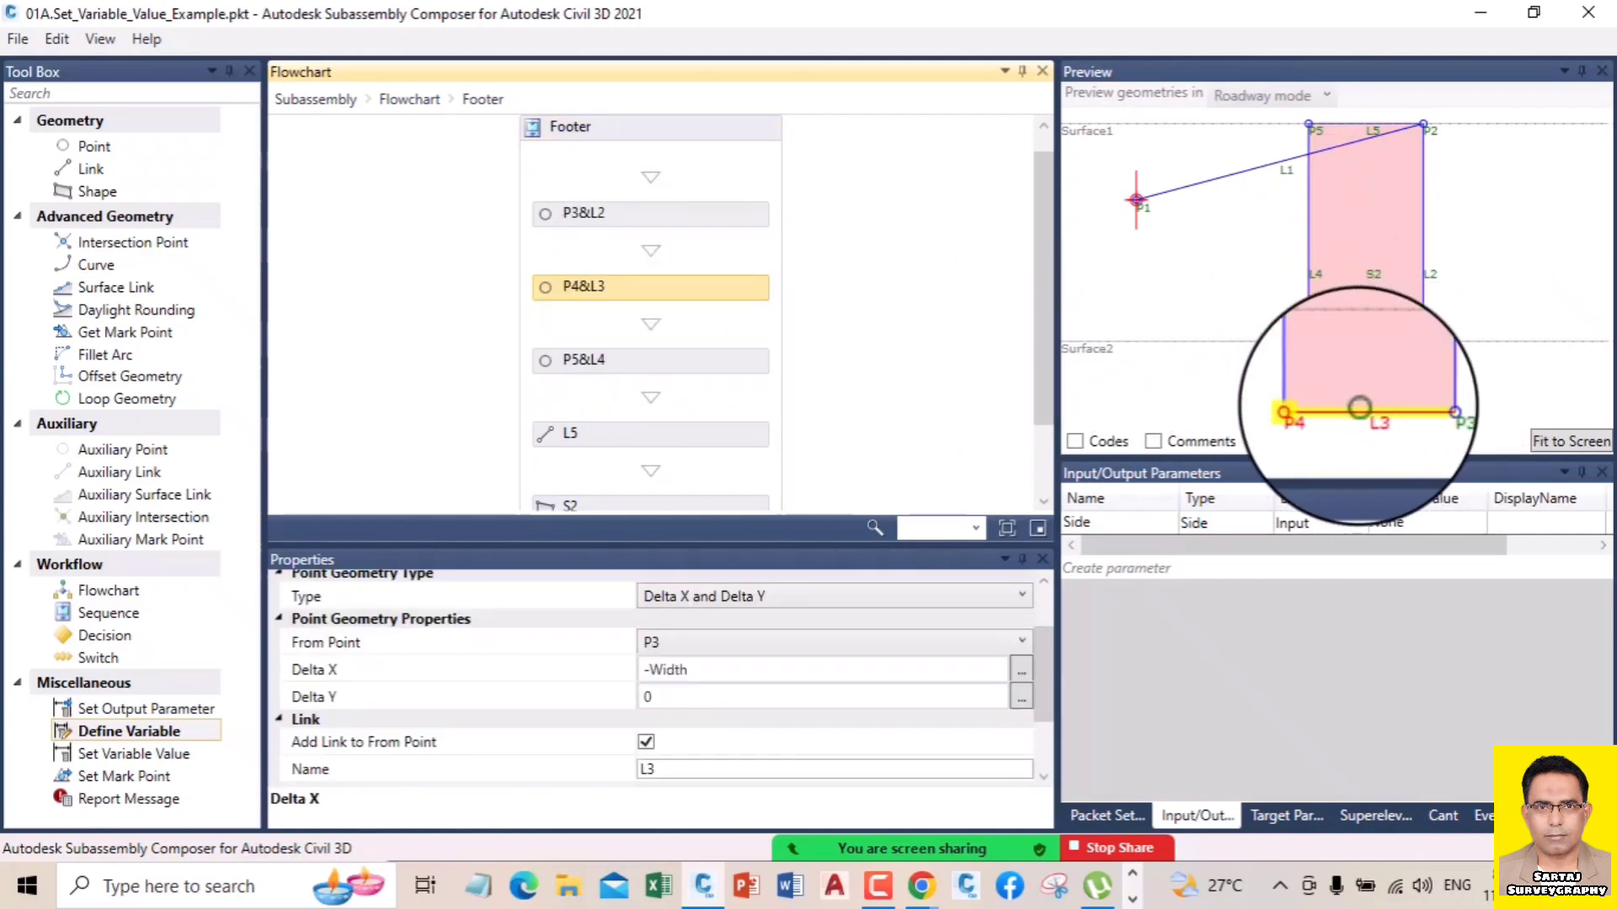
click(650, 672)
text(-)
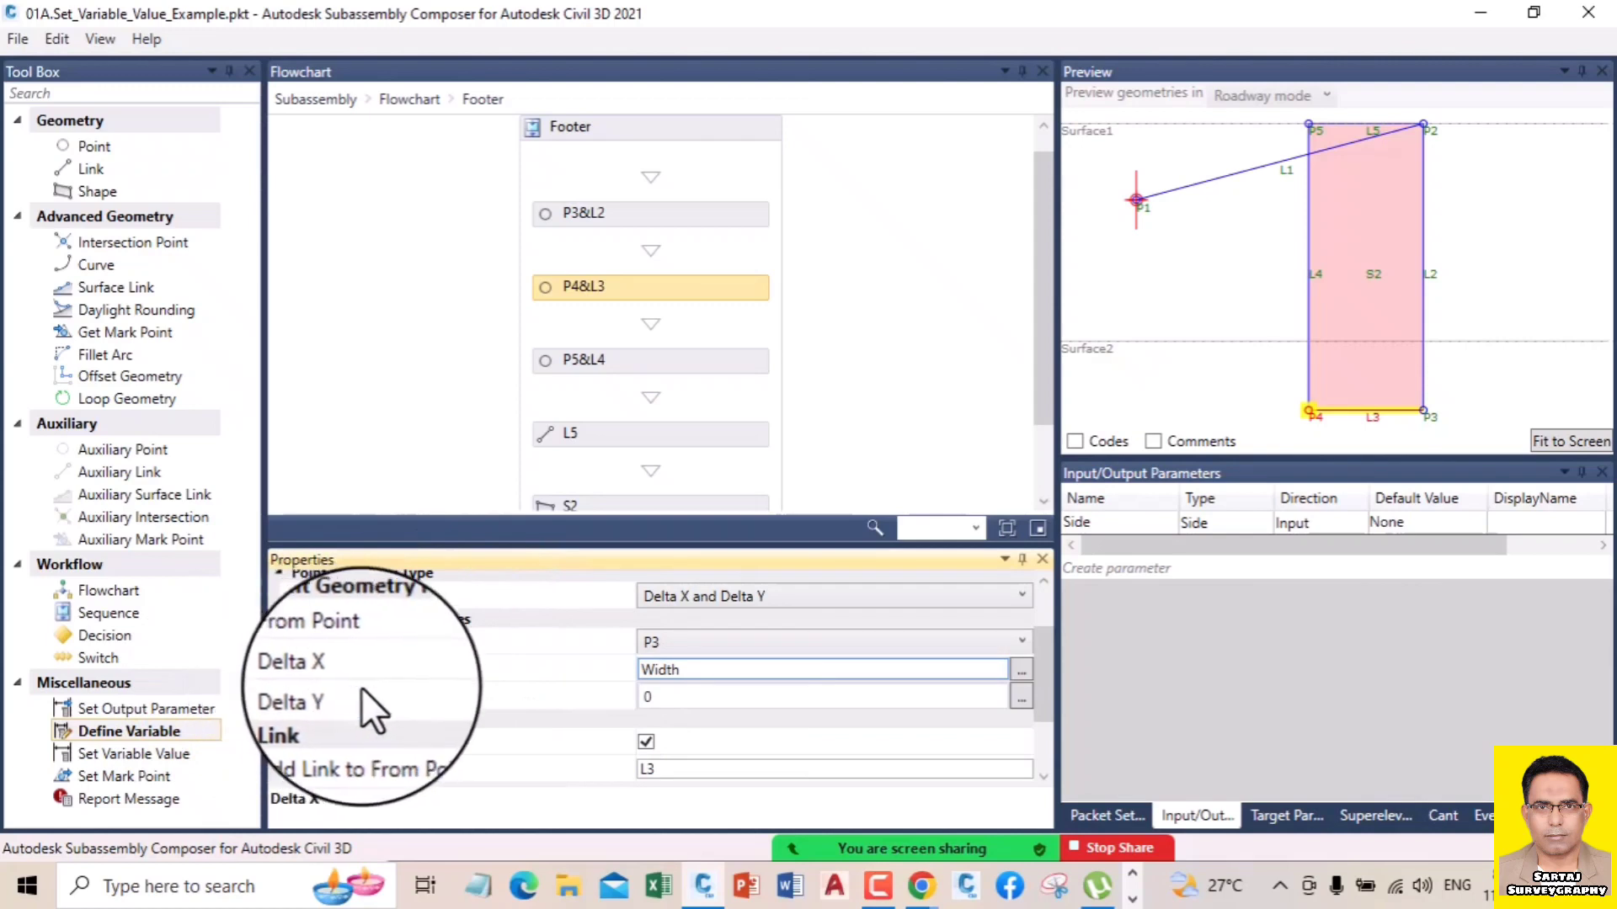
click(988, 373)
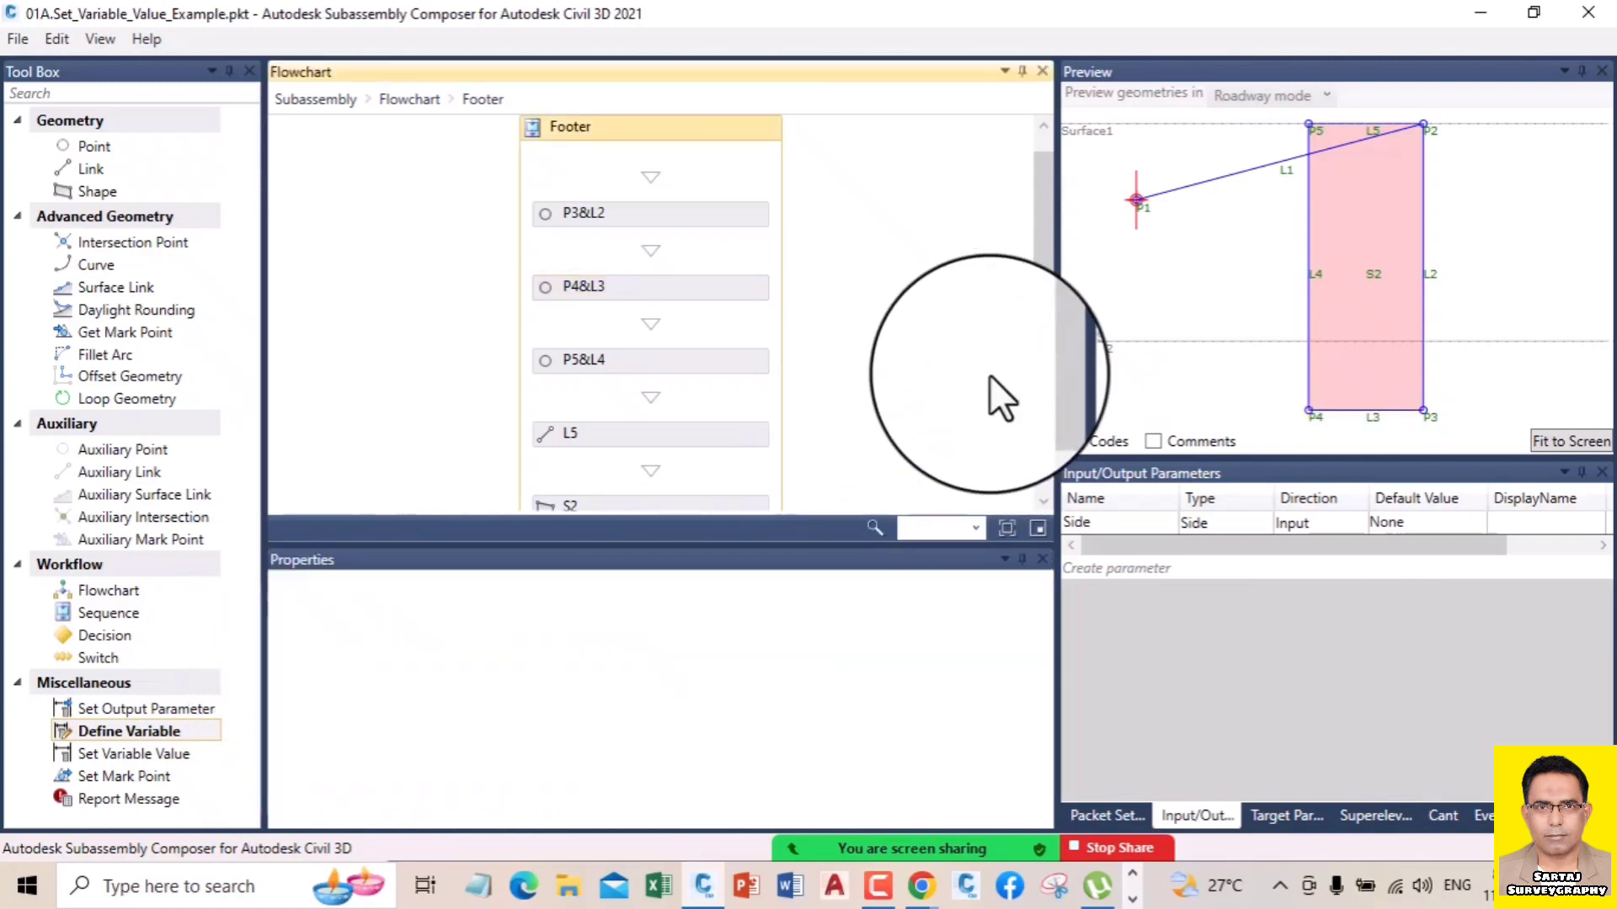
- Examine the geometry and link properties of the P5&L4 point and the start and end points of the L5 link
click(633, 286)
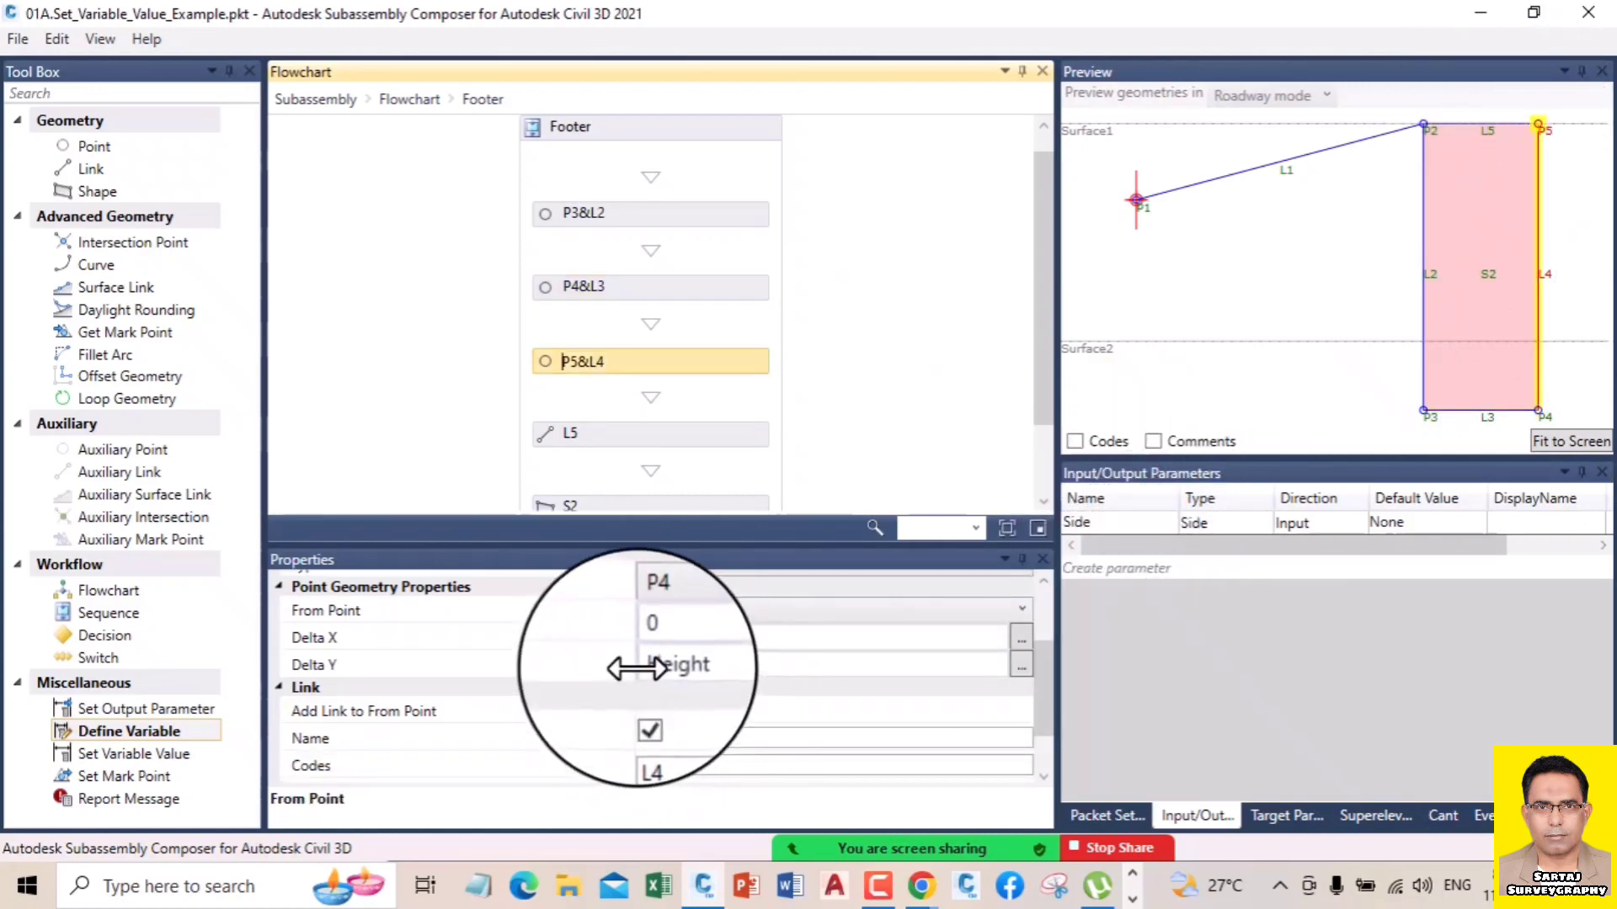
drag(1043, 650, 1043, 603)
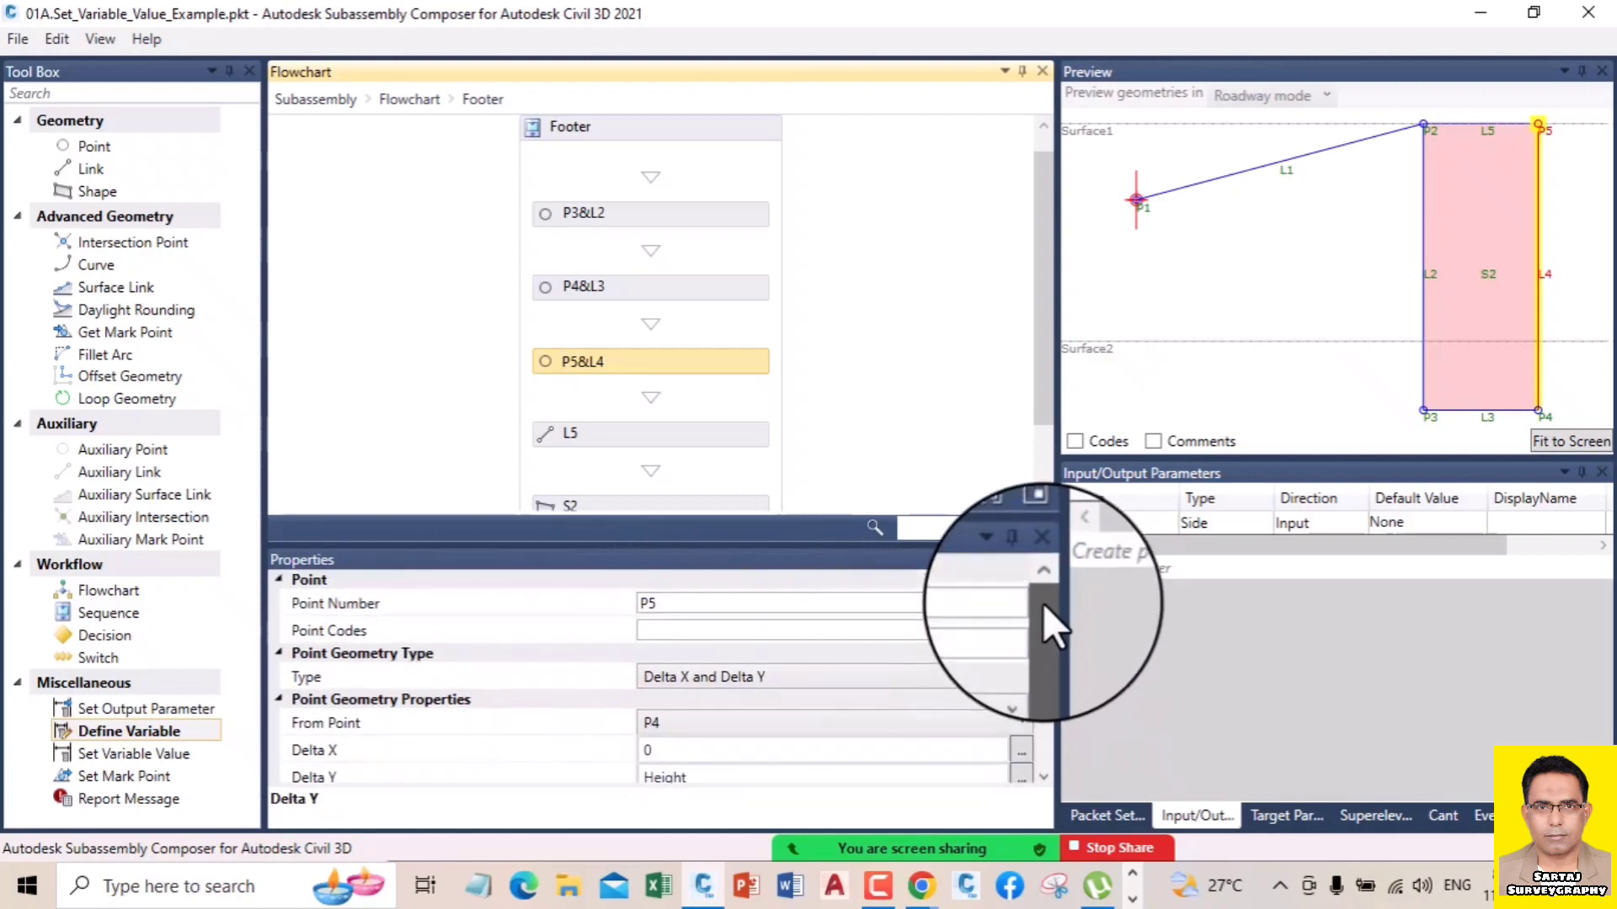
click(772, 674)
click(771, 674)
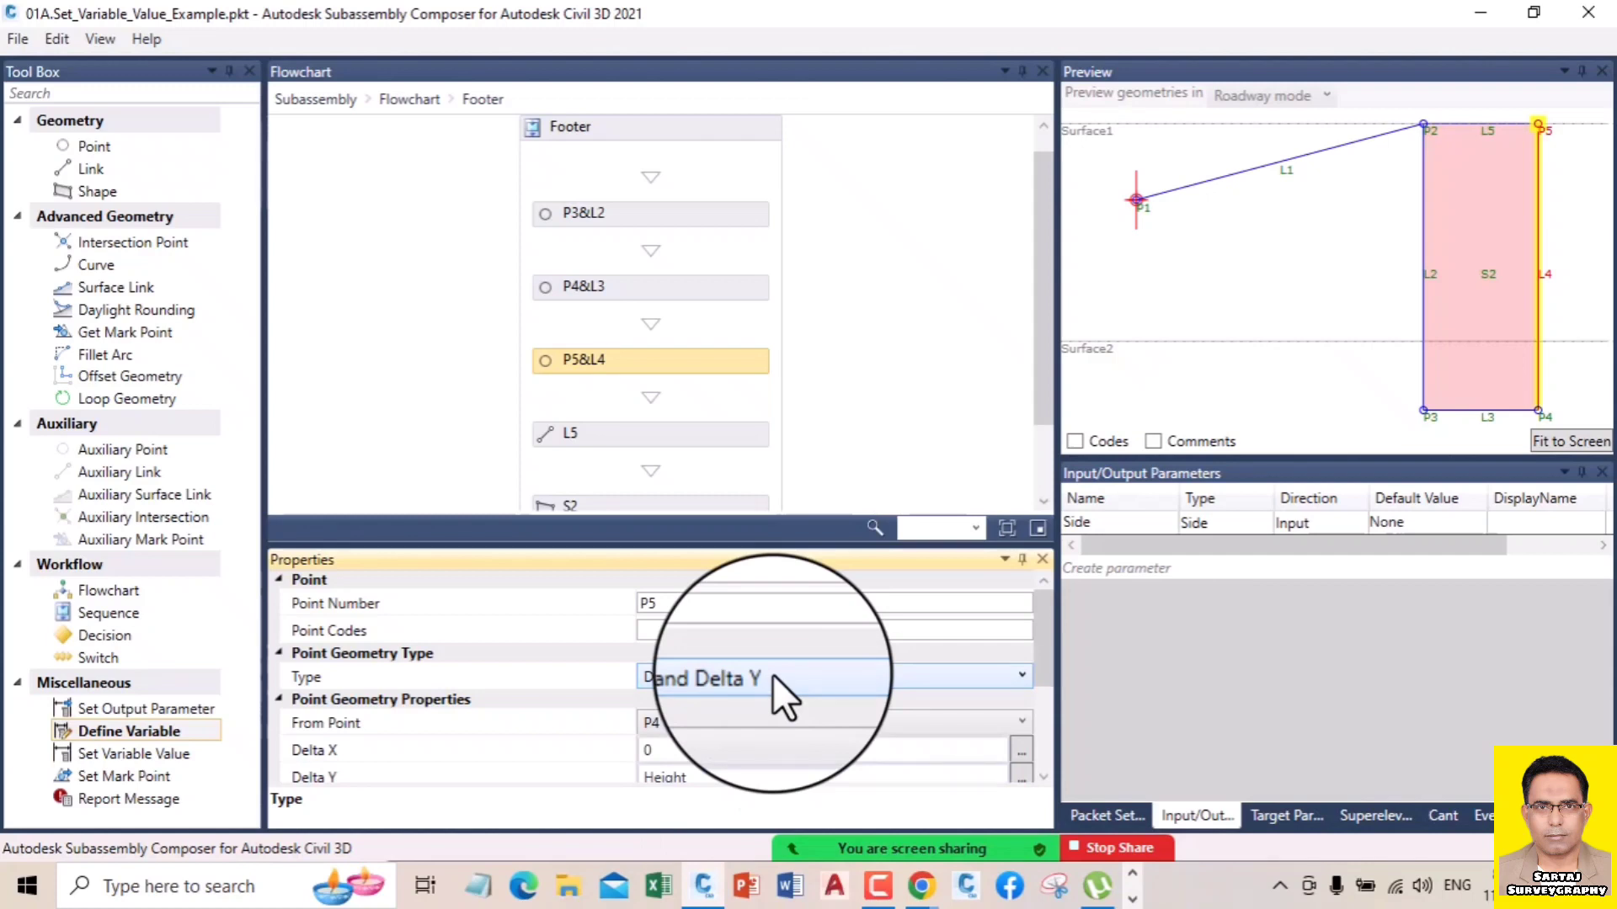
drag(1043, 663, 1048, 716)
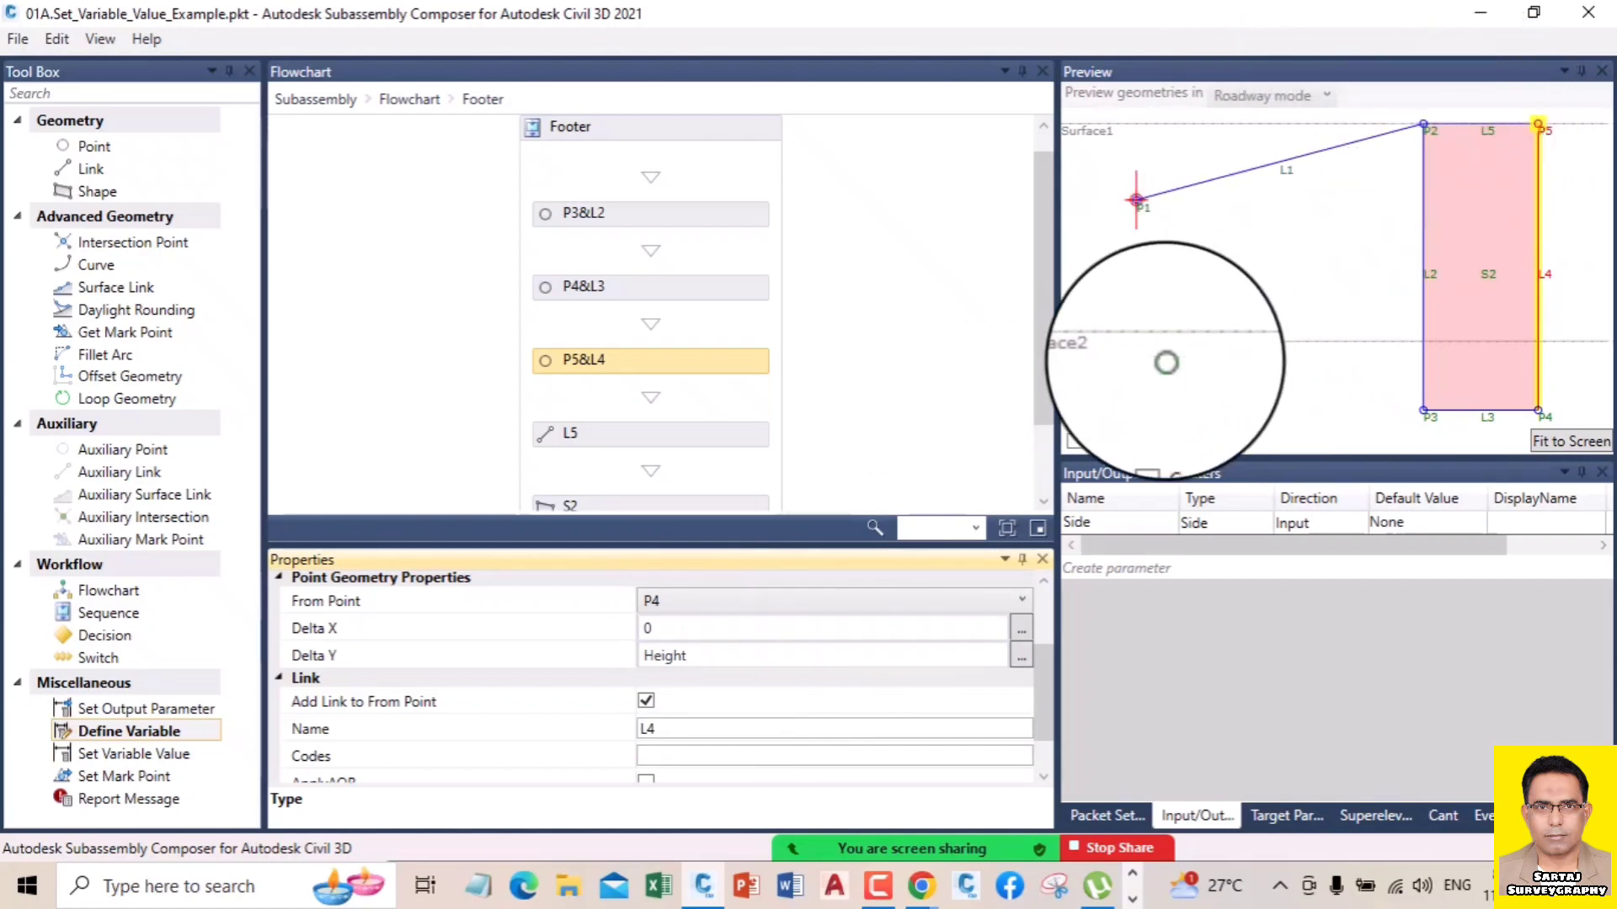
drag(1046, 362, 1046, 422)
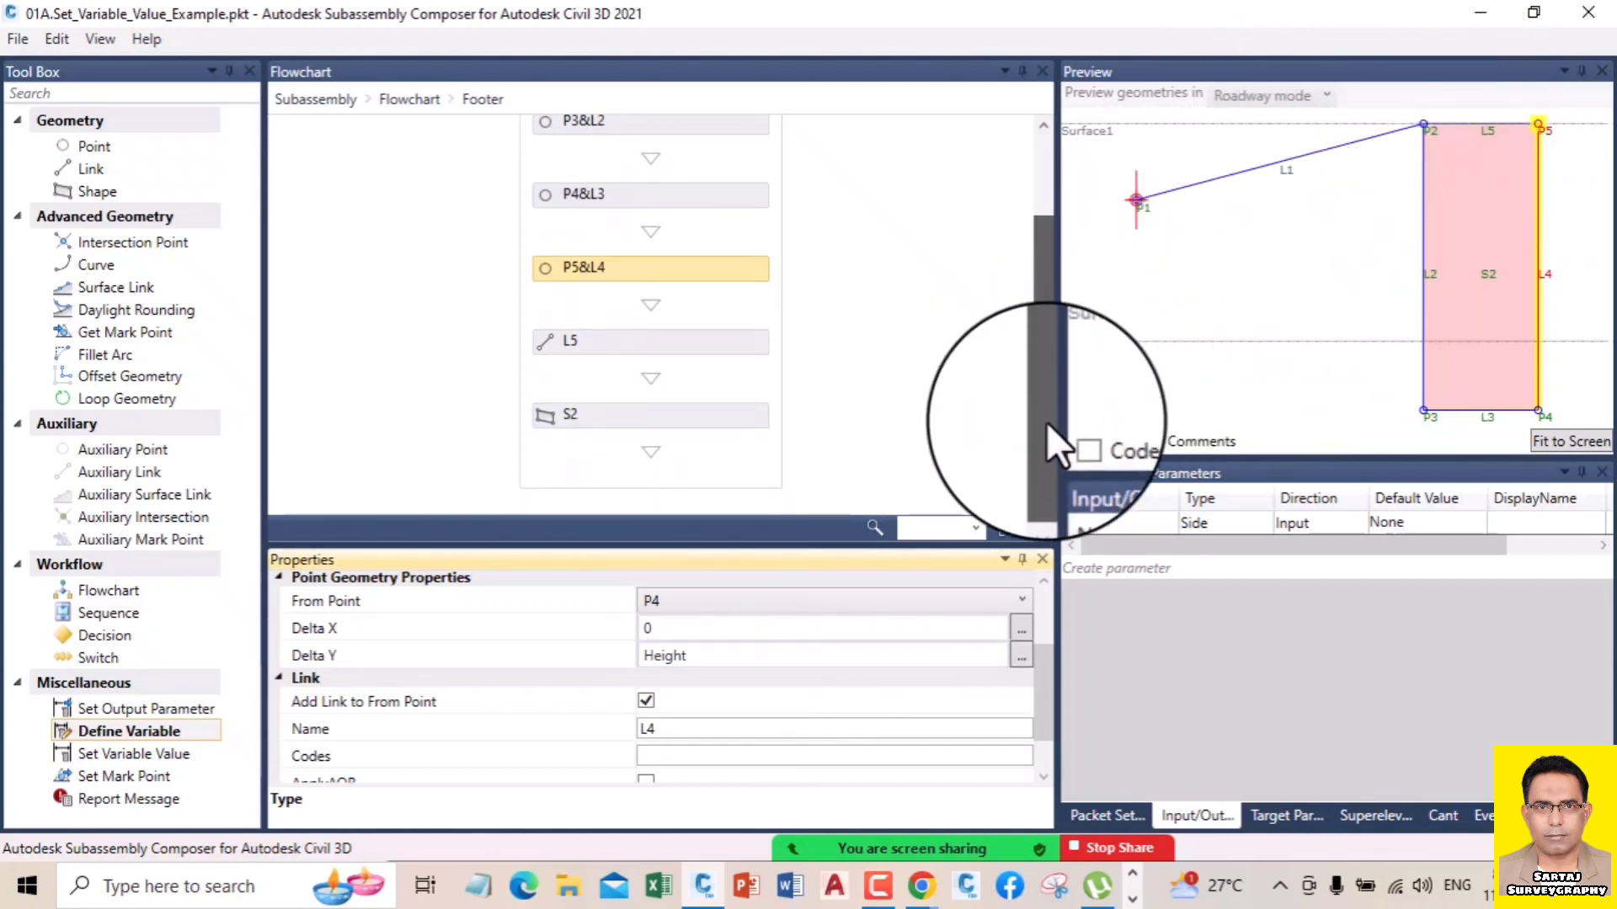
click(585, 344)
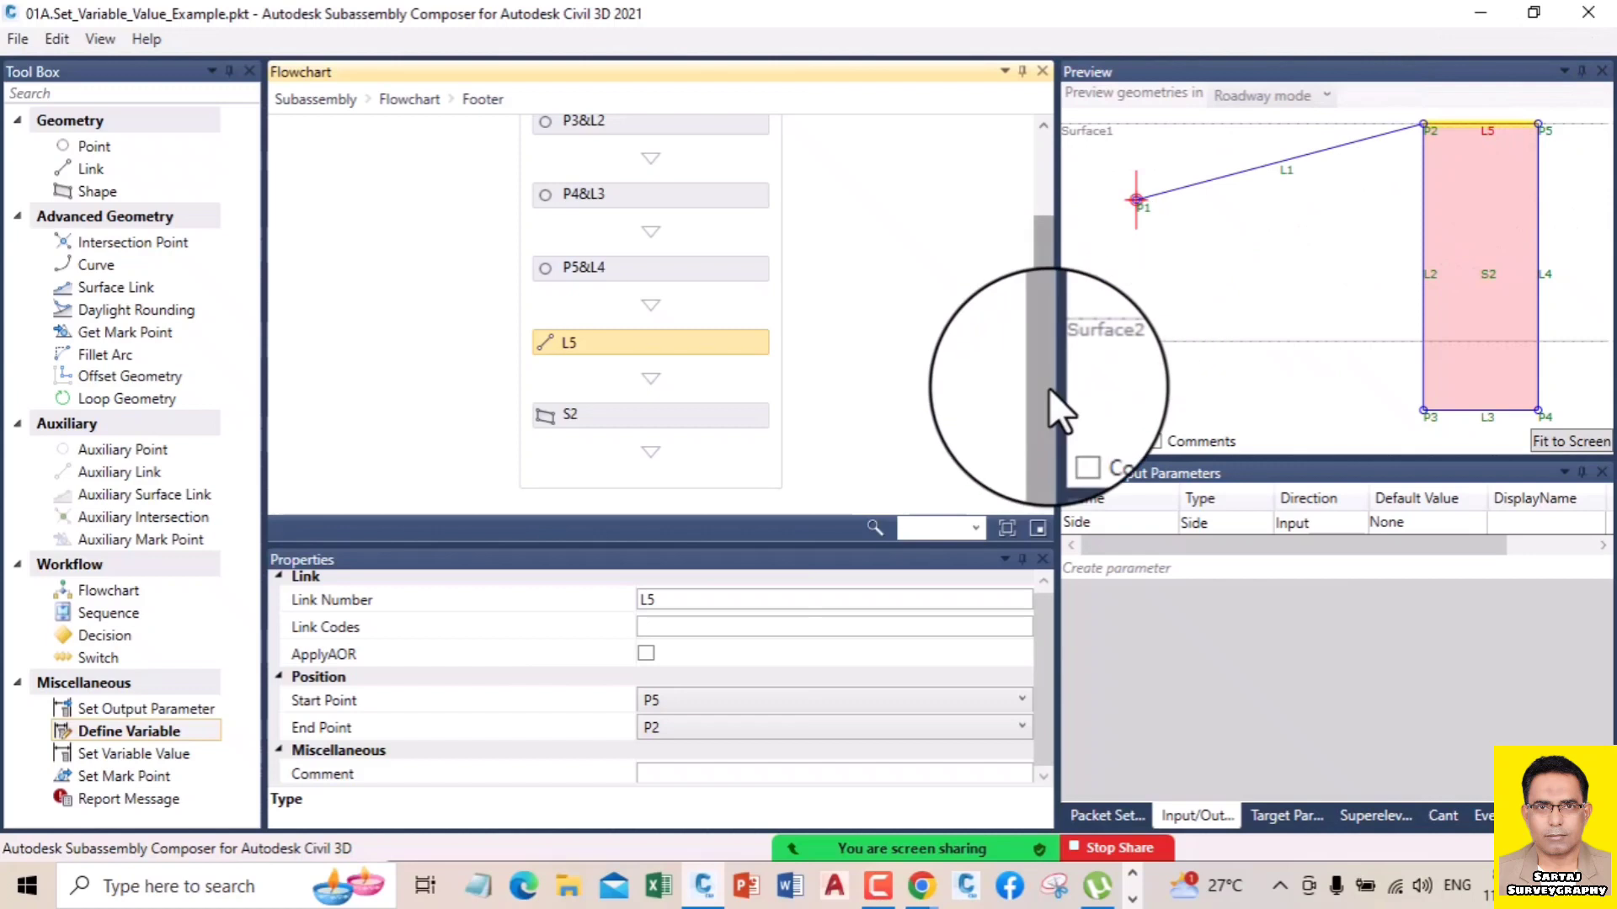
drag(1044, 241, 1047, 165)
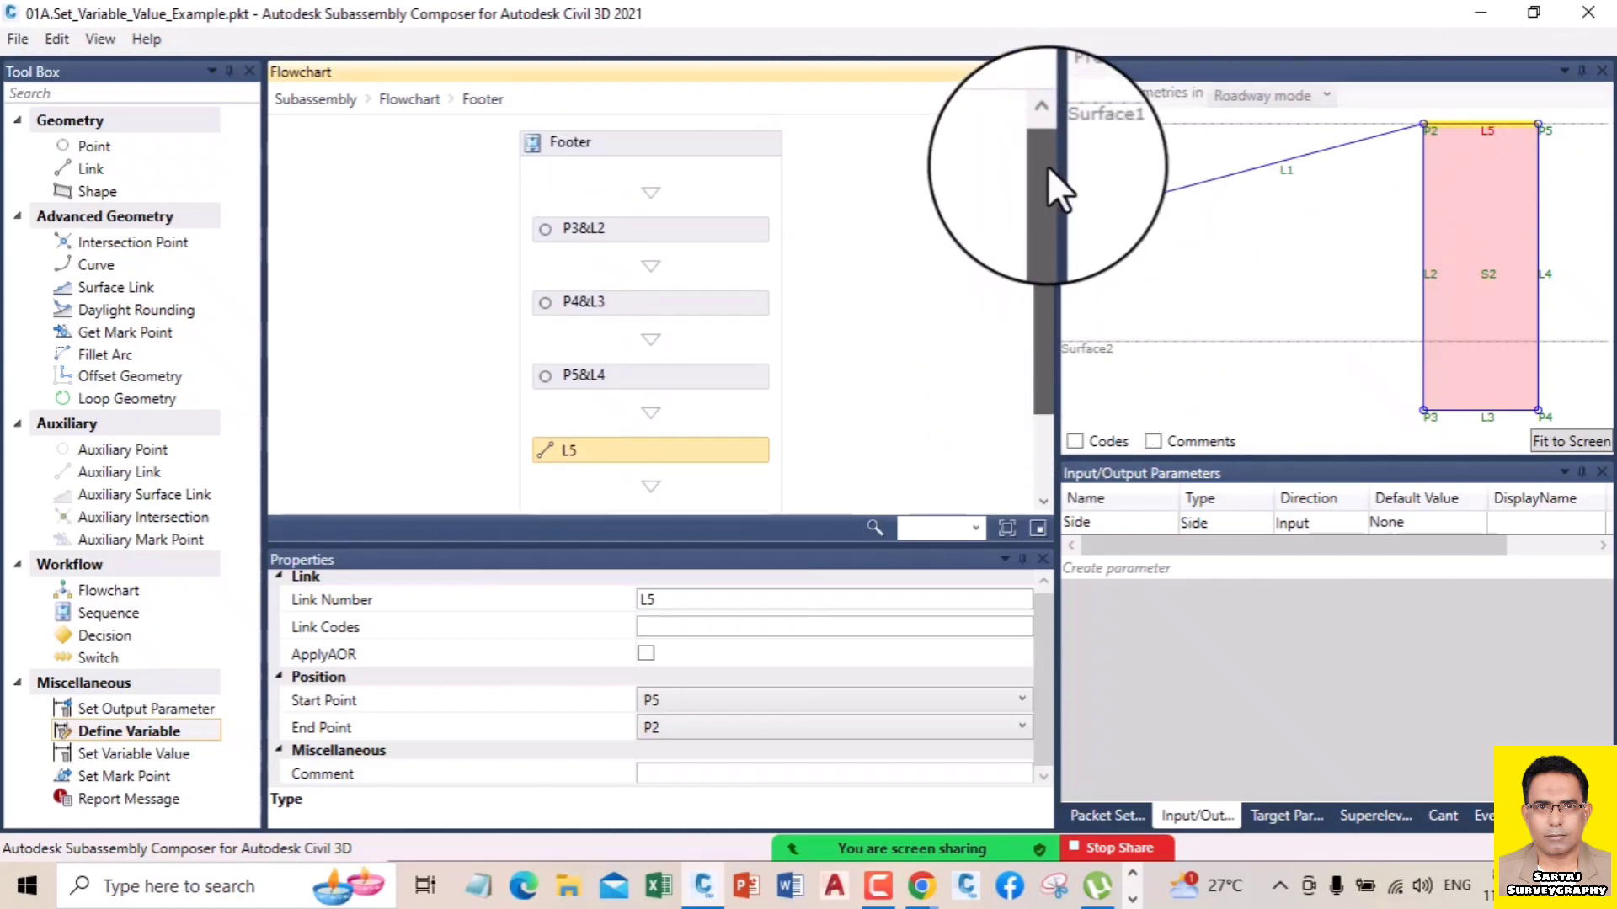
- Return to the top-level flowchart and check the variable value of the False branch's Height element
click(323, 100)
scroll(606, 305, down, 10)
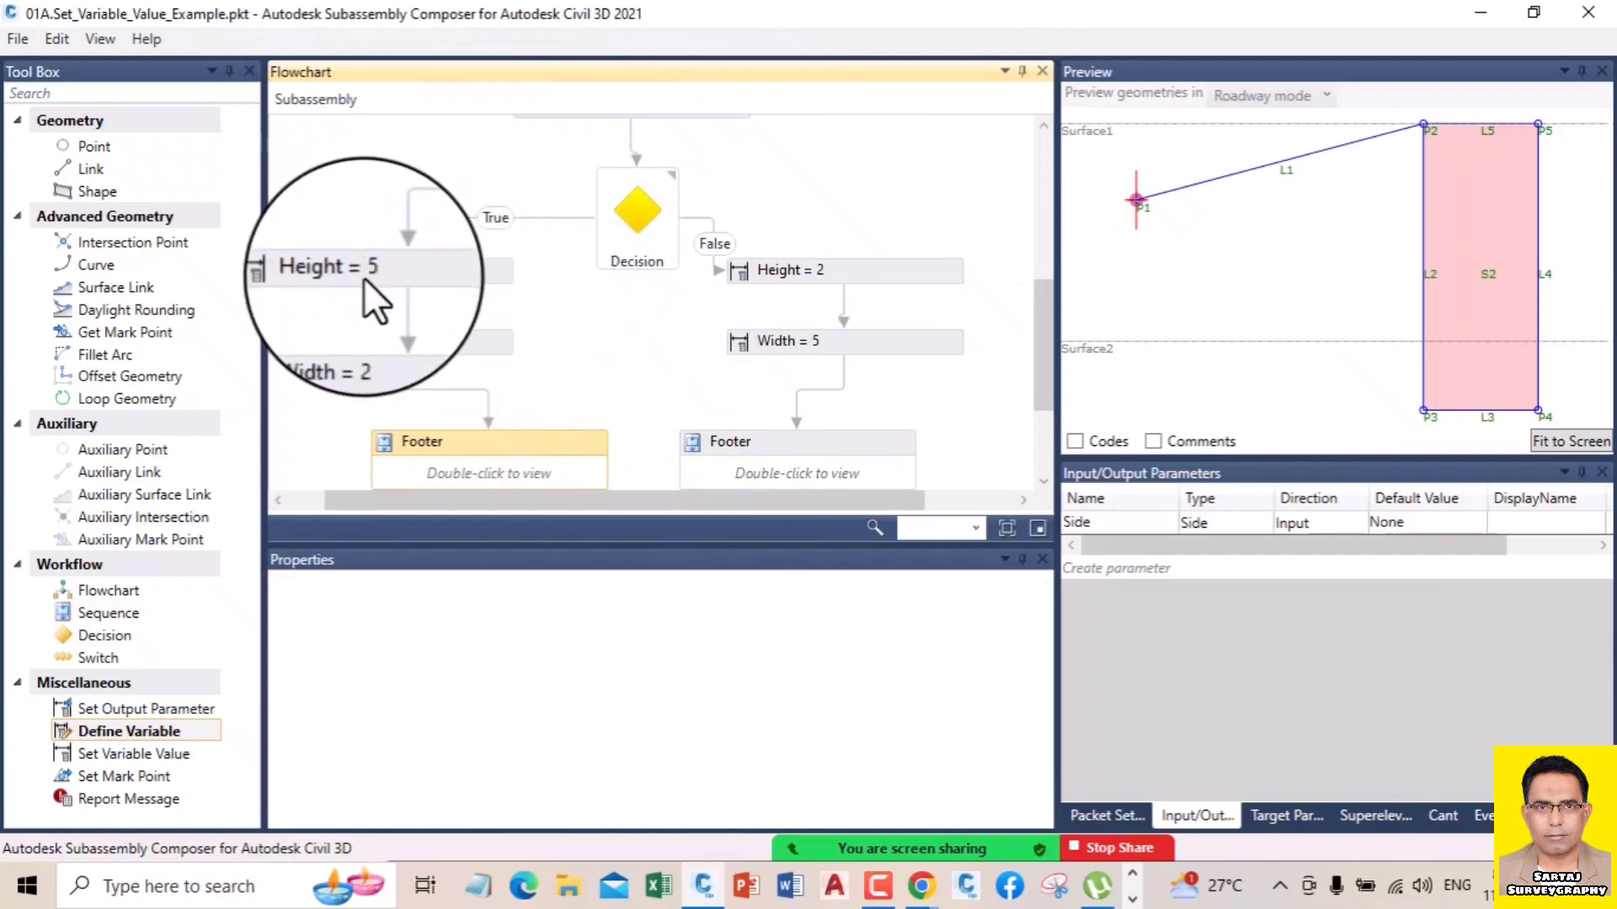
scroll(838, 338, down, 1)
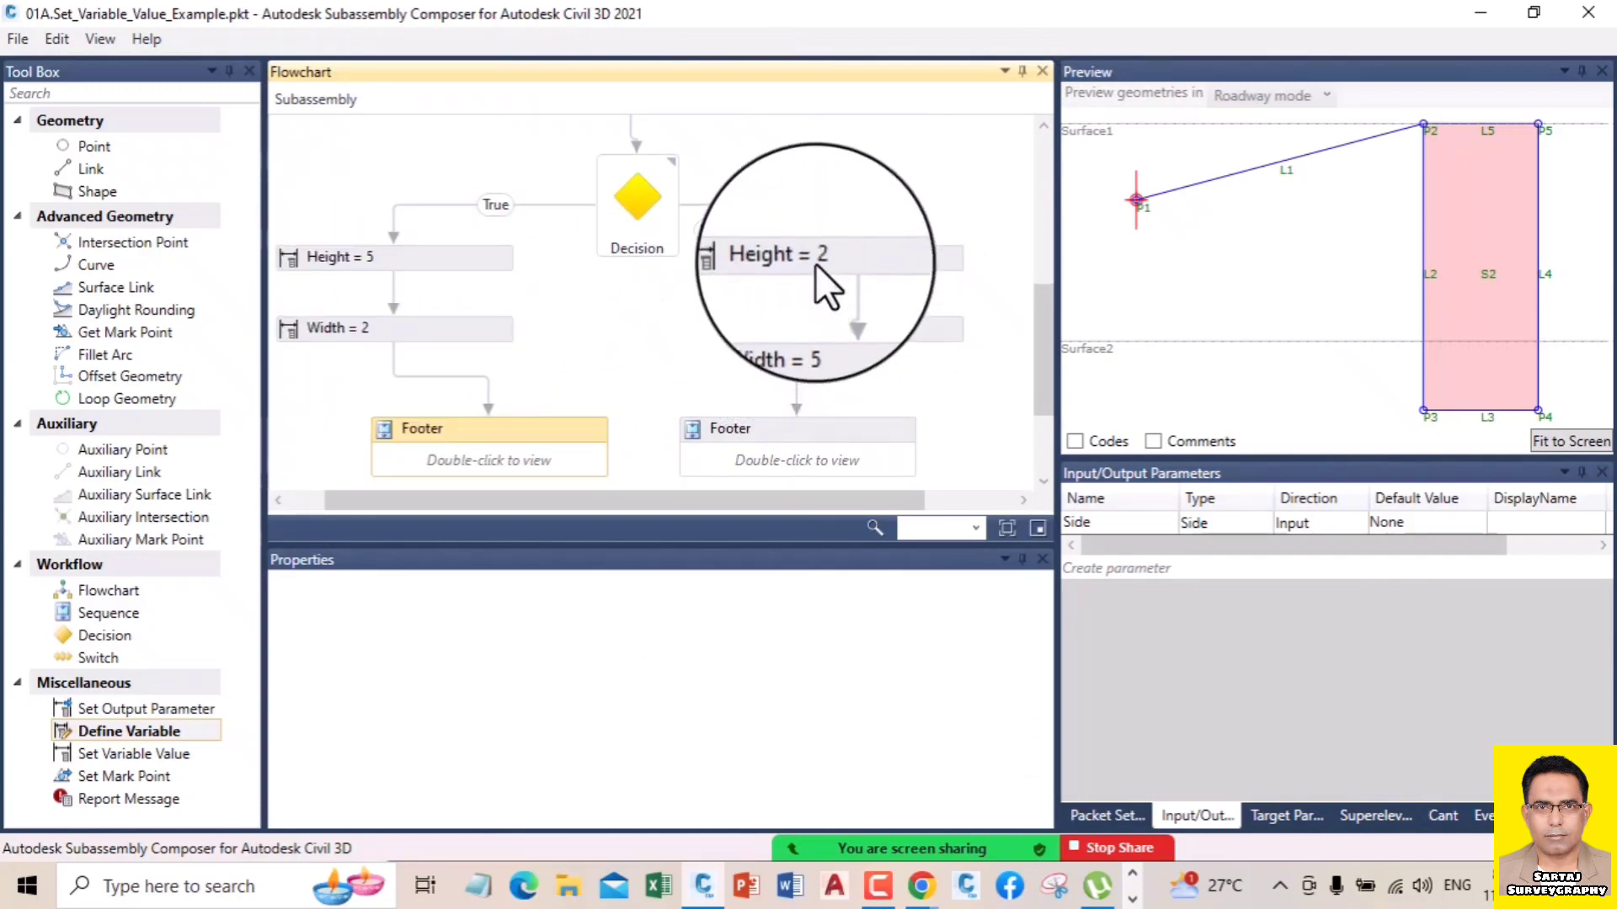
click(815, 259)
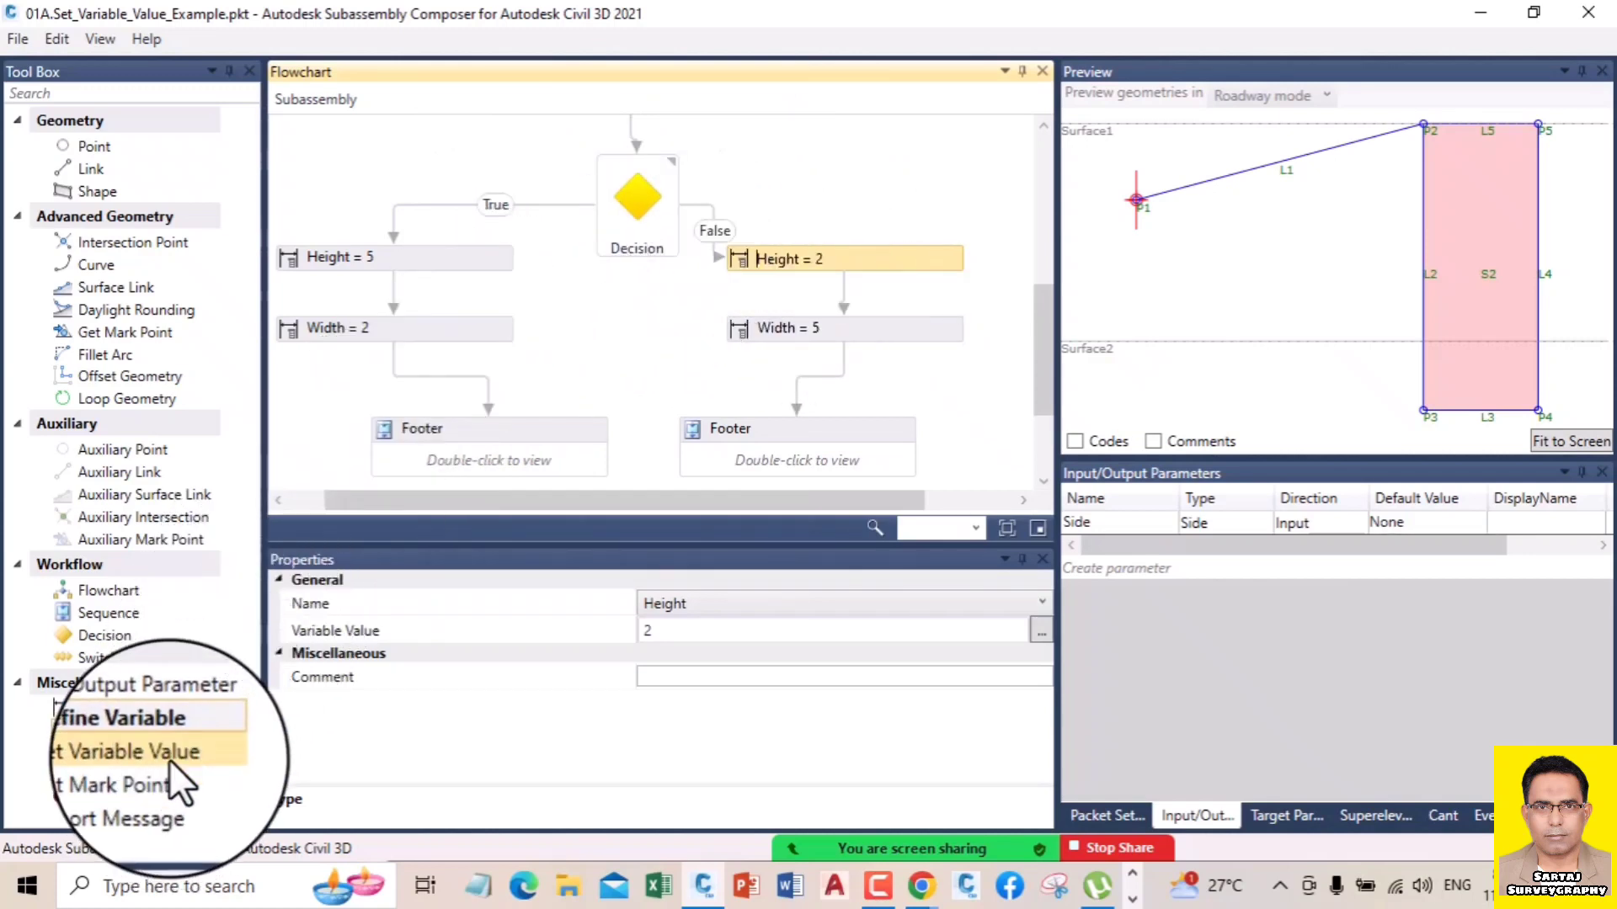
click(701, 633)
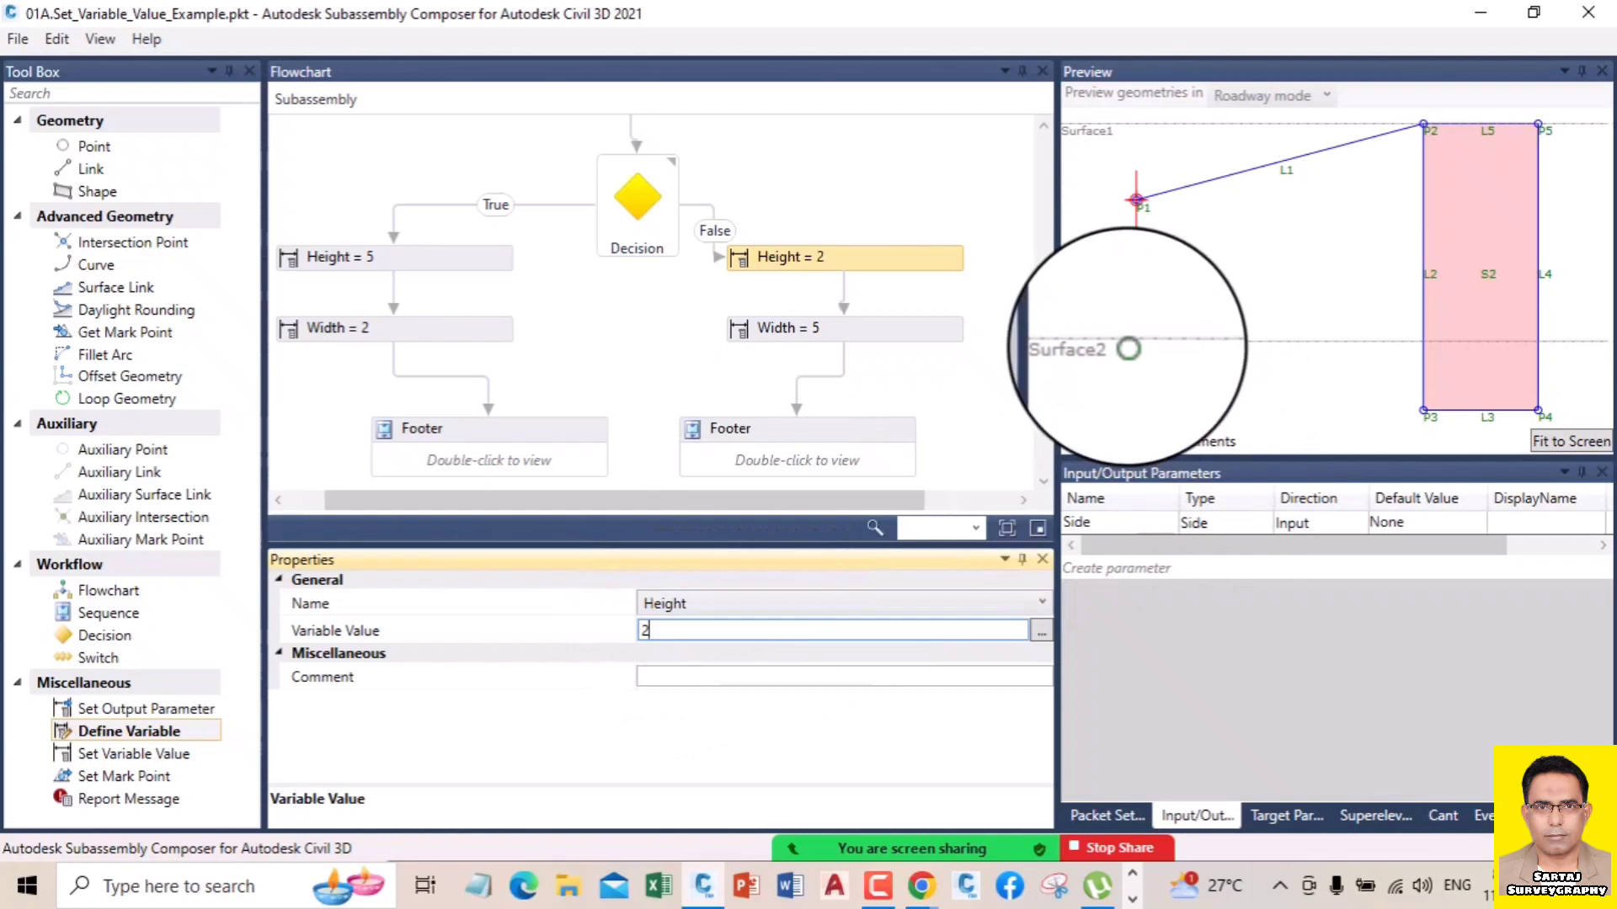
- Move Surface2 up closer to Surface1 in the preview and fit the geometry to the screen
click(1116, 347)
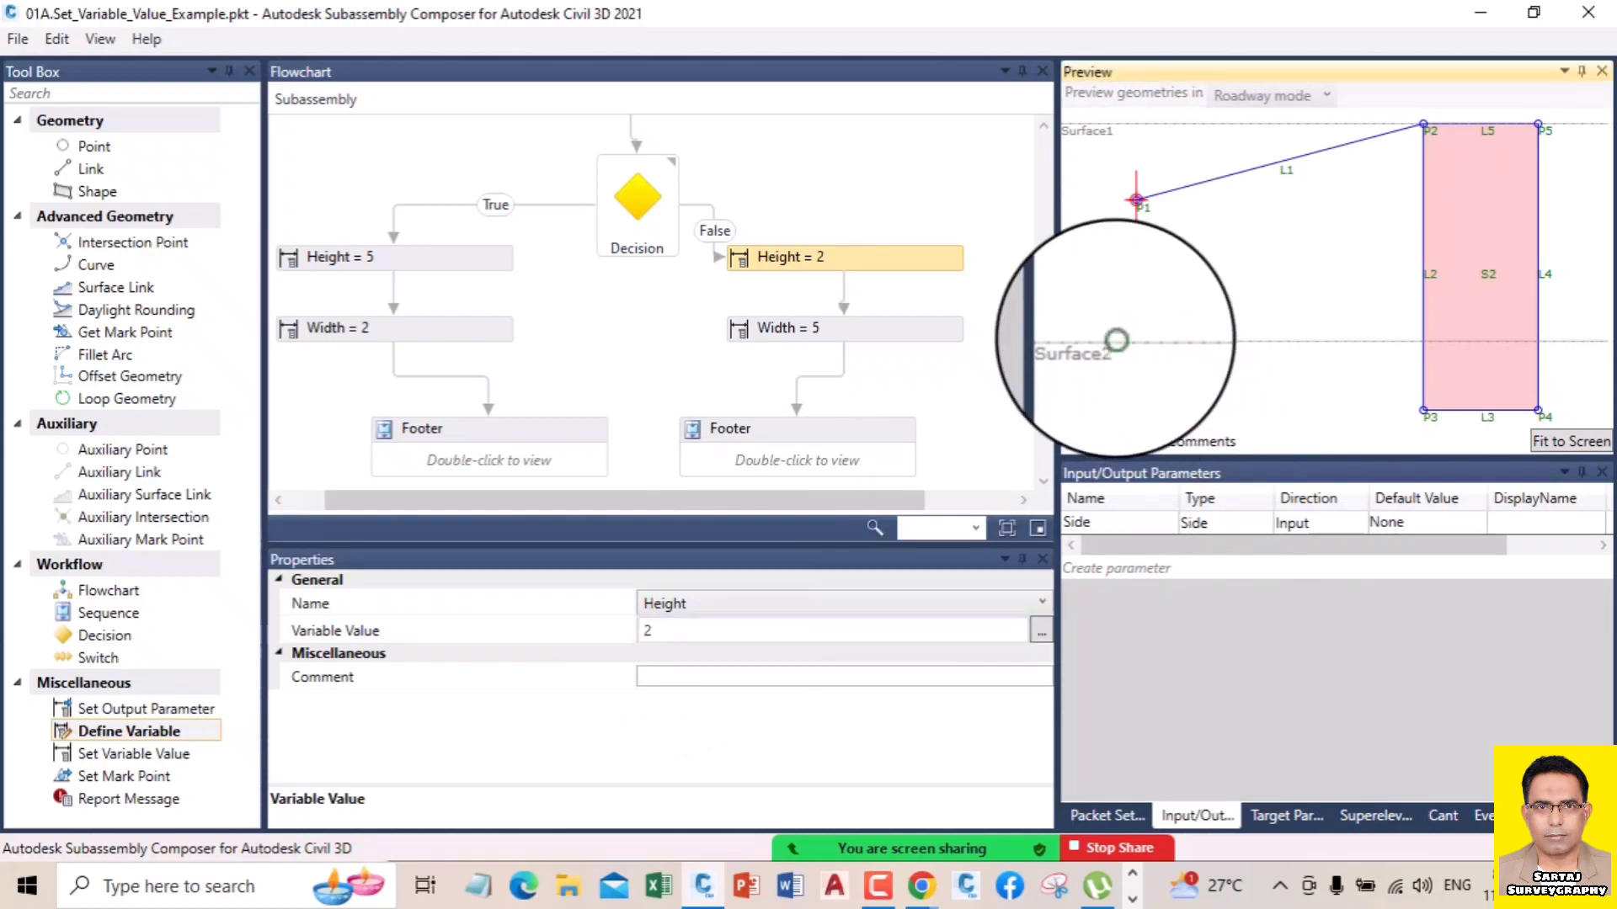
click(1117, 336)
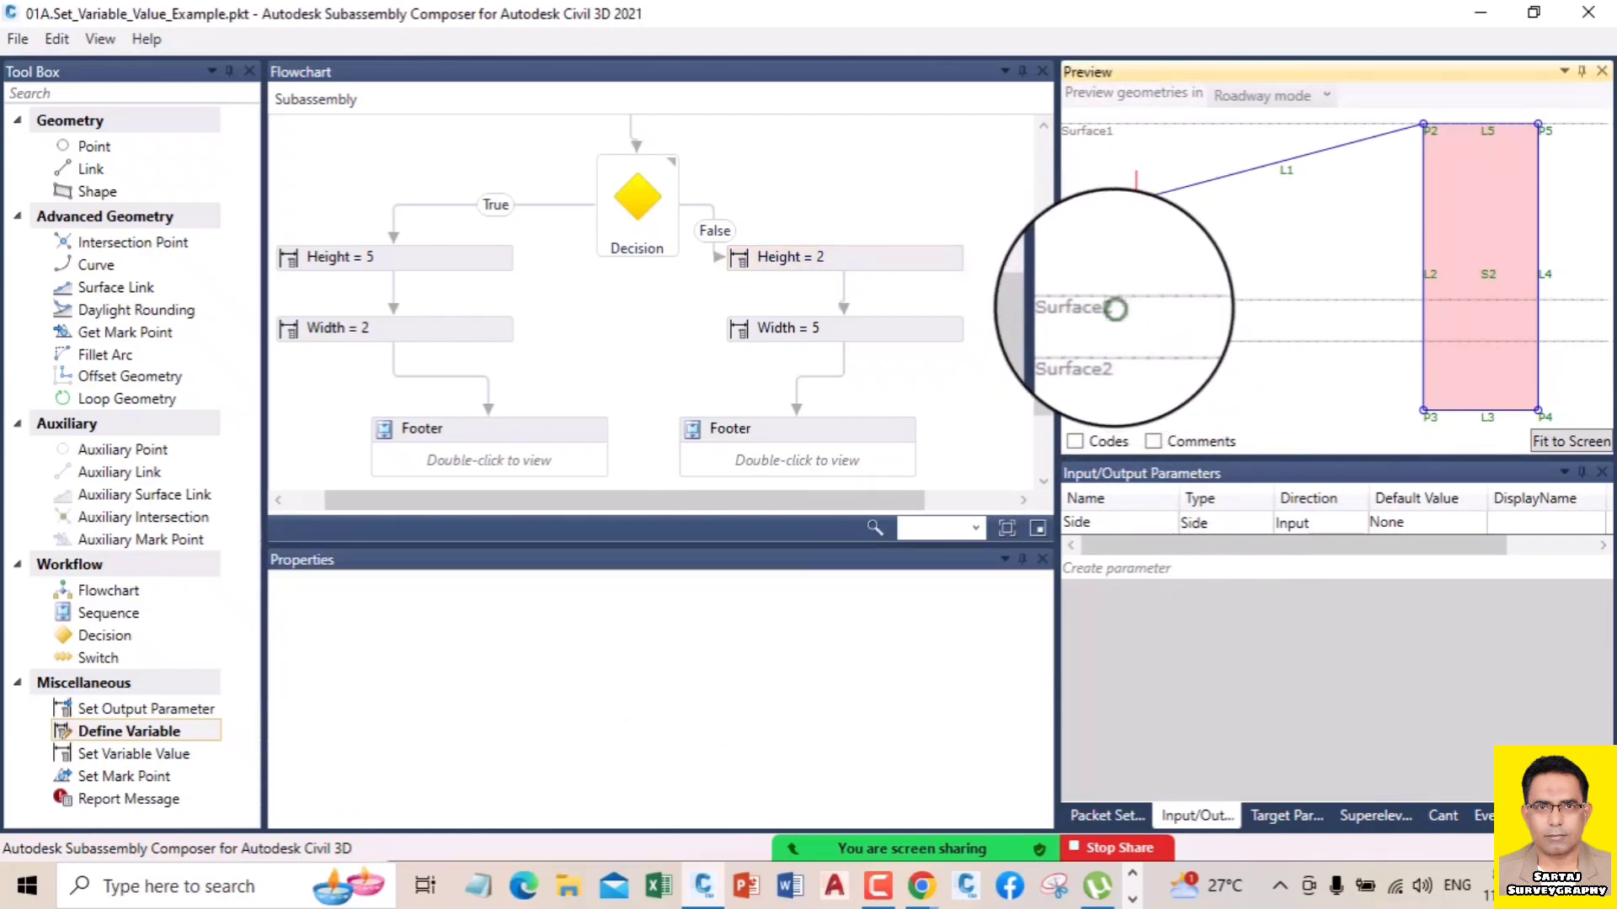
click(1571, 442)
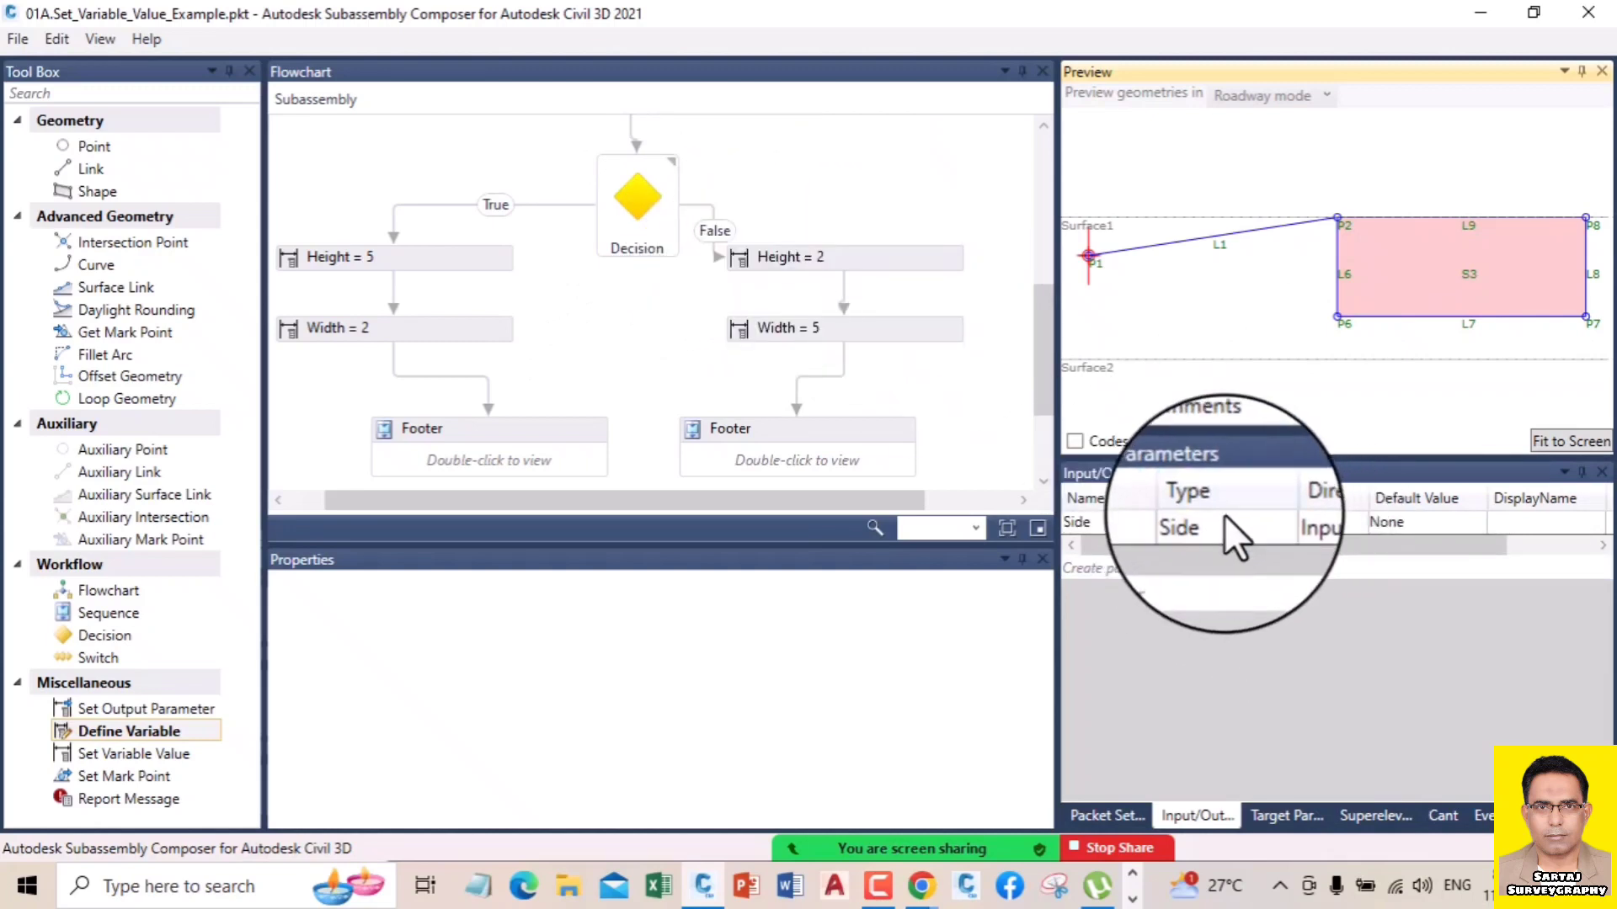
- Set the target preview values to 1 for Surface1 and -1 for Surface2
click(1296, 813)
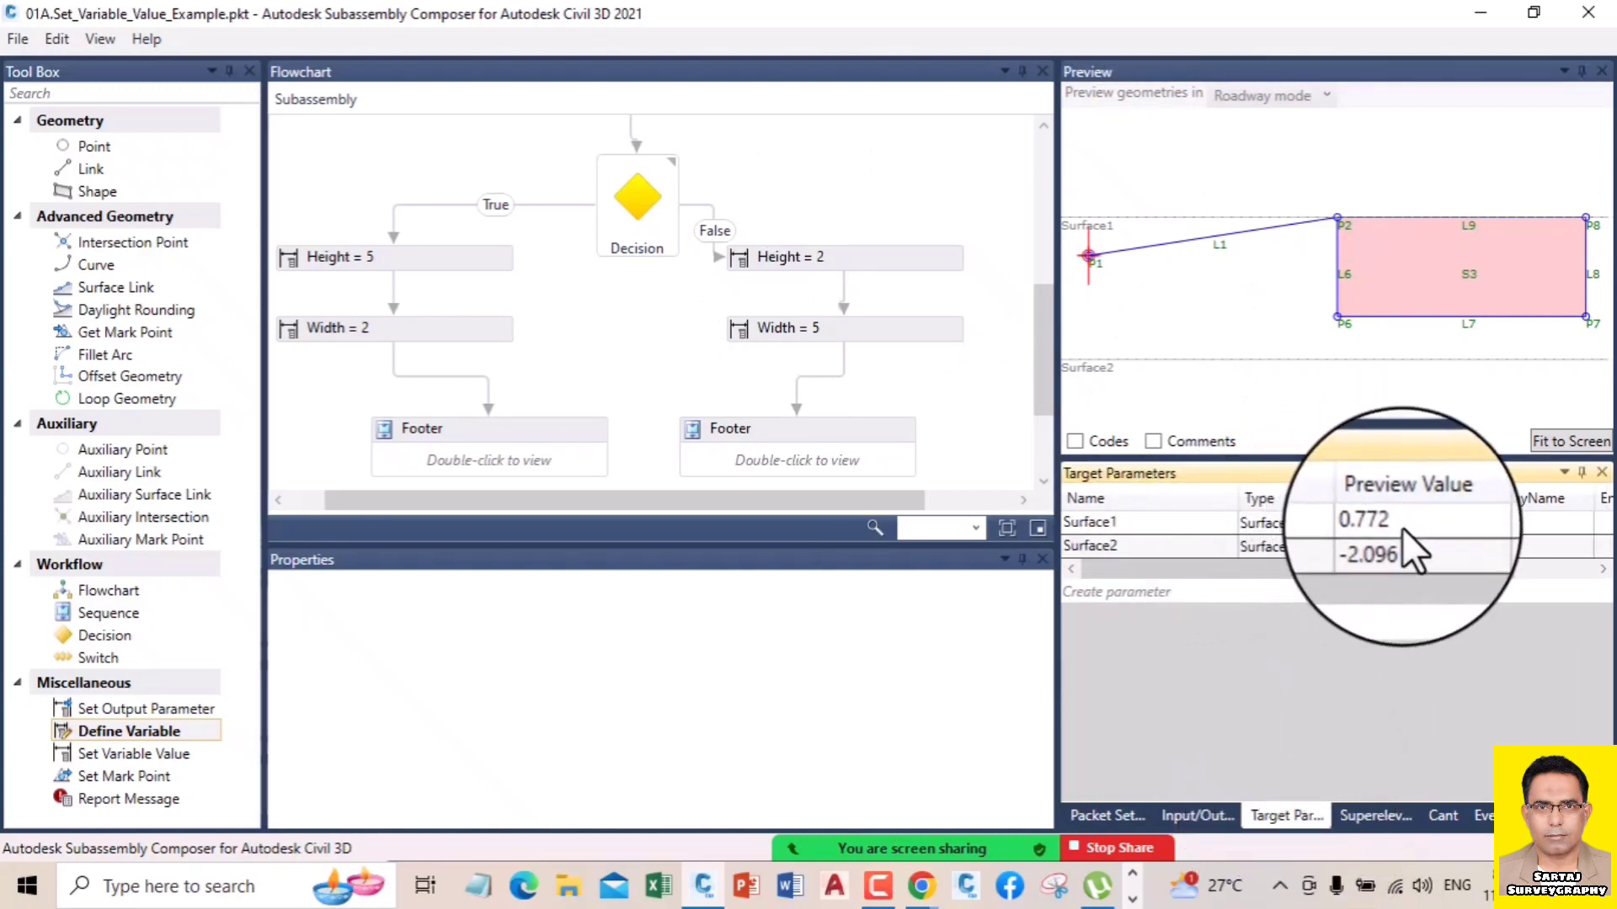
click(1402, 528)
text(1)
click(1398, 548)
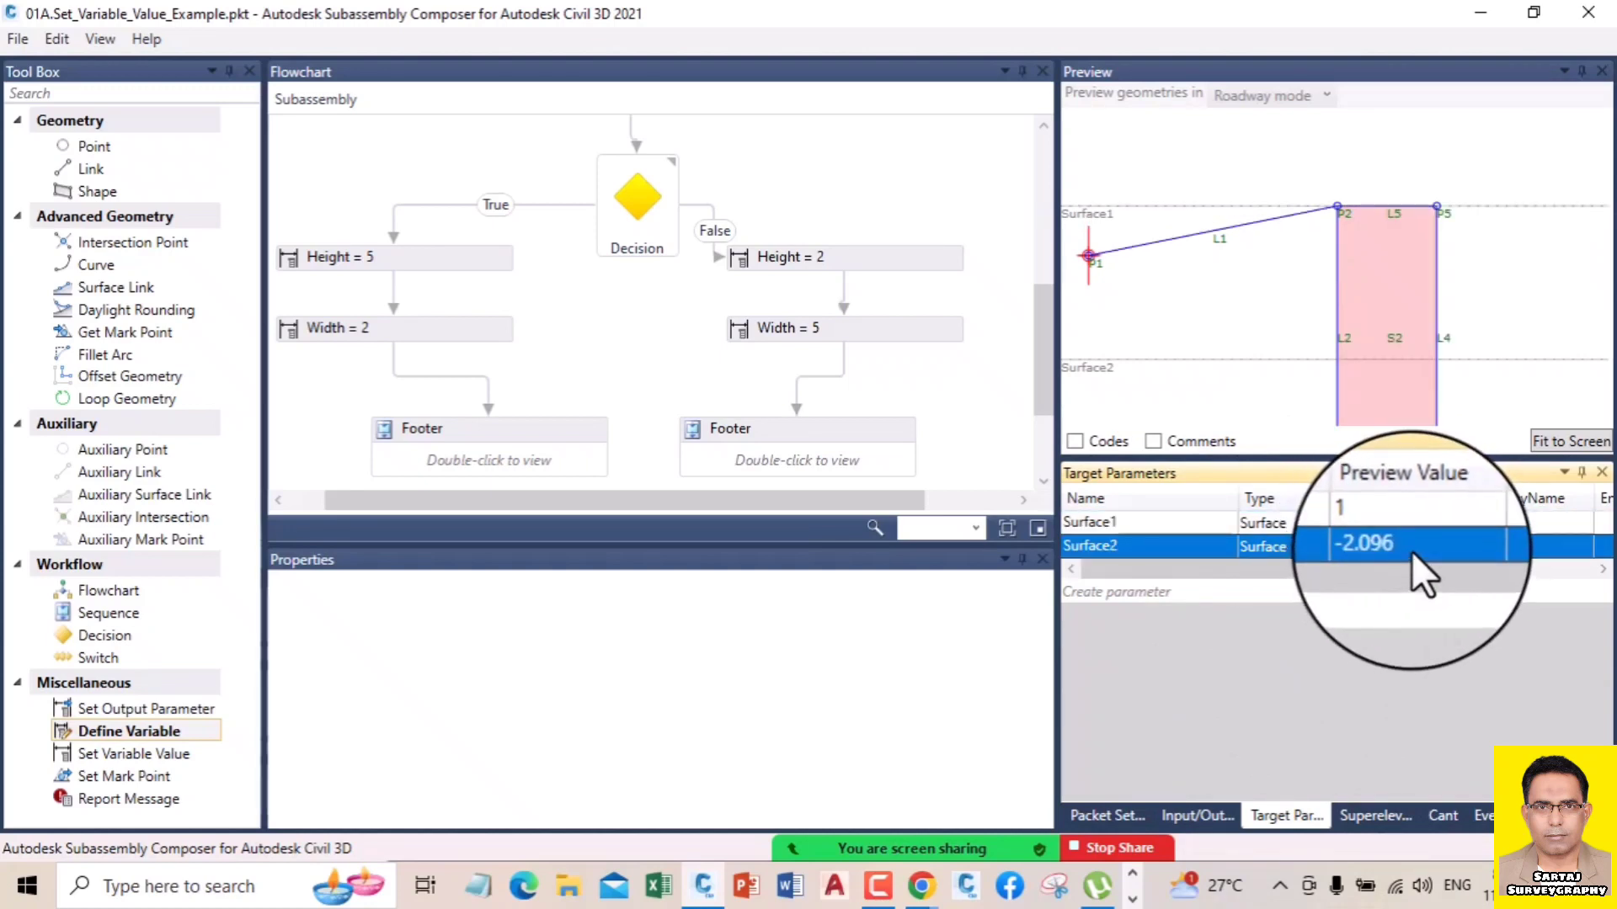
click(1414, 549)
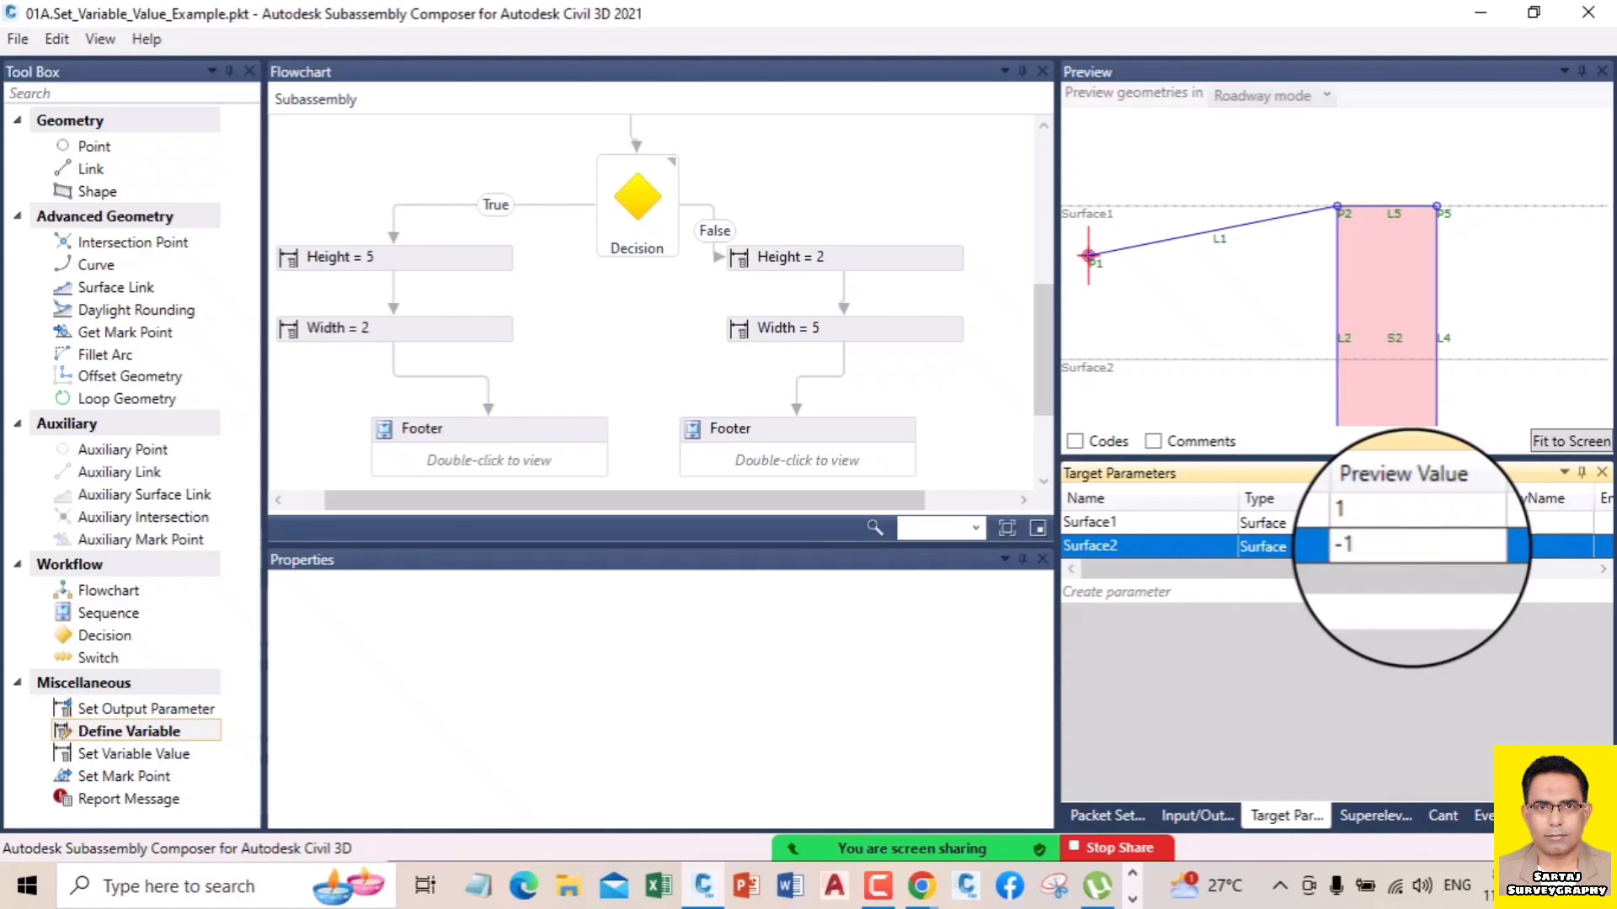
click(1467, 303)
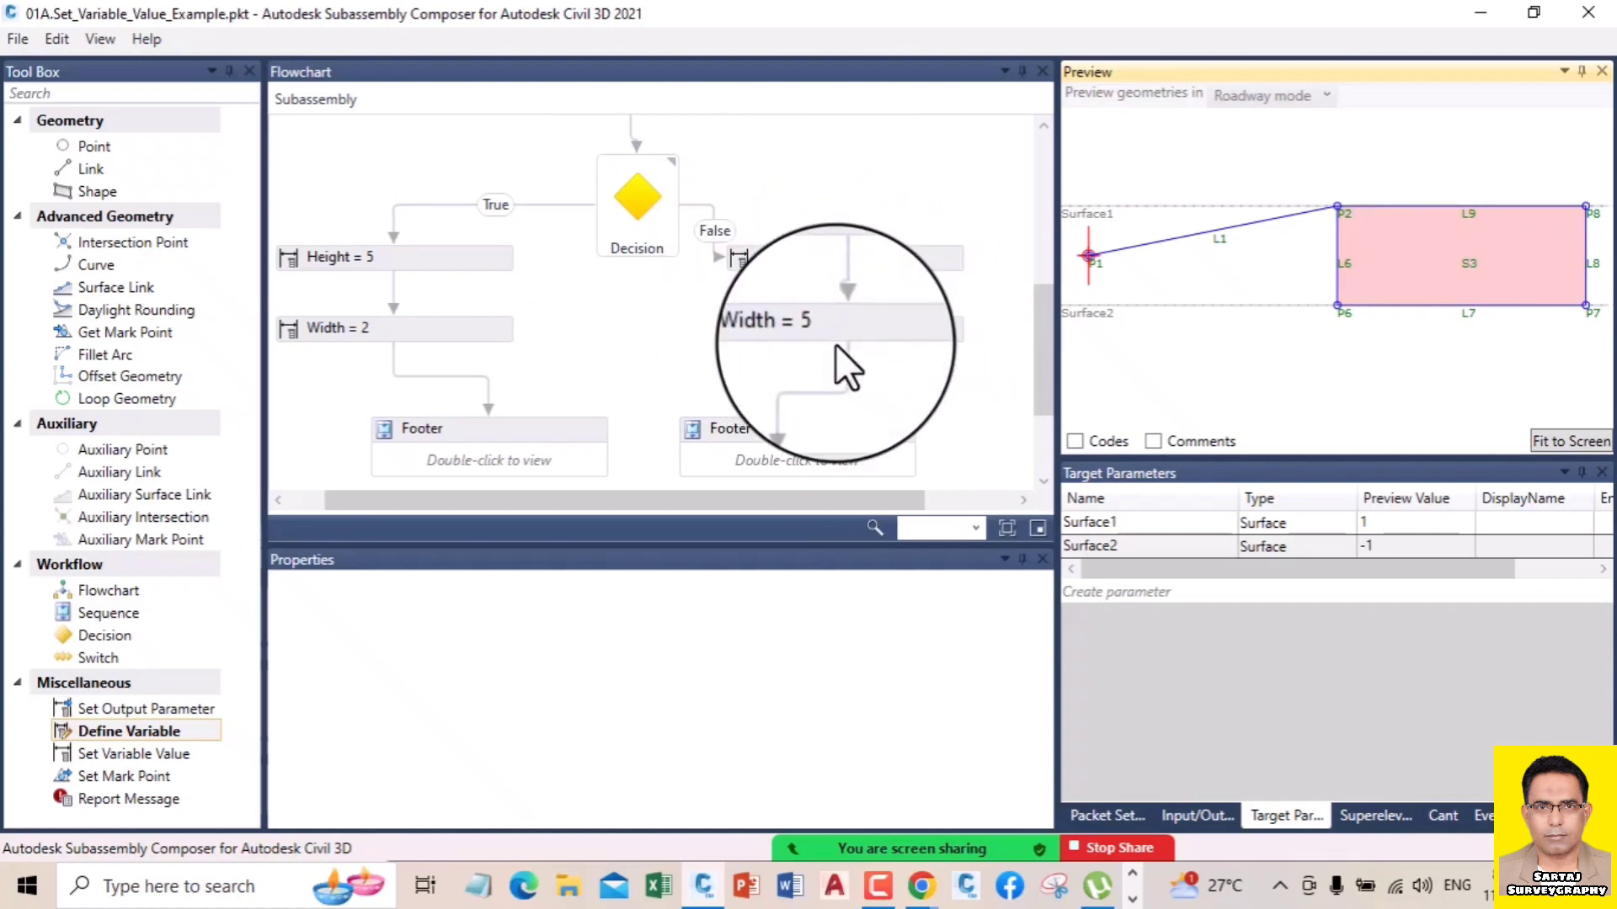
- Set the False branch's Height variable value to 5 and fit the preview to the screen
click(814, 256)
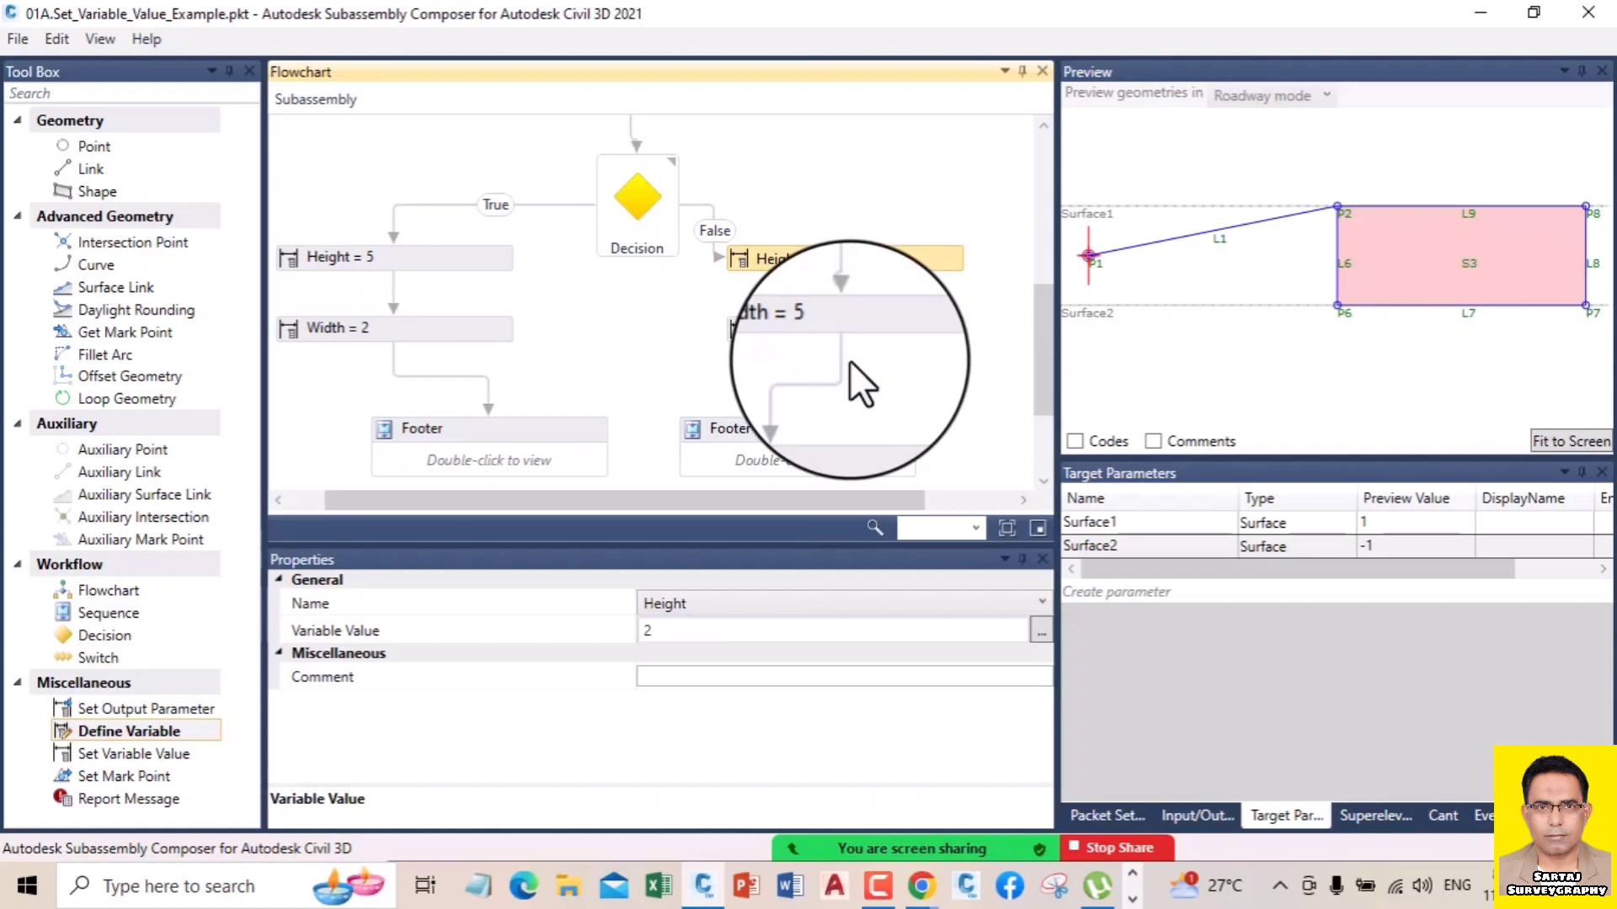
click(664, 631)
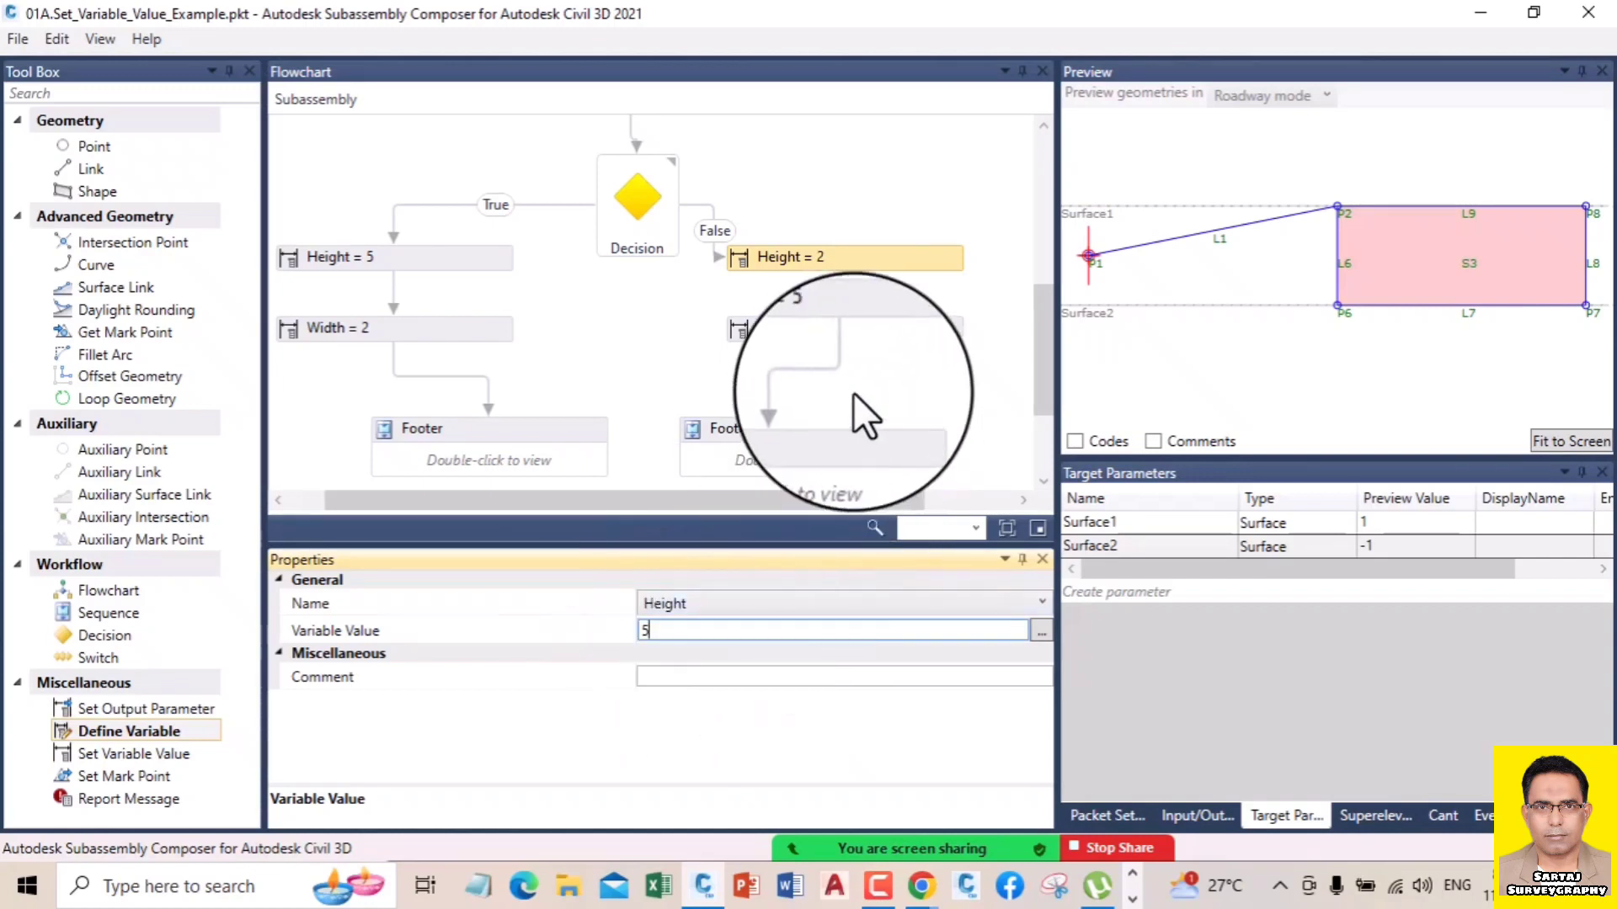
click(866, 423)
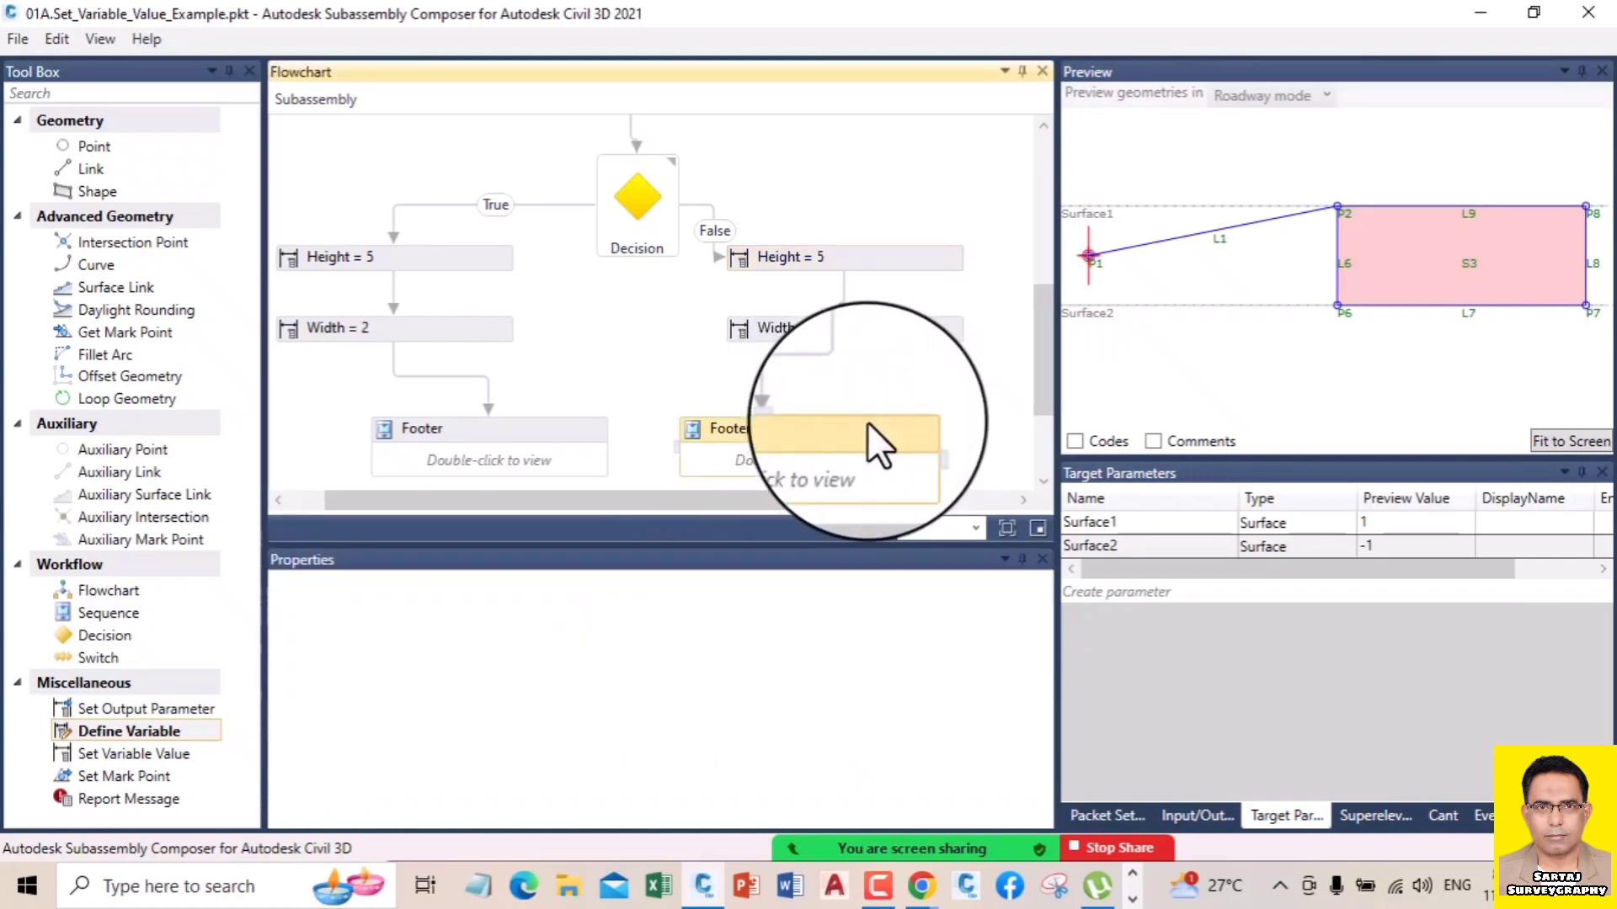
click(1551, 443)
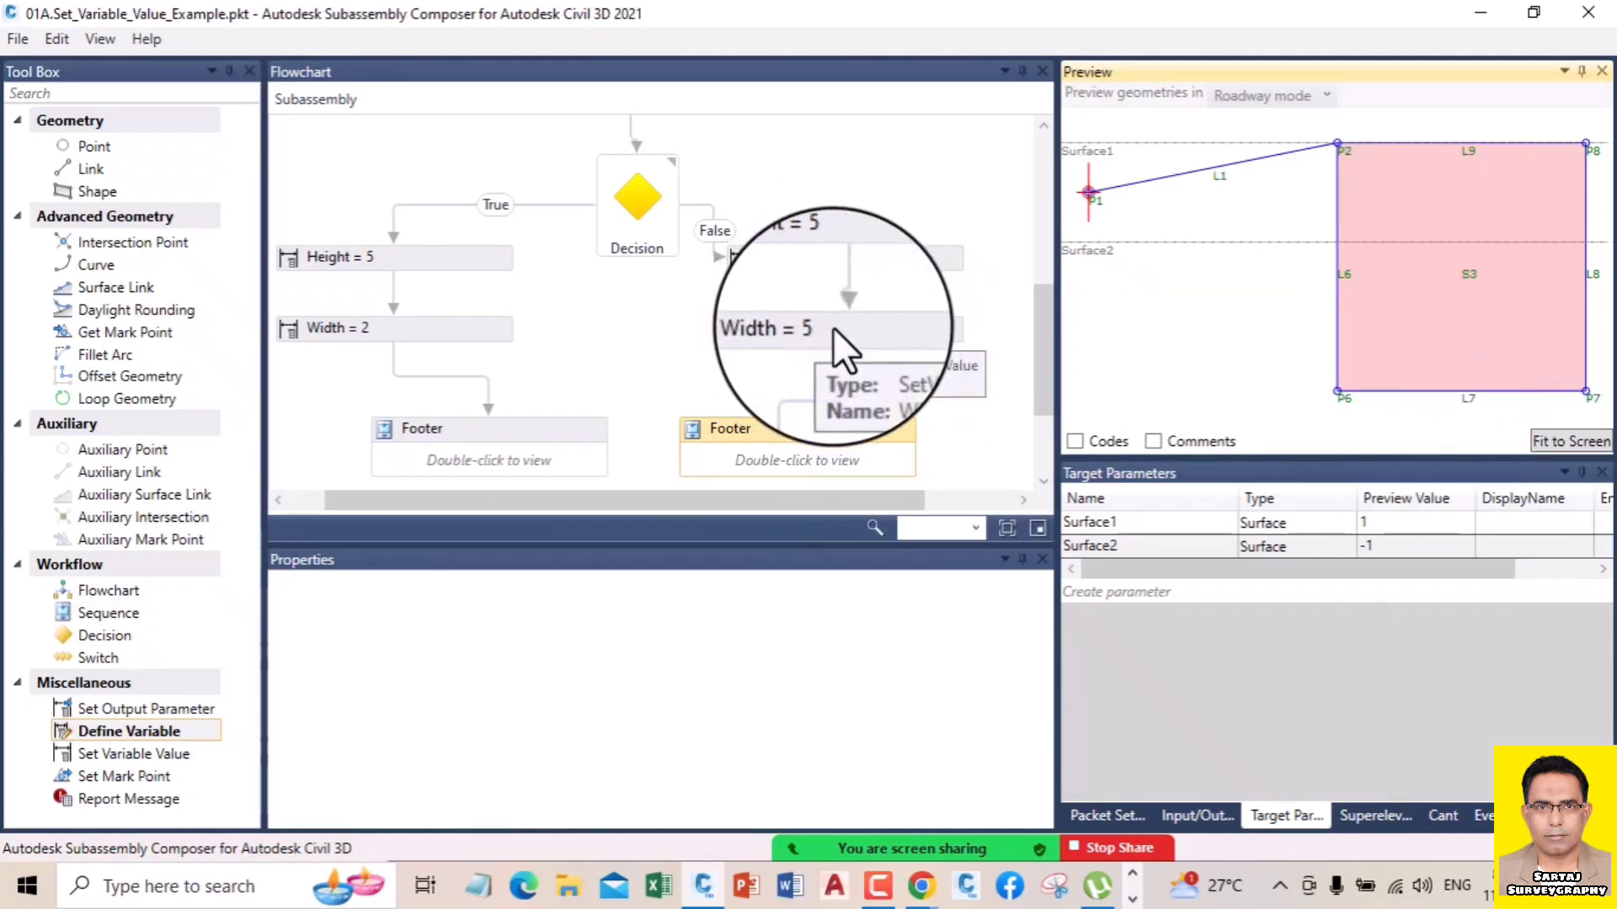
- Set the False branch's Height variable value back to 2
click(835, 259)
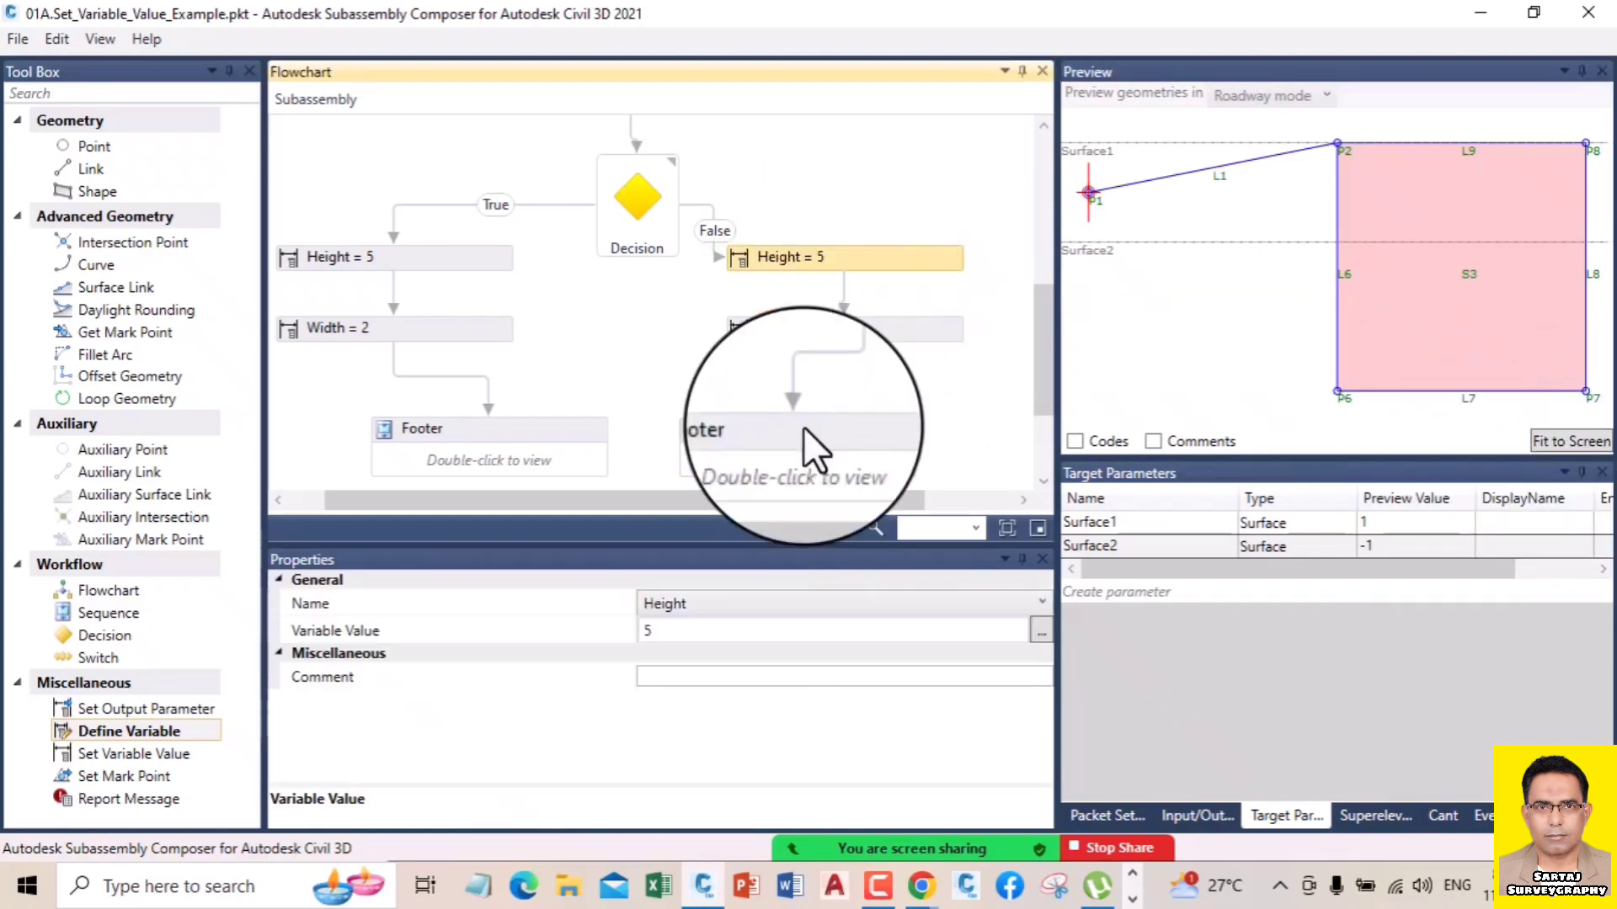
click(666, 633)
text(2)
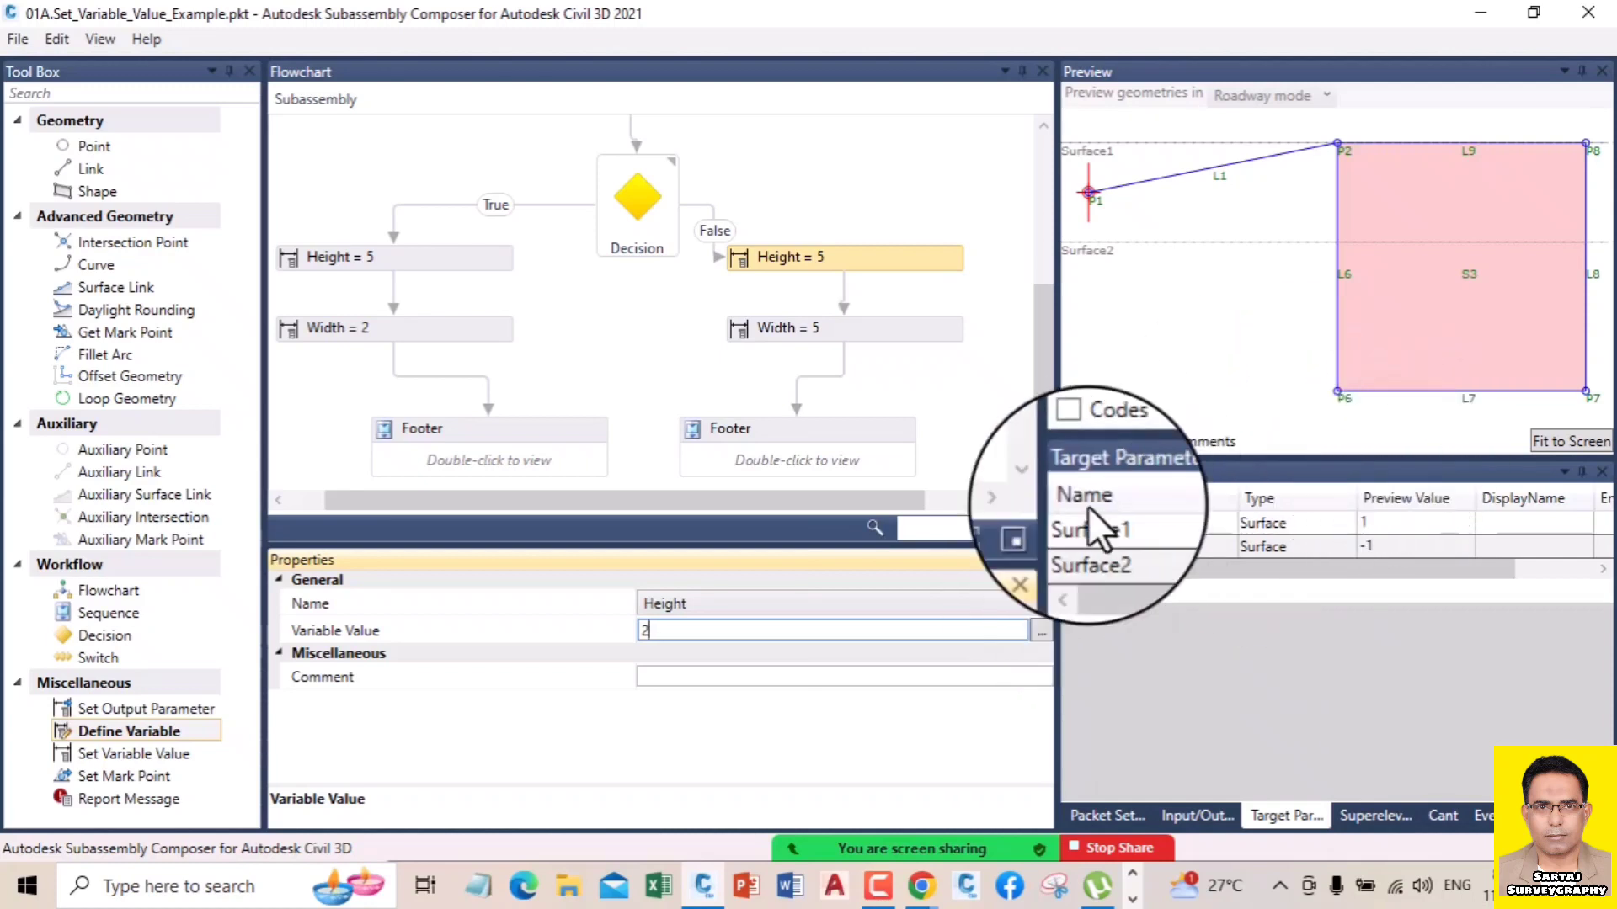
click(968, 368)
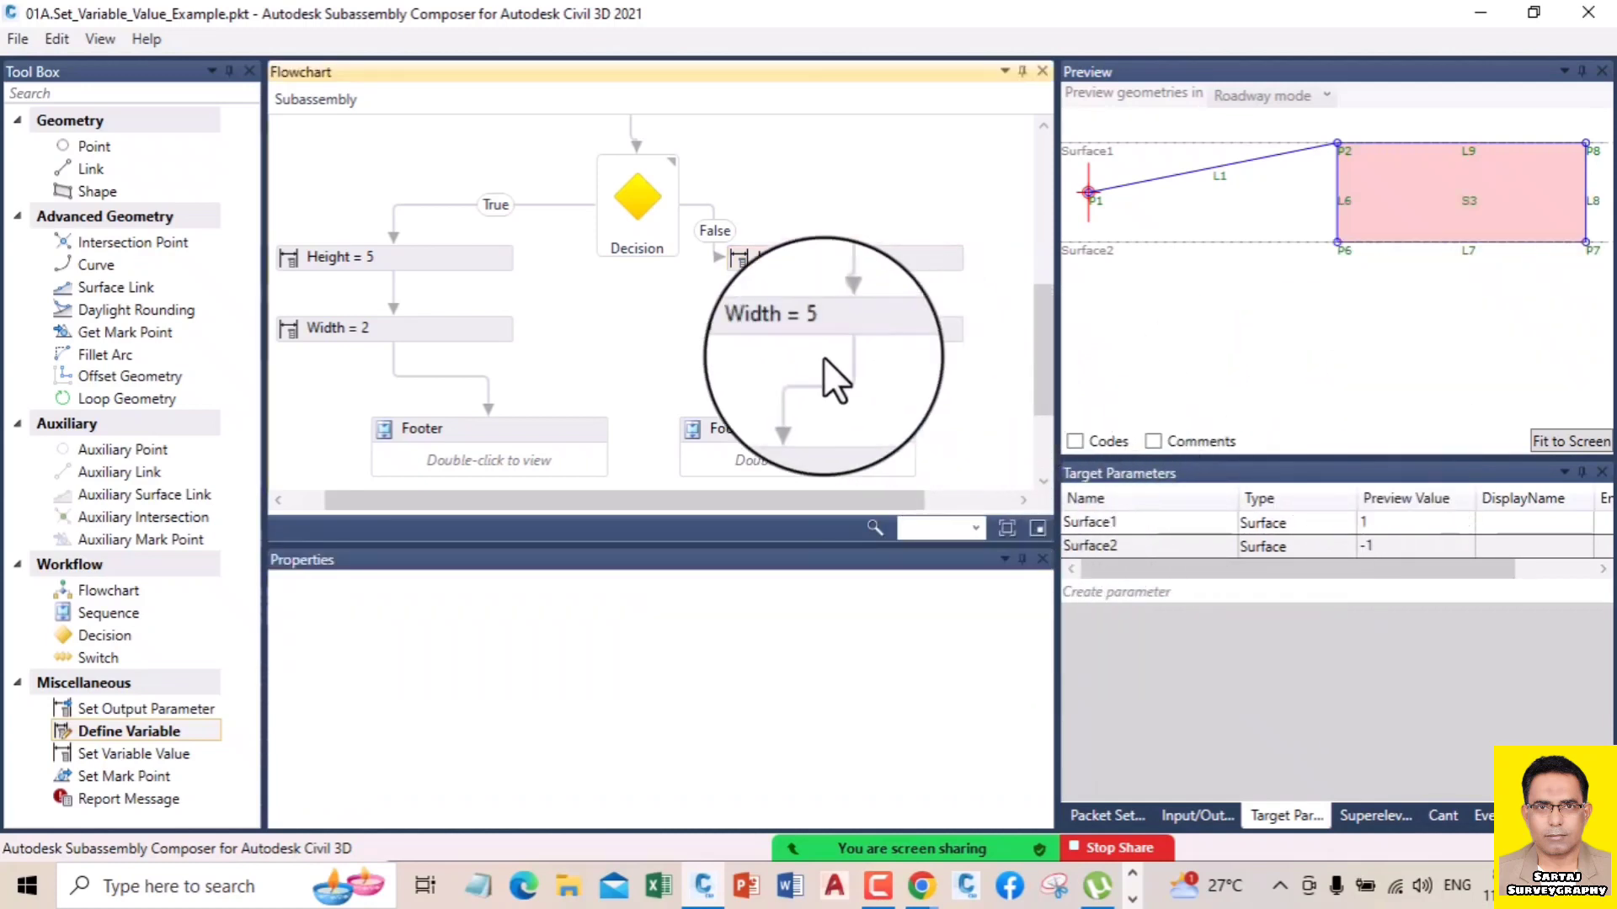
- Check the False branch's Width element and examine the P6&L6 point properties inside that branch's Footer sequence
click(783, 329)
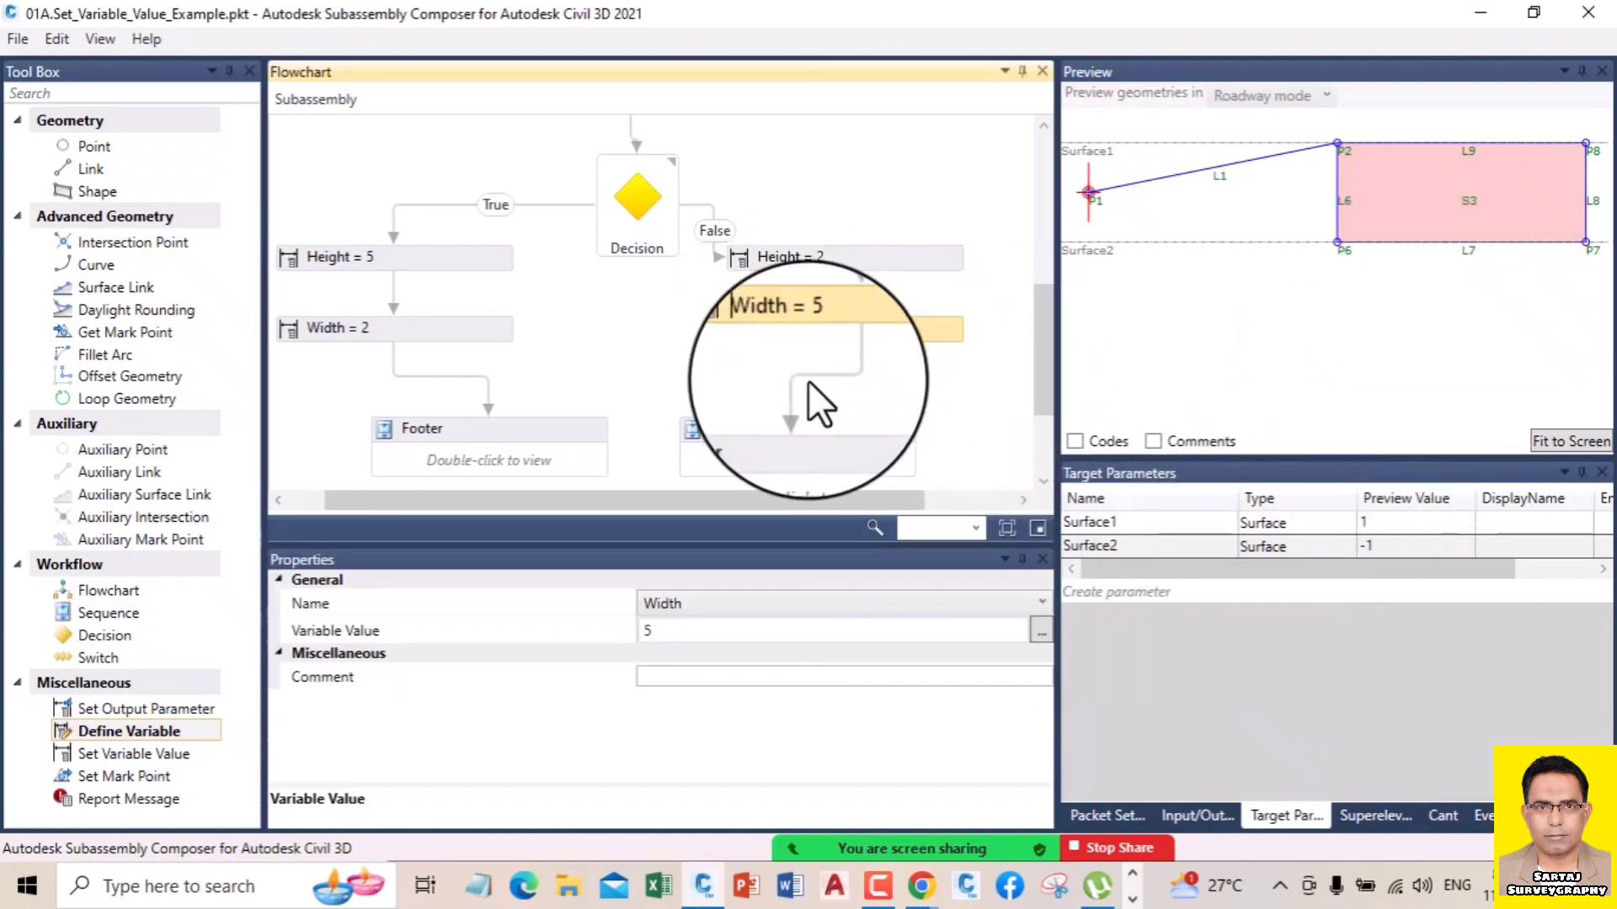
click(758, 432)
double_click(775, 459)
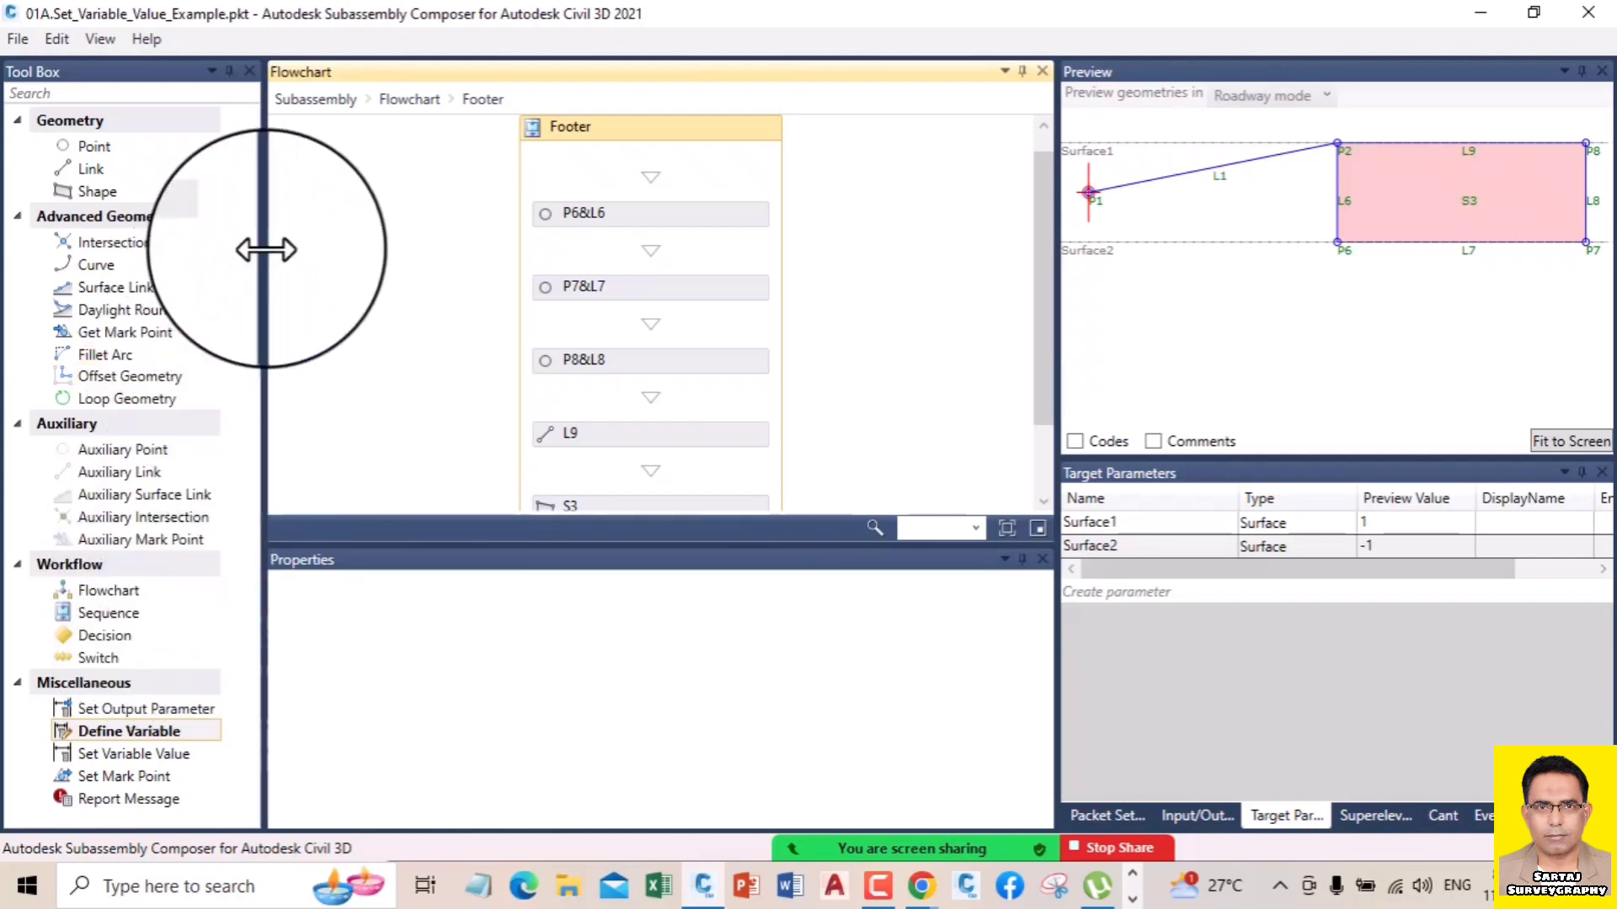
click(593, 214)
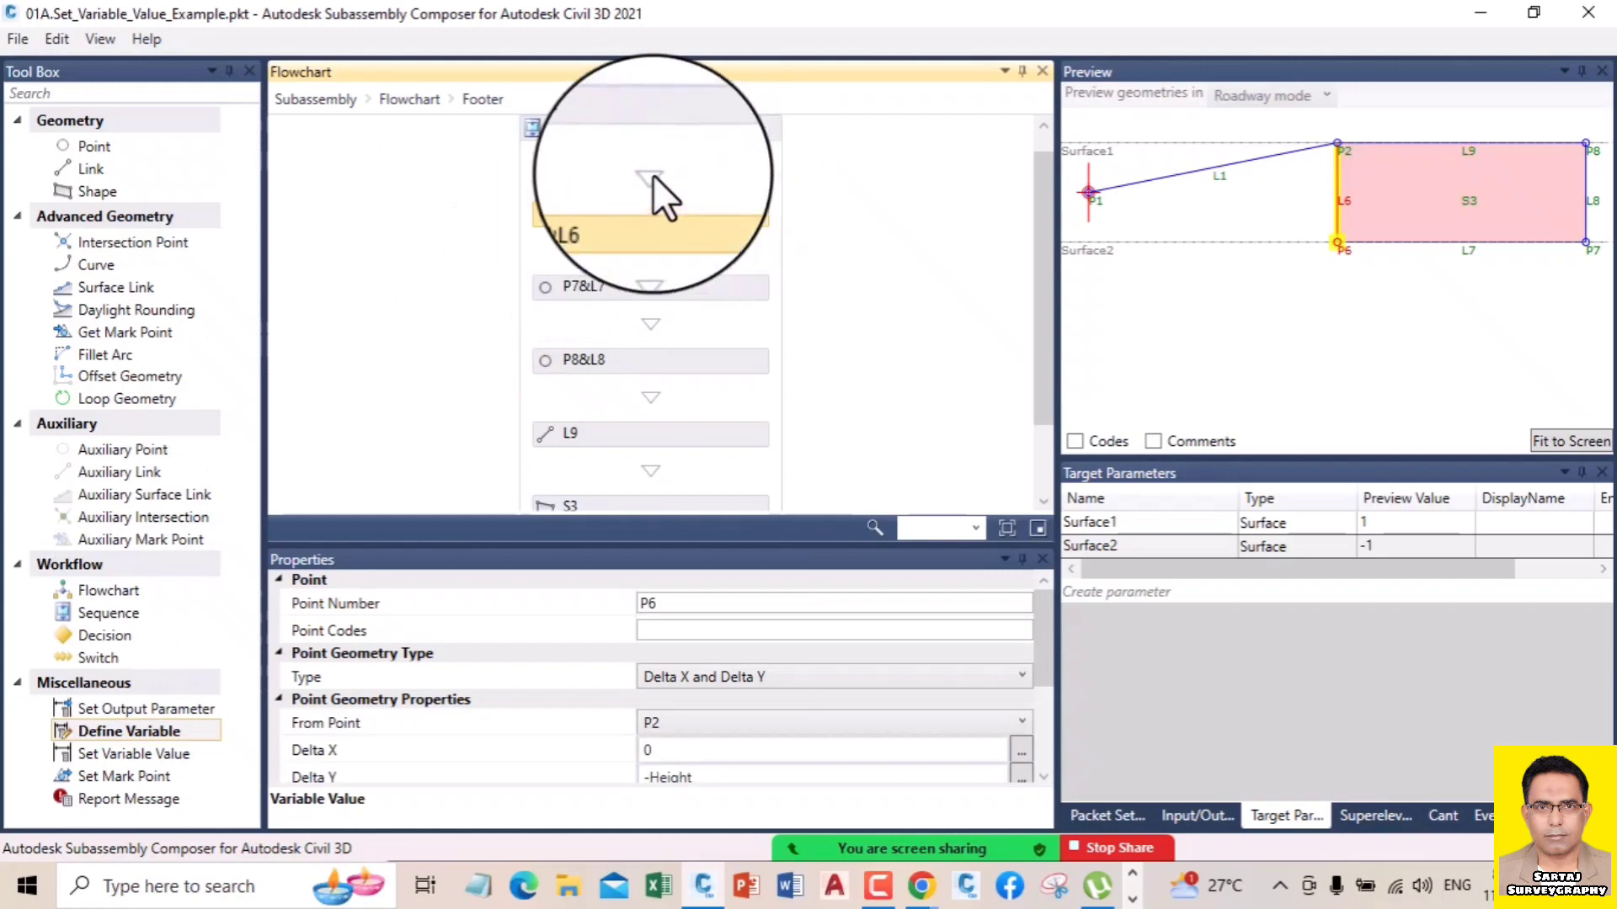
- Return to the main flowchart and copy the True branch's Footer sequence
click(411, 100)
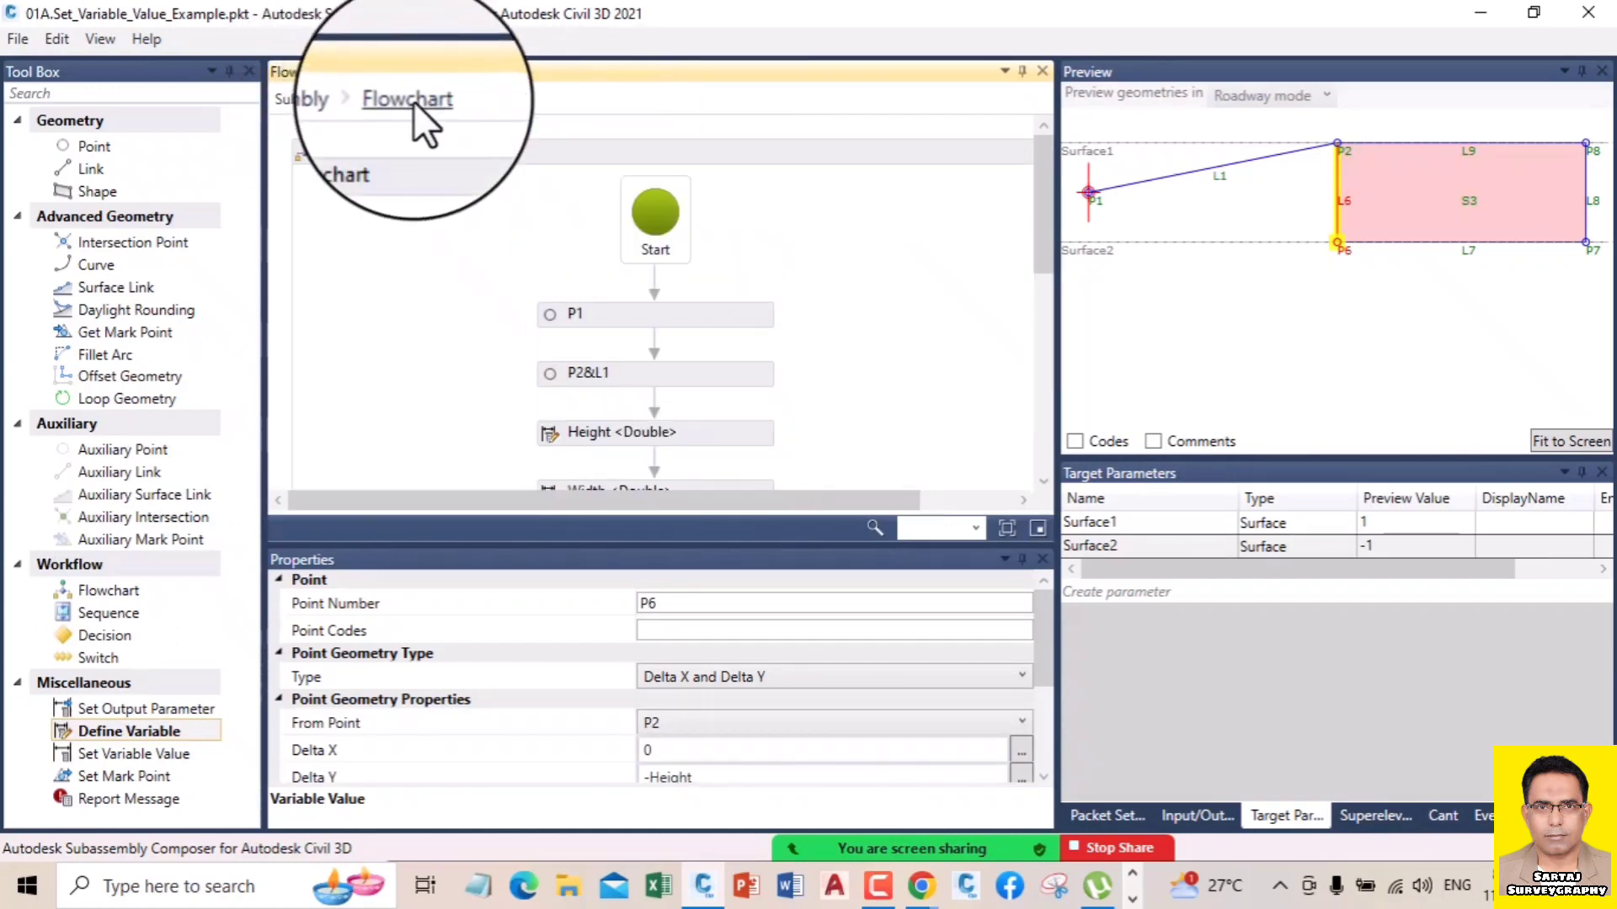
drag(1033, 269, 1041, 442)
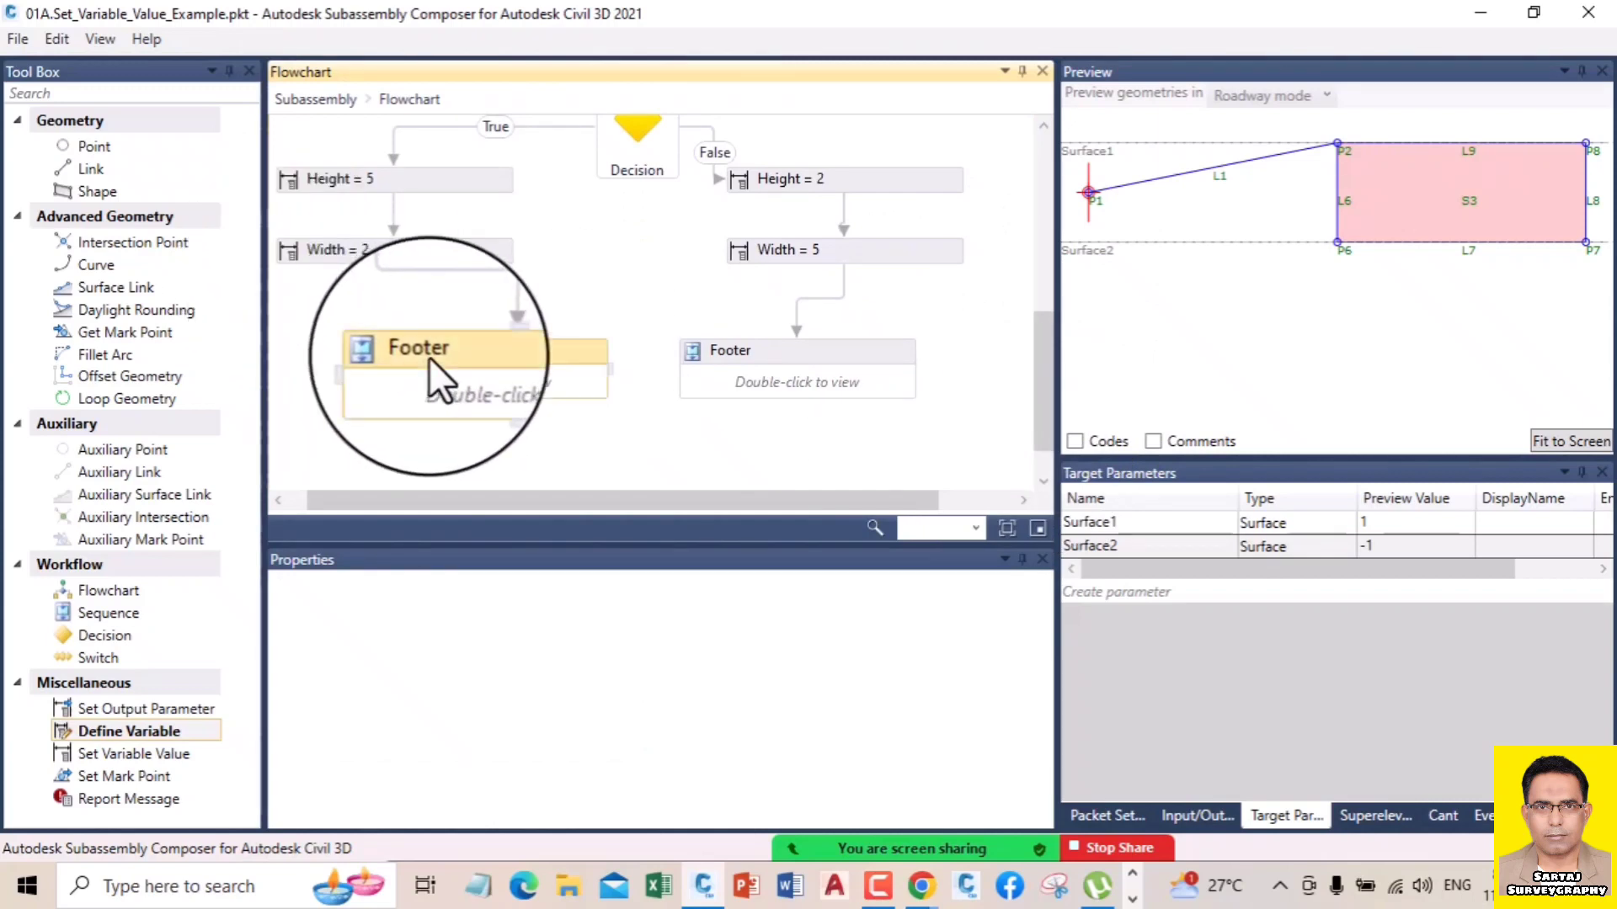
right_click(475, 377)
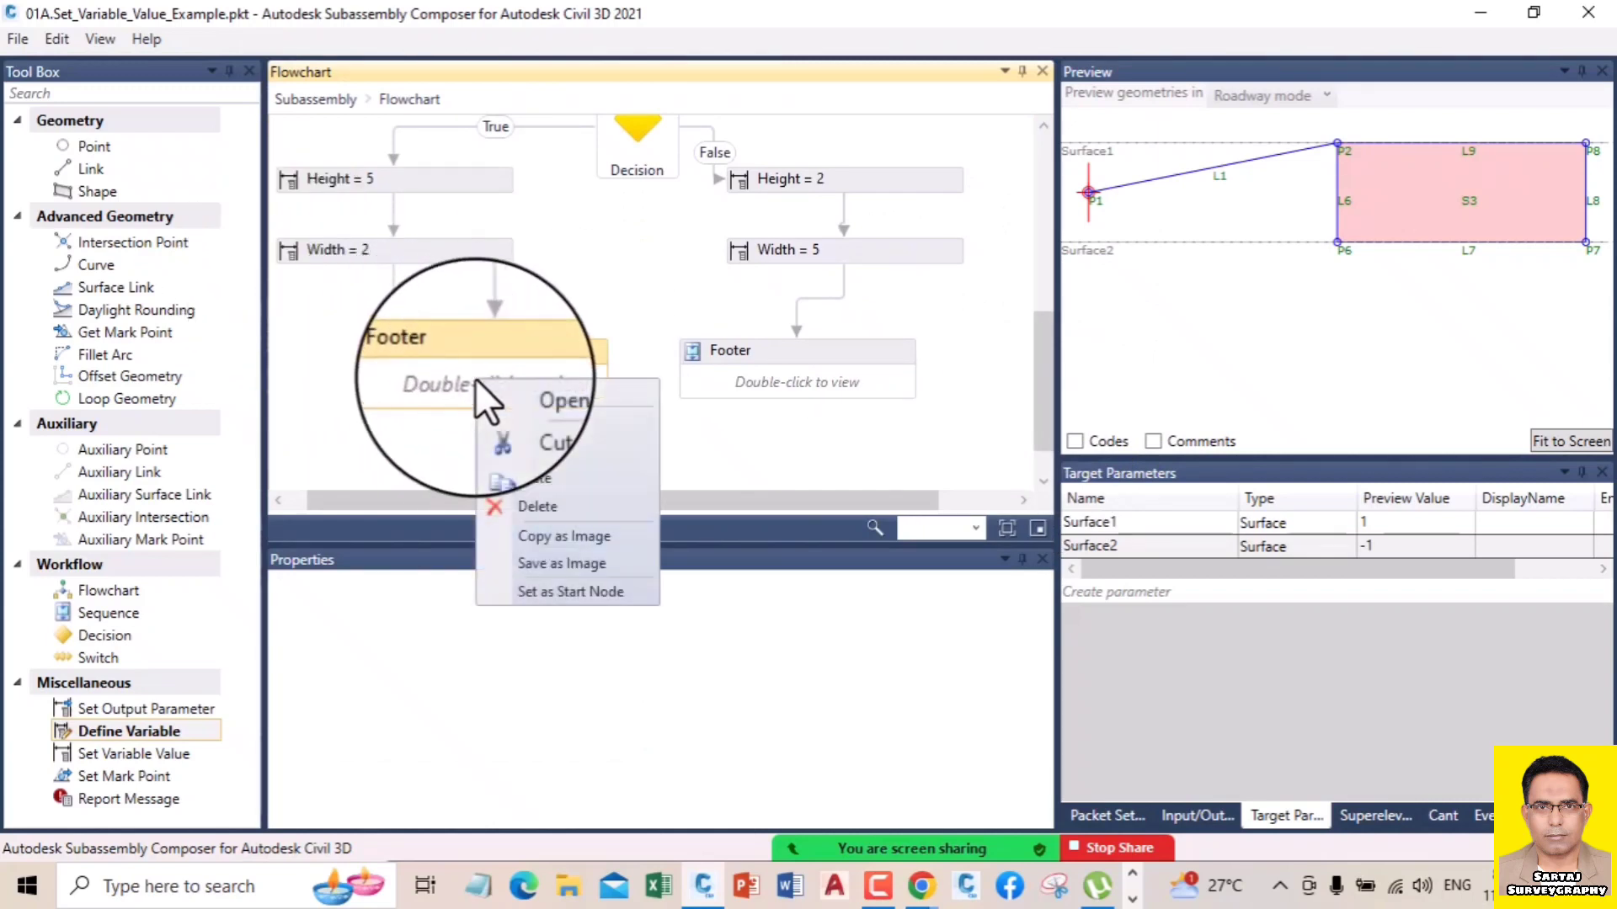
click(536, 447)
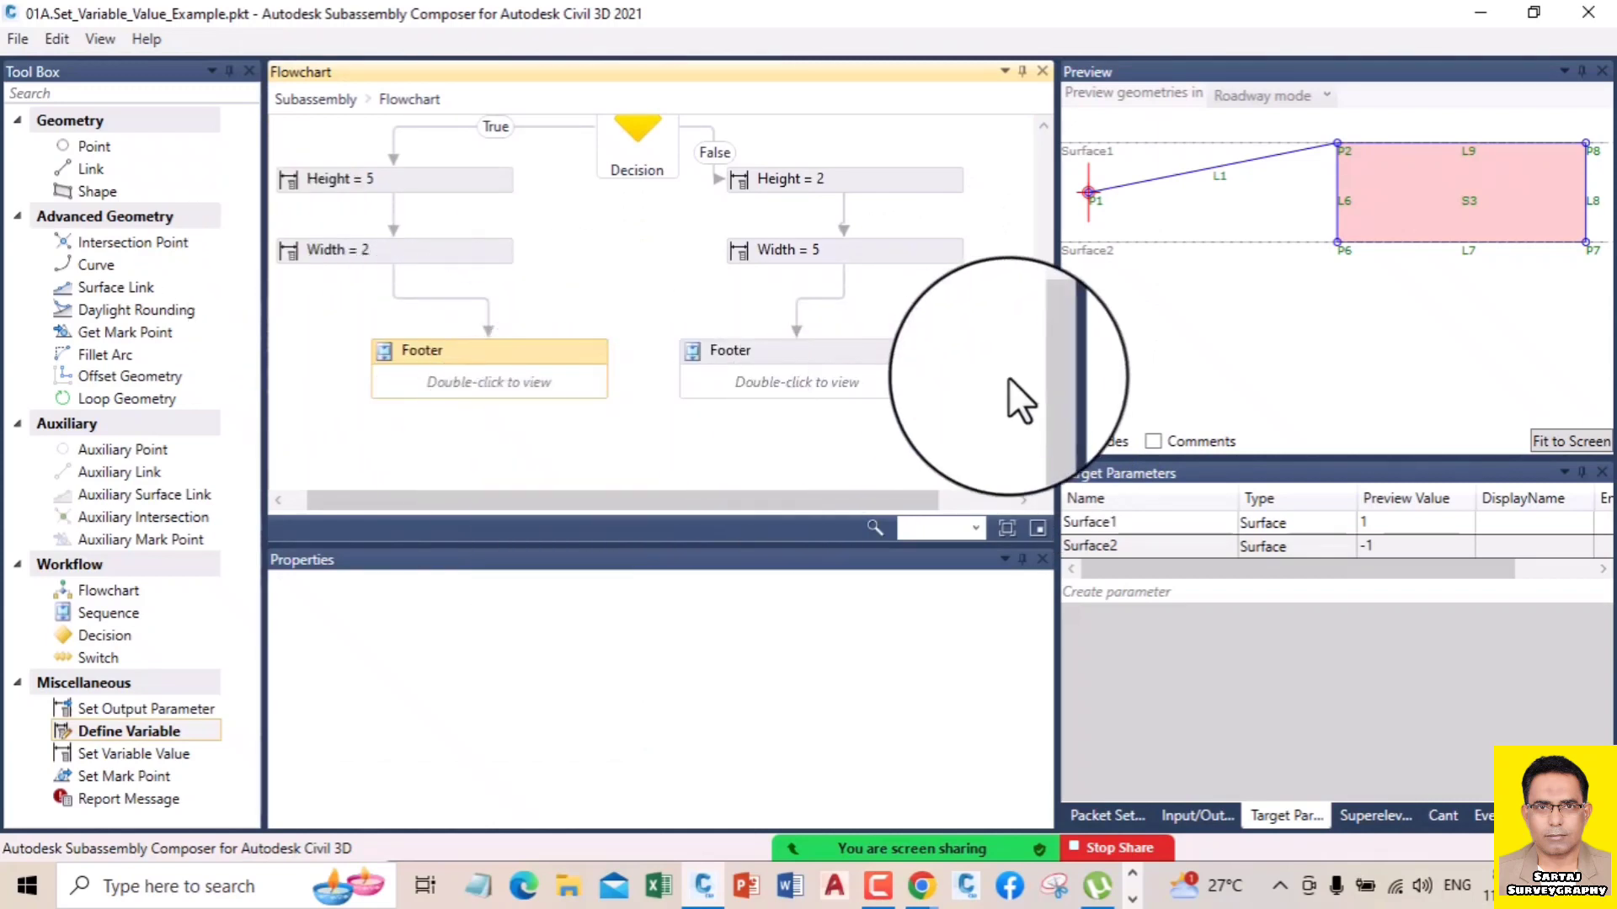
- Open the False branch's Footer sequence and examine the From Point, Delta X and Delta Y of P6&L6
right_click(965, 345)
click(794, 367)
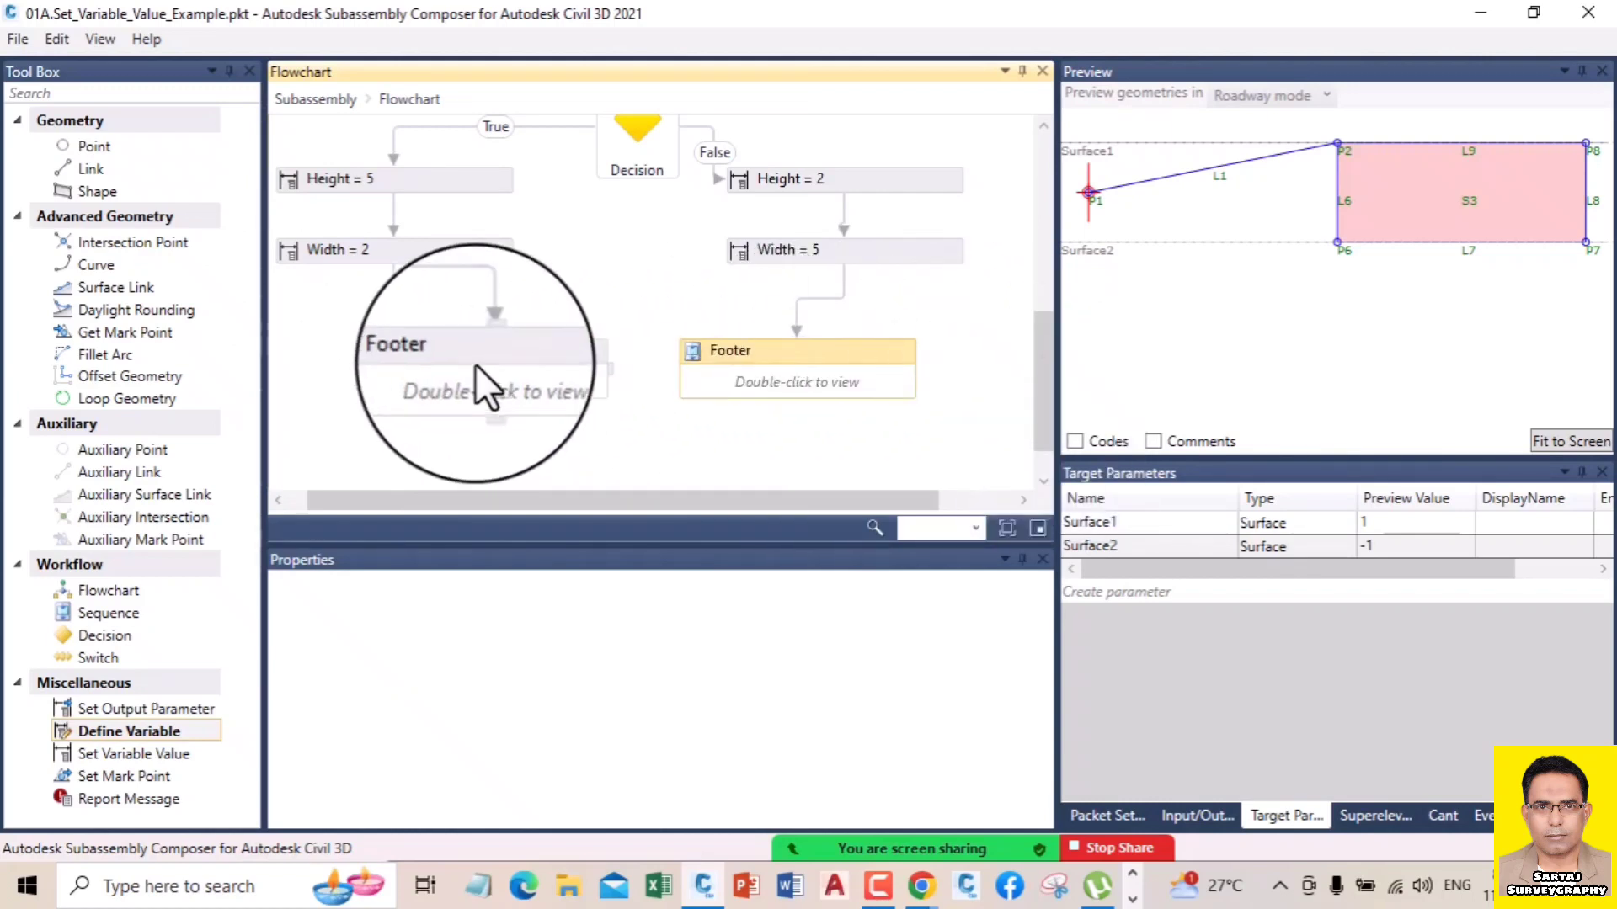
double_click(769, 389)
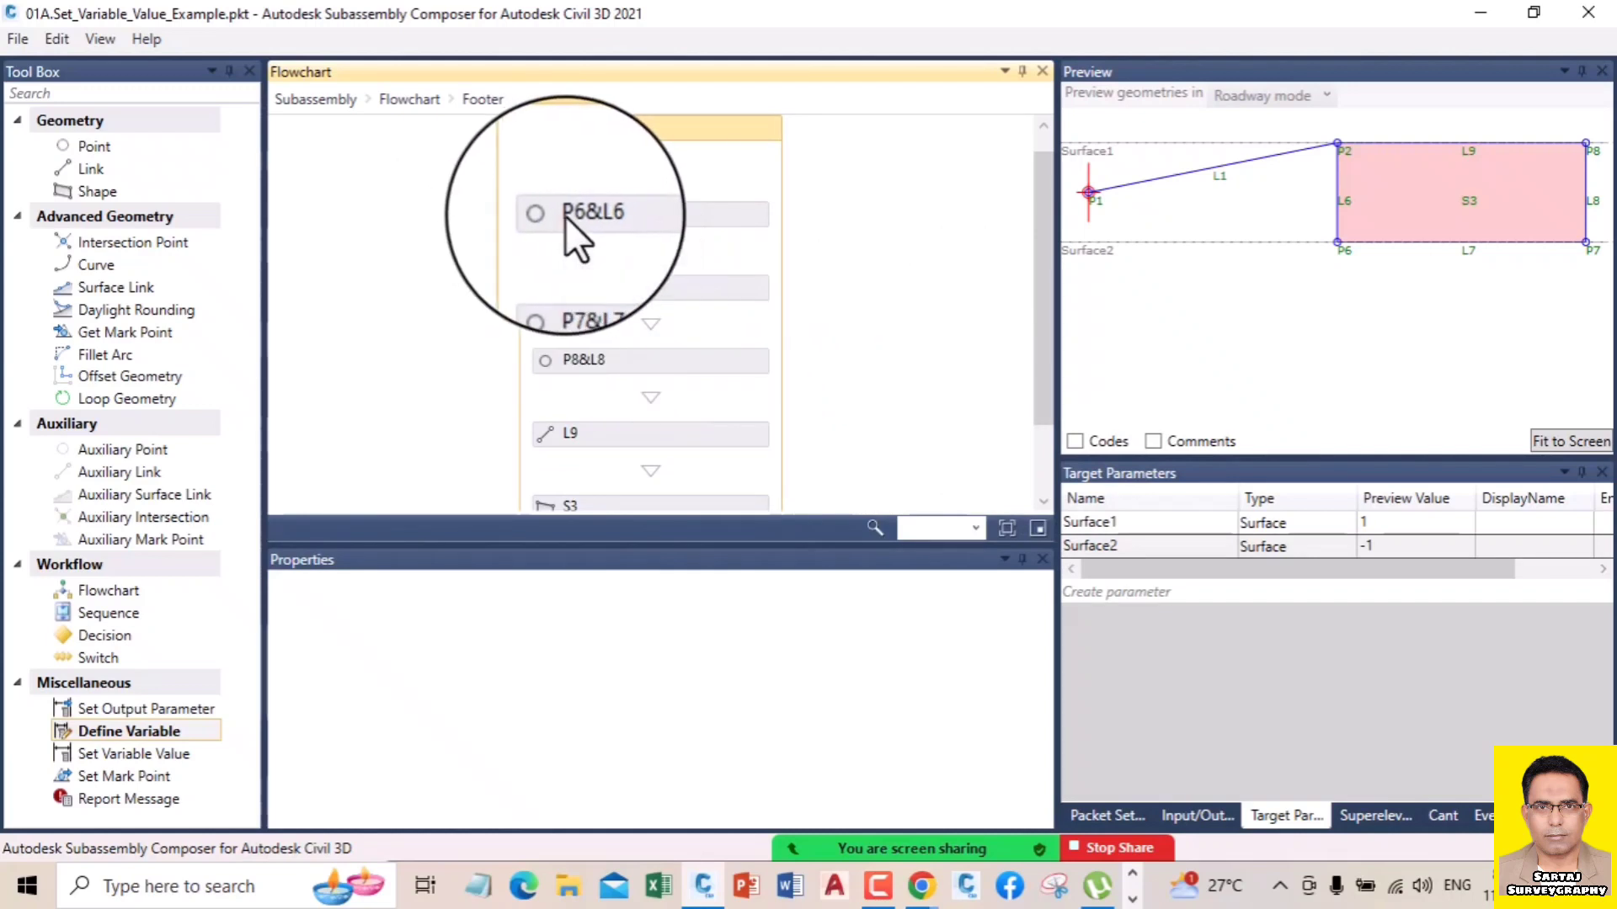
click(613, 221)
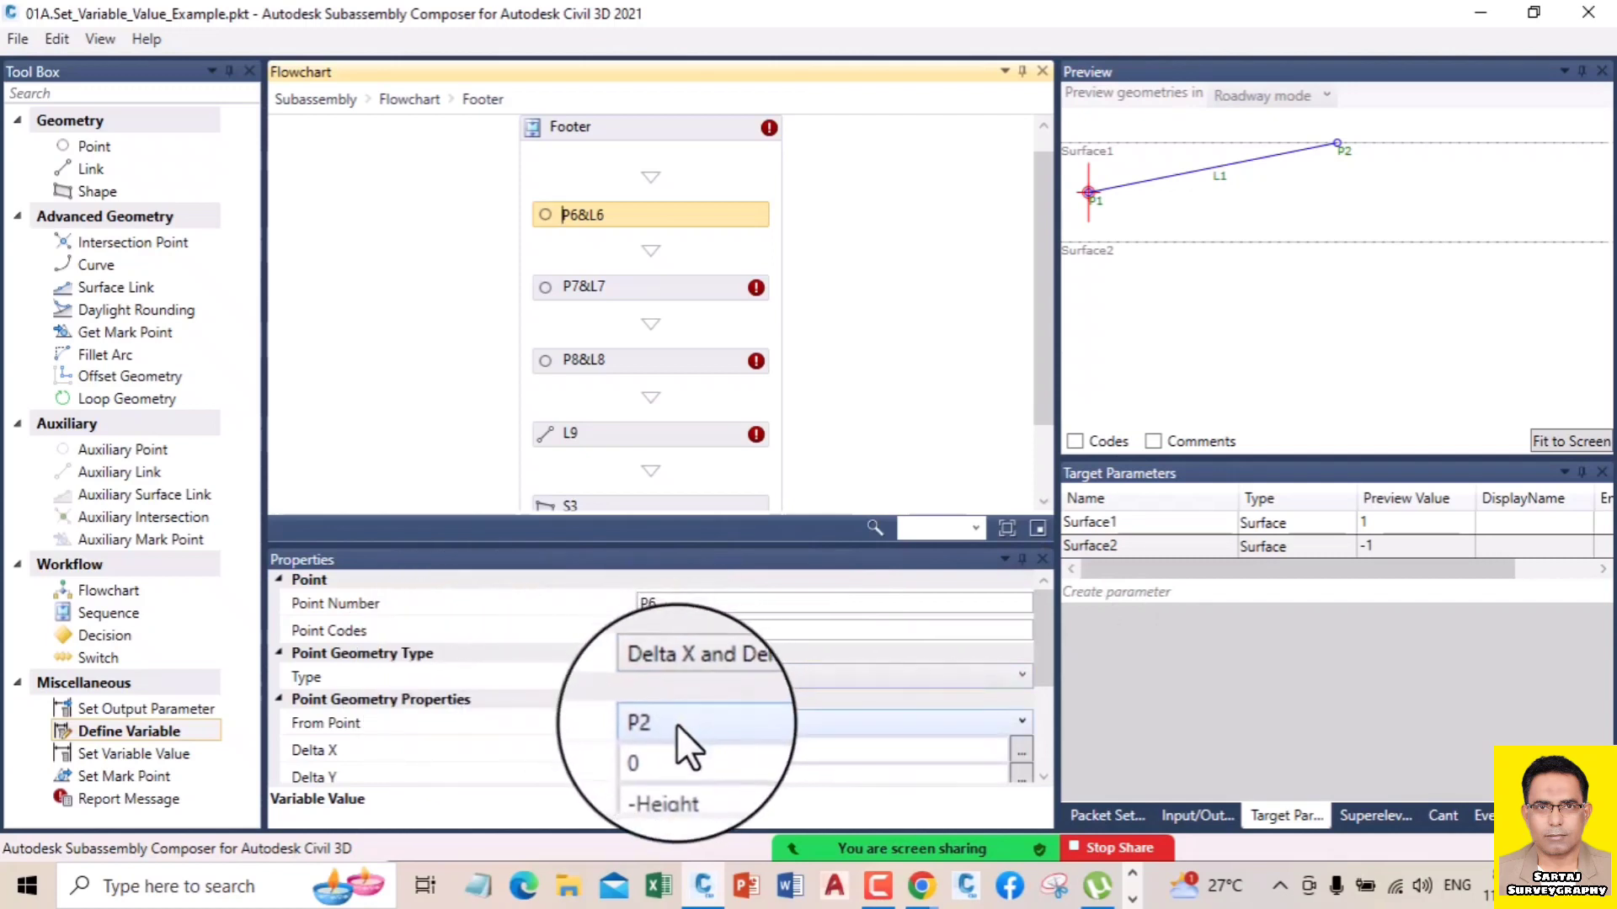
drag(1036, 669, 1043, 704)
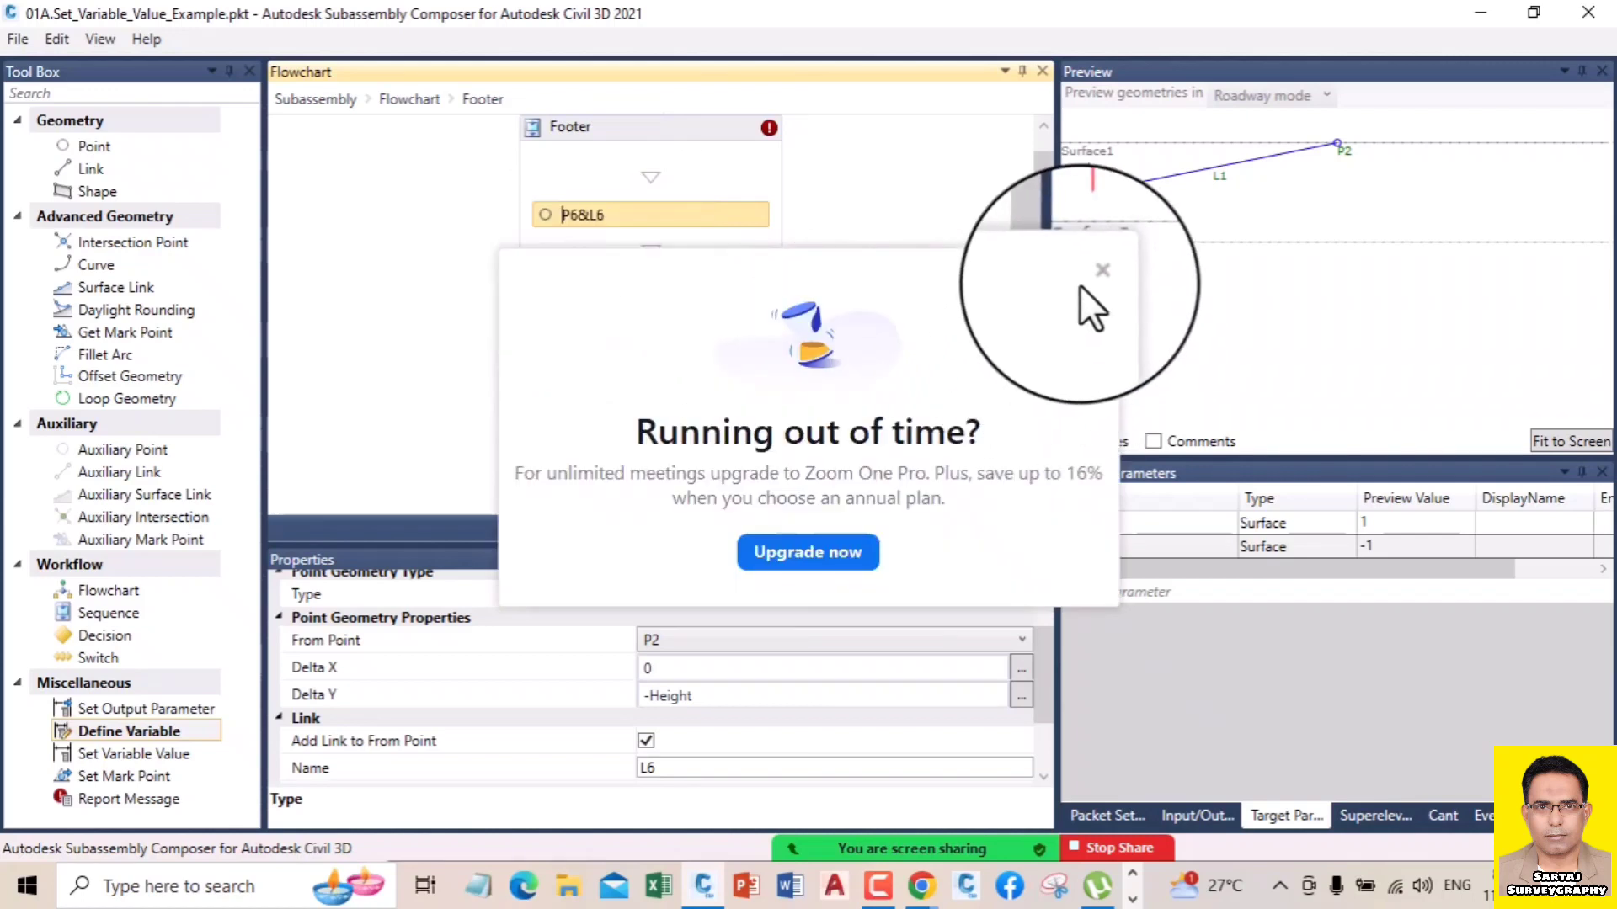
- Dismiss the meeting upgrade pop-up and set the From Point of P7&L7 to P6
click(1096, 277)
click(629, 291)
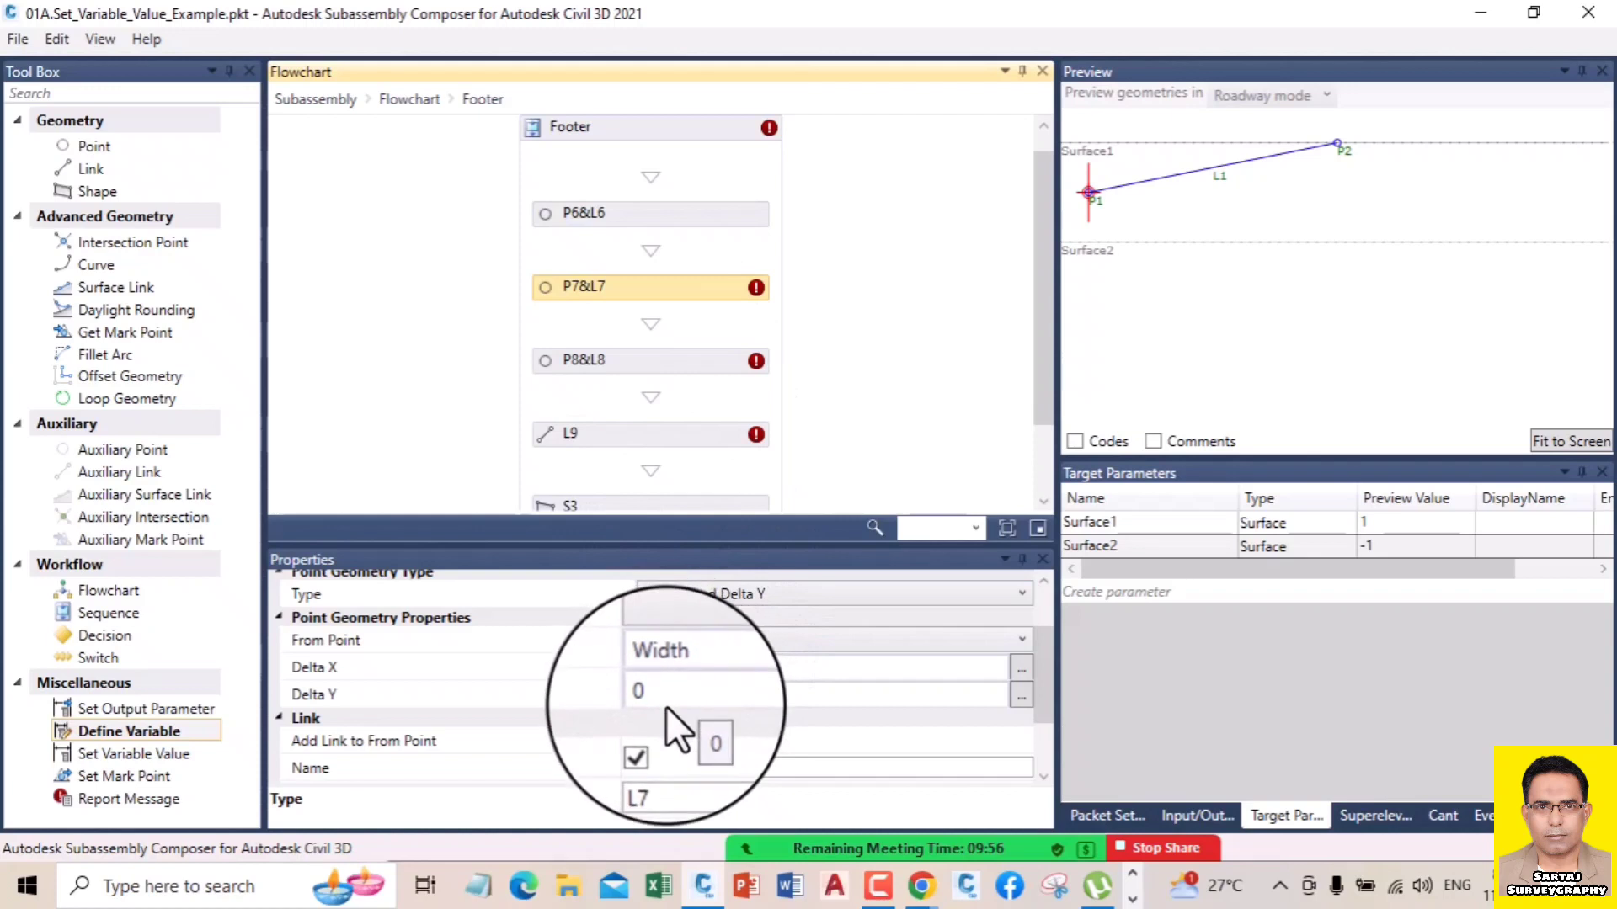
mouse_move(1048, 666)
mouse_down()
mouse_move(1044, 705)
mouse_move(1038, 638)
mouse_up()
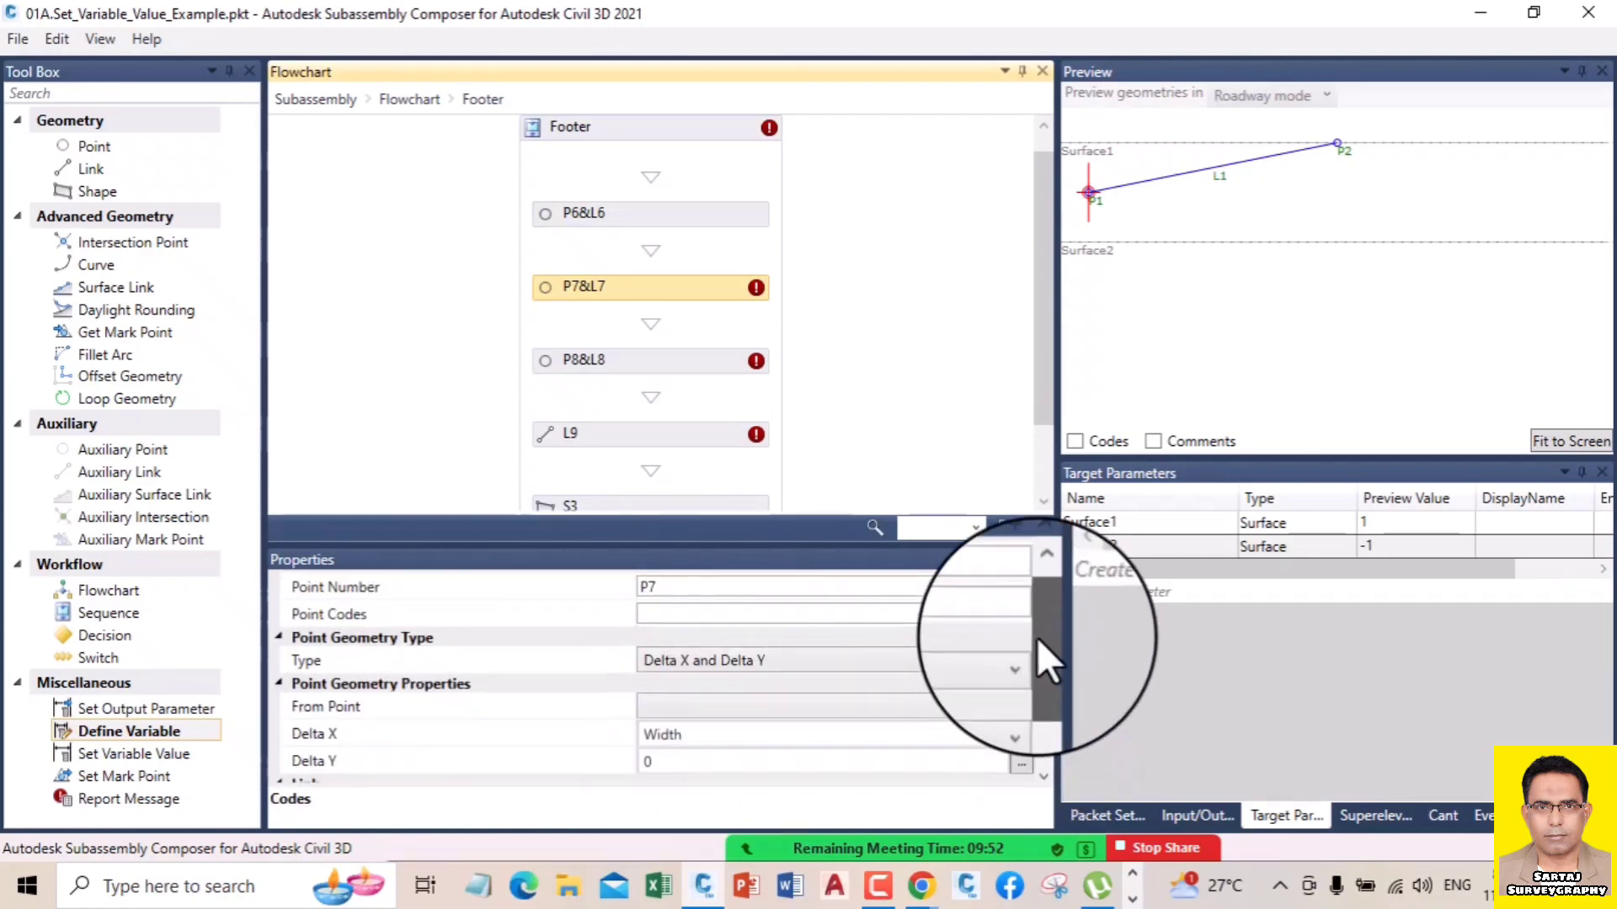
click(727, 691)
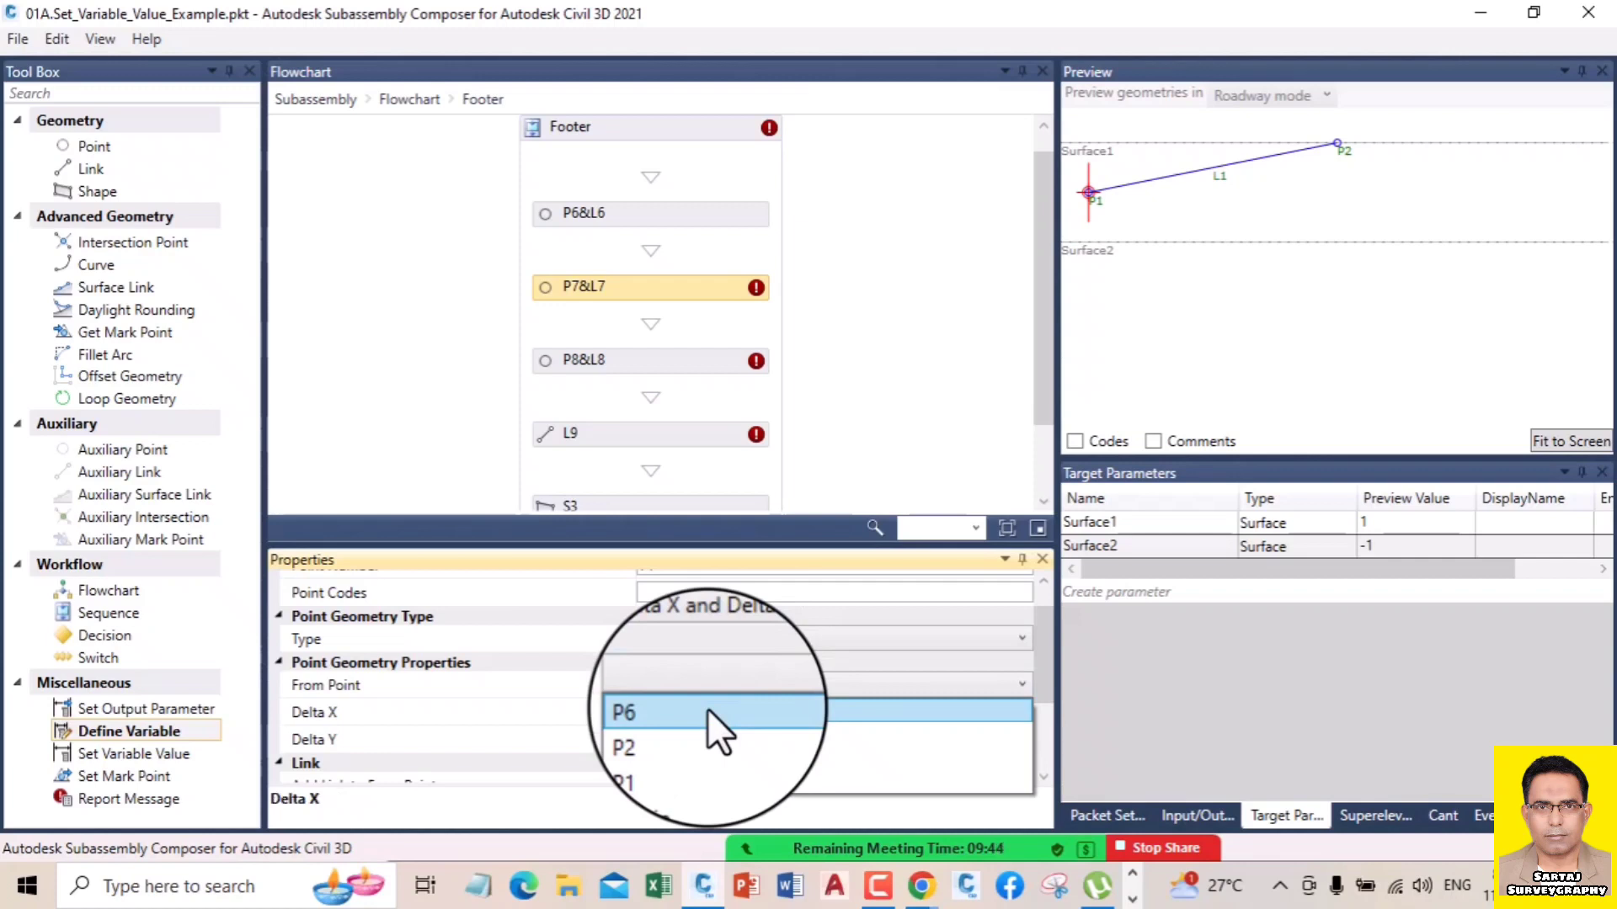
click(707, 711)
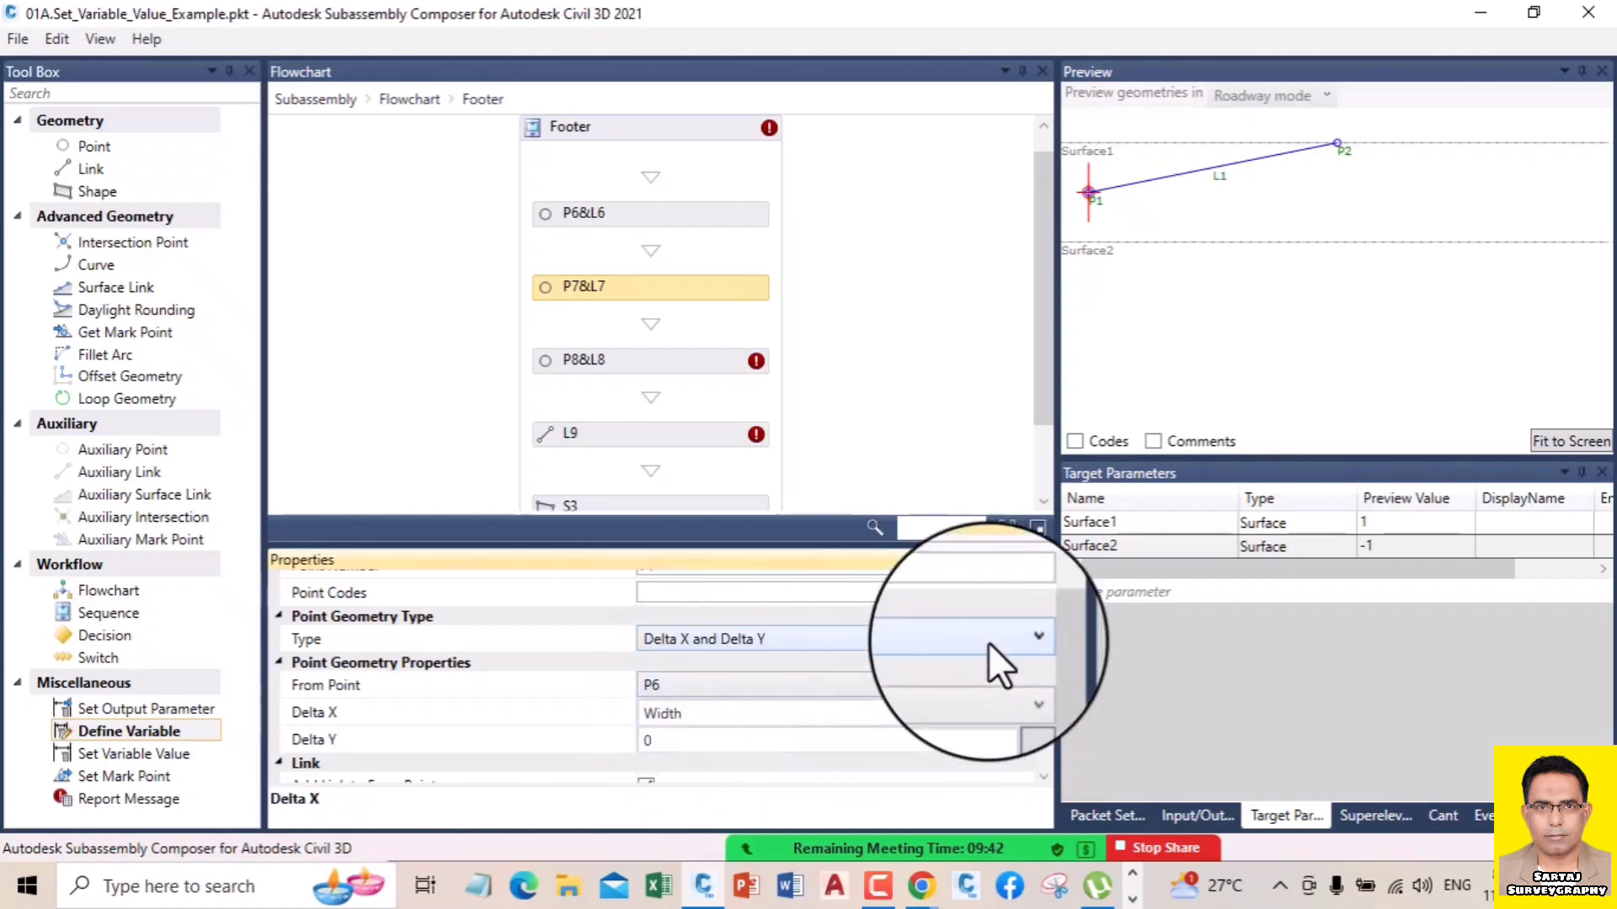
- Set the From Point of P8&L8 in the False branch's Footer sequence to P7
click(655, 370)
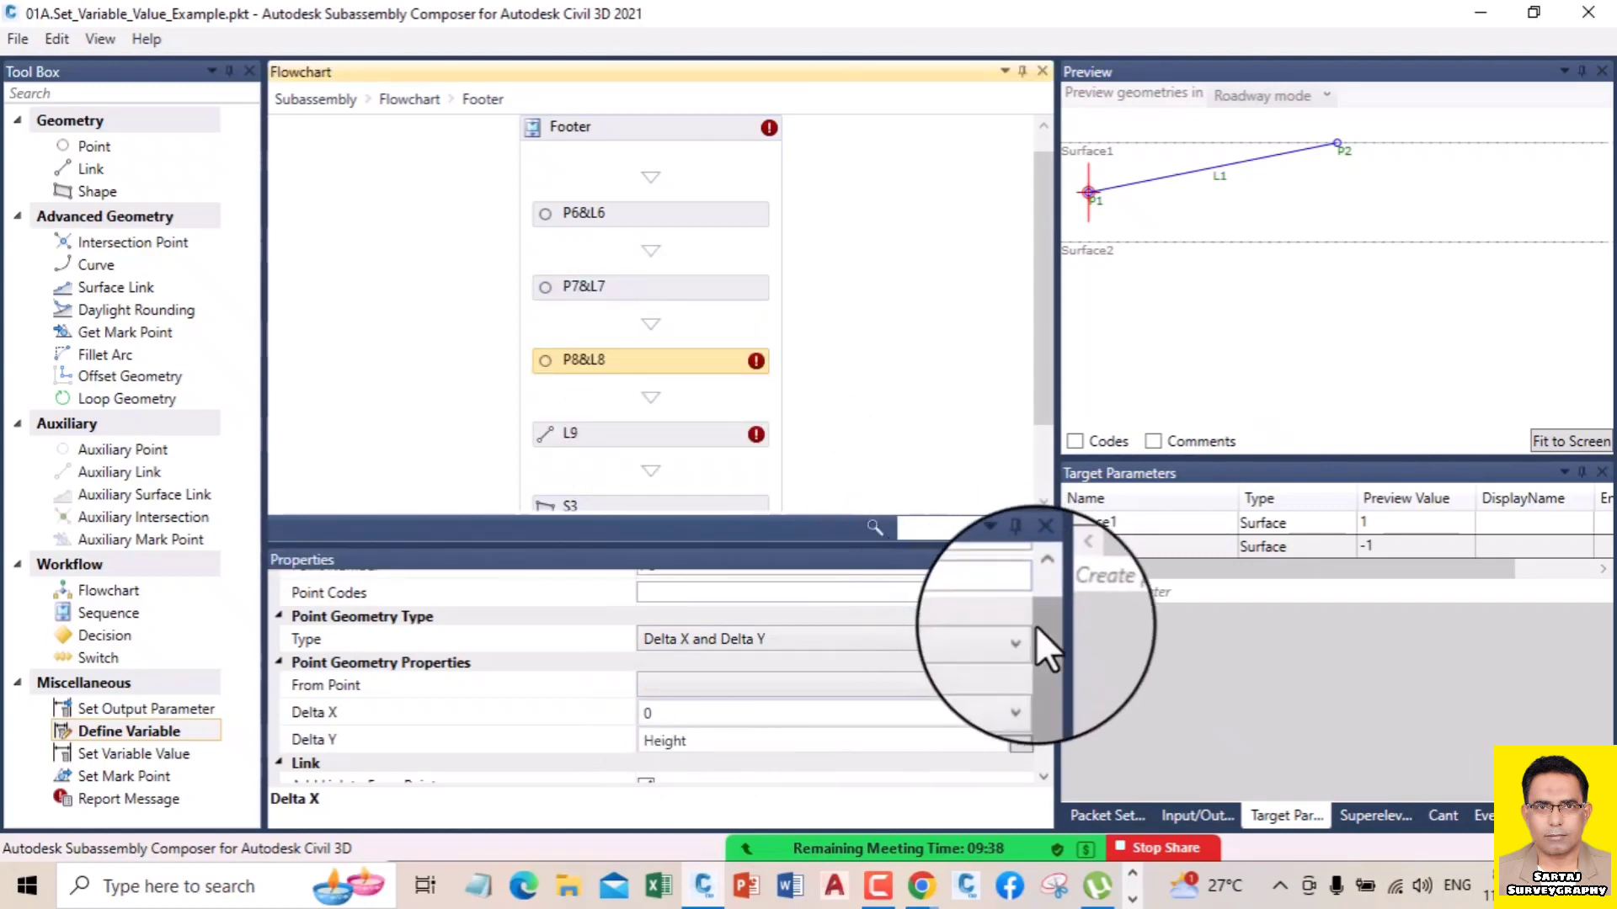
scroll(1037, 649, down, 1)
mouse_move(1037, 649)
mouse_down()
mouse_move(1039, 692)
mouse_move(1038, 620)
mouse_up()
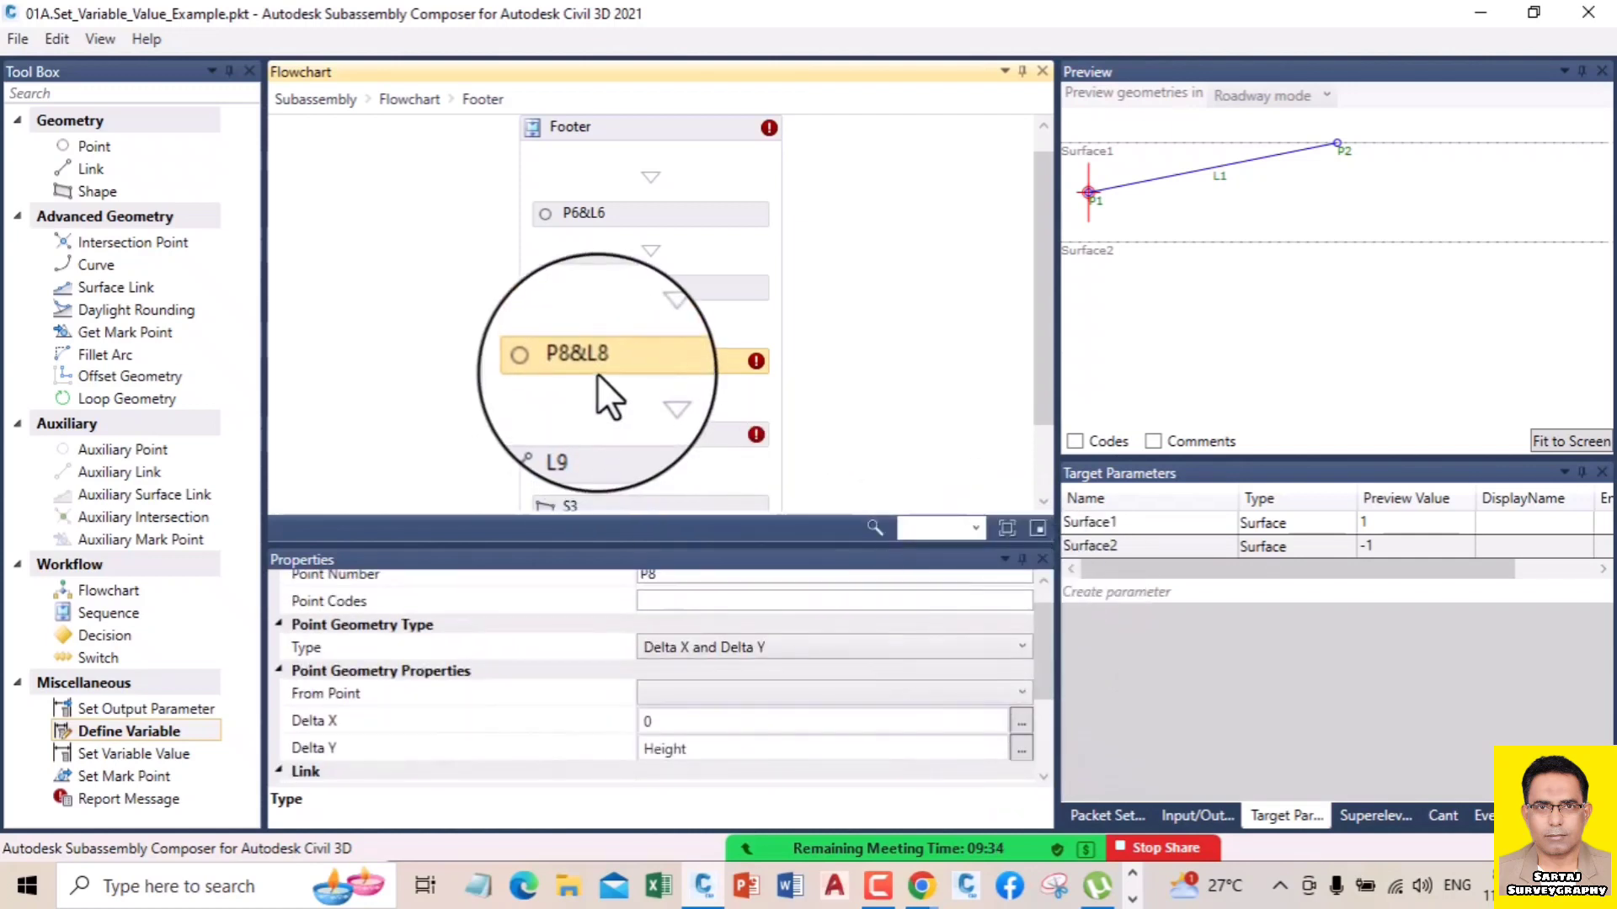
click(680, 694)
click(670, 713)
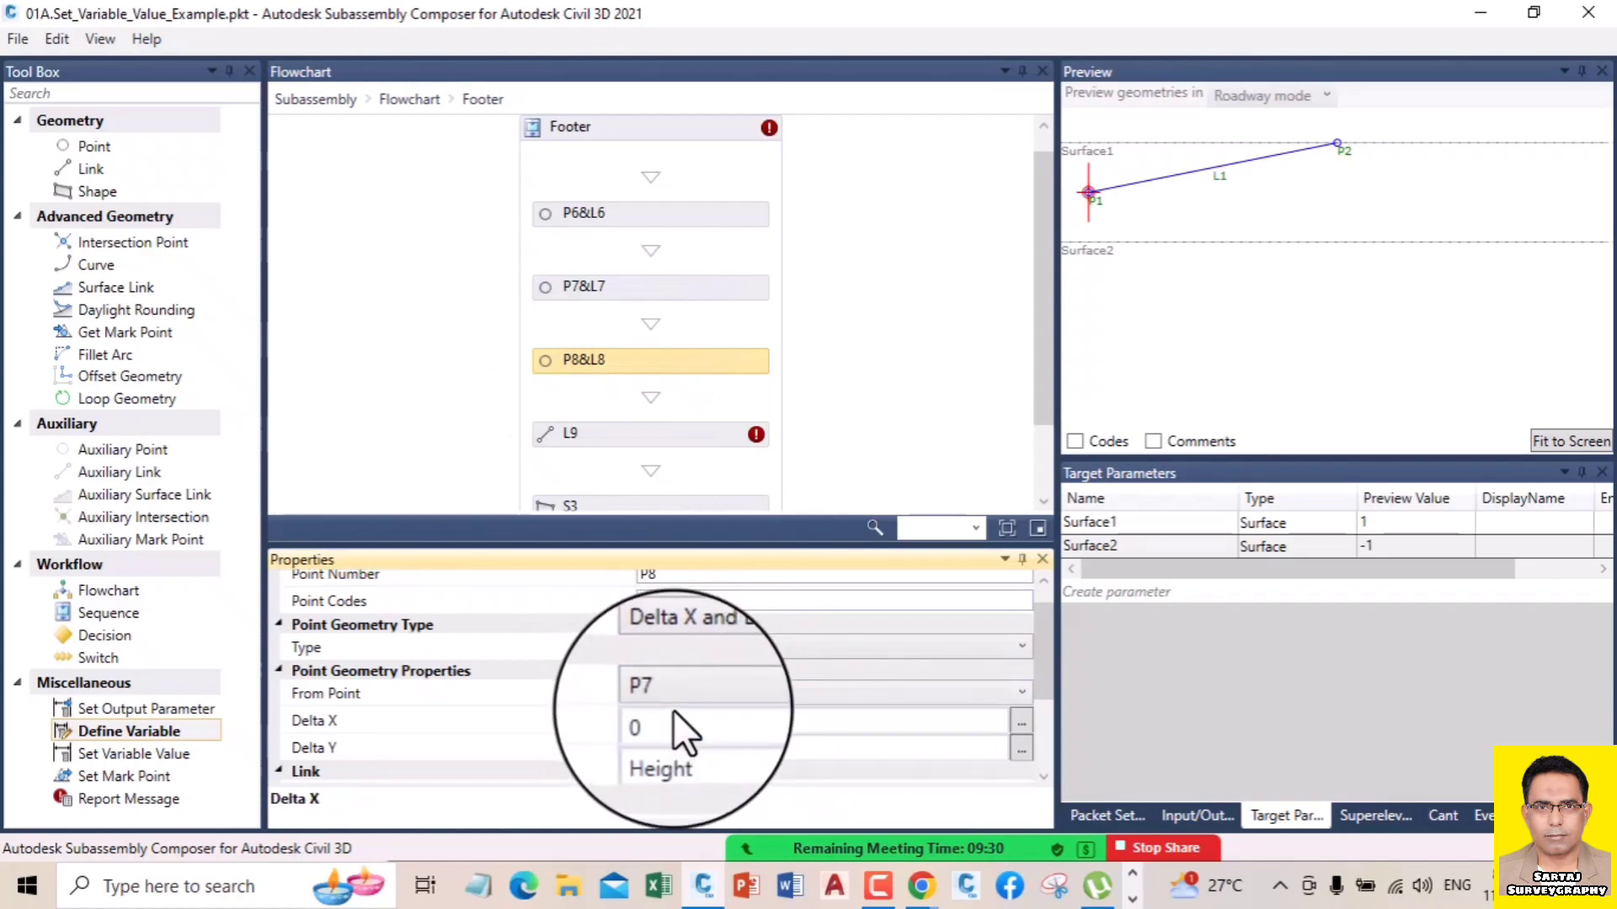
- Set the Start Point of link L9 to P8
click(657, 437)
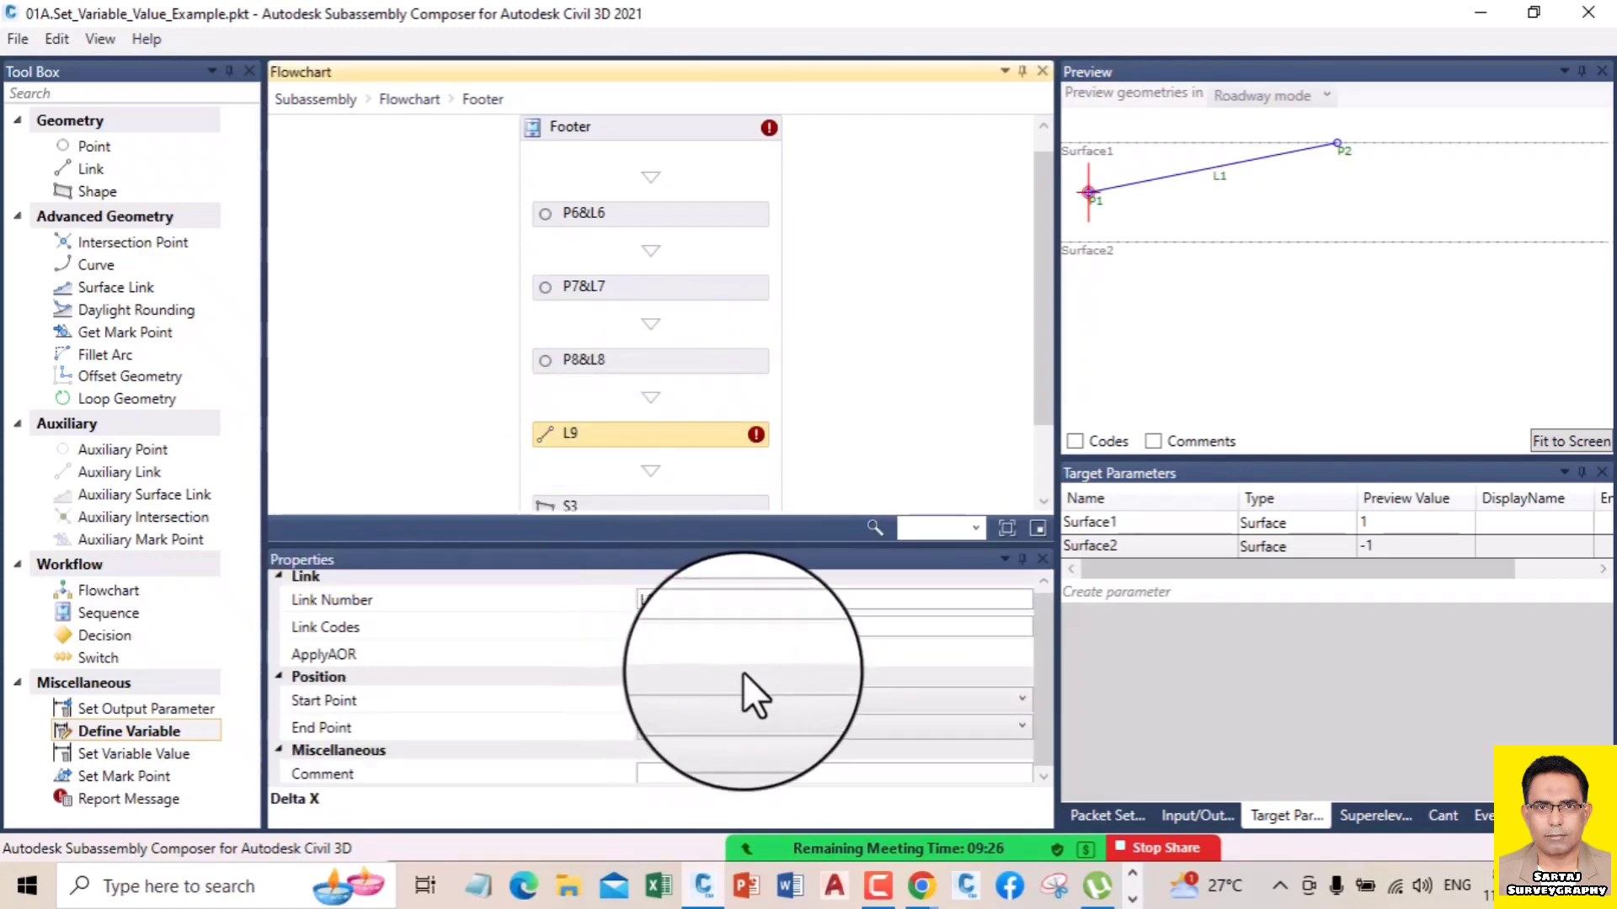
drag(1036, 657, 1038, 626)
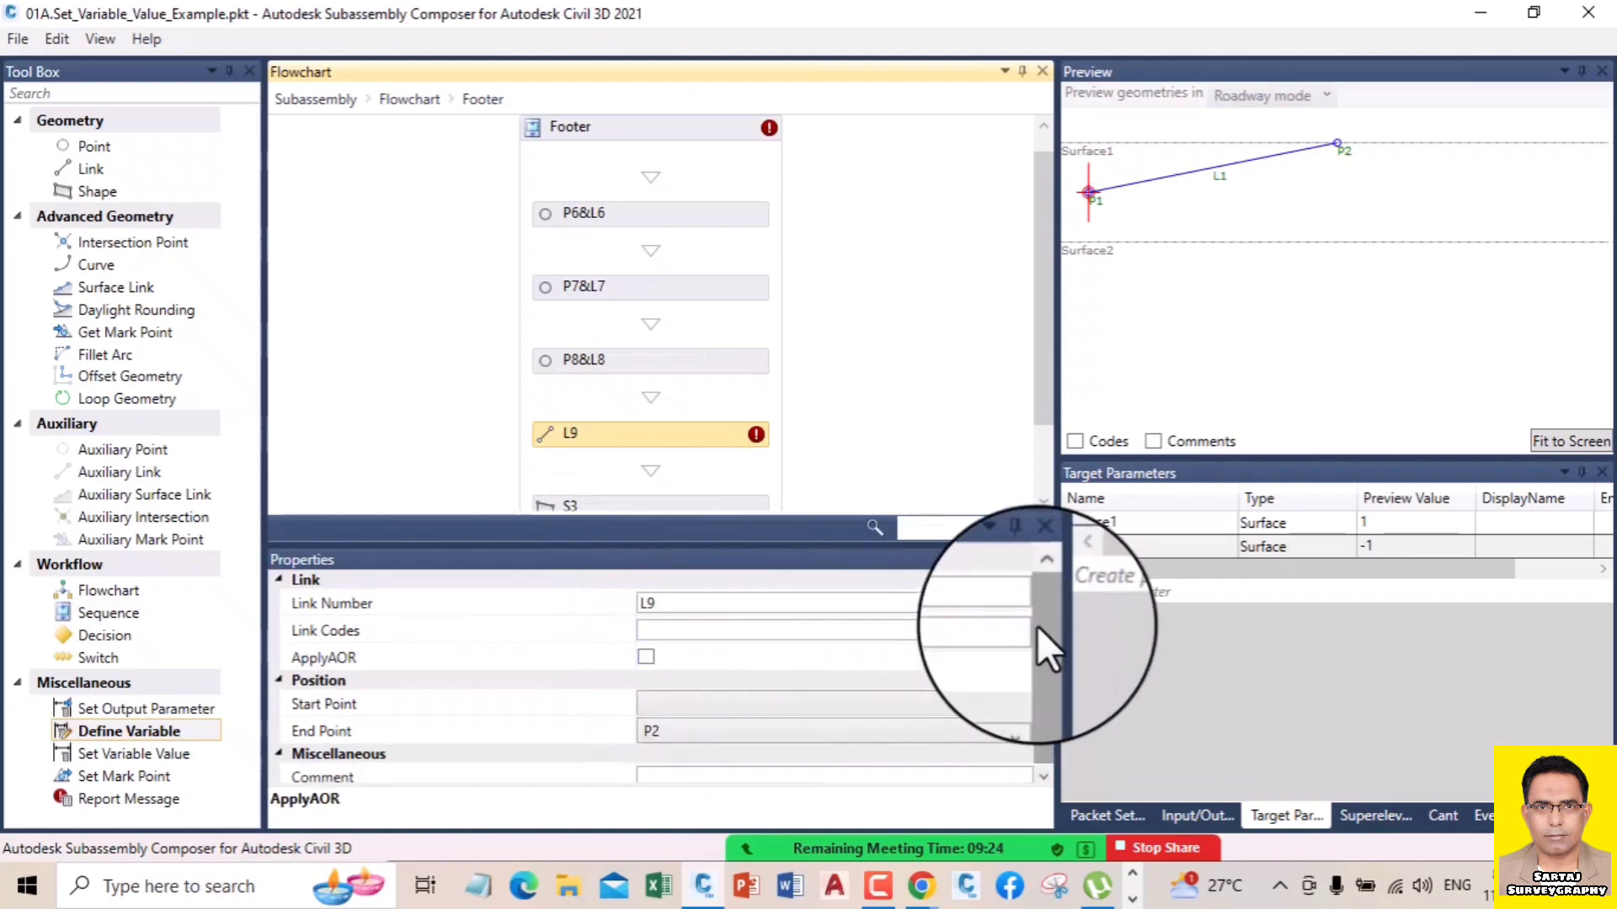
click(696, 697)
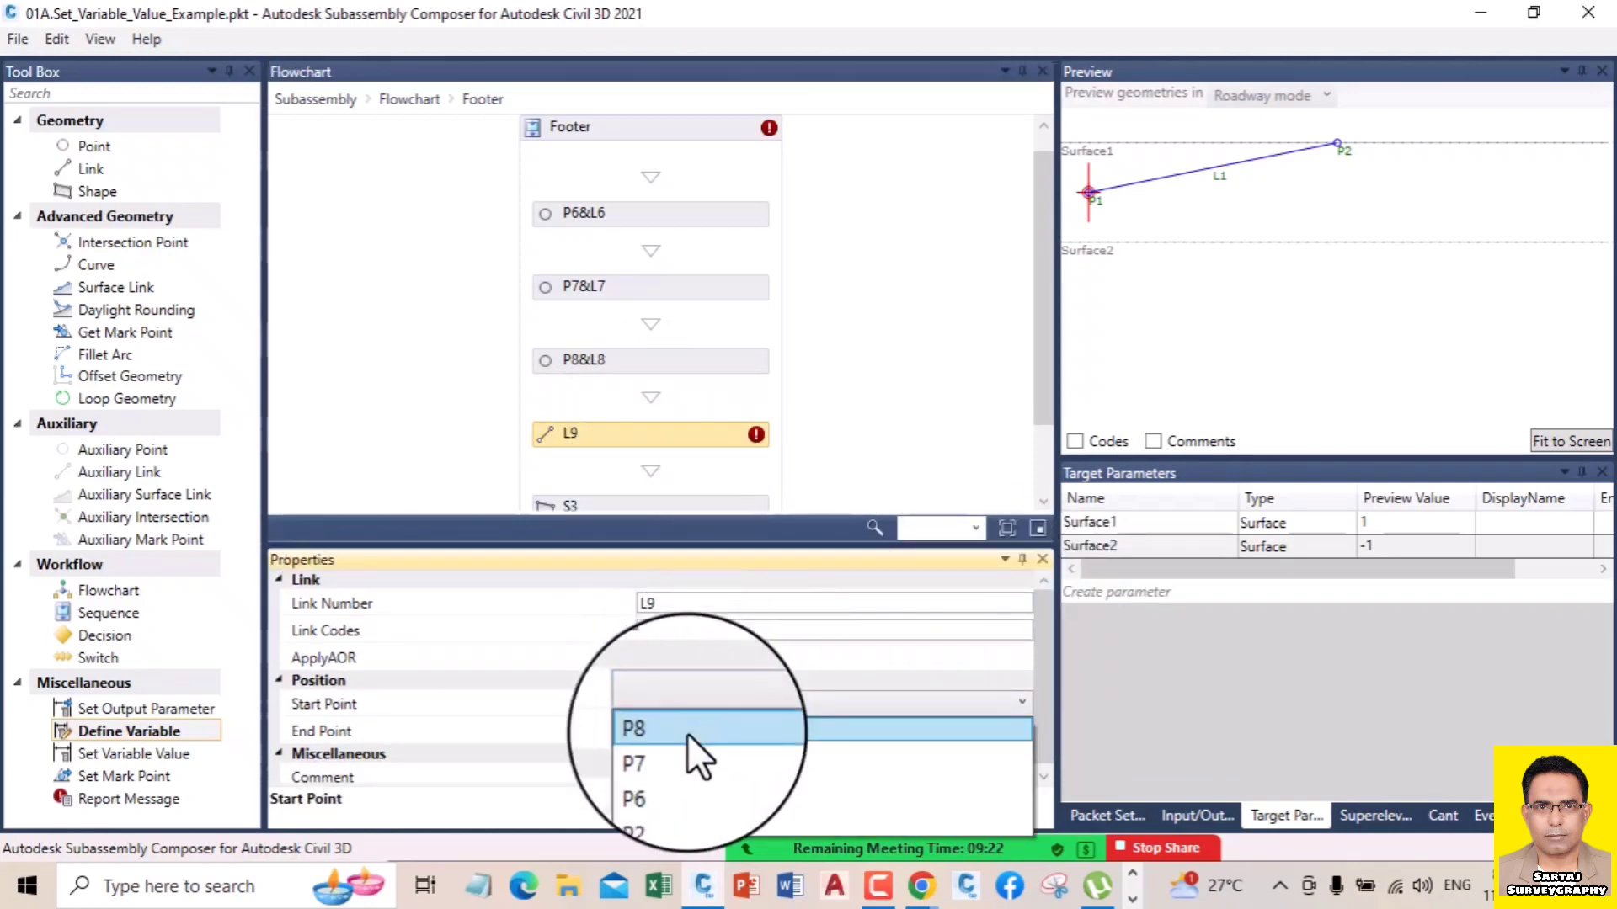
click(679, 731)
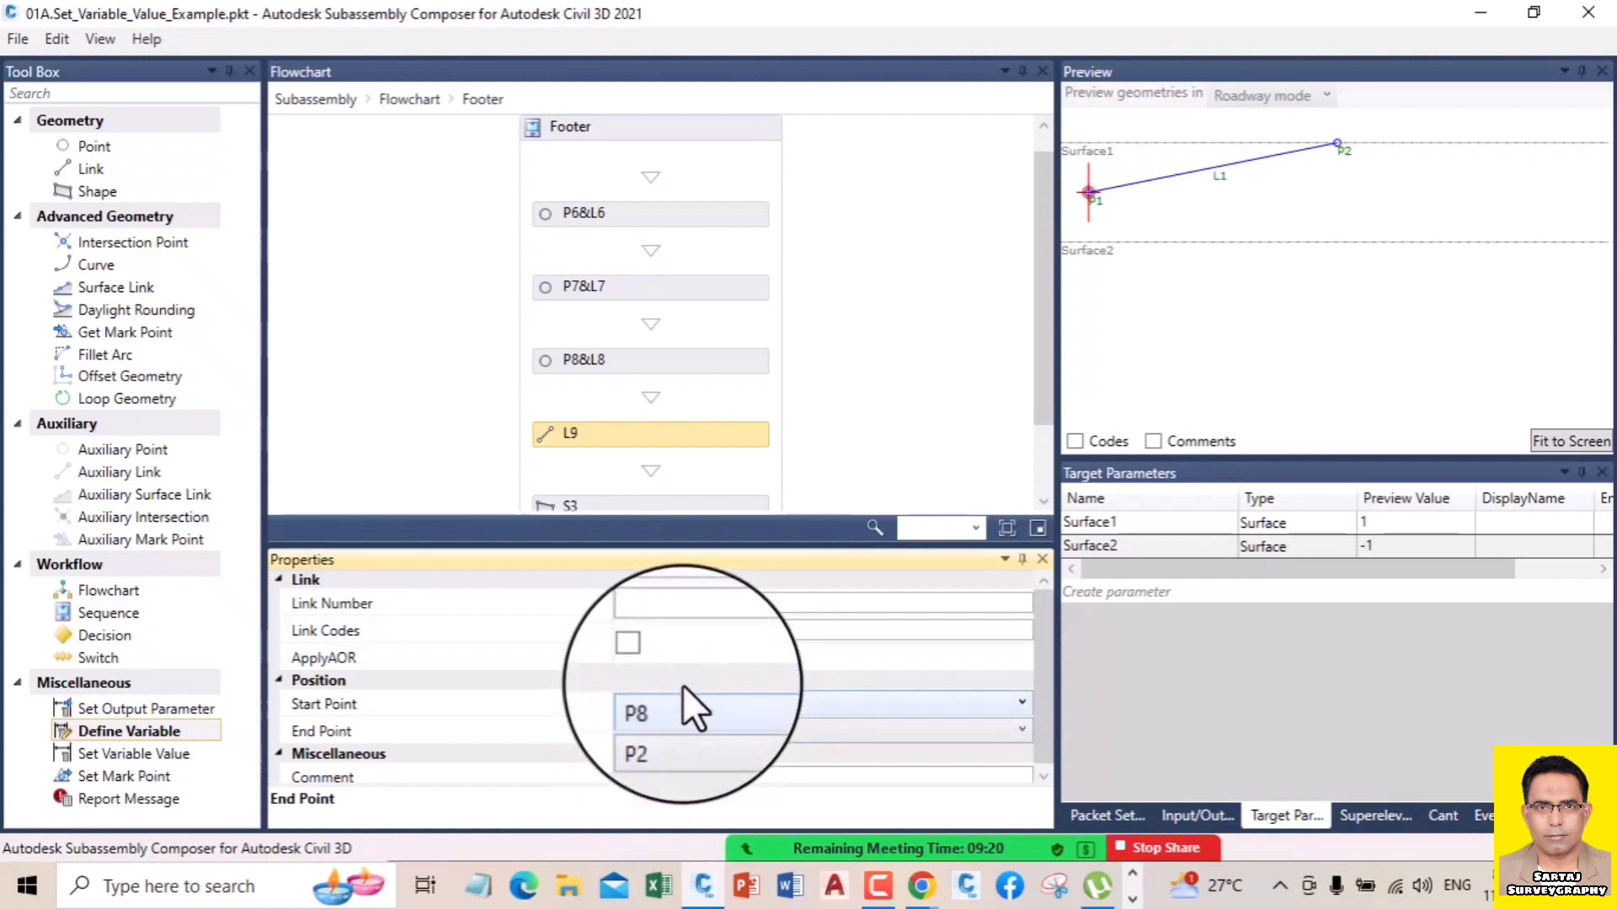
- Replace the first component link of shape S3 with L6 and select the L3 entry for editing
drag(1043, 389, 1048, 478)
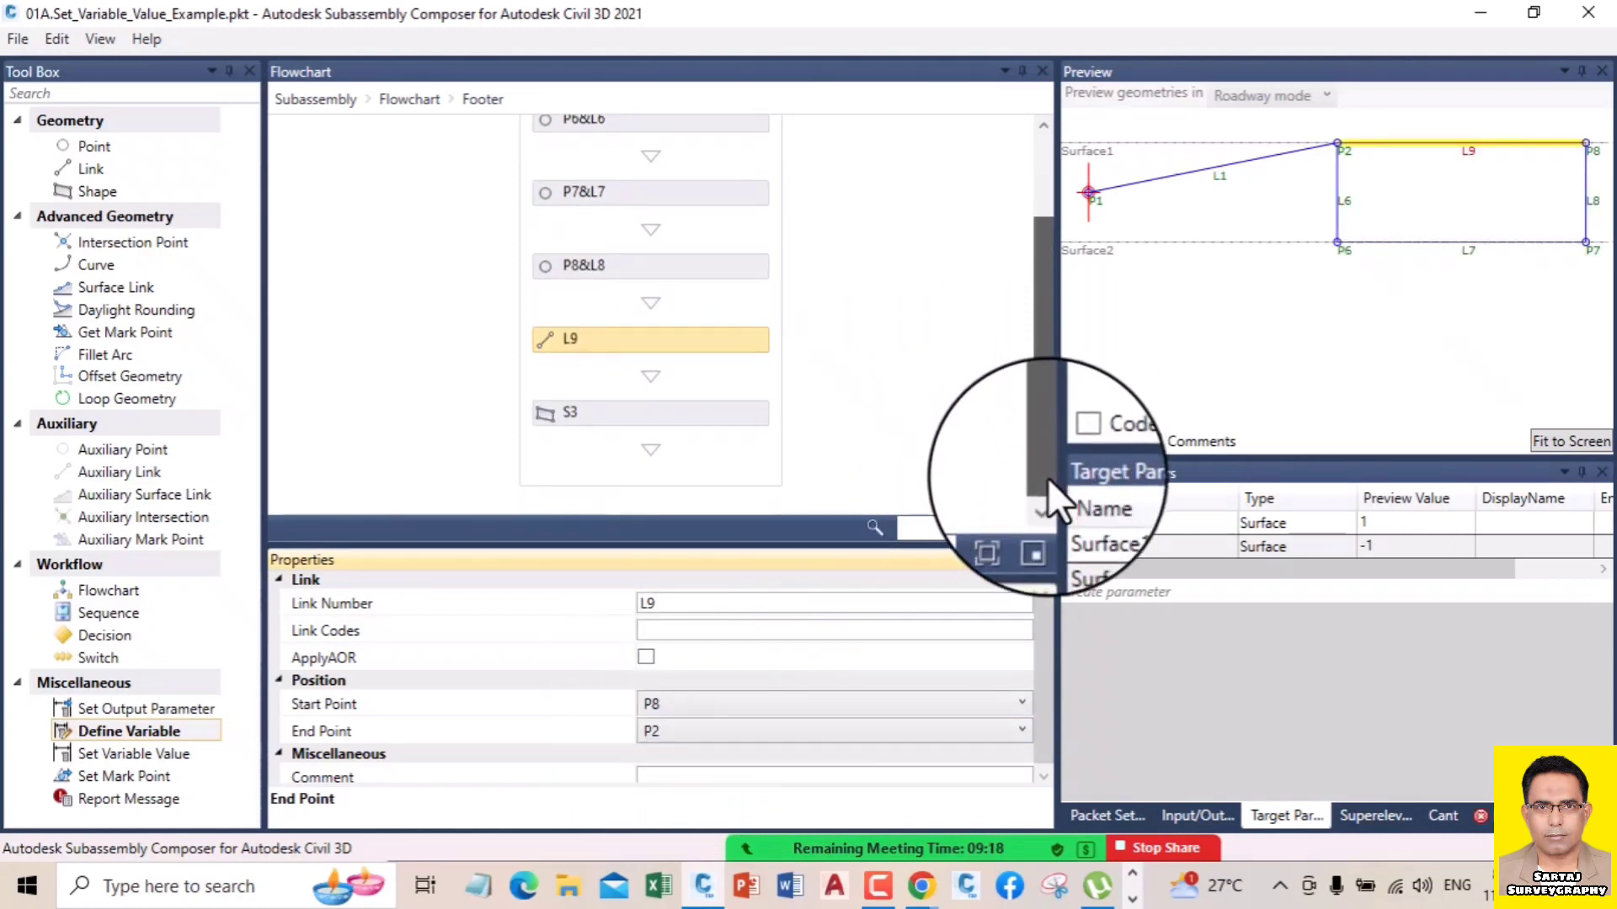
scroll(827, 387, up, 3)
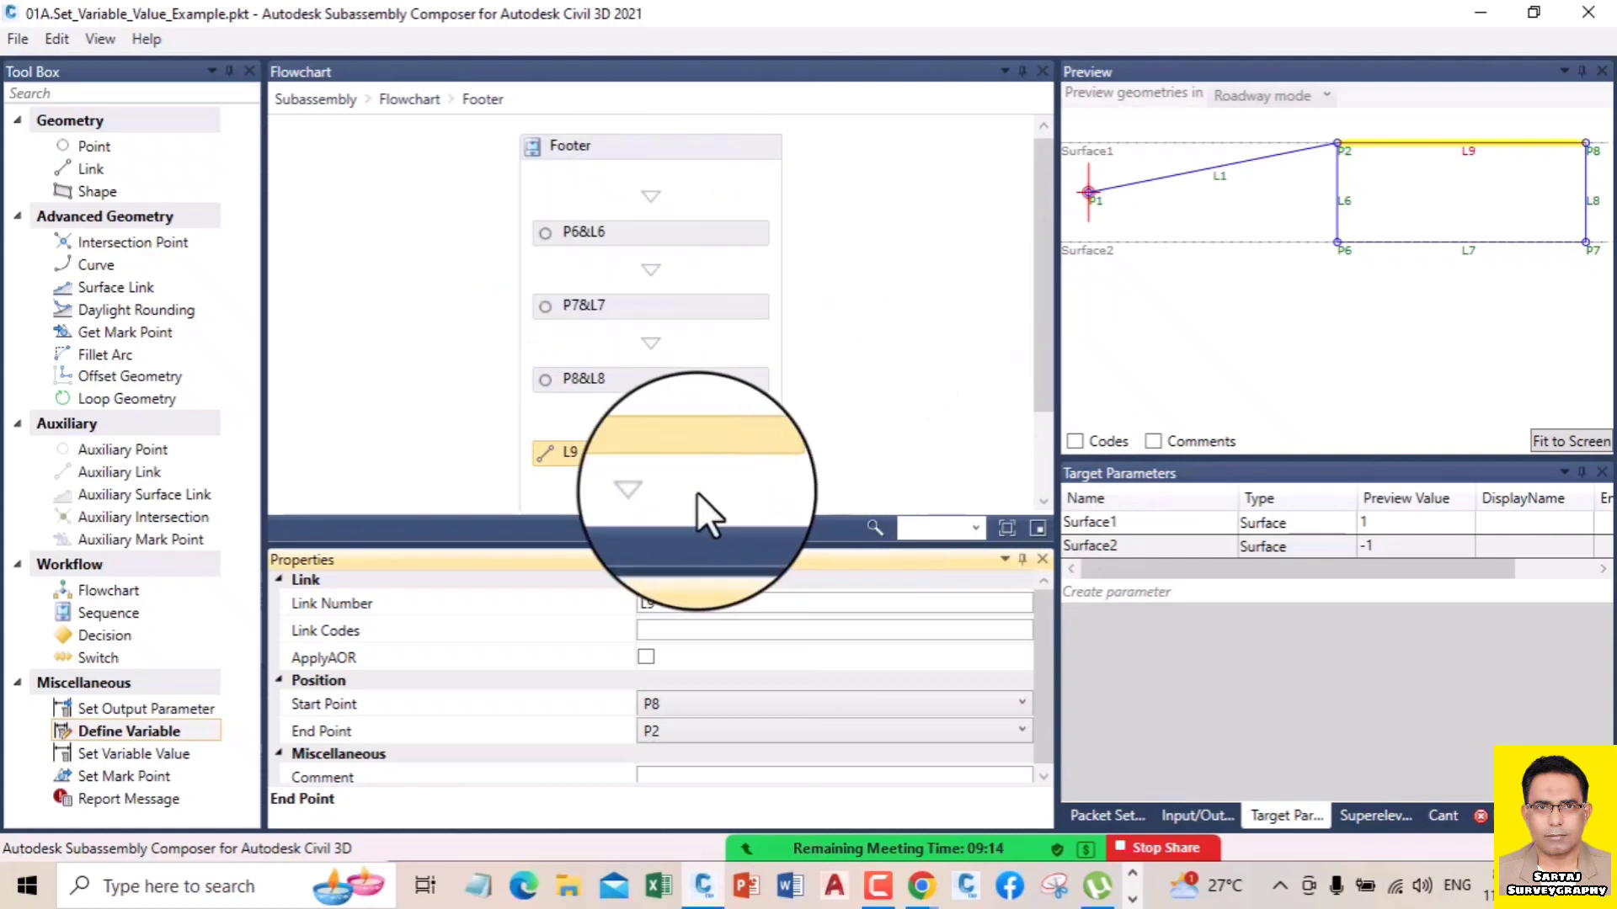
drag(1041, 386, 1048, 477)
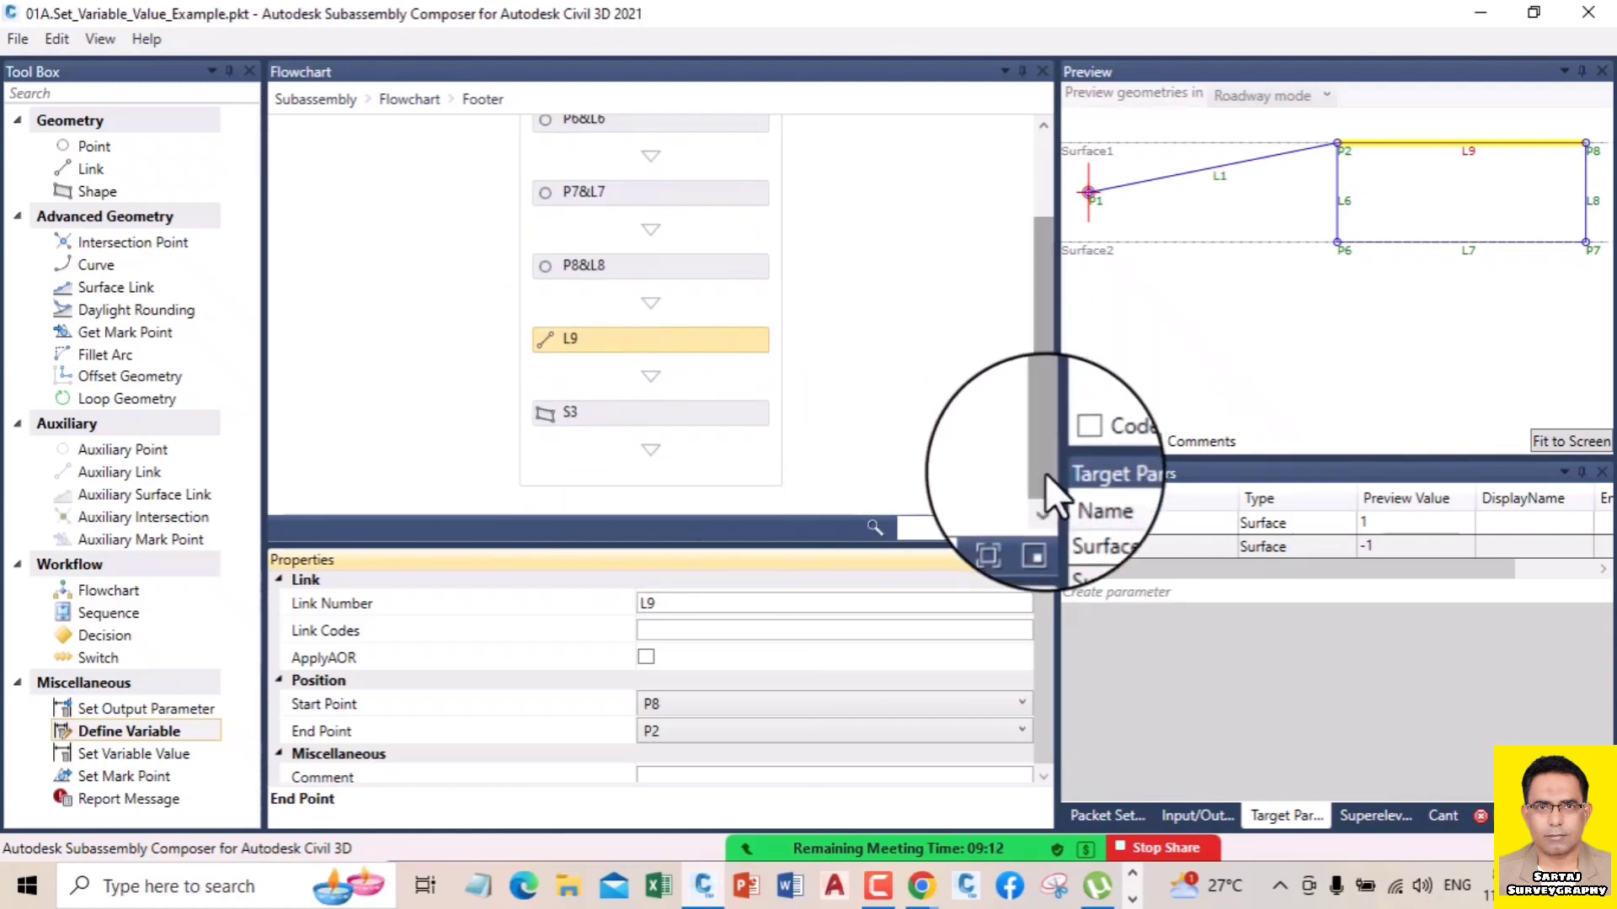
click(592, 417)
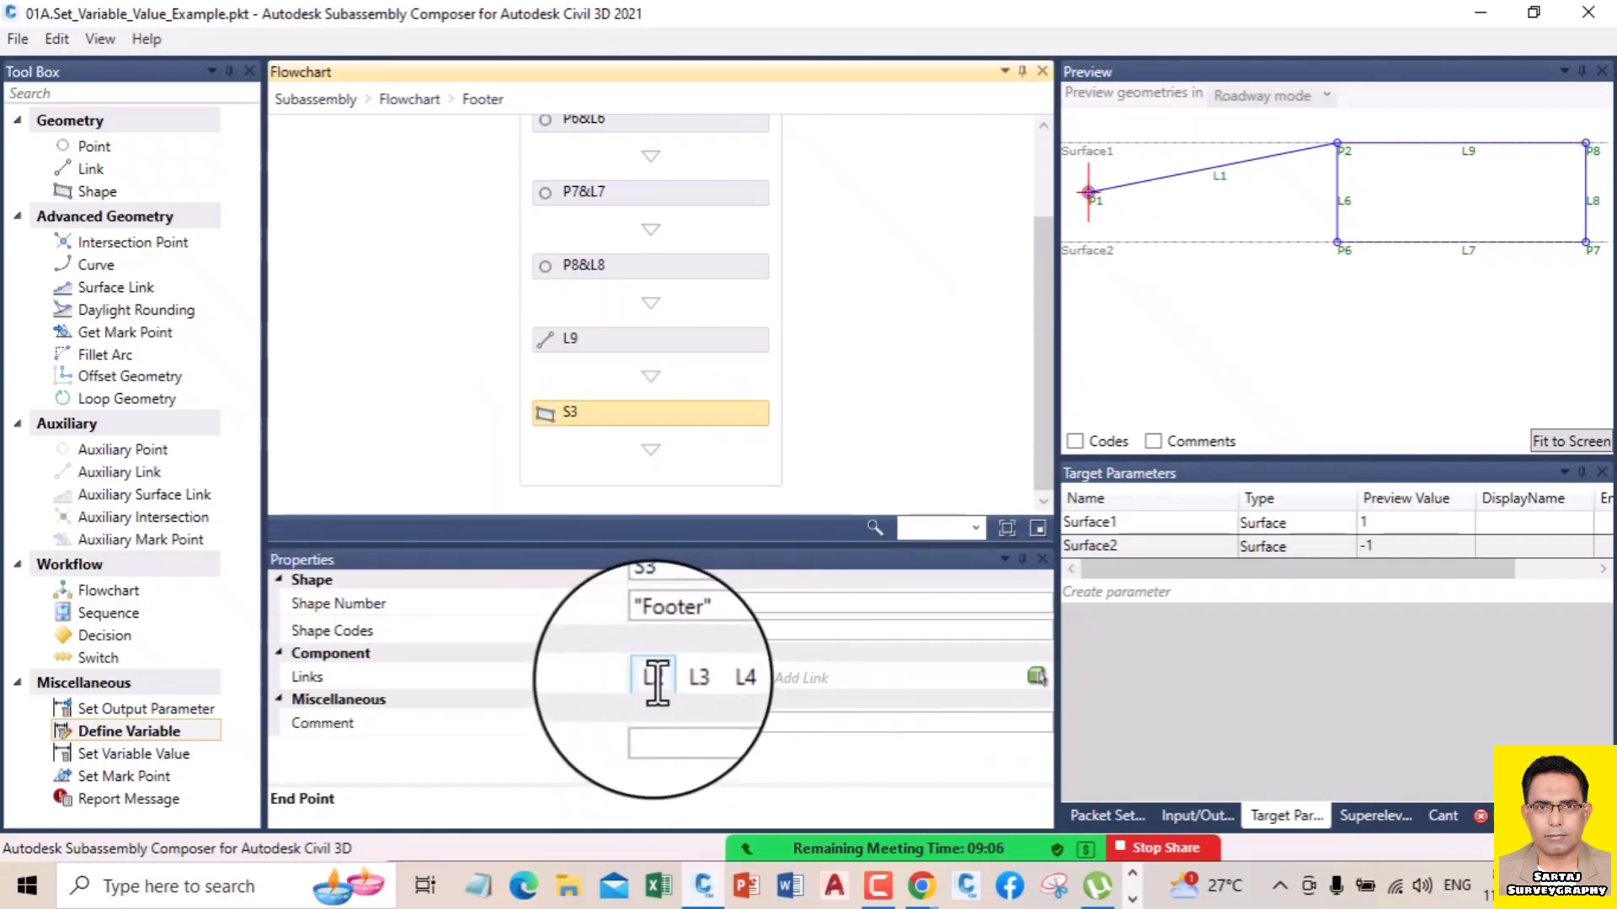
click(655, 678)
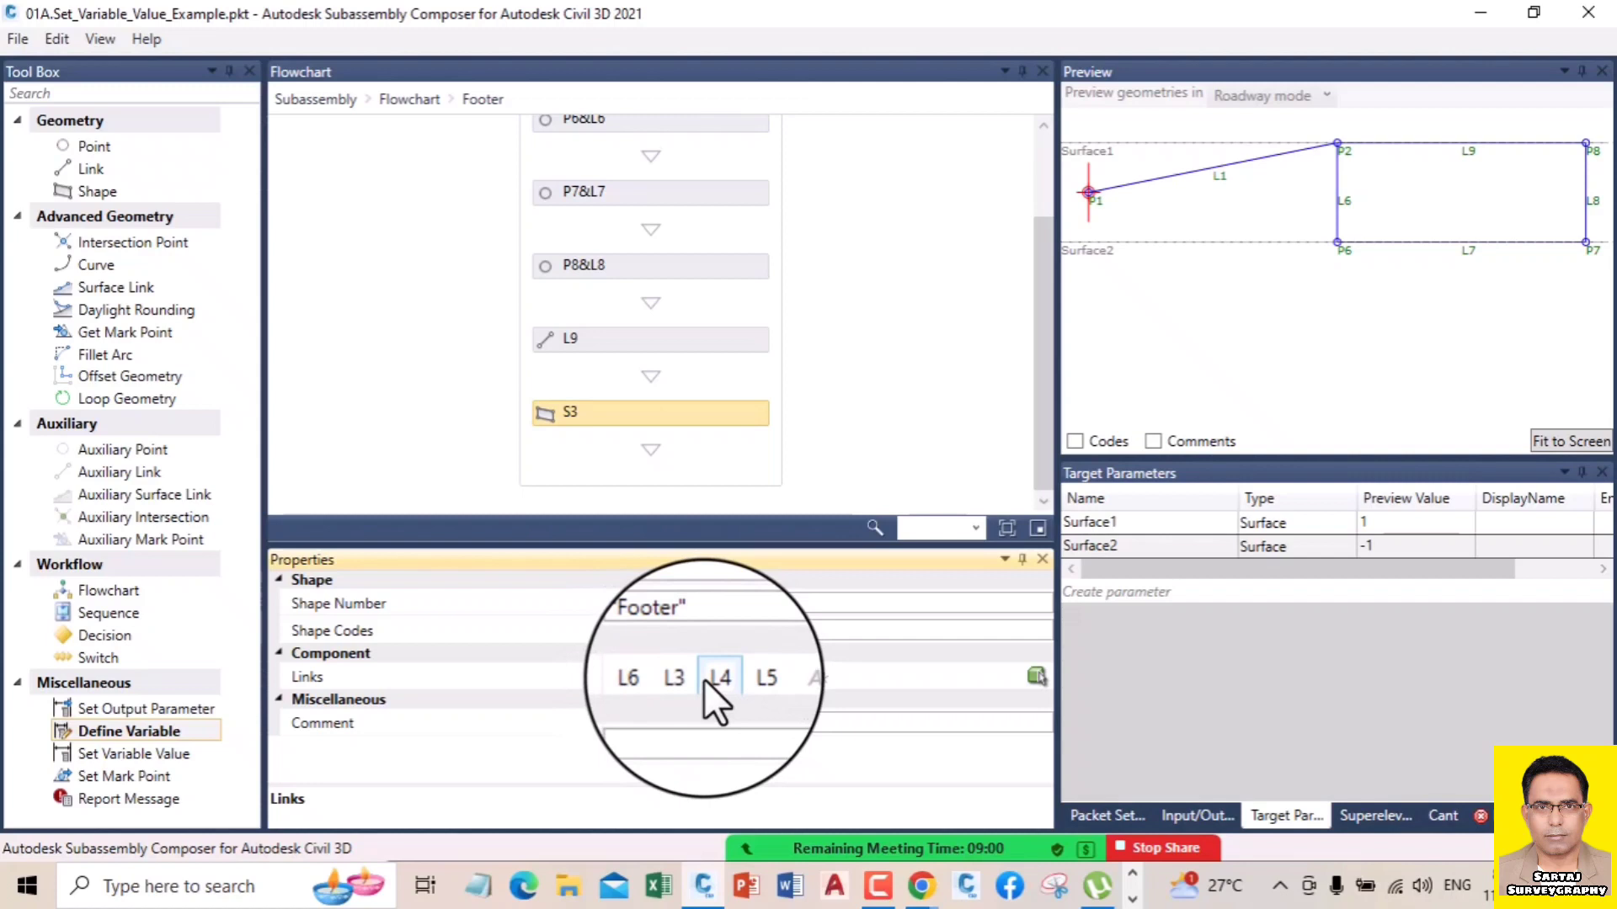
drag(681, 679, 706, 680)
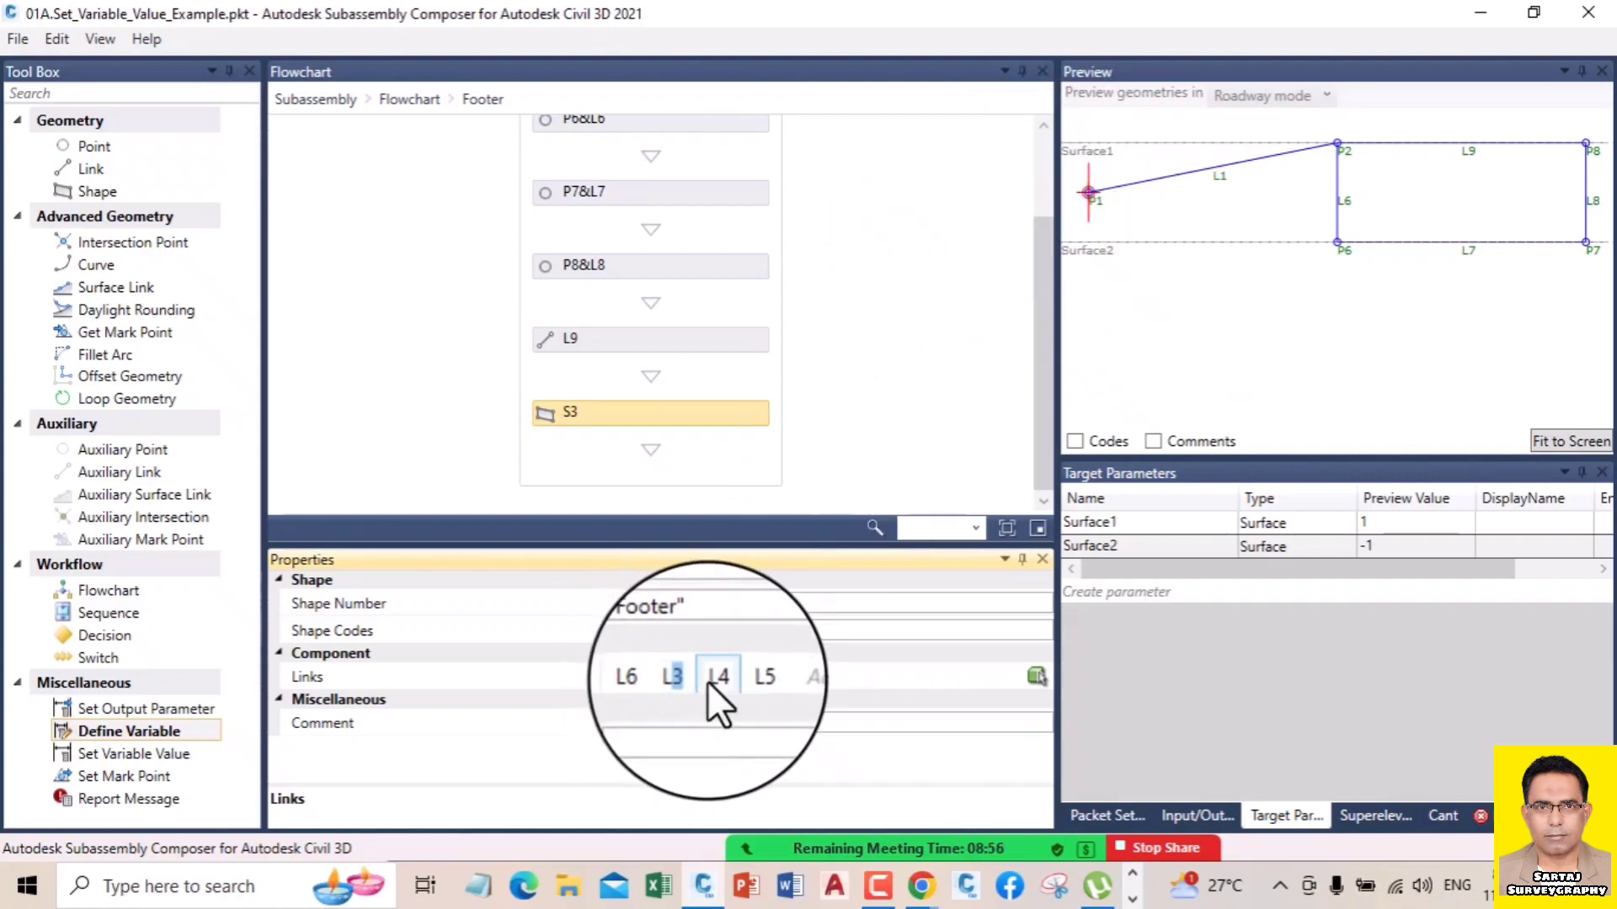
- Return to the main flowchart and undo the latest edits to the False branch's Footer sequence
click(313, 105)
drag(1045, 346, 1057, 407)
double_click(888, 284)
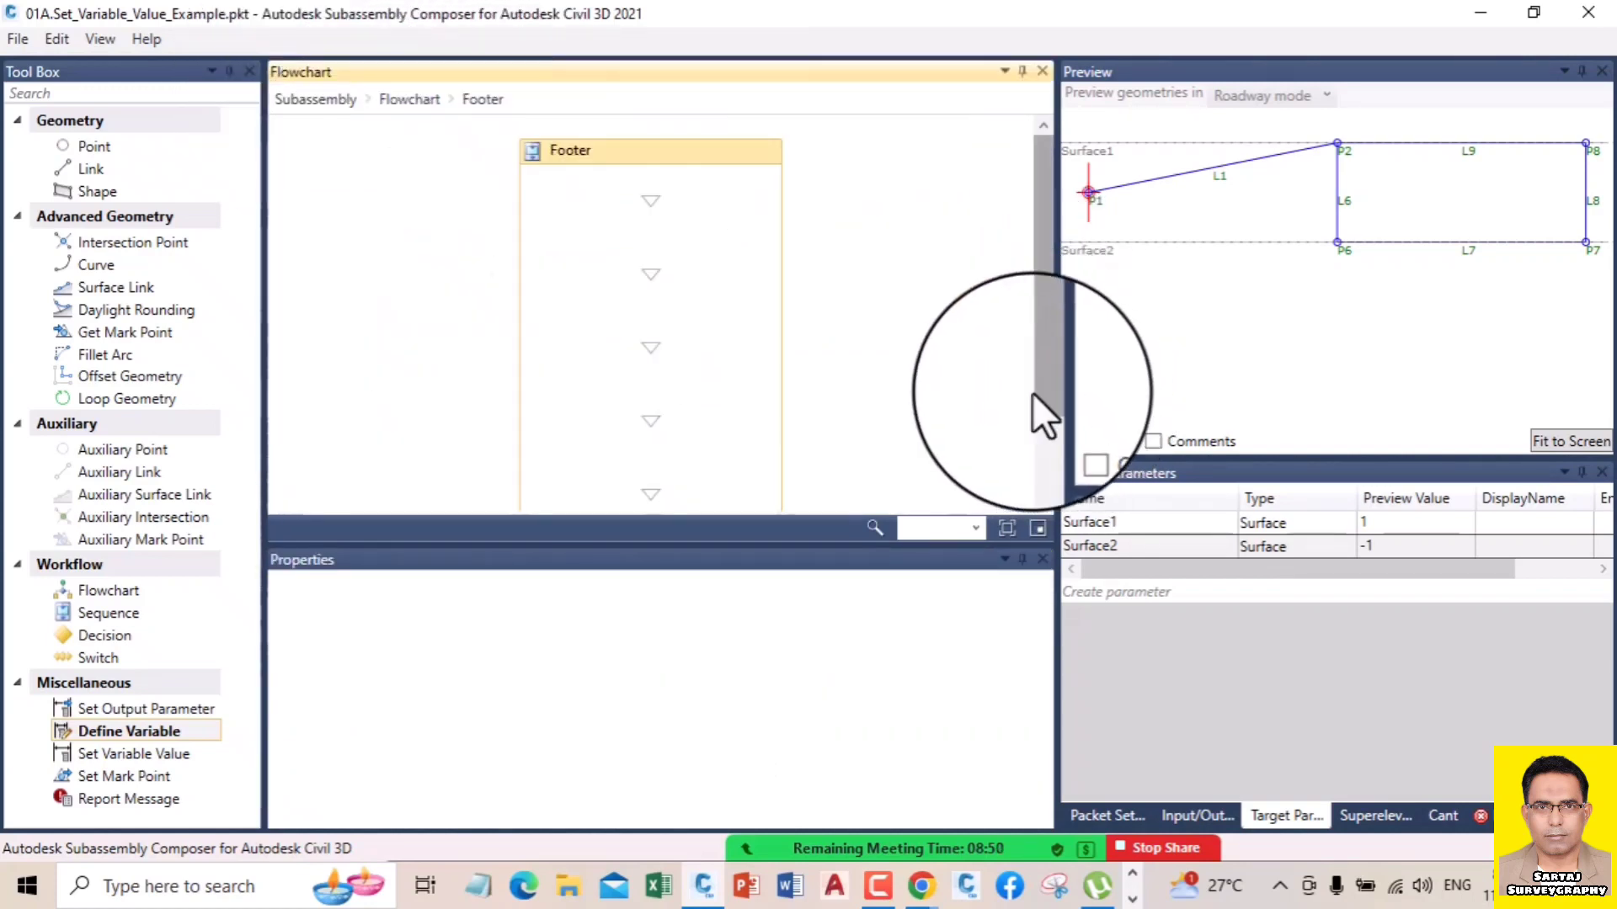
key(ctrl+z)
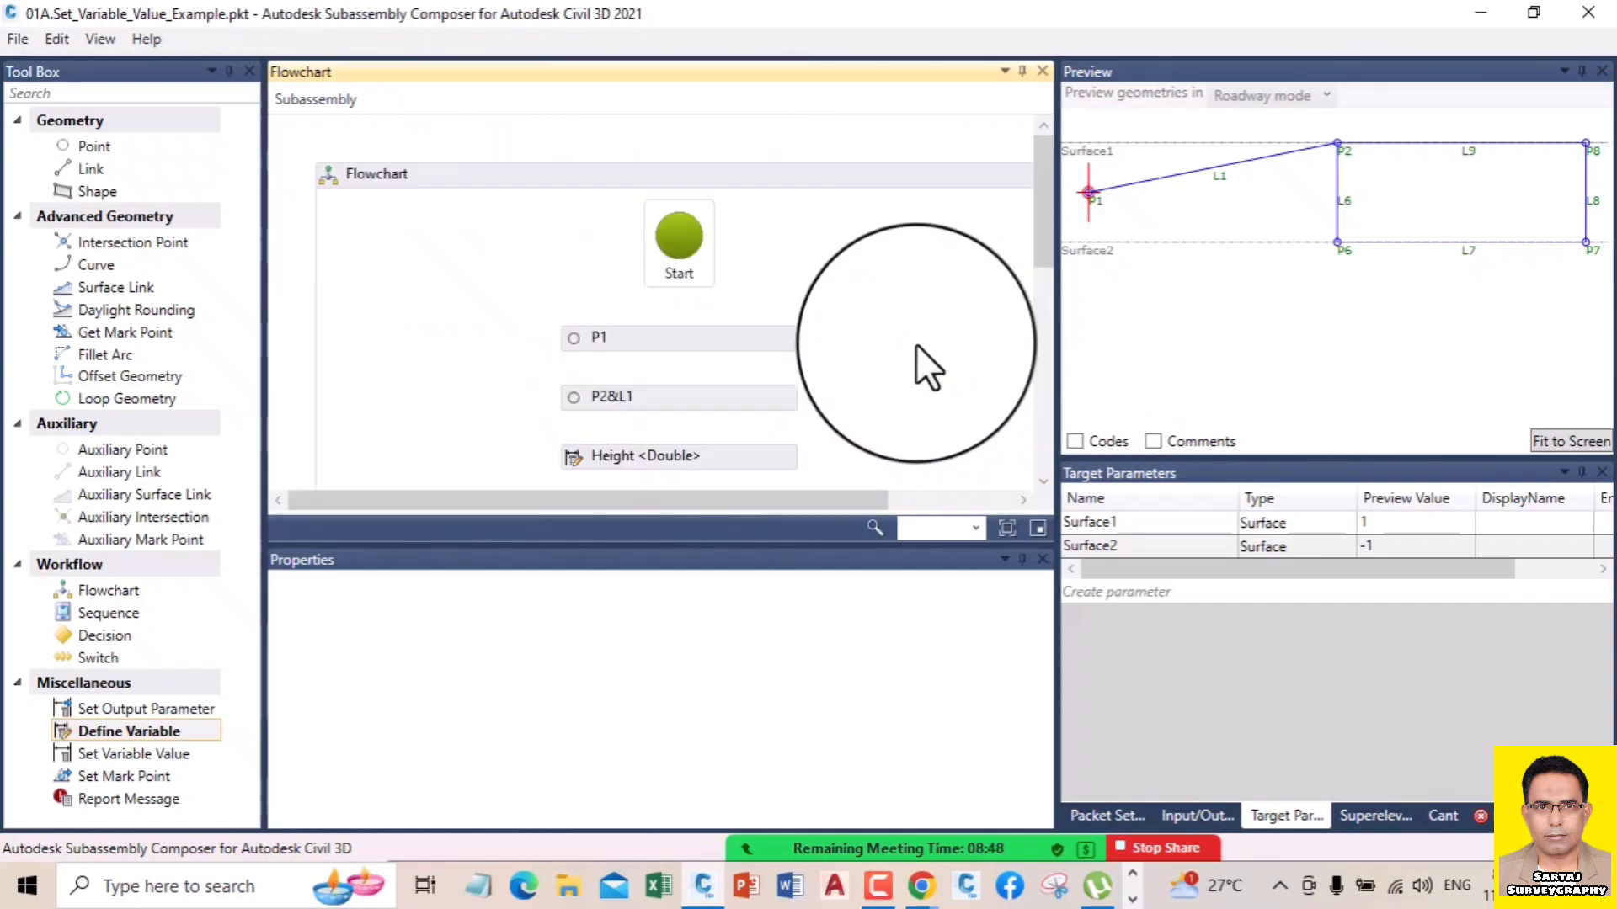
key(ctrl+z)
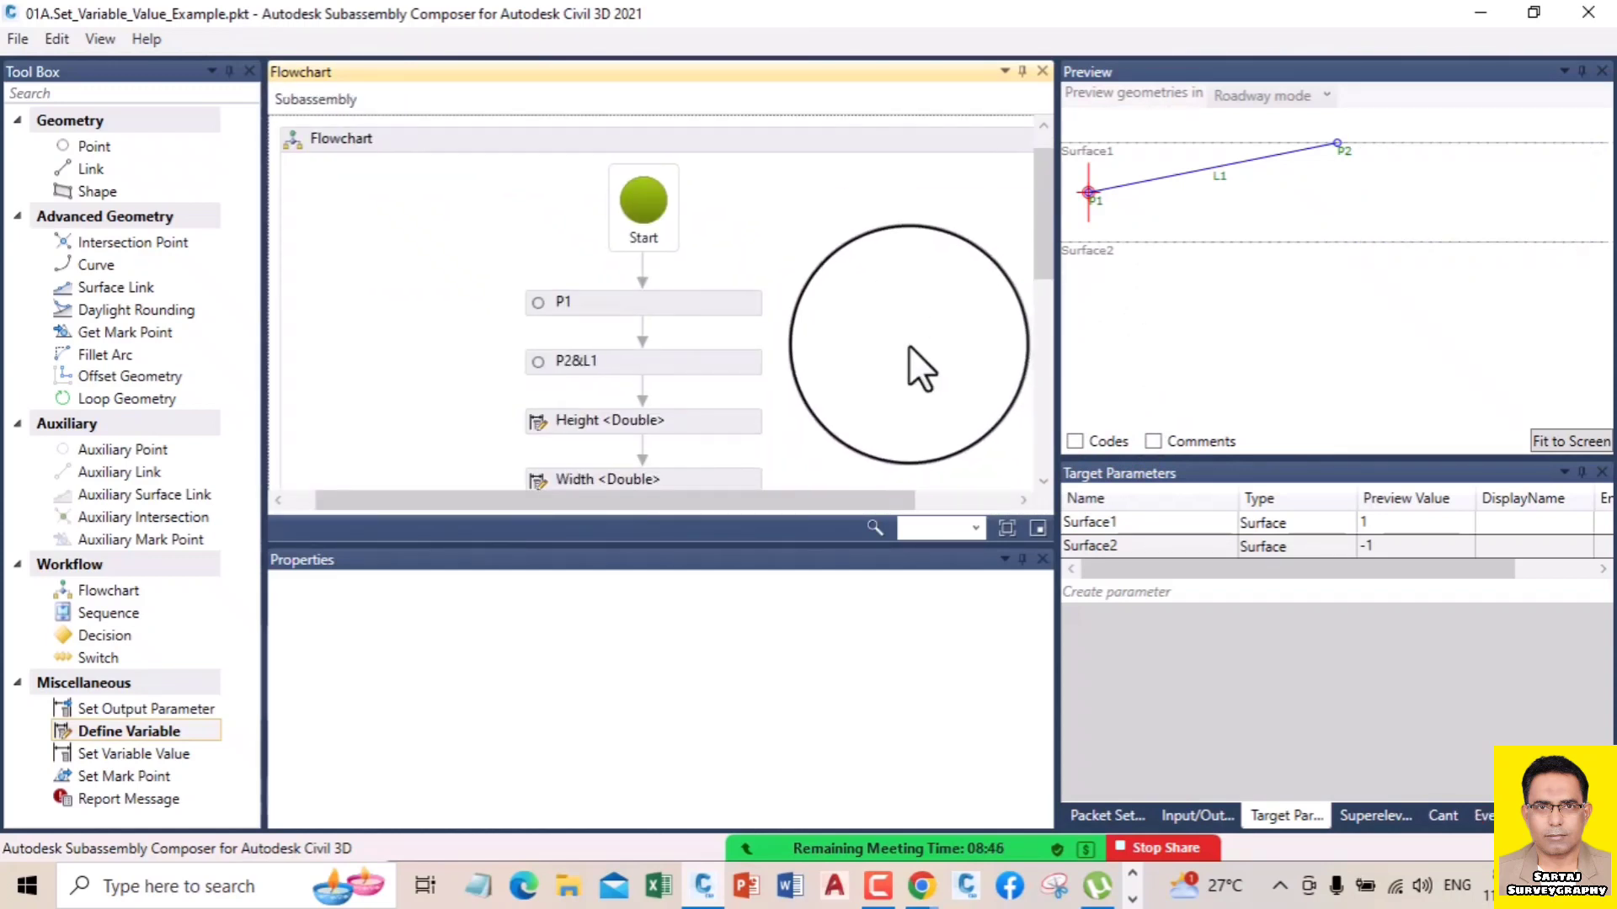
drag(1039, 264, 1052, 446)
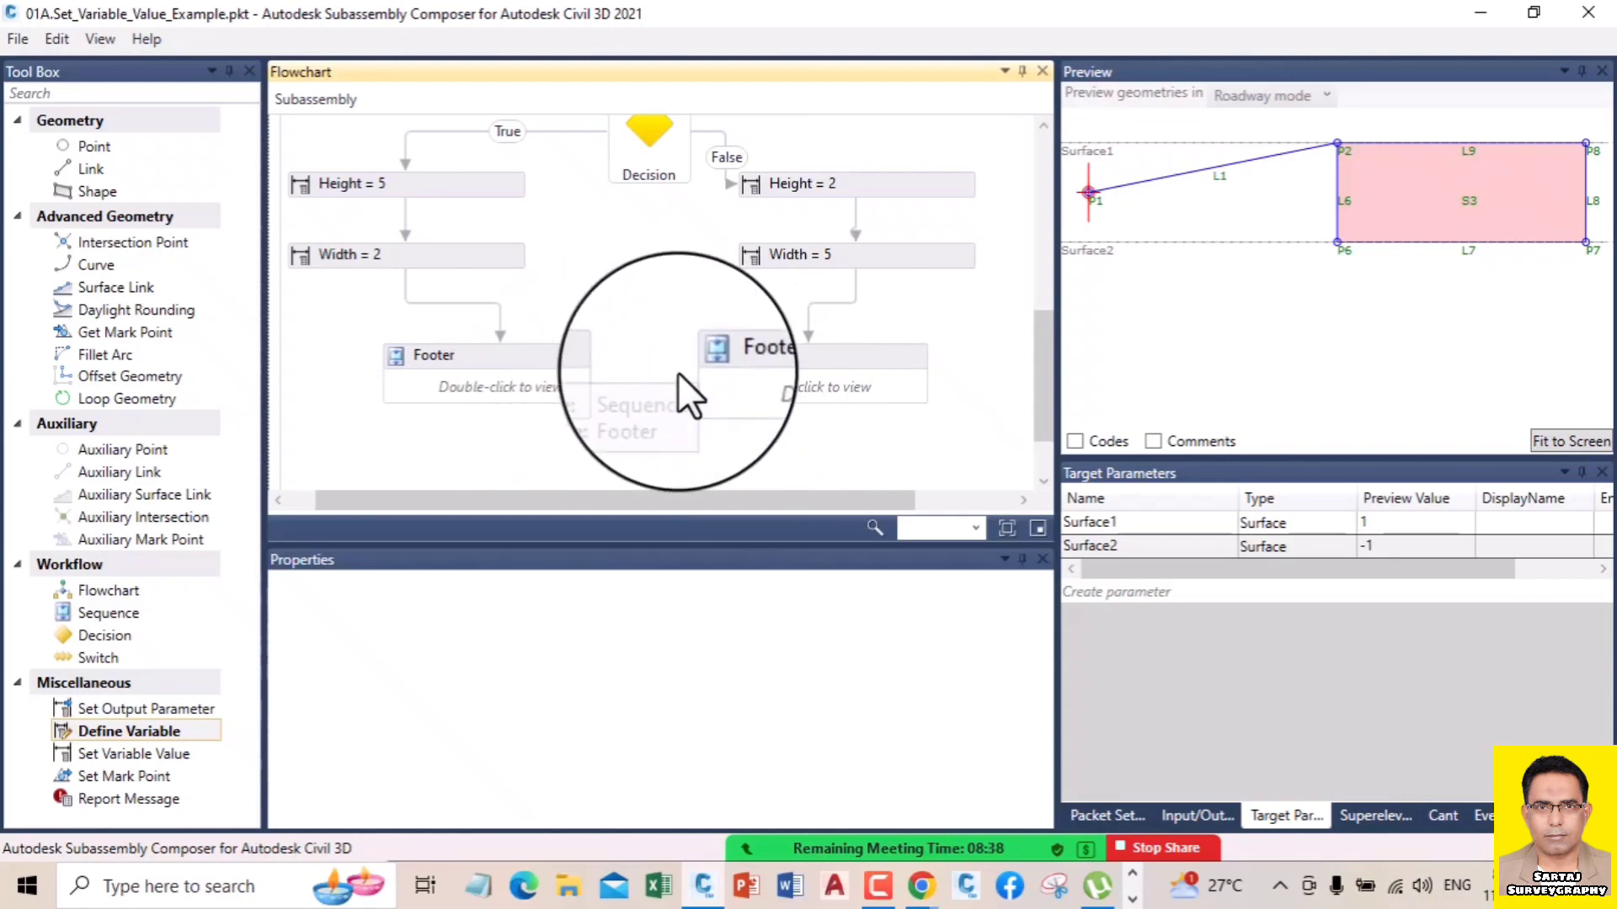
- Review the P6&L6, P7&L7 and P8&L8 points in the False branch's Footer sequence, and return to the main flowchart's Decision branches
double_click(790, 386)
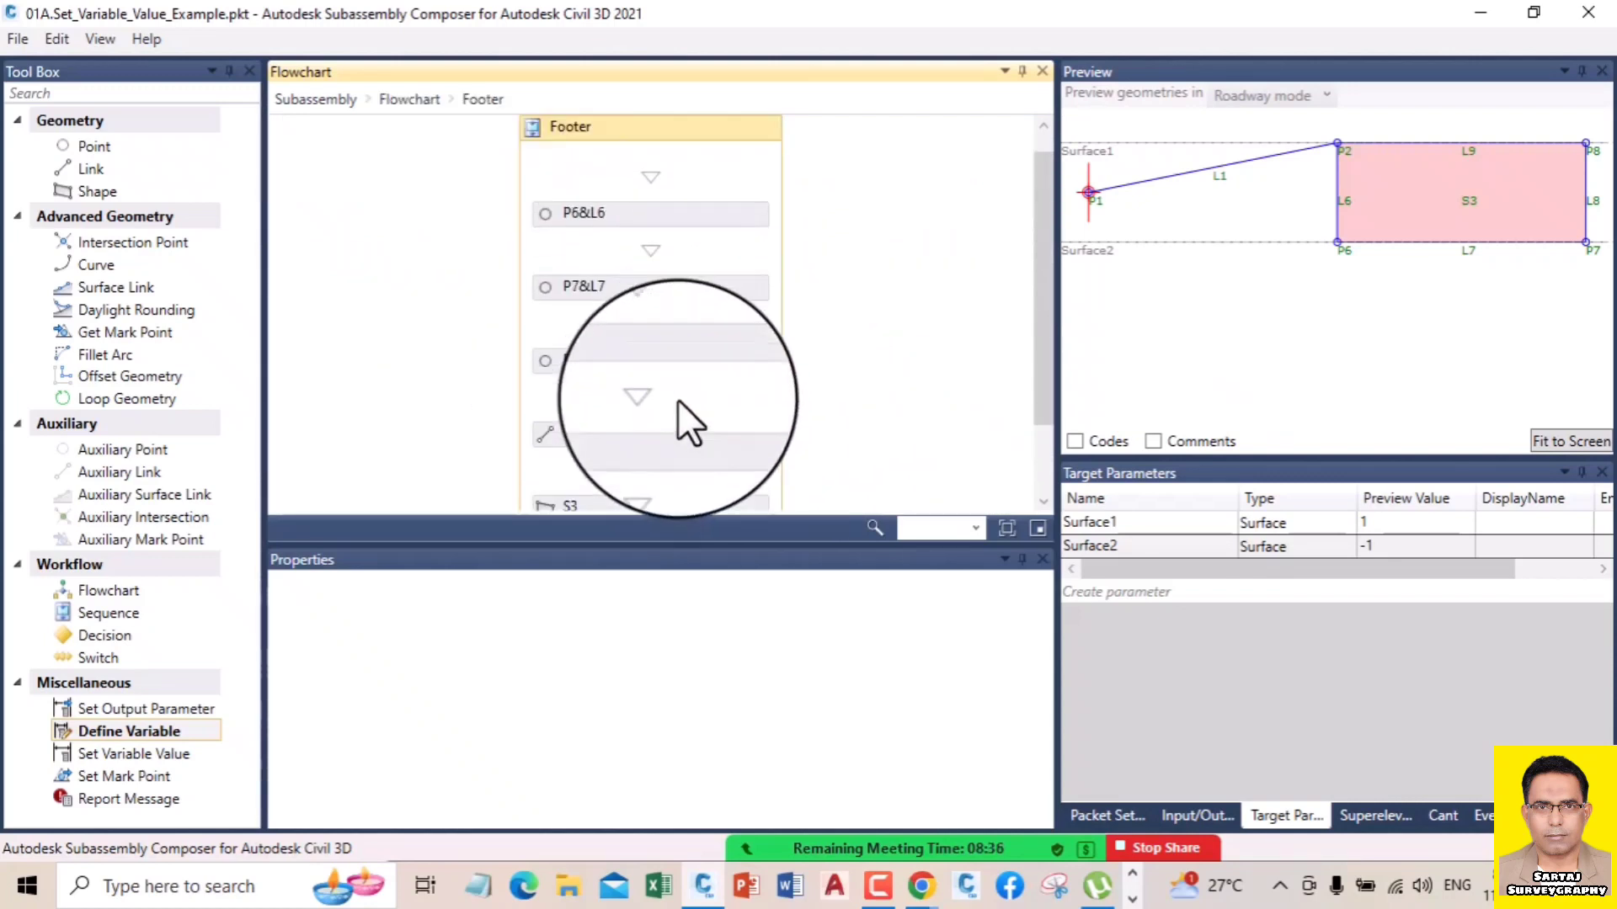
click(606, 246)
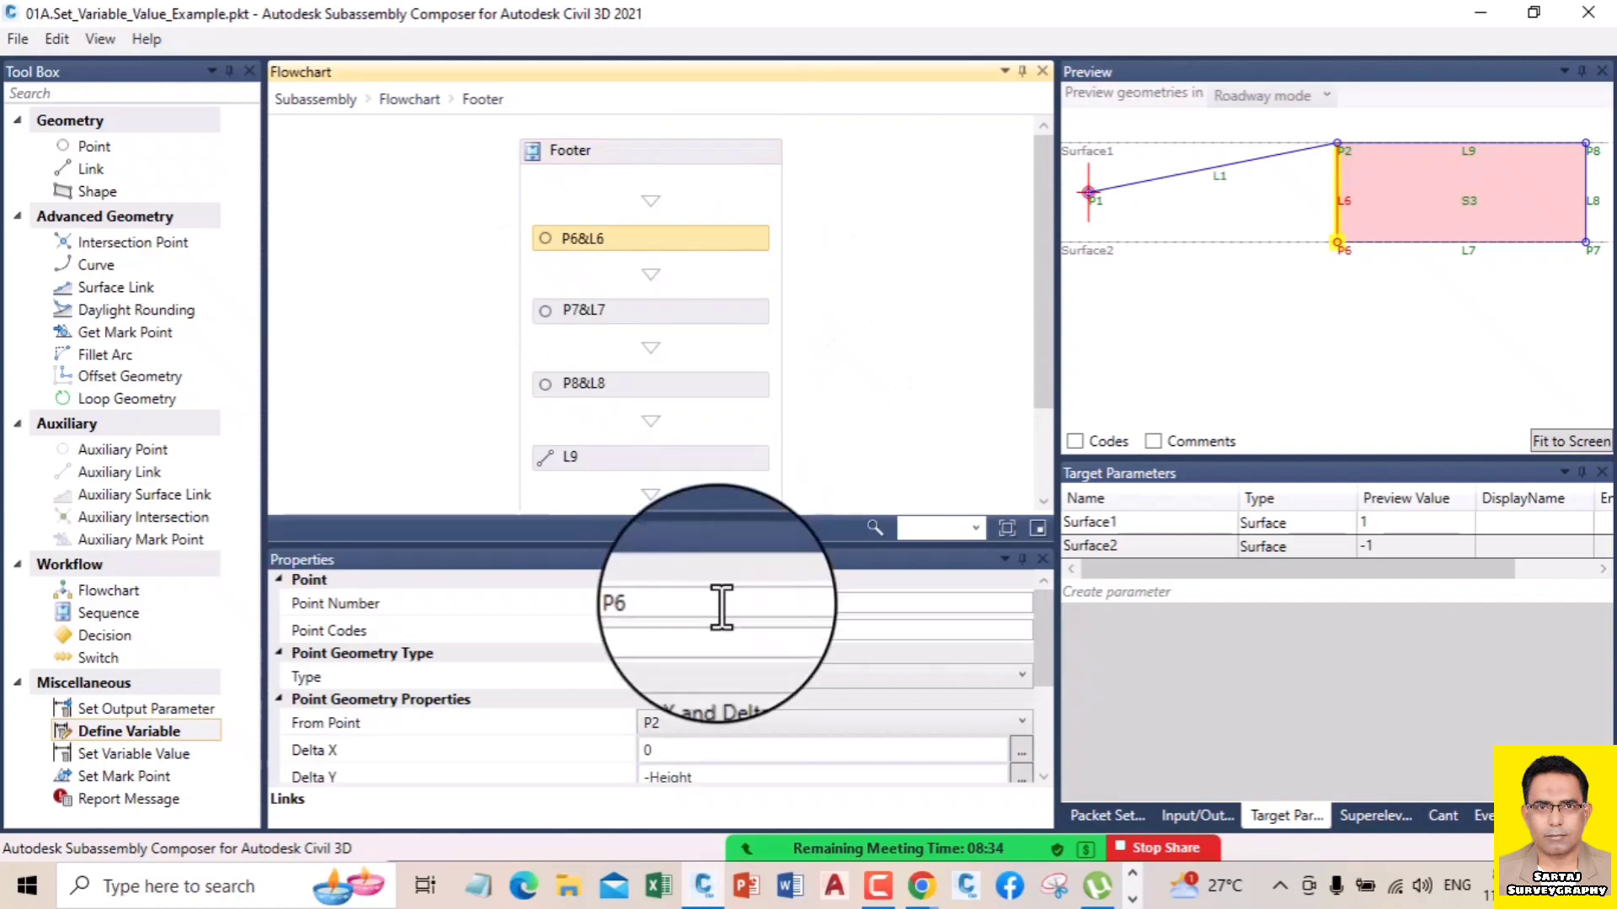
drag(1043, 652, 1043, 698)
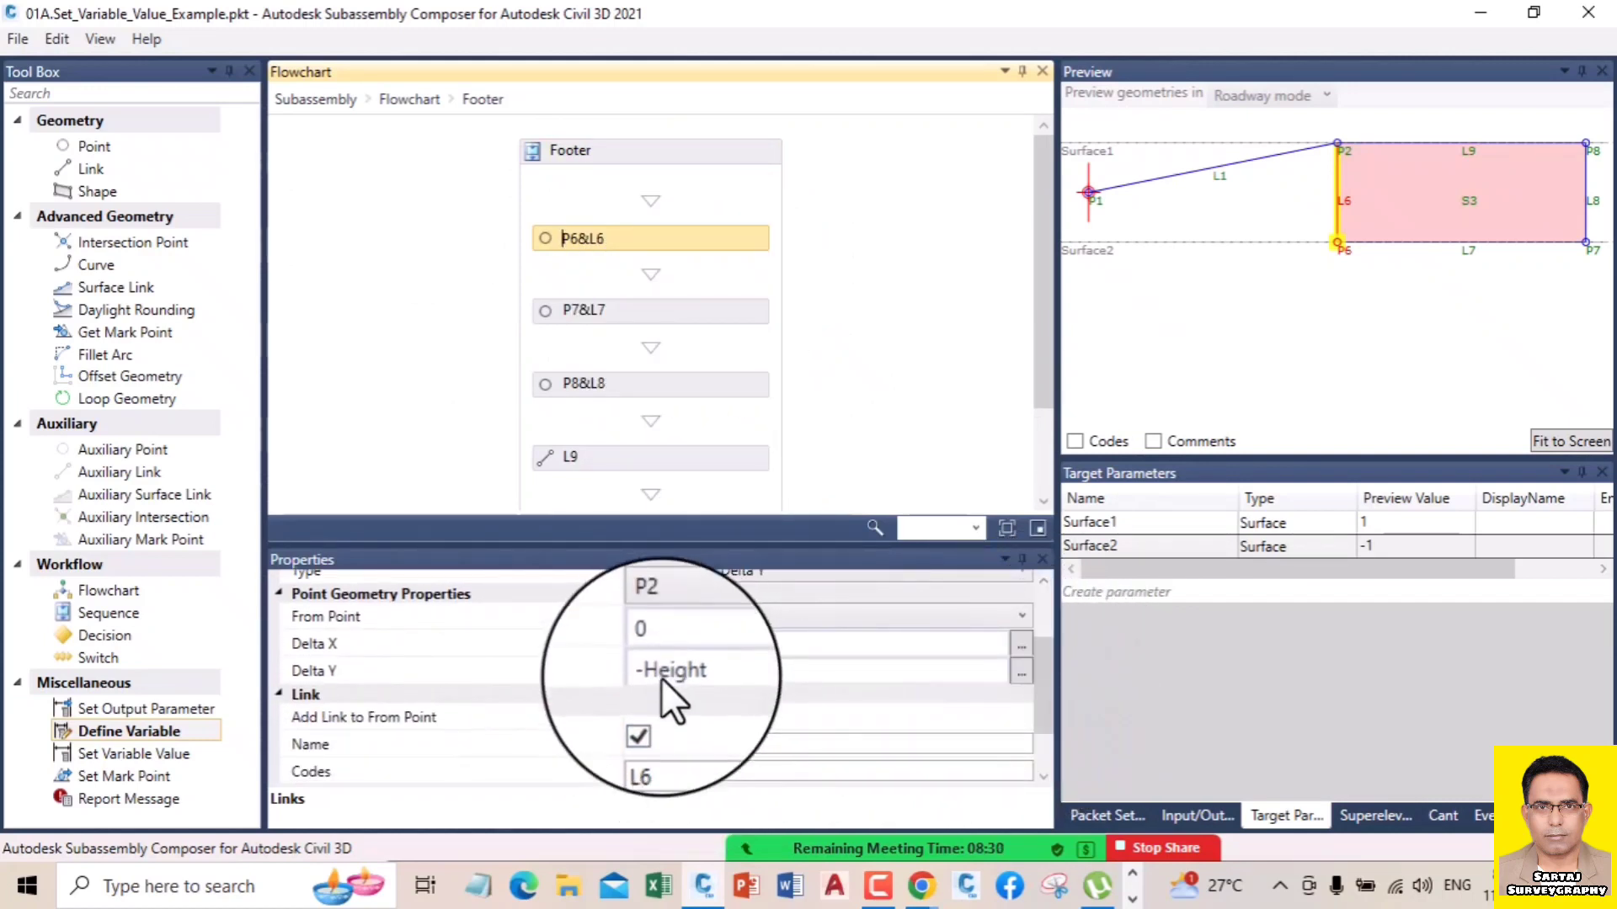
click(609, 312)
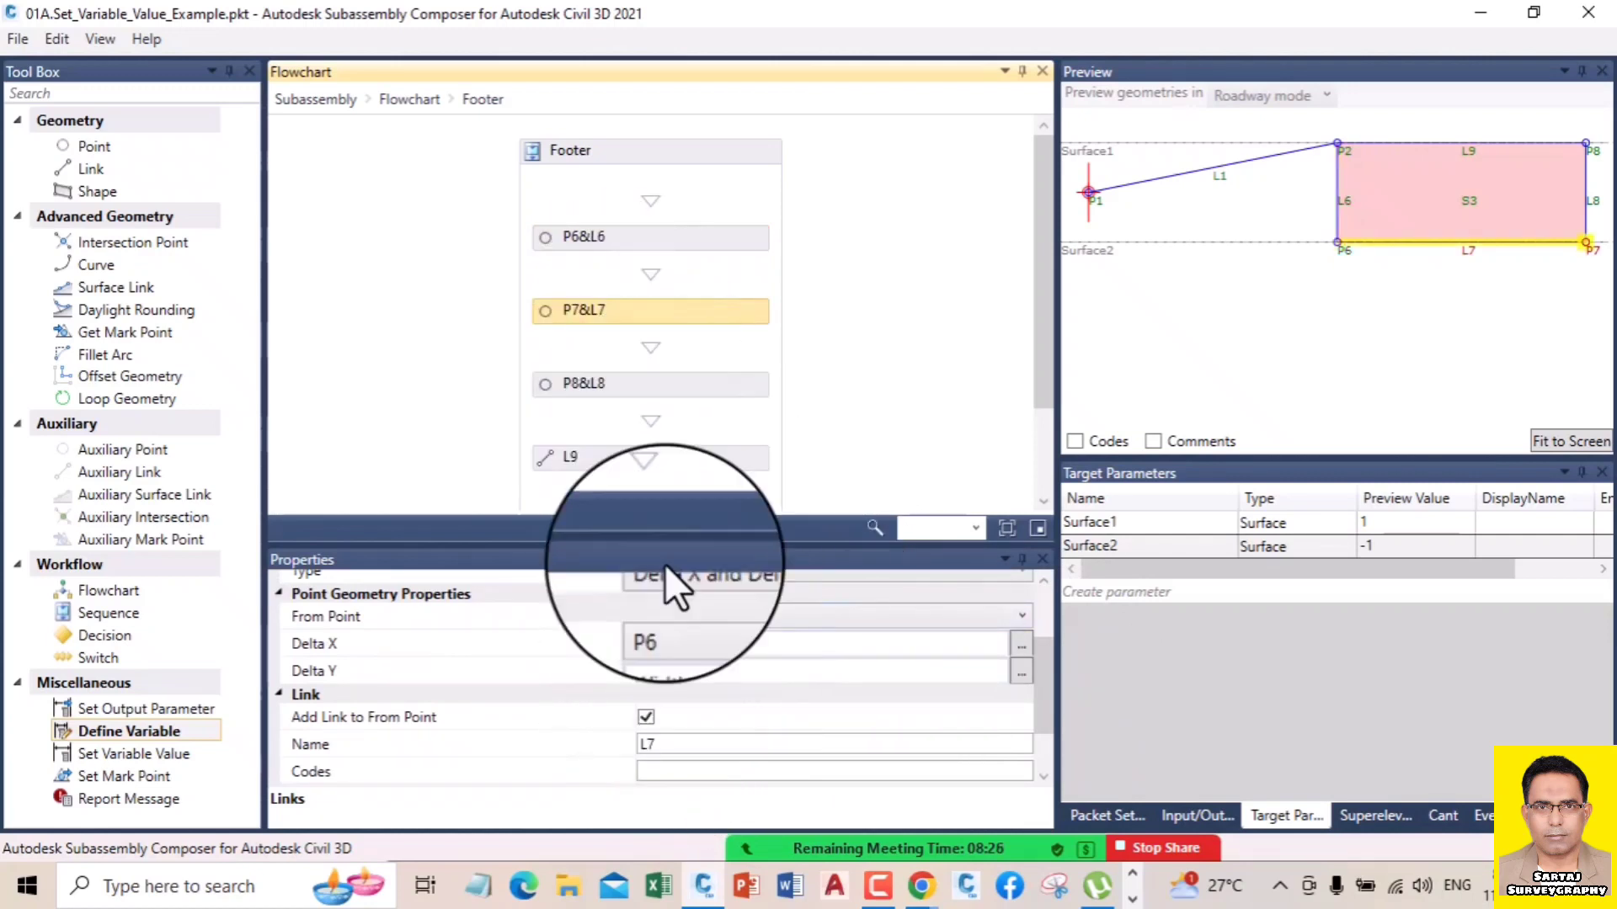
click(627, 385)
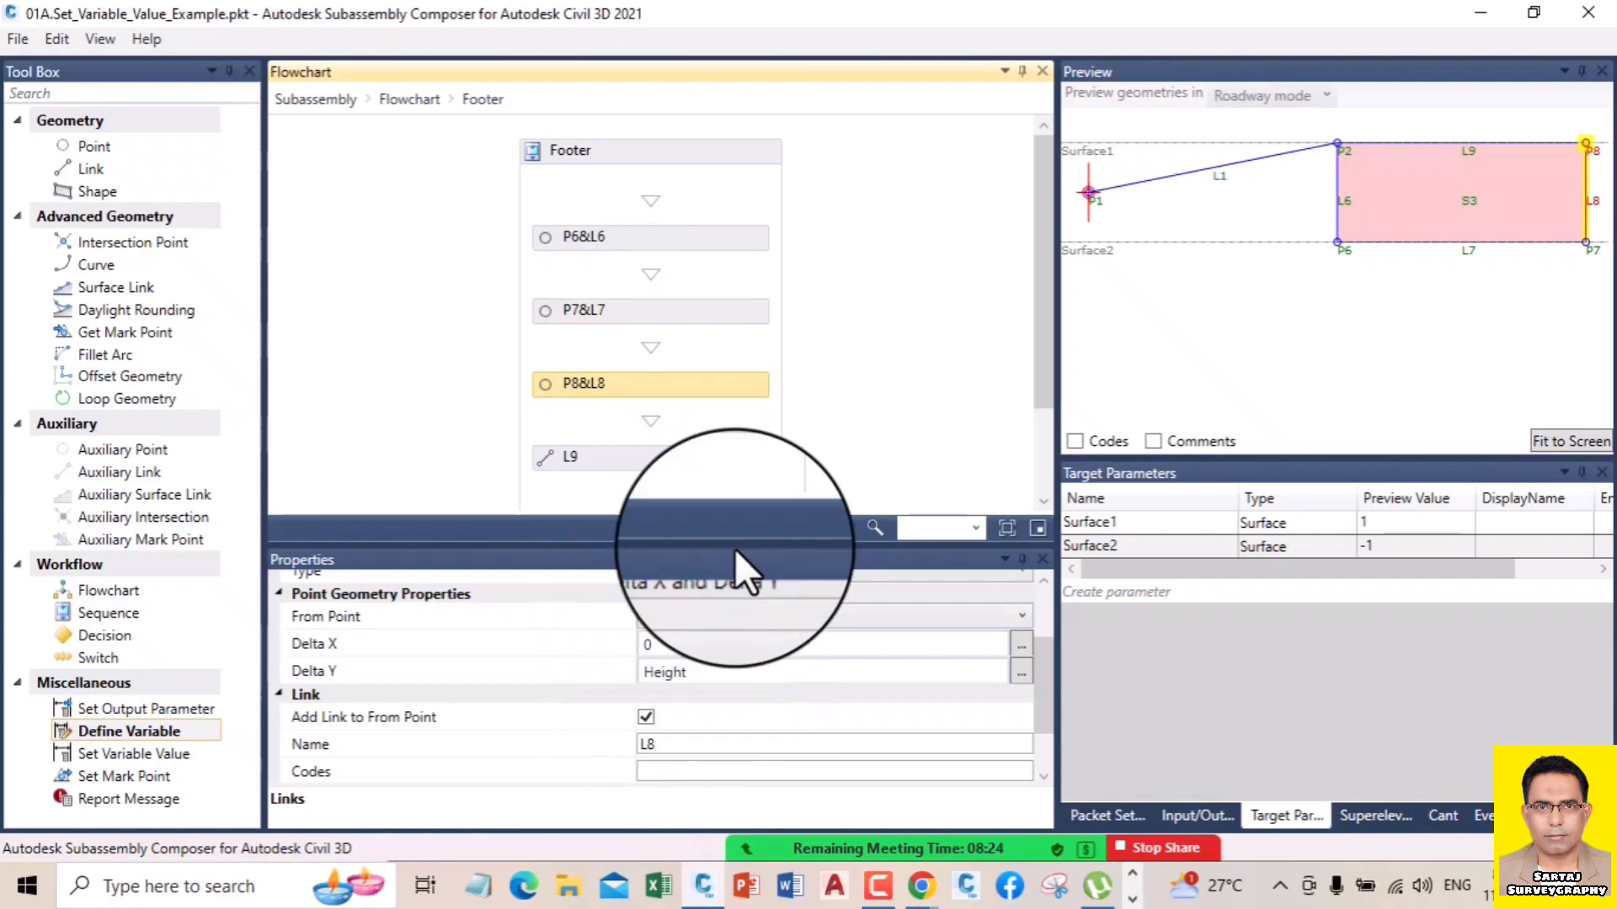
drag(1041, 390, 1037, 428)
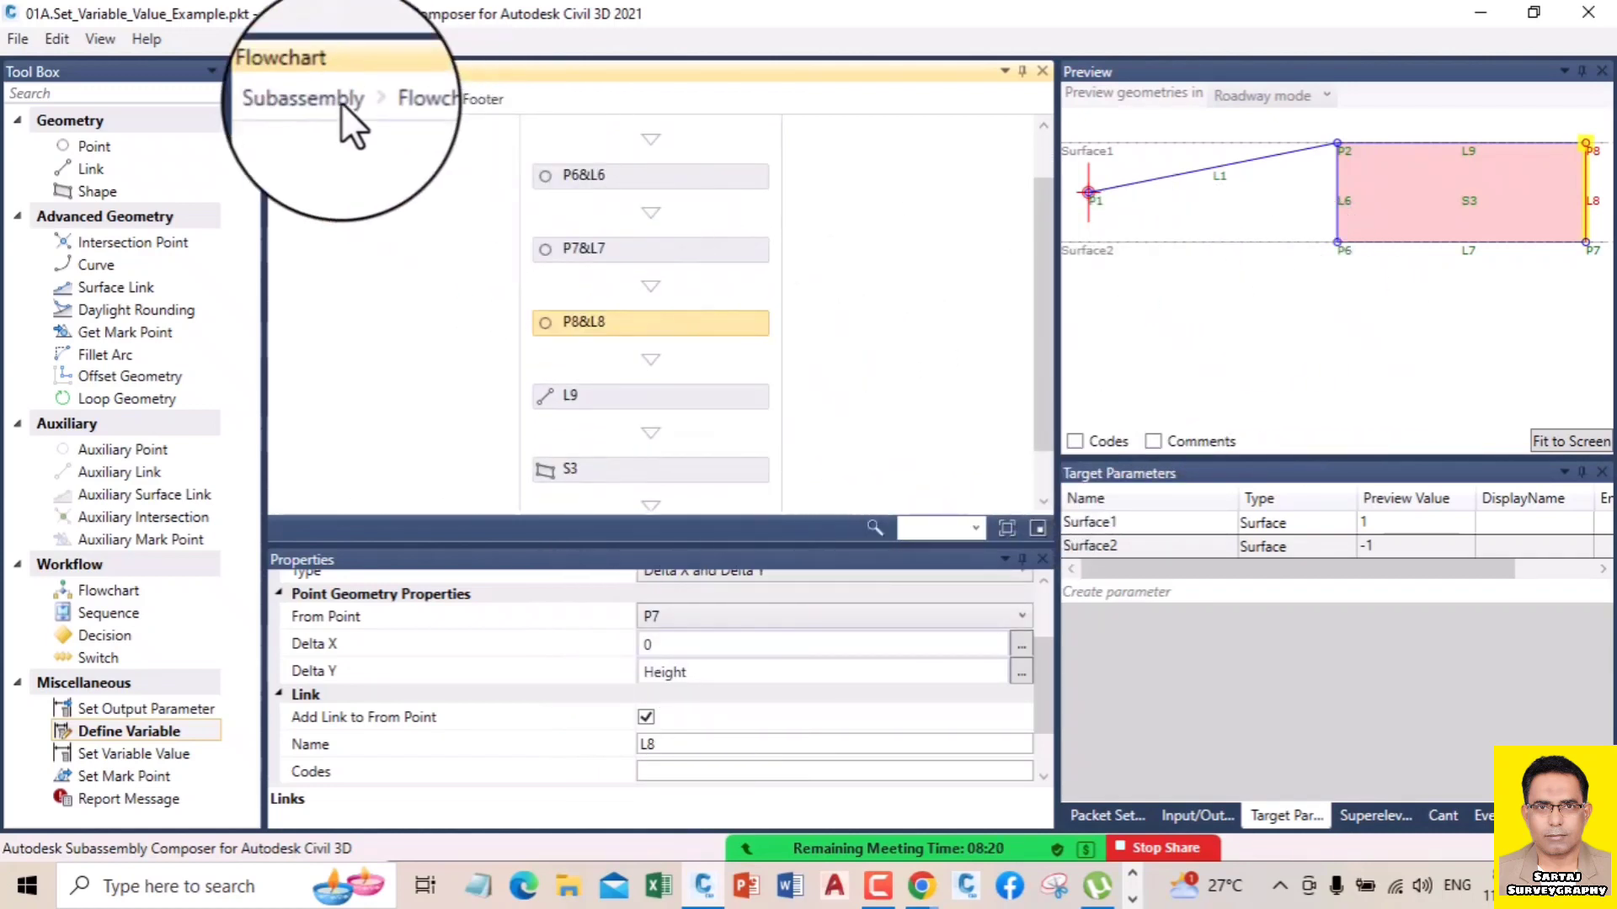
click(317, 99)
scroll(913, 386, down, 5)
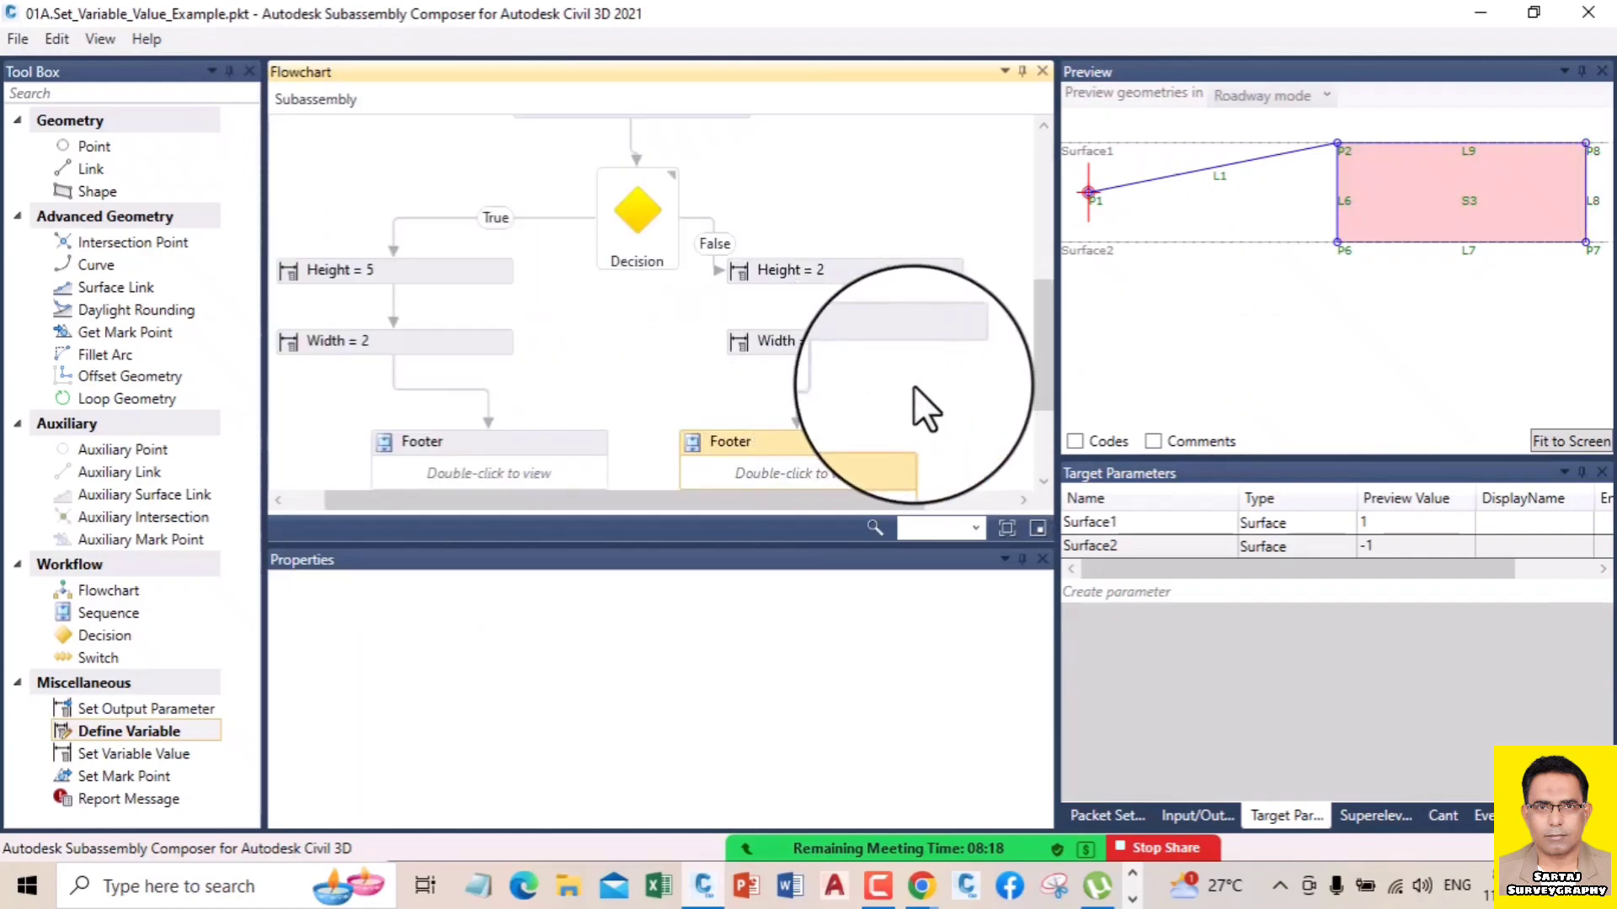
drag(1039, 369, 1040, 396)
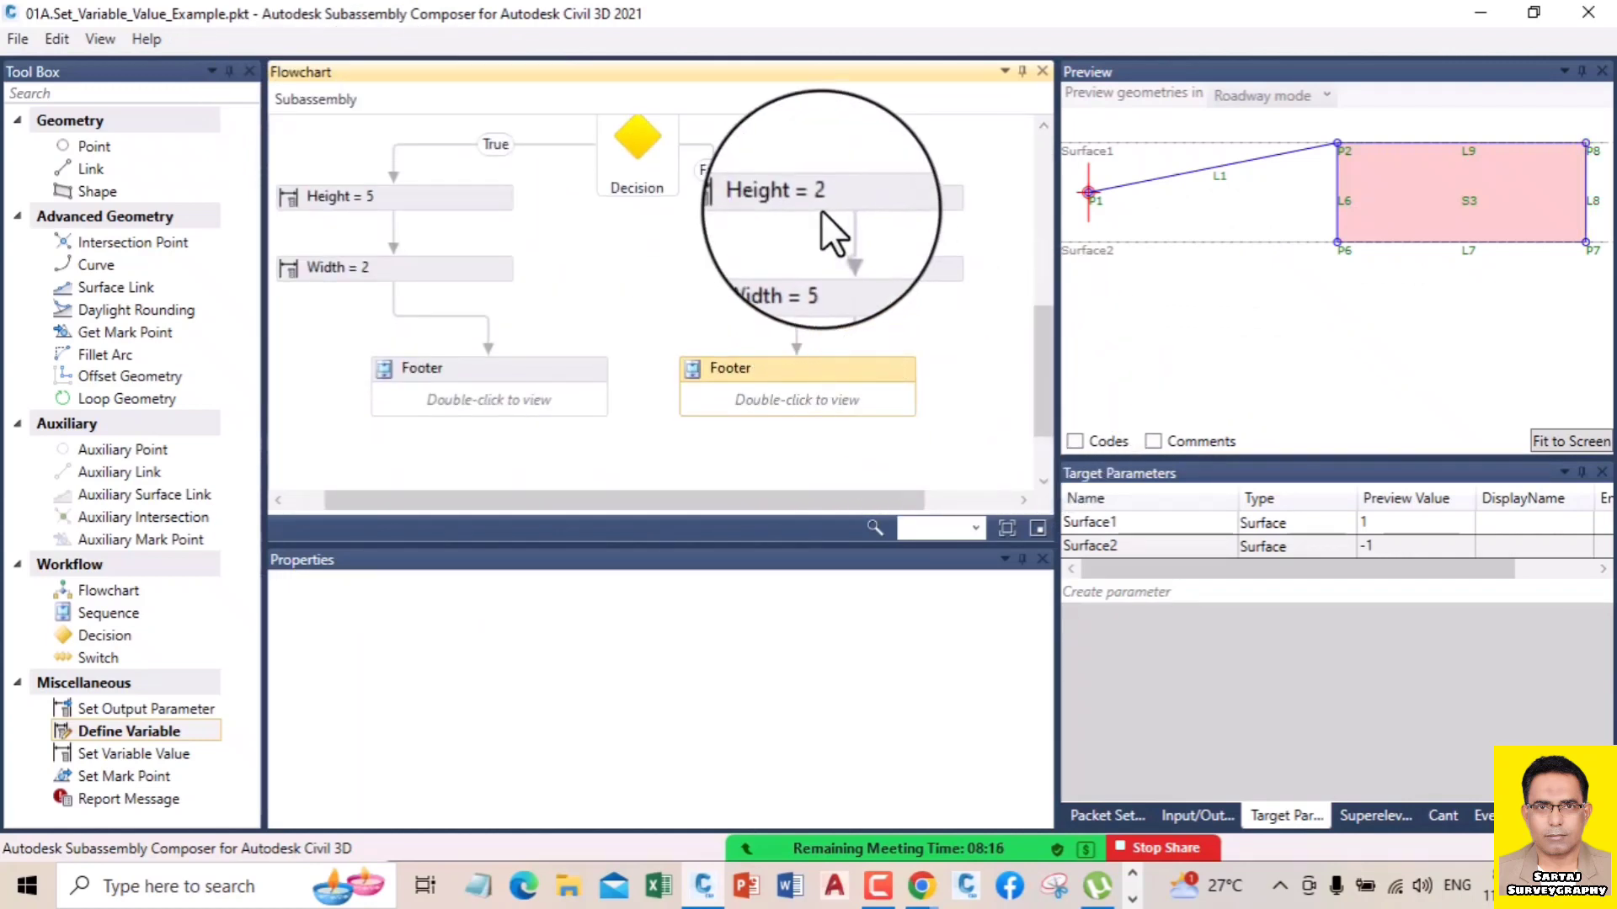